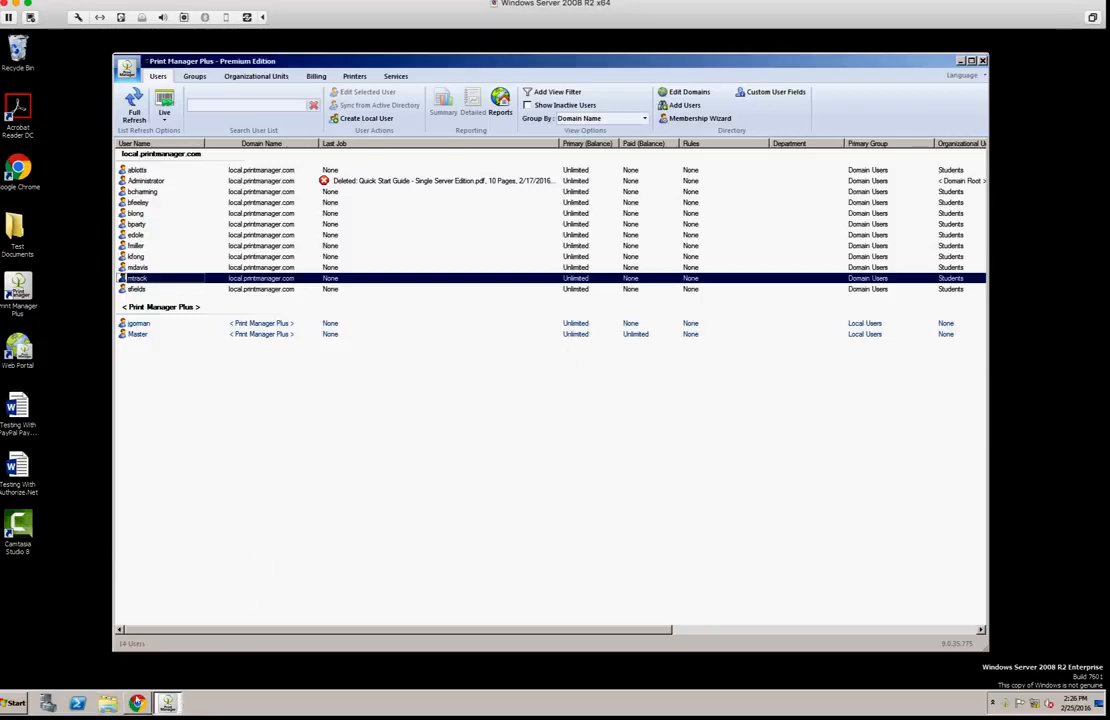
Step: Switch to Chrome and open the detailed product features on the Print Manager website
left_click(139, 702)
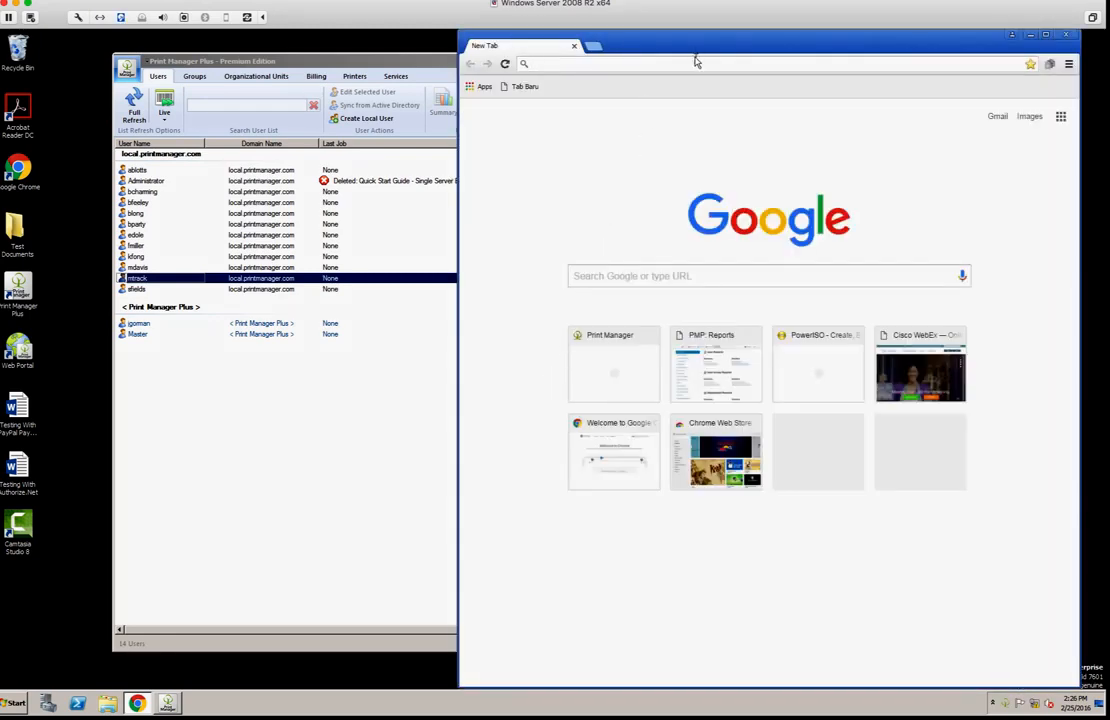
left_click_drag(696, 42, 503, 42)
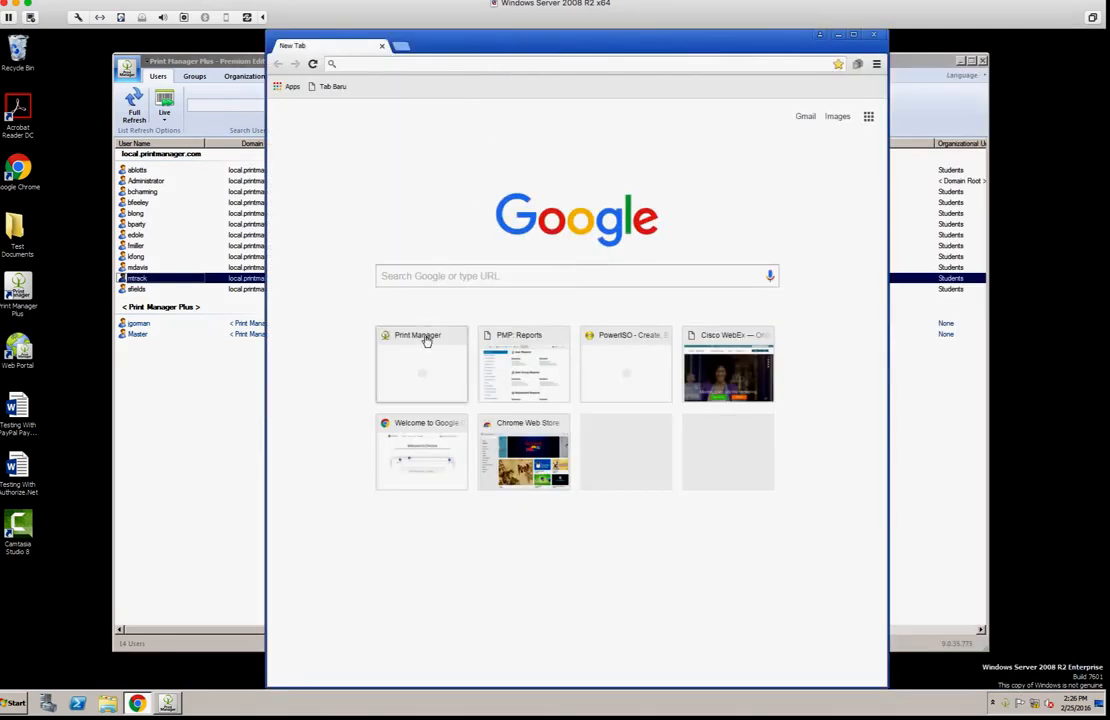
left_click(428, 343)
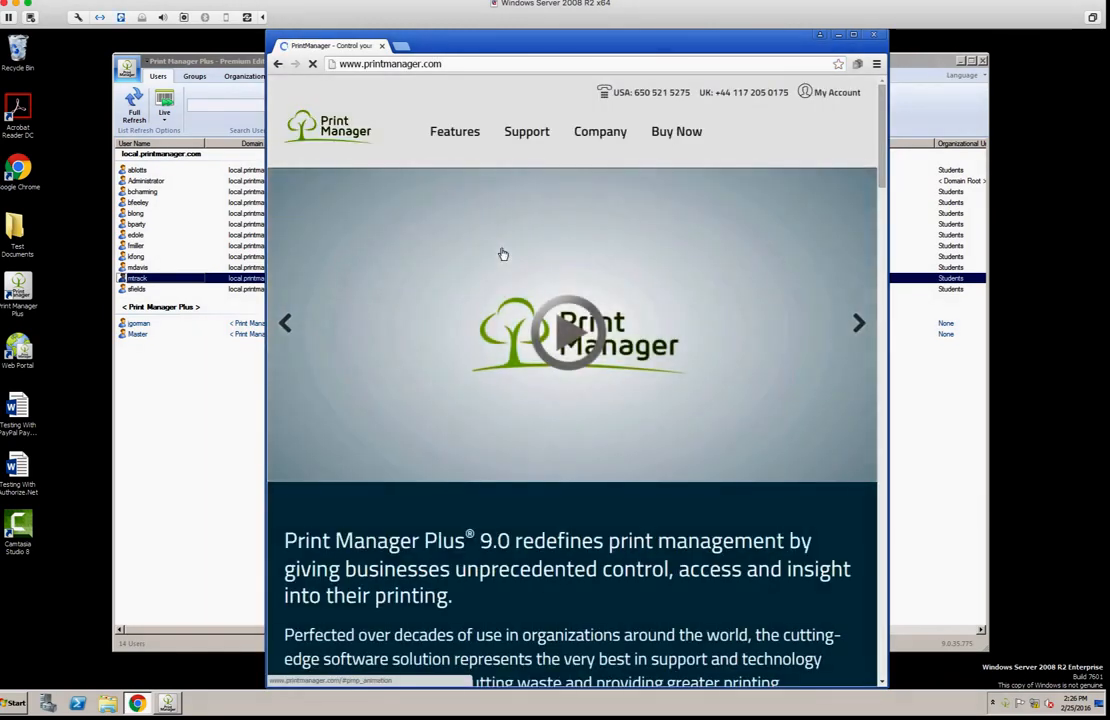
left_click(464, 141)
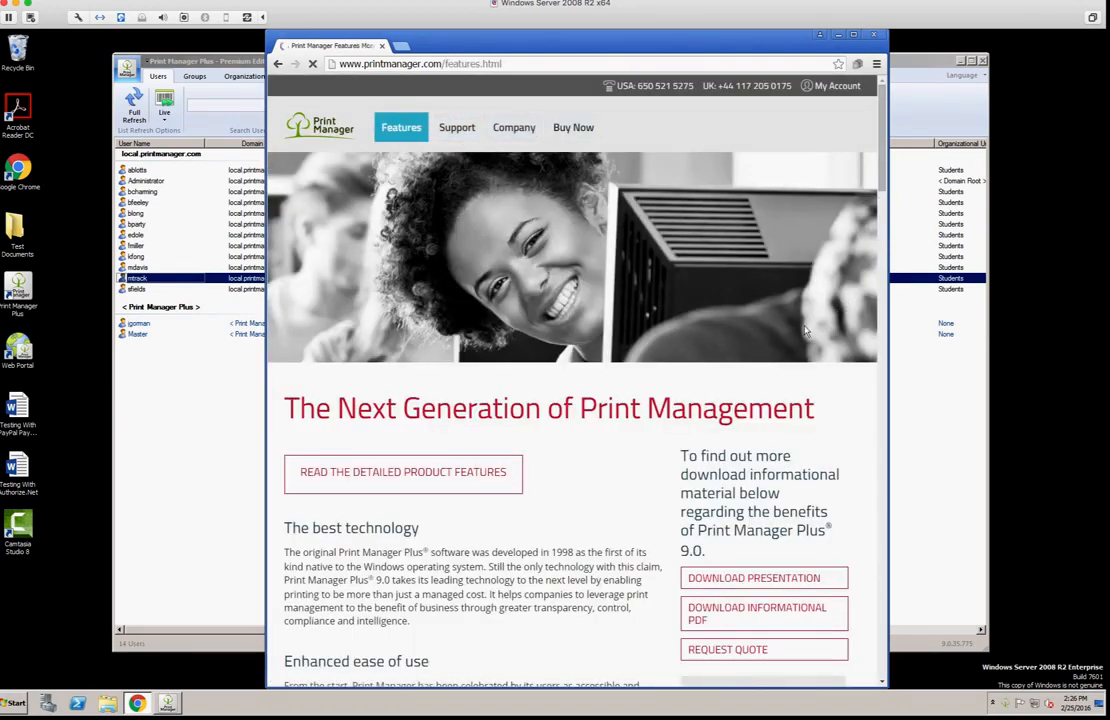
left_click(453, 484)
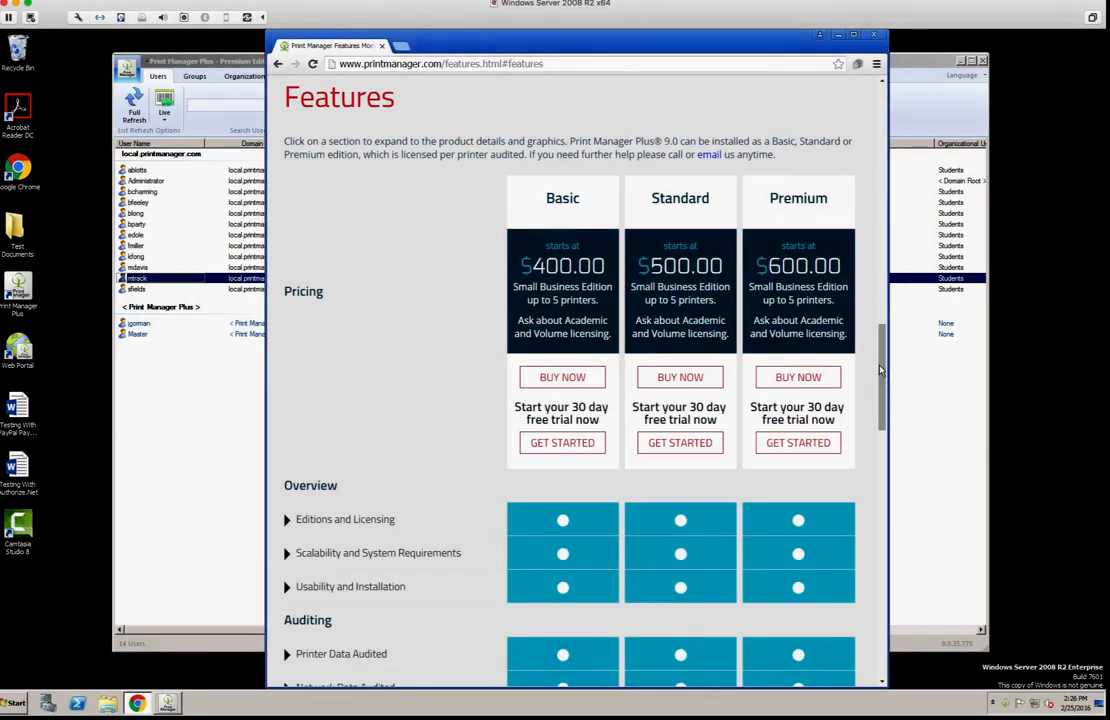
Step: Review which features the Basic, Standard and Premium editions include, and return to Print Manager Plus
left_click_drag(882, 362, 882, 432)
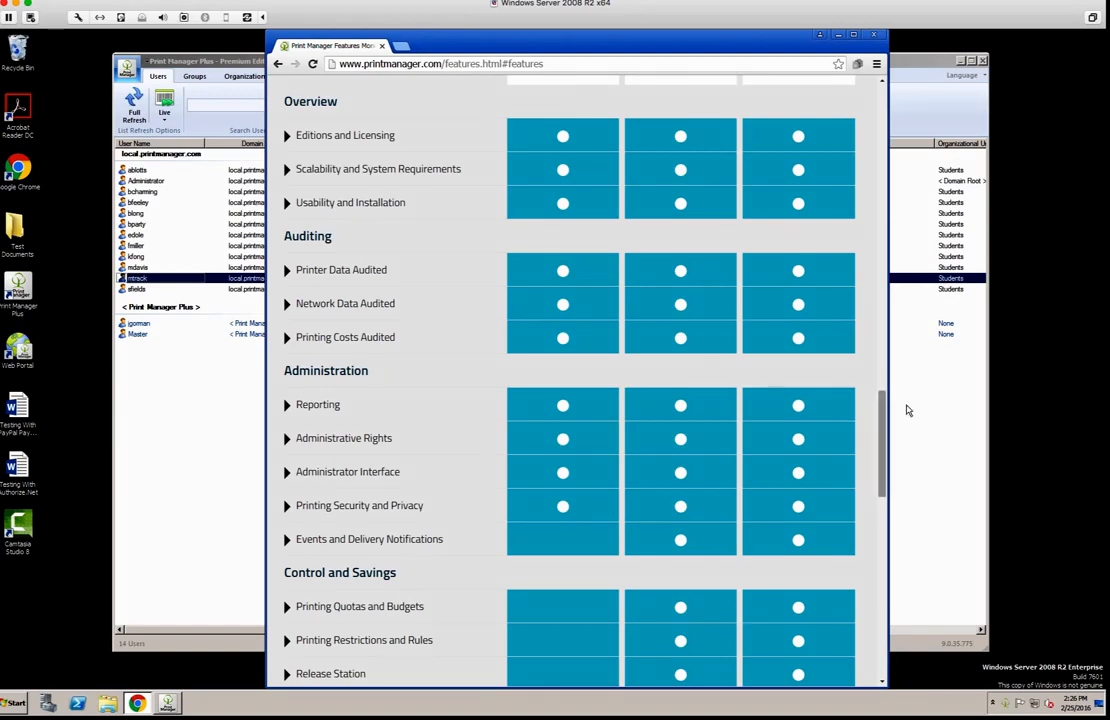
left_click_drag(882, 397, 879, 465)
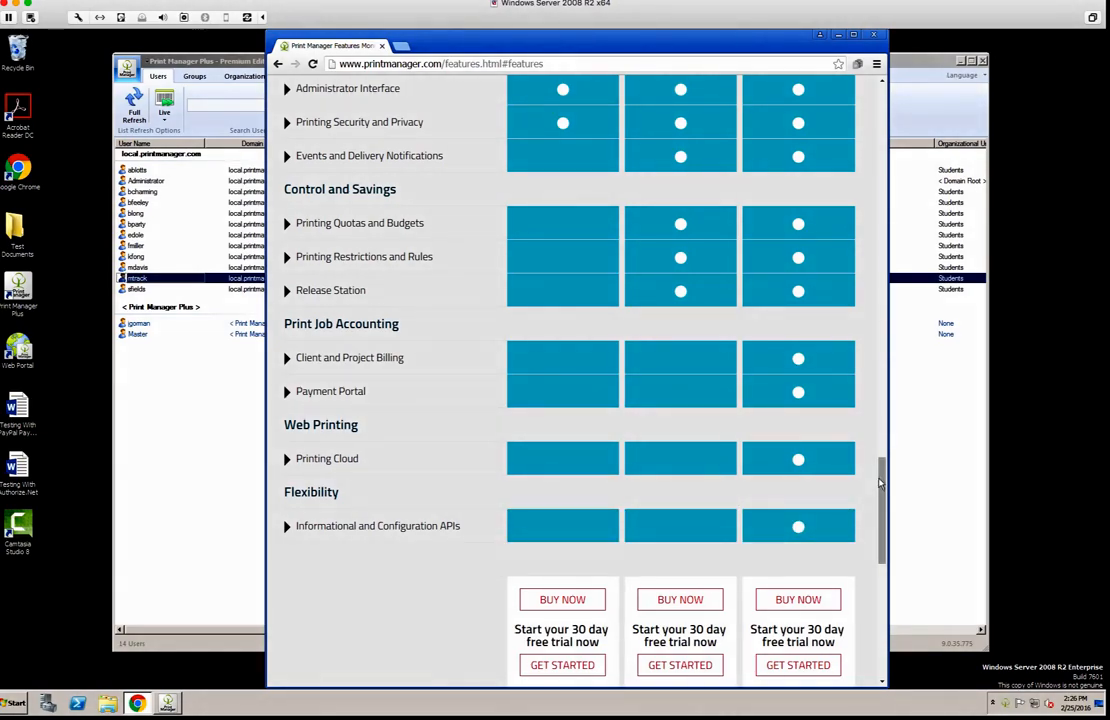
left_click_drag(880, 483, 882, 438)
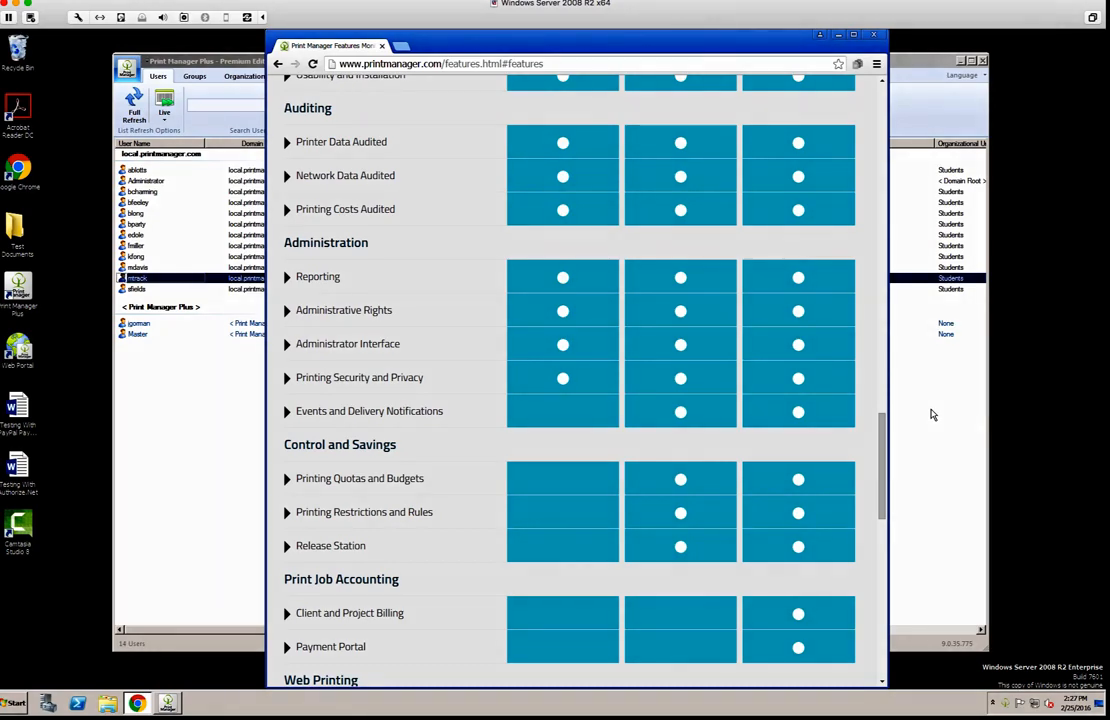
left_click(840, 35)
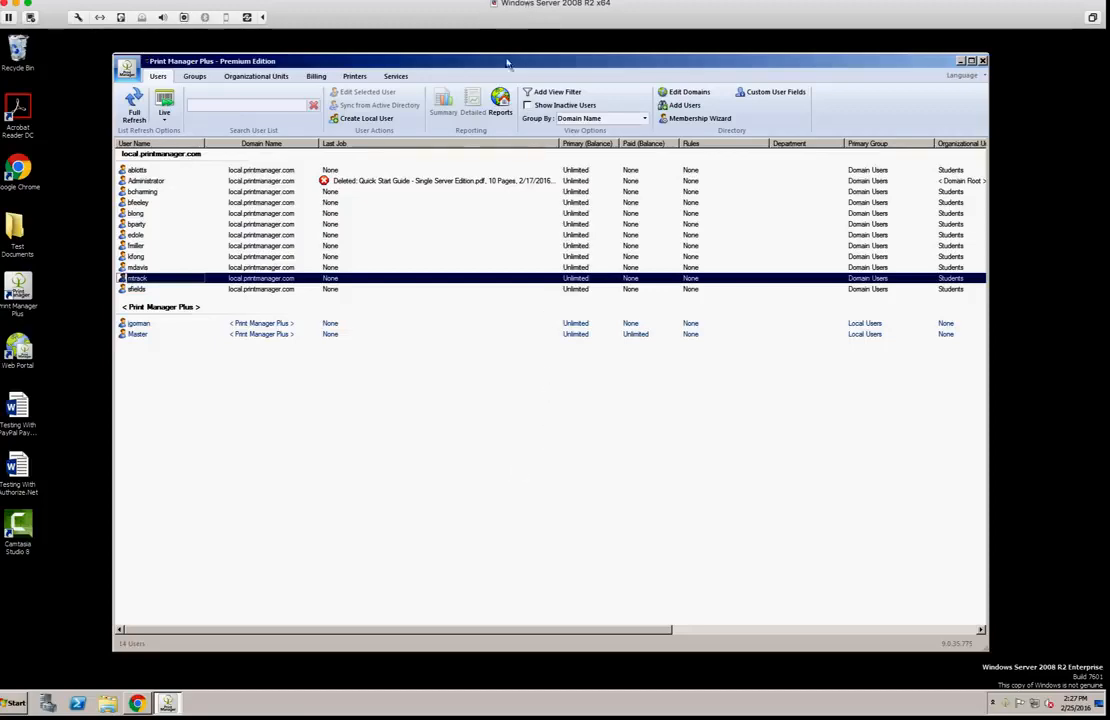
left_click_drag(511, 64, 521, 58)
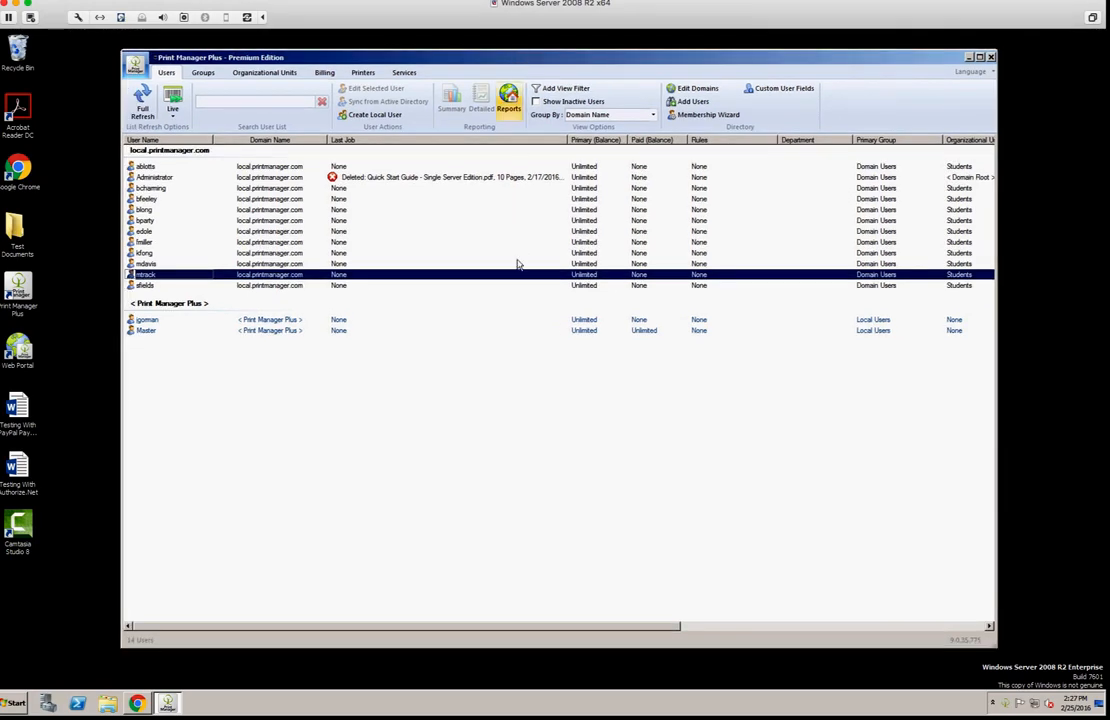
left_click(518, 267, "ctrl")
left_click(533, 221, "ctrl")
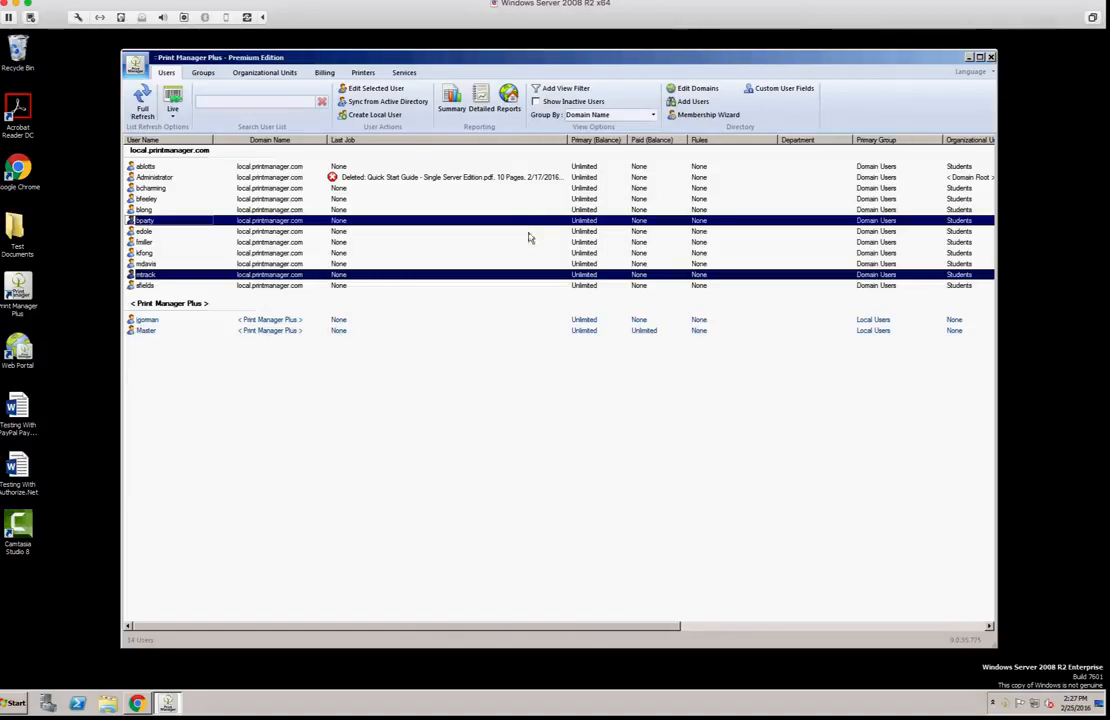
left_click(575, 383)
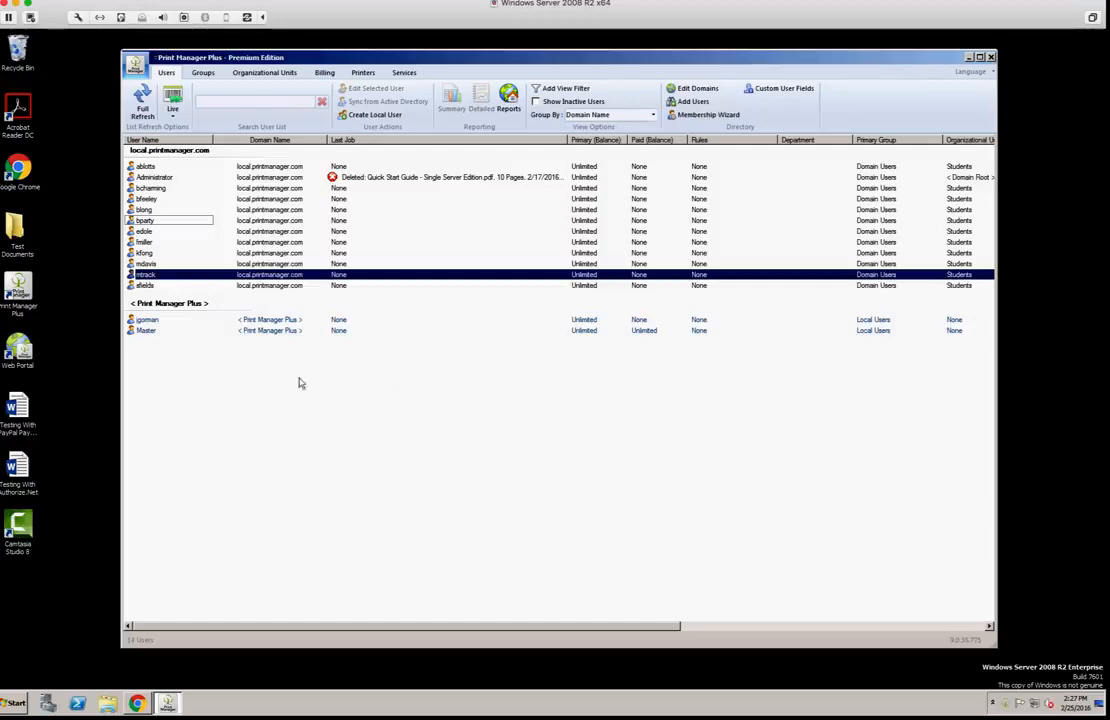
left_click(147, 331, "ctrl")
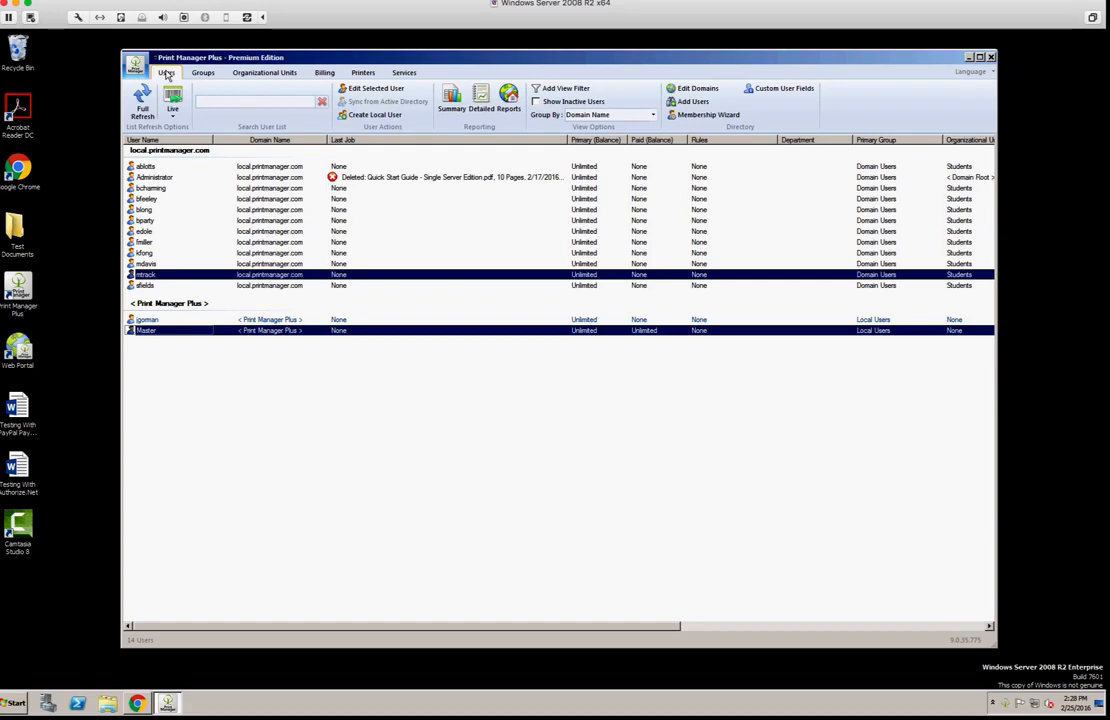
Step: Look through the lists of groups, organizational units, billing clients and printers
left_click(204, 74)
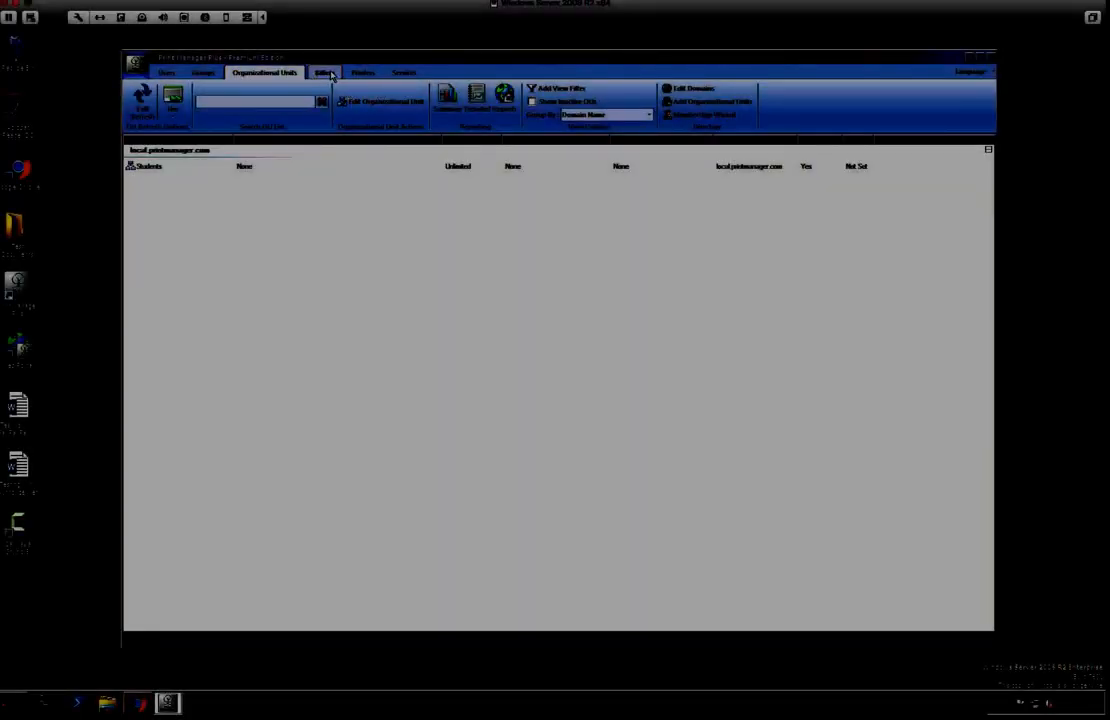
left_click(328, 74)
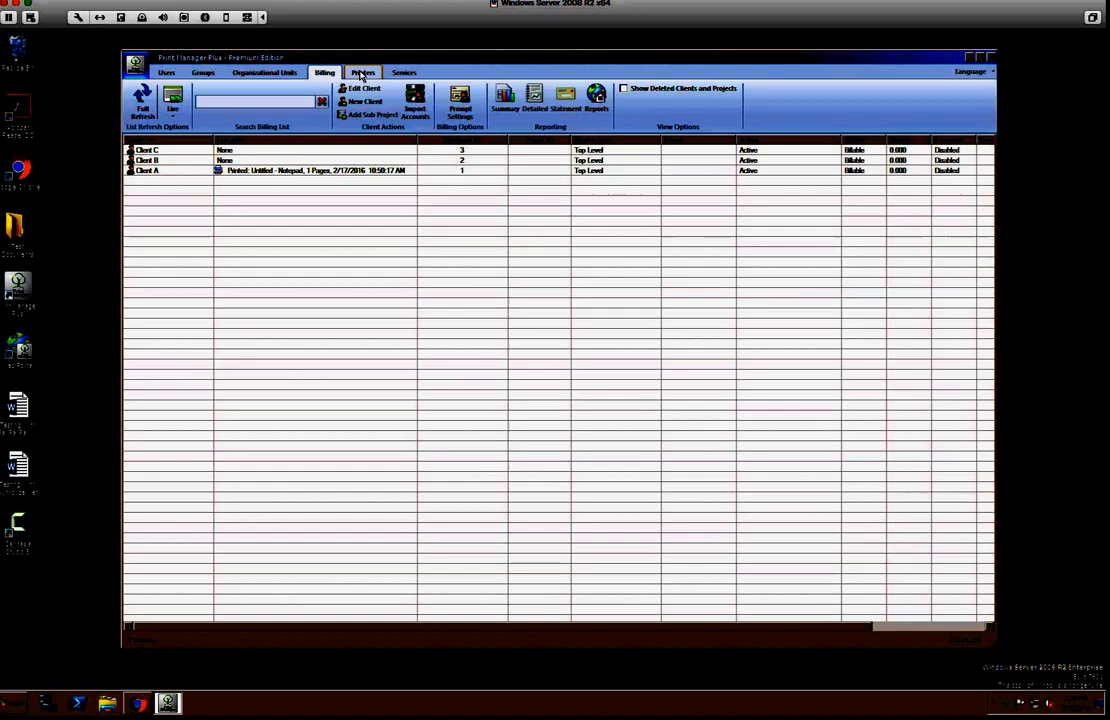
left_click(362, 73)
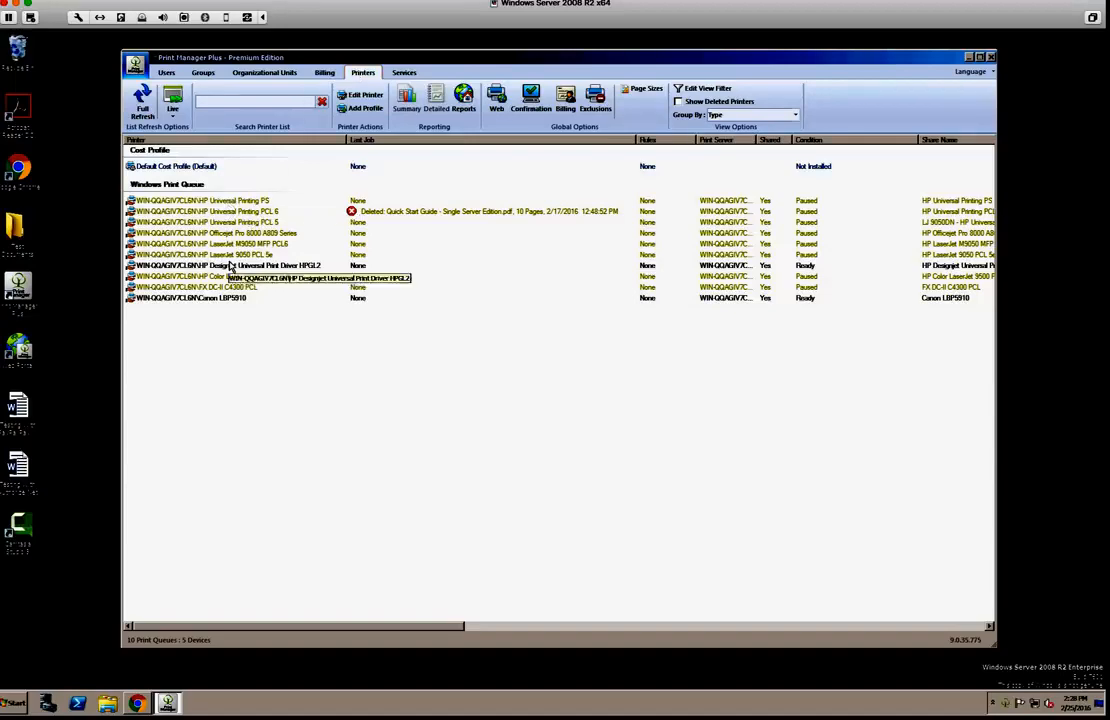
Step: Show the print server services and check the software for updates
left_click(404, 74)
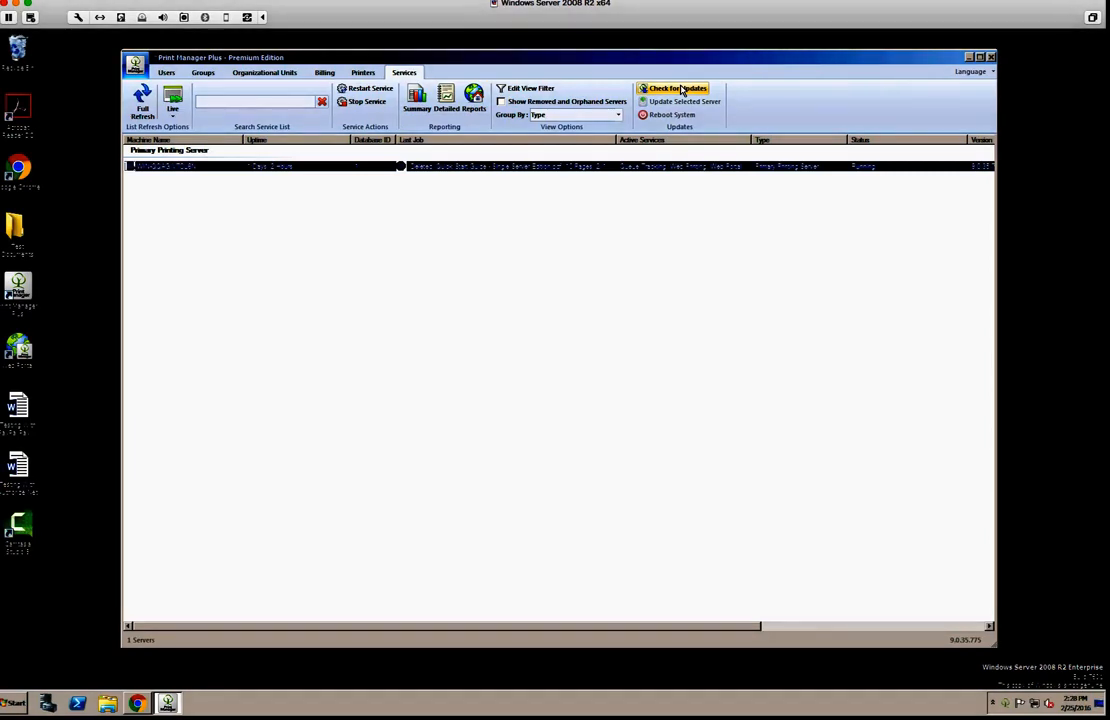
left_click(680, 90)
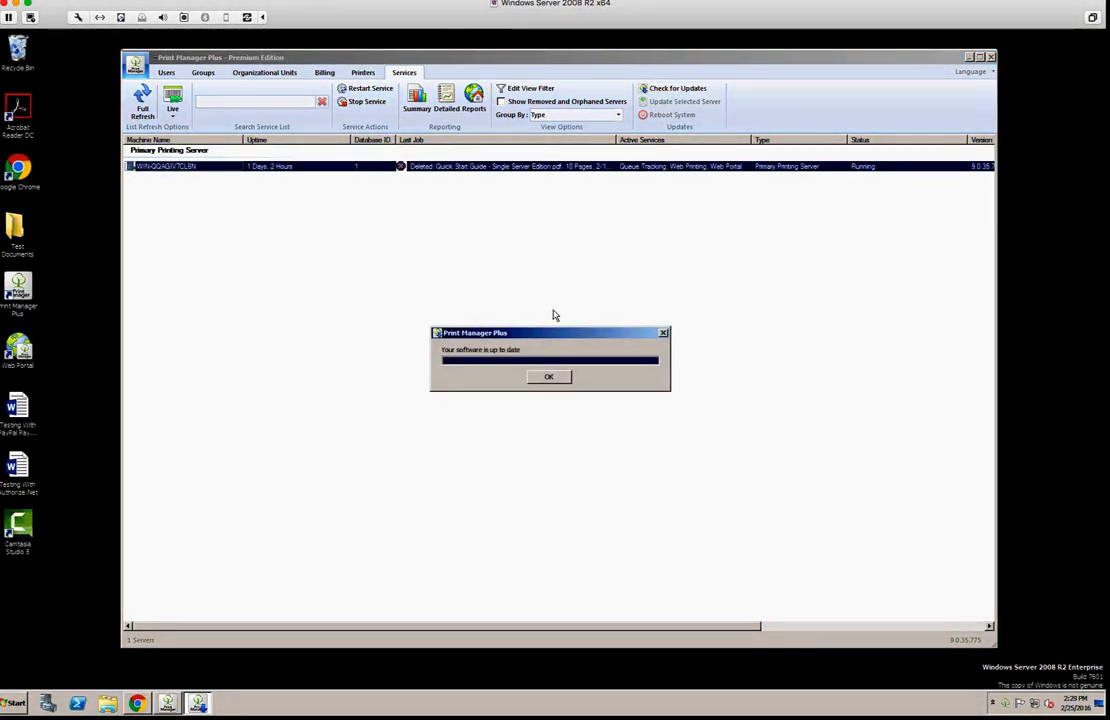
left_click(556, 377)
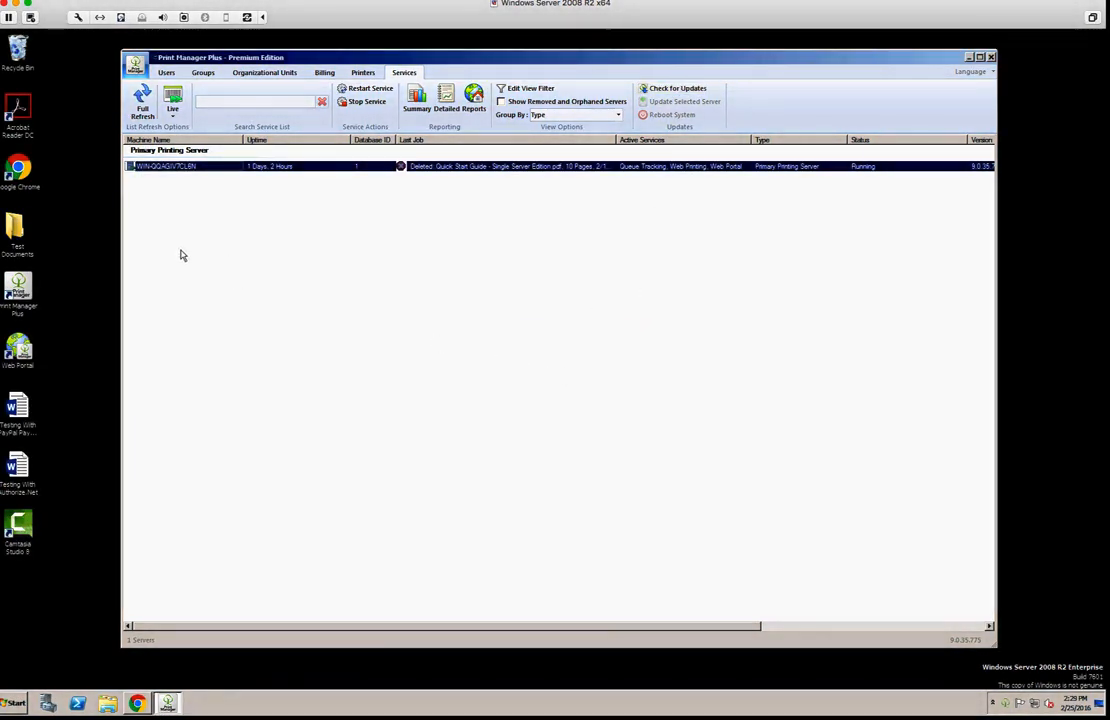
Step: Return to the user list and select the first user of the local.printmanager.com domain
left_click(166, 74)
left_click(322, 221)
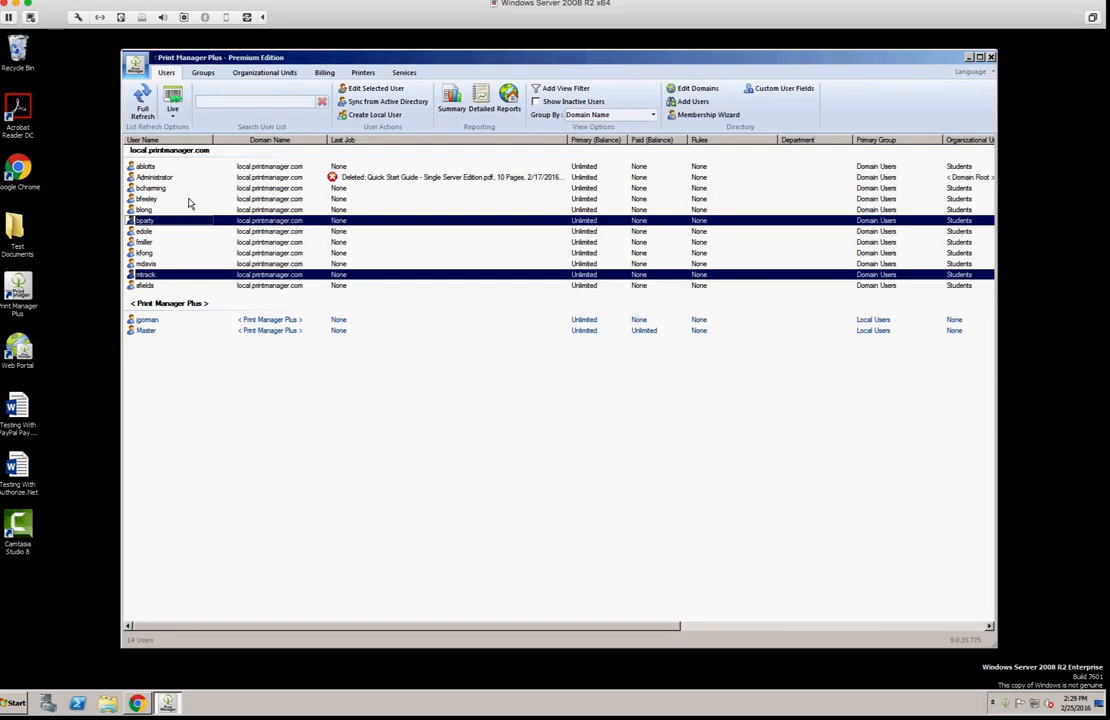
left_click(192, 168)
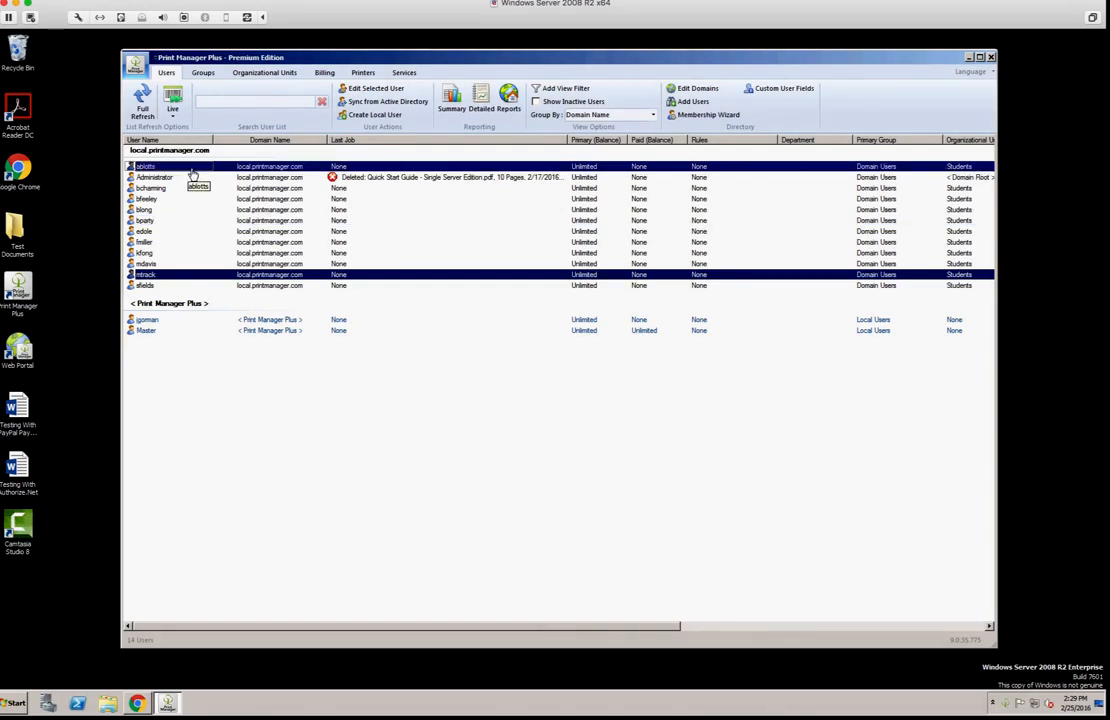
Step: Open the properties of the HP Universal Printing PS printer and try its Standard and Advanced Cost Options
left_click(363, 75)
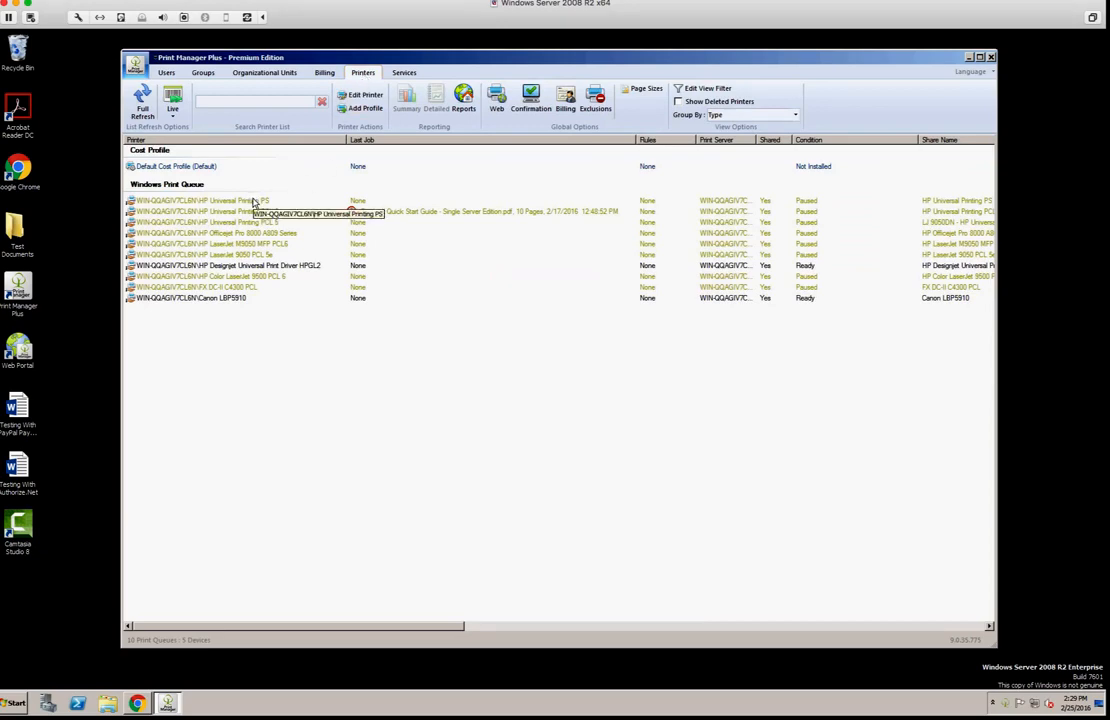
double_click(256, 201)
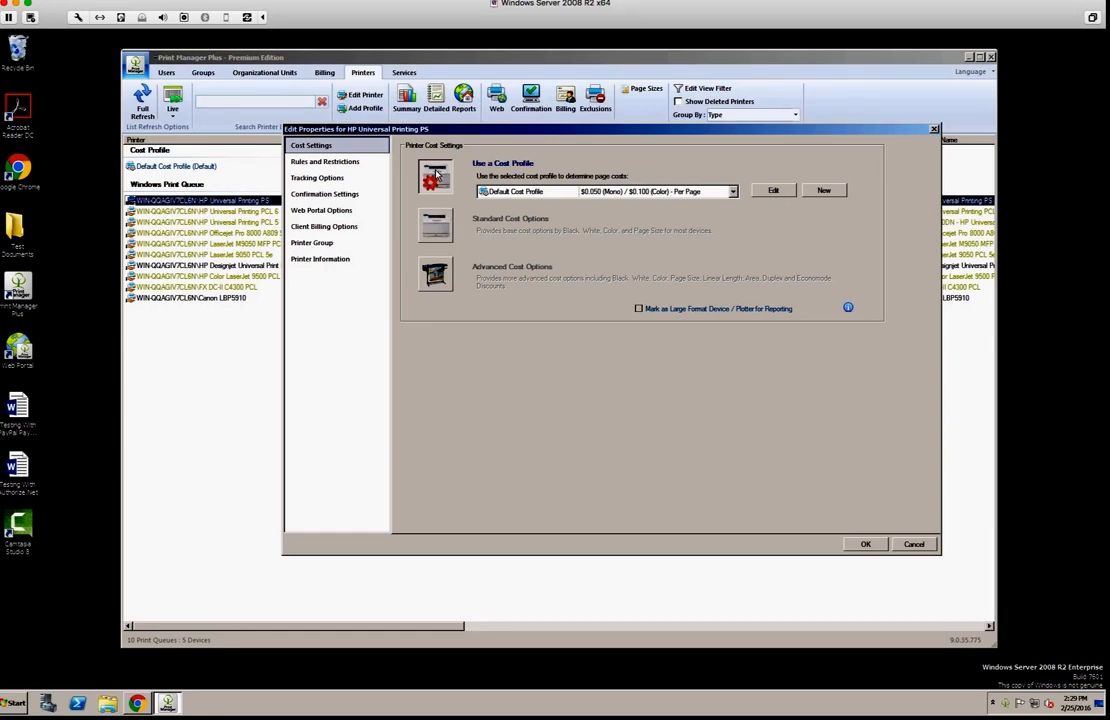
left_click(435, 224)
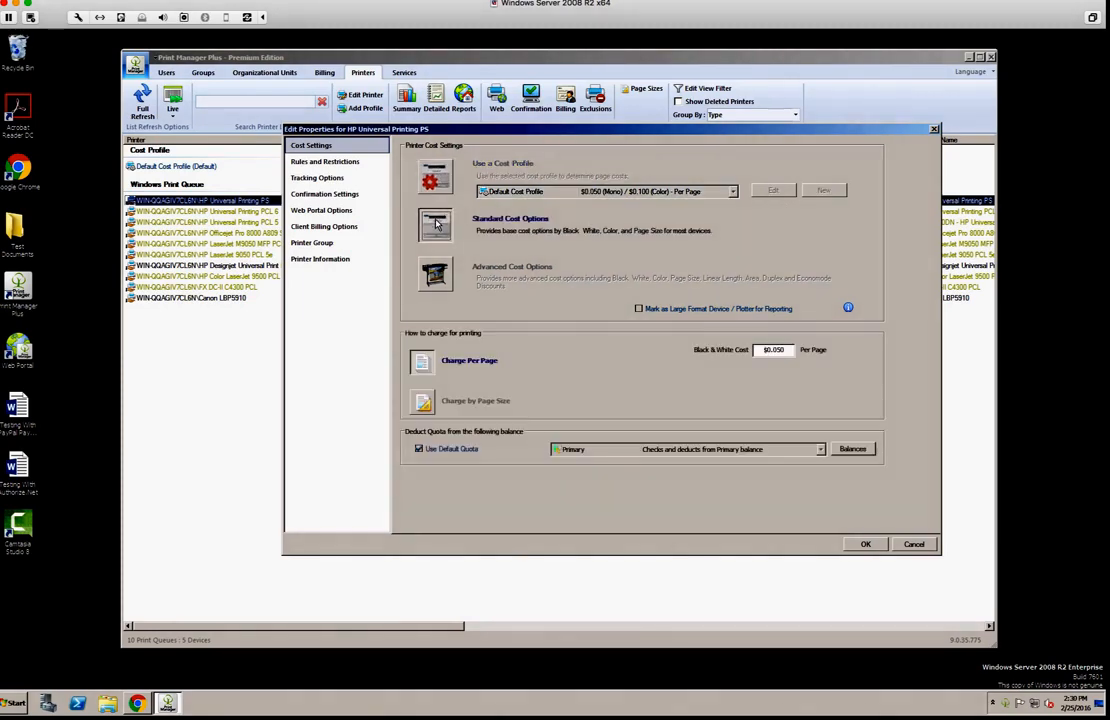
left_click(436, 275)
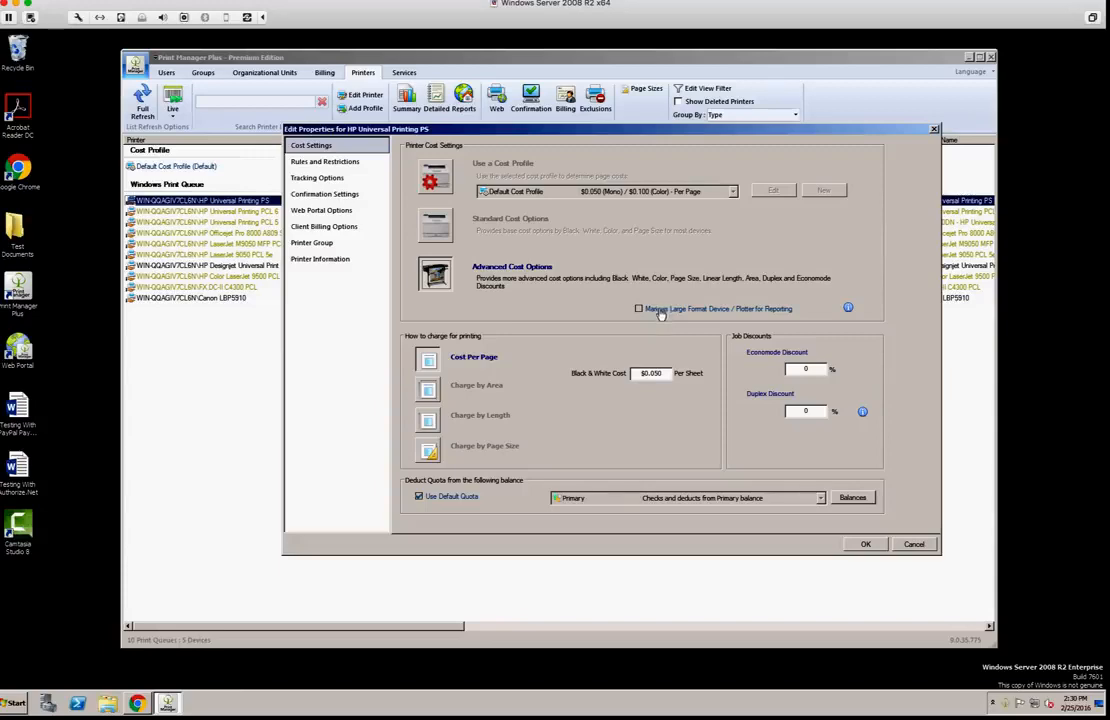
Step: Try the advanced charging methods by area, length and page size, and view the cost overrides per page size
left_click(427, 387)
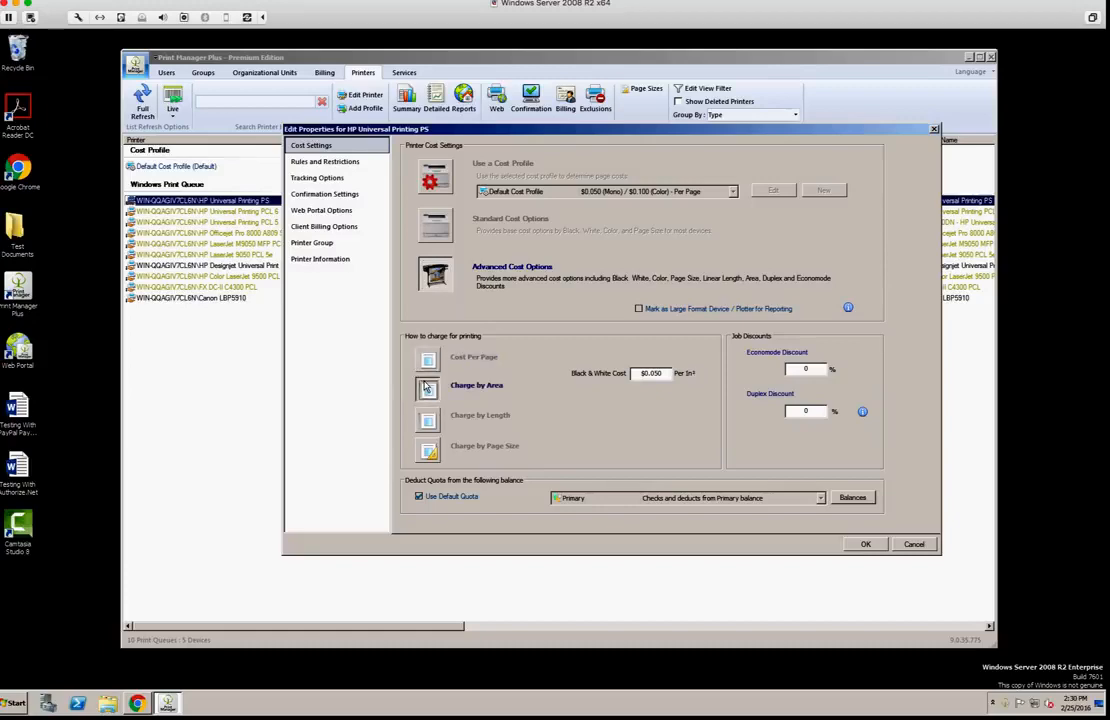
left_click(428, 422)
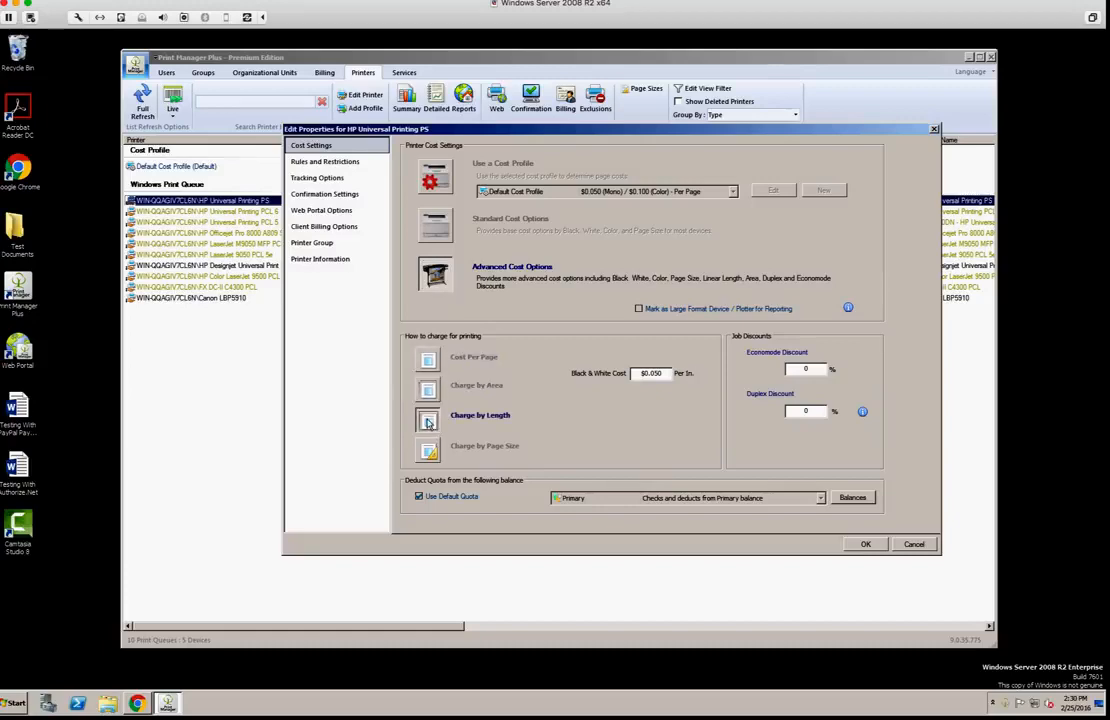
left_click(428, 453)
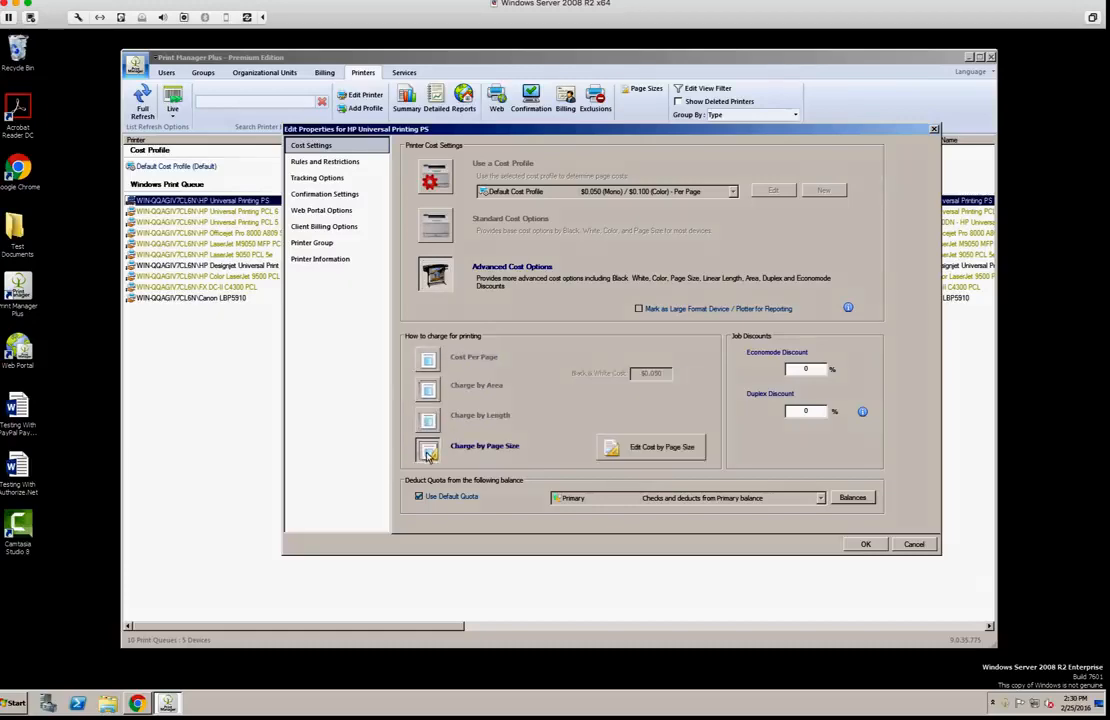
left_click(660, 449)
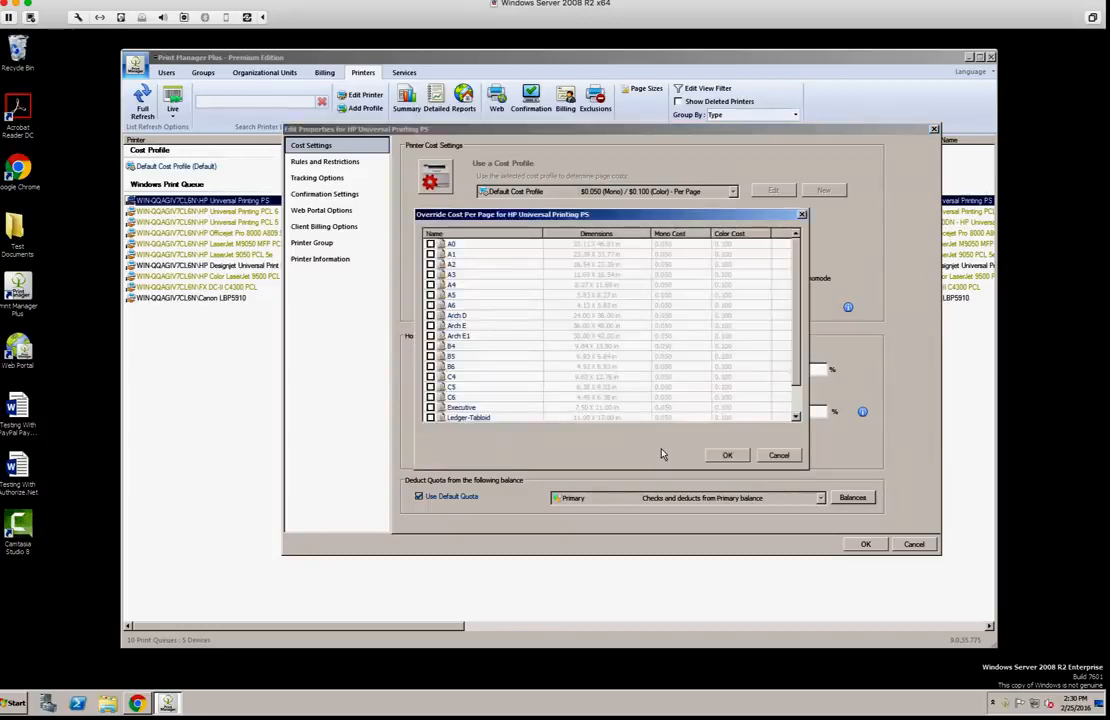
left_click(779, 455)
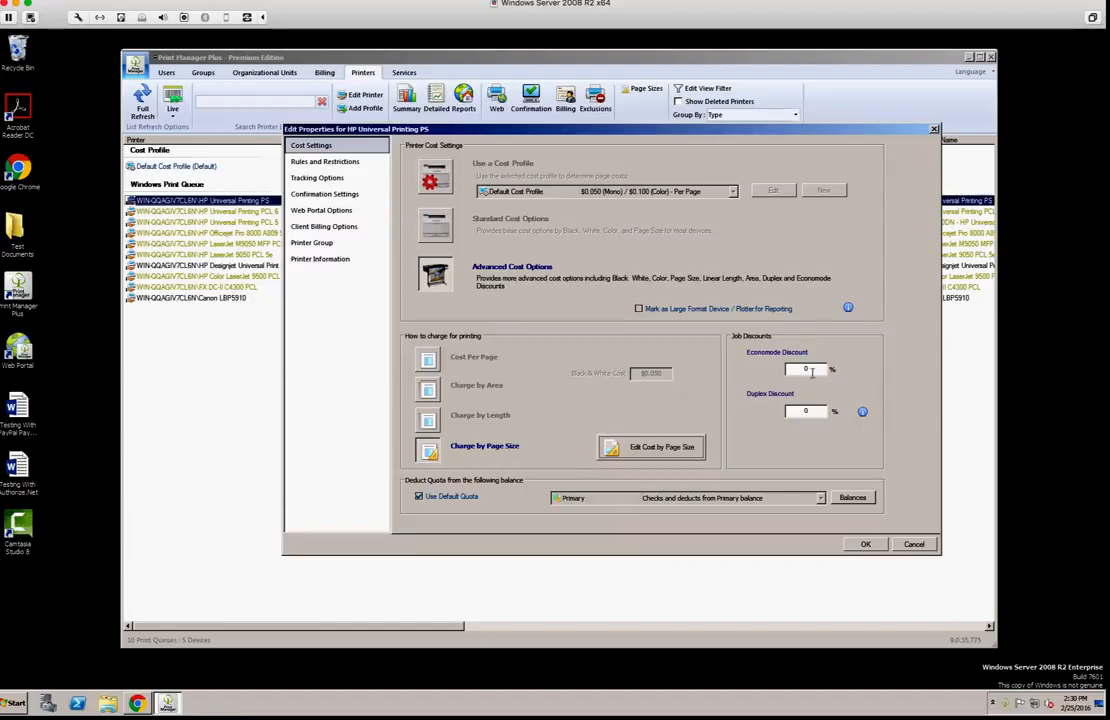
Step: Examine the Economode and Duplex job discount fields of the advanced cost options
left_click_drag(813, 369, 772, 371)
left_click(820, 370)
double_click(809, 410)
Step: Try Standard Cost Options with Charge by Page Size, view the page size costs, and discard the printer's changes
left_click(431, 224)
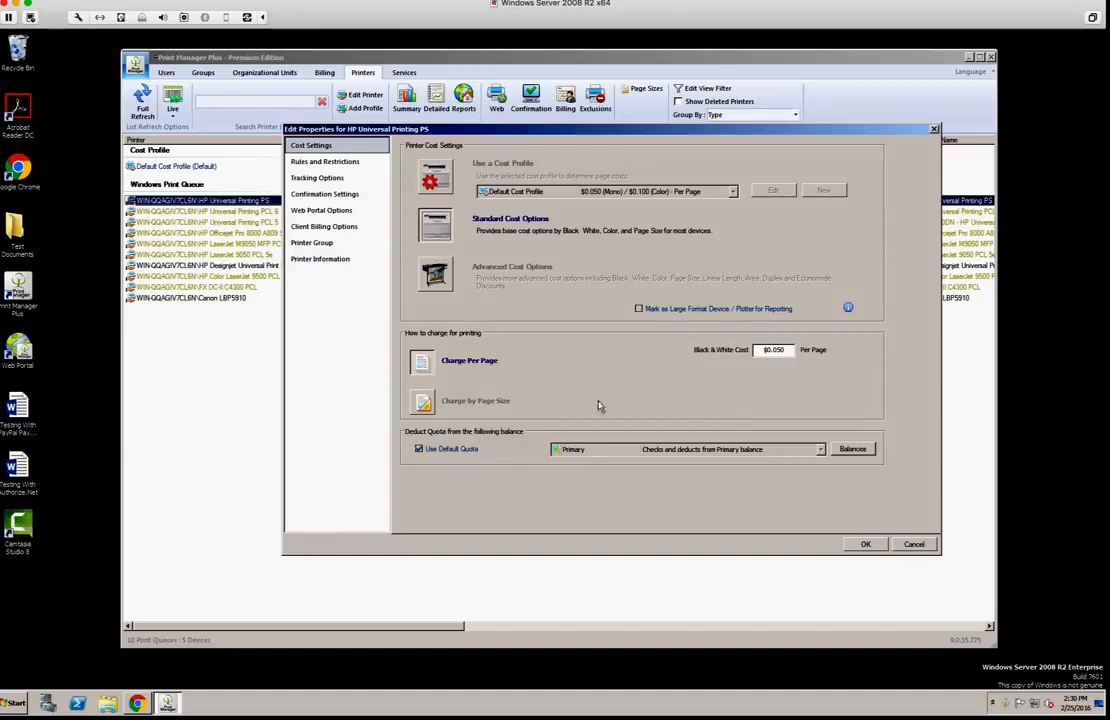
left_click(424, 400)
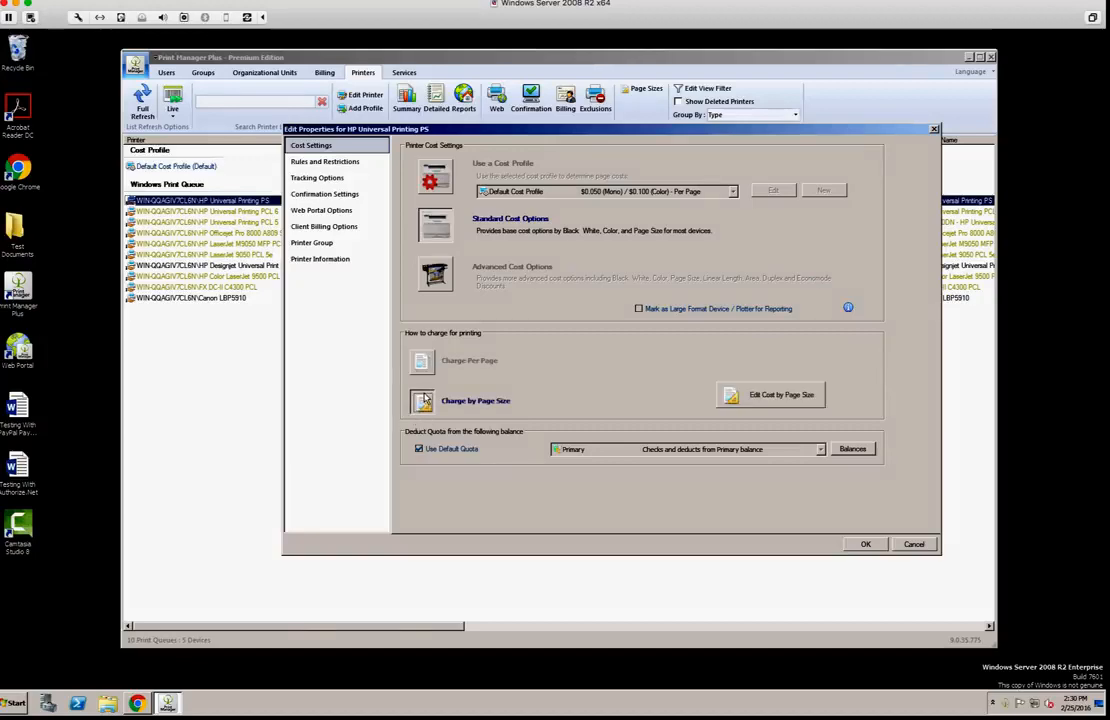
left_click(728, 395)
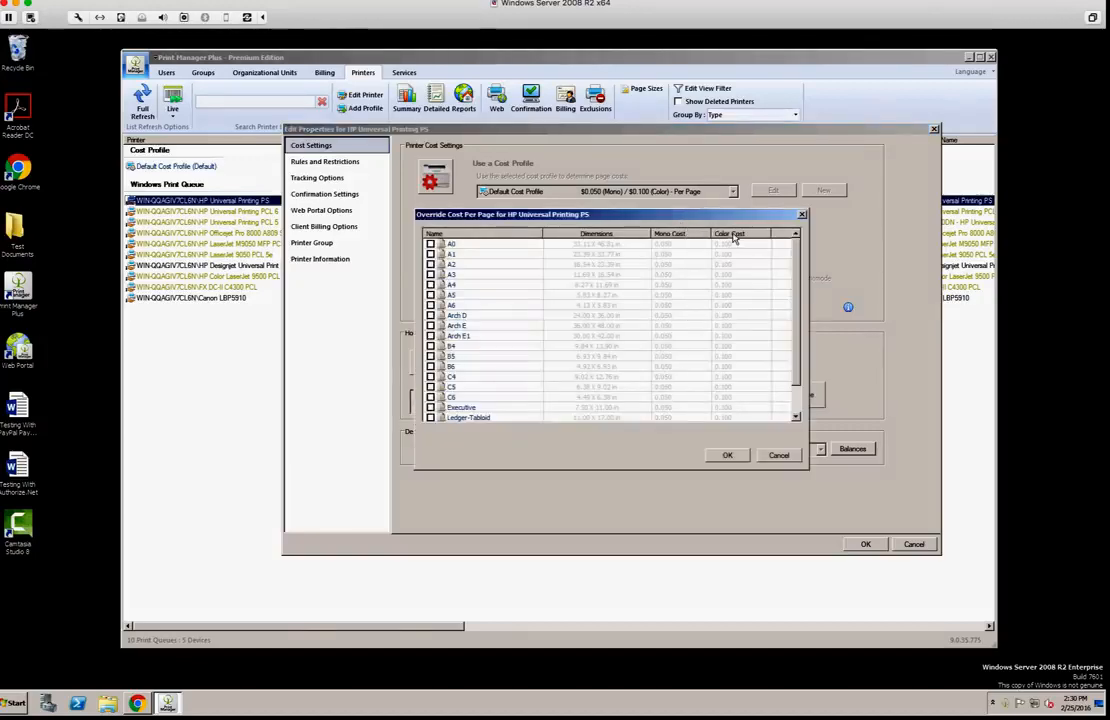
left_click(776, 455)
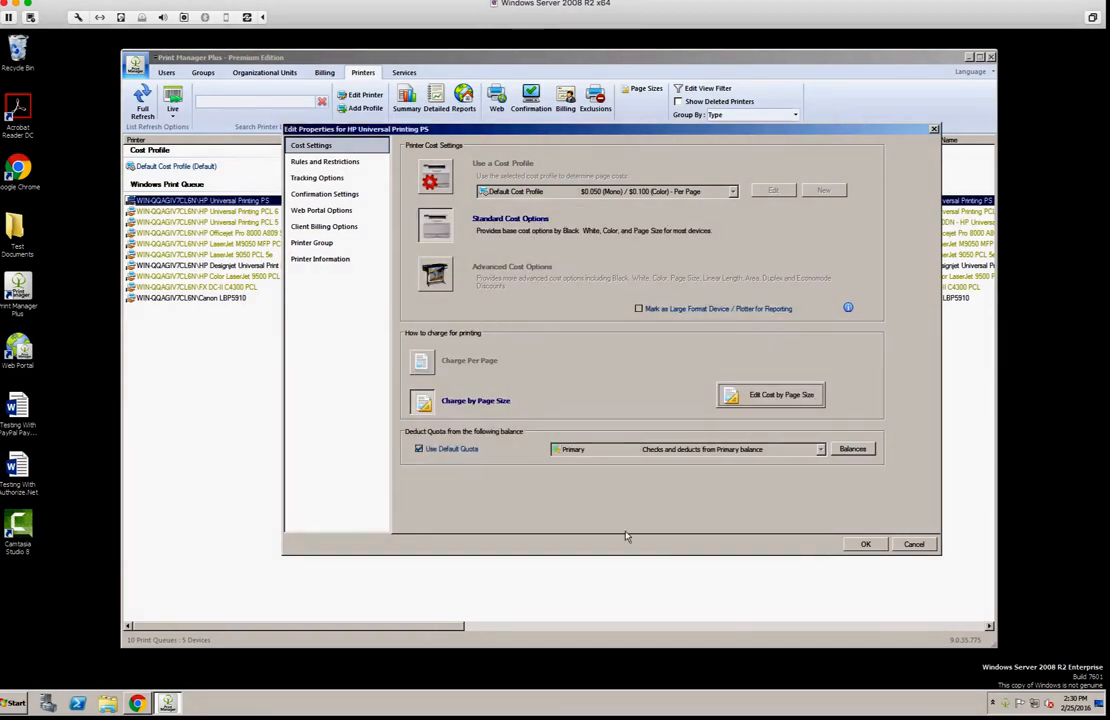
left_click(916, 544)
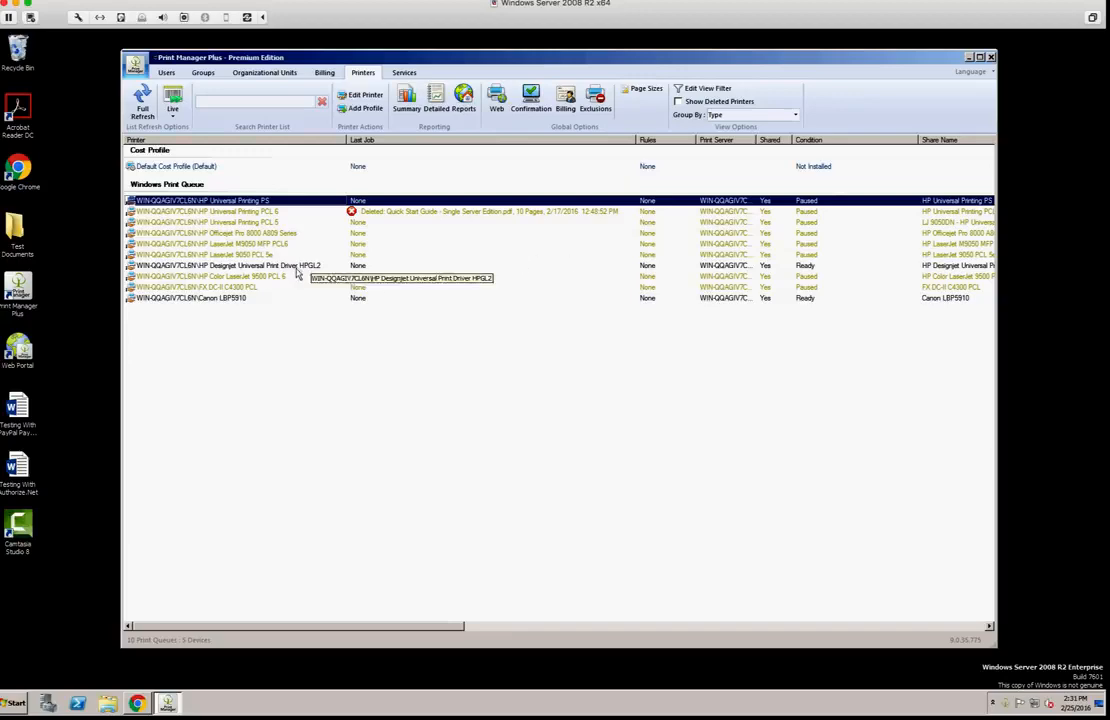
Step: Open the quotas of the first user in the local.printmanager.com domain, turn off Unlimited and set the Primary balance to $10
left_click(203, 74)
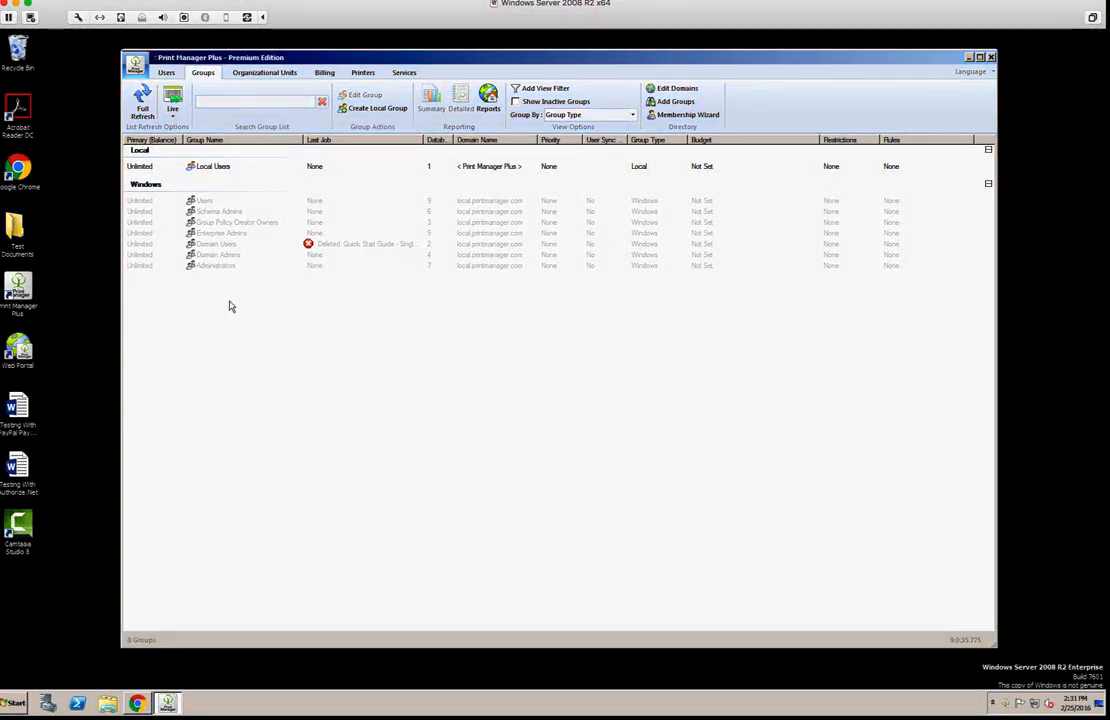
left_click(166, 72)
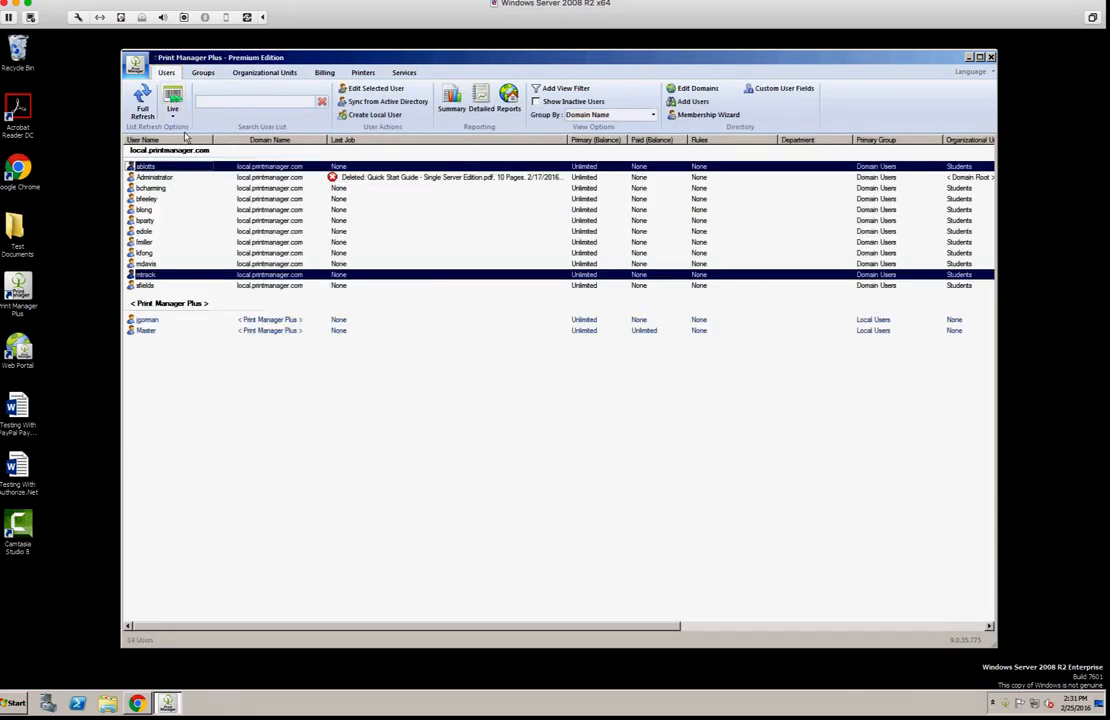
left_click(196, 177)
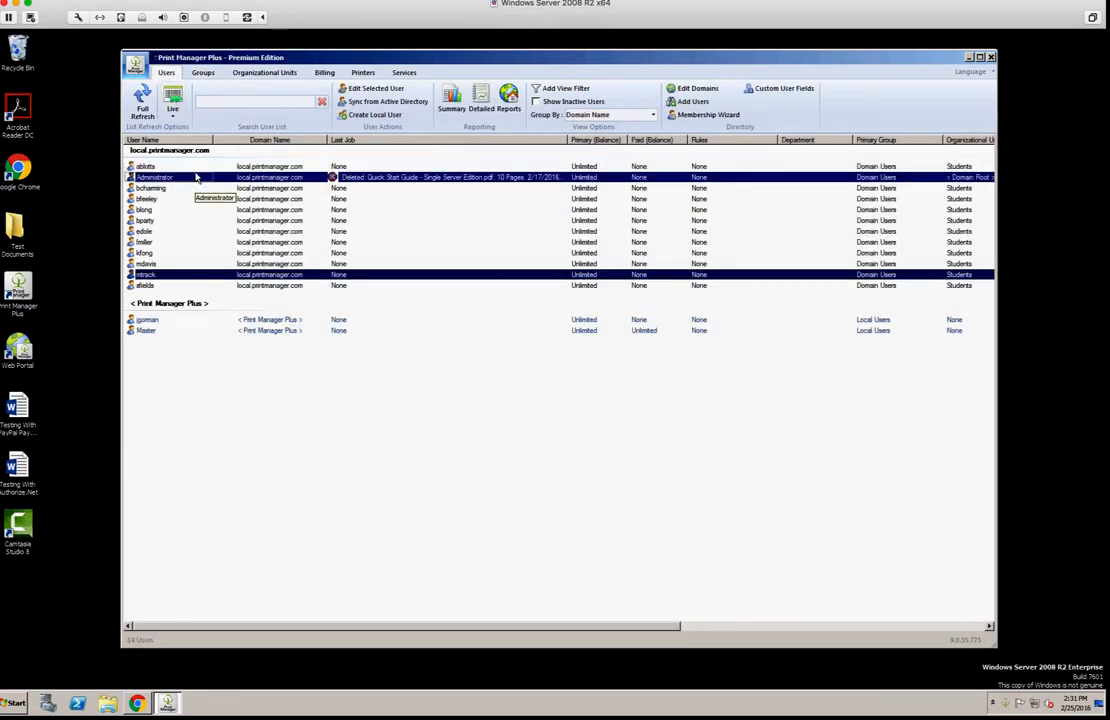
double_click(196, 168)
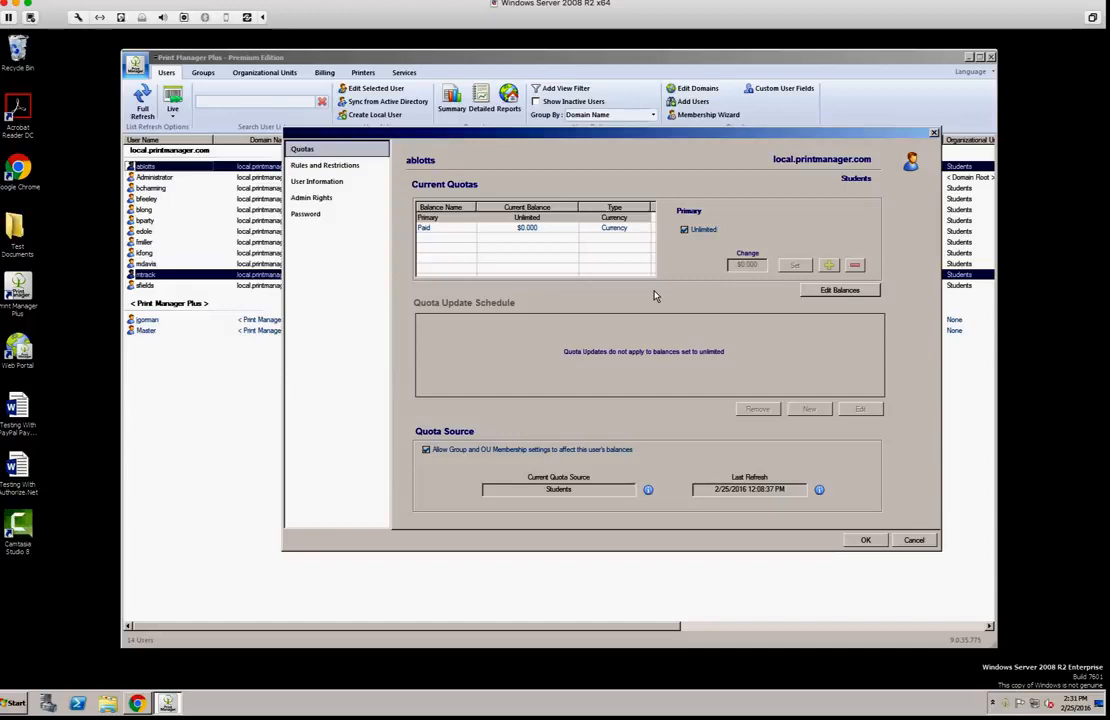
left_click(685, 231)
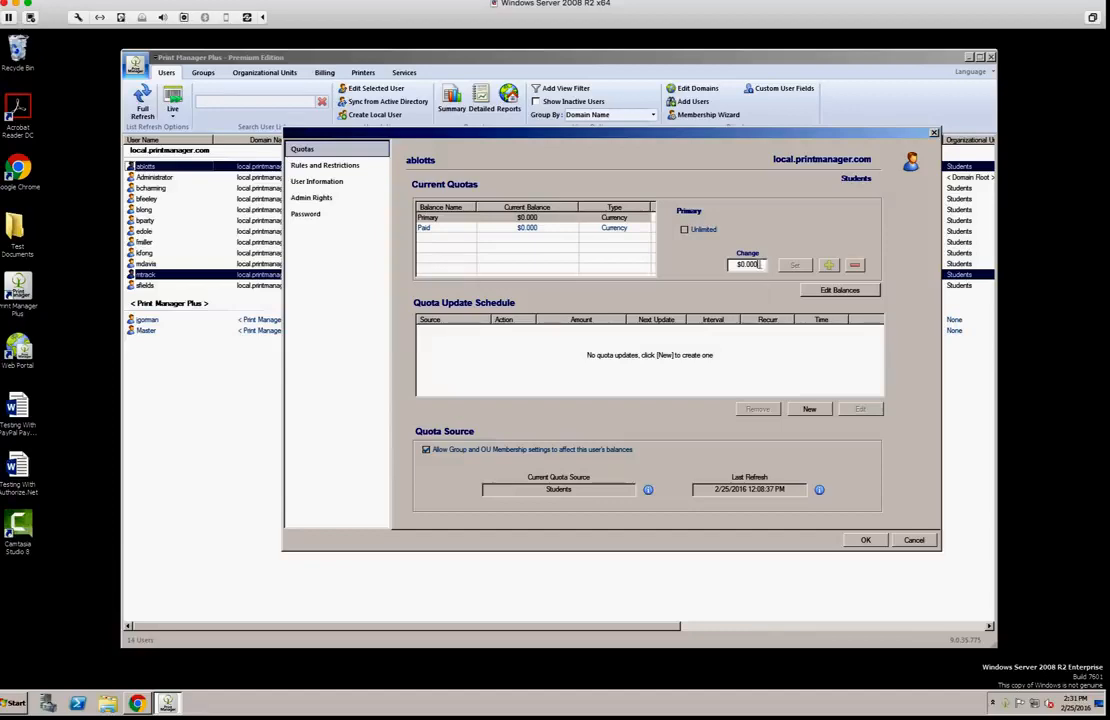
left_click_drag(761, 265, 725, 266)
type("10")
left_click(795, 265)
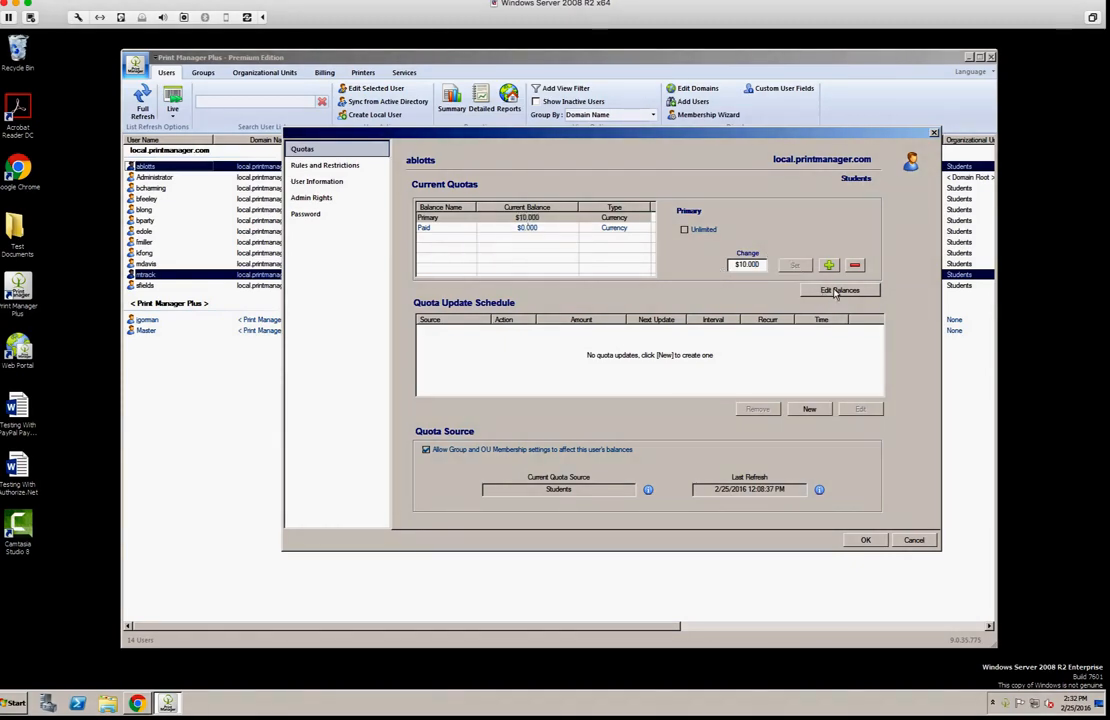
Step: Try activating the Pages balance in the advanced quotas, deactivate it again, and save the user's quota settings
left_click(840, 290)
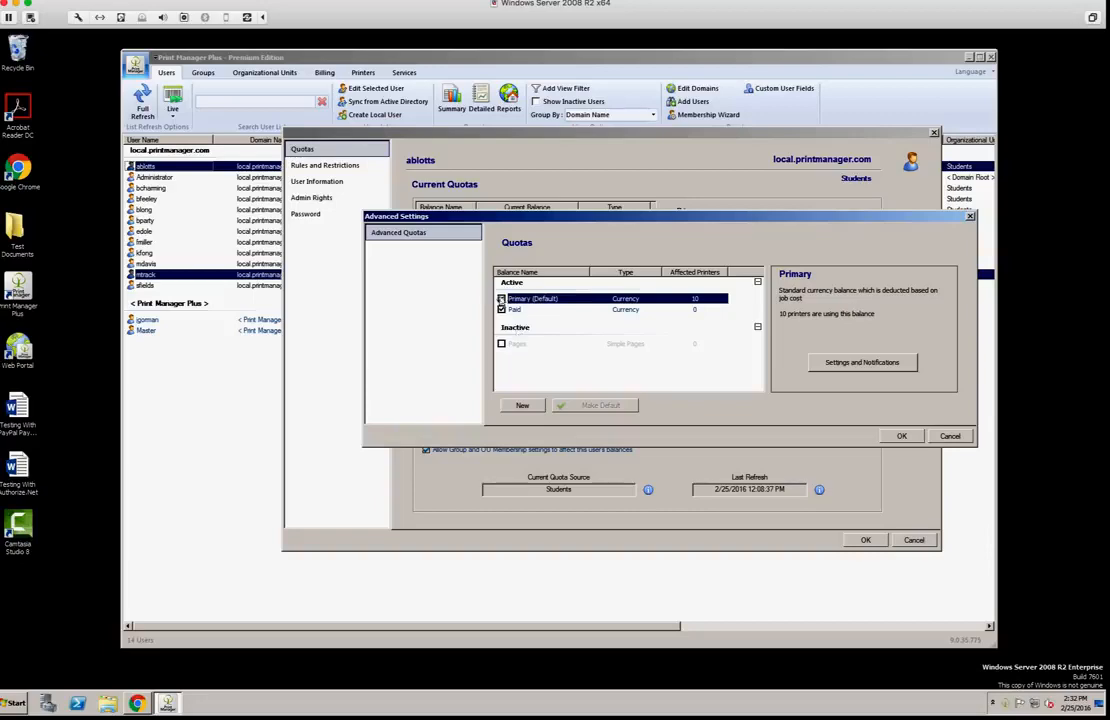
left_click(570, 309)
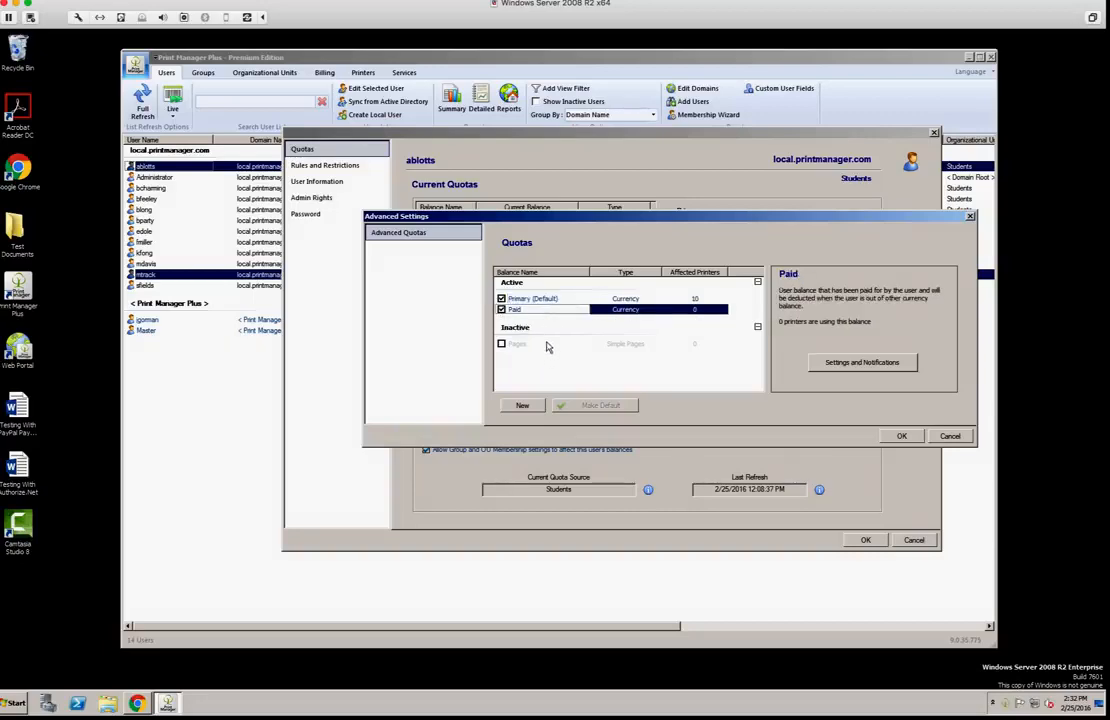
left_click(501, 344)
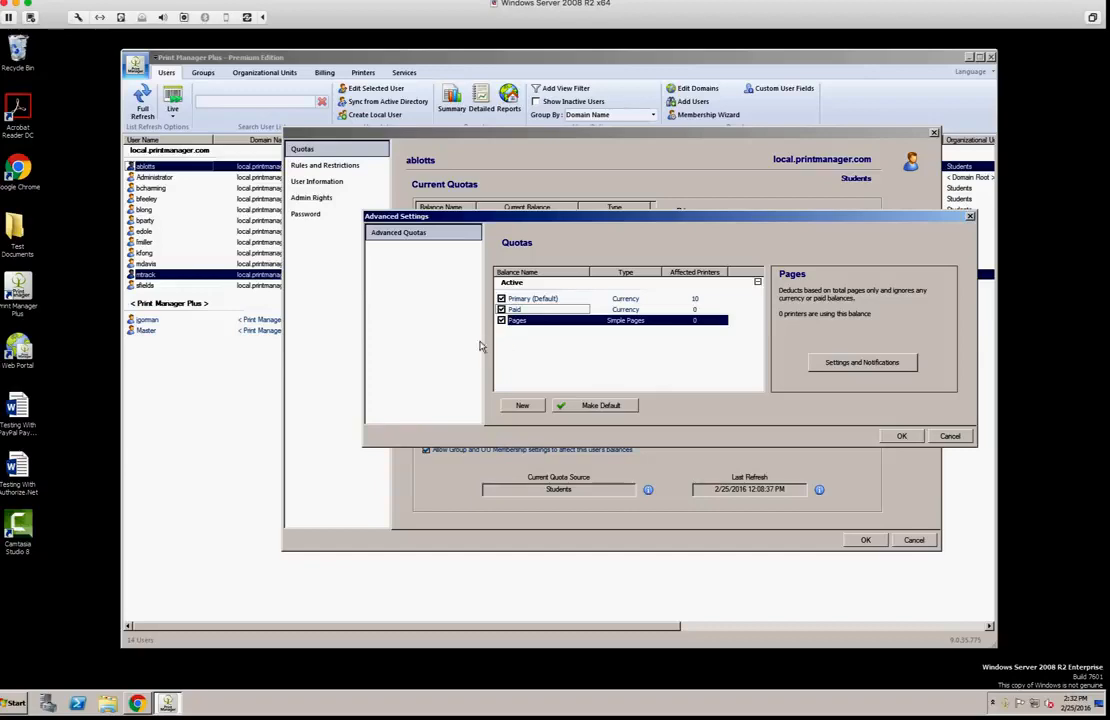
left_click(501, 320)
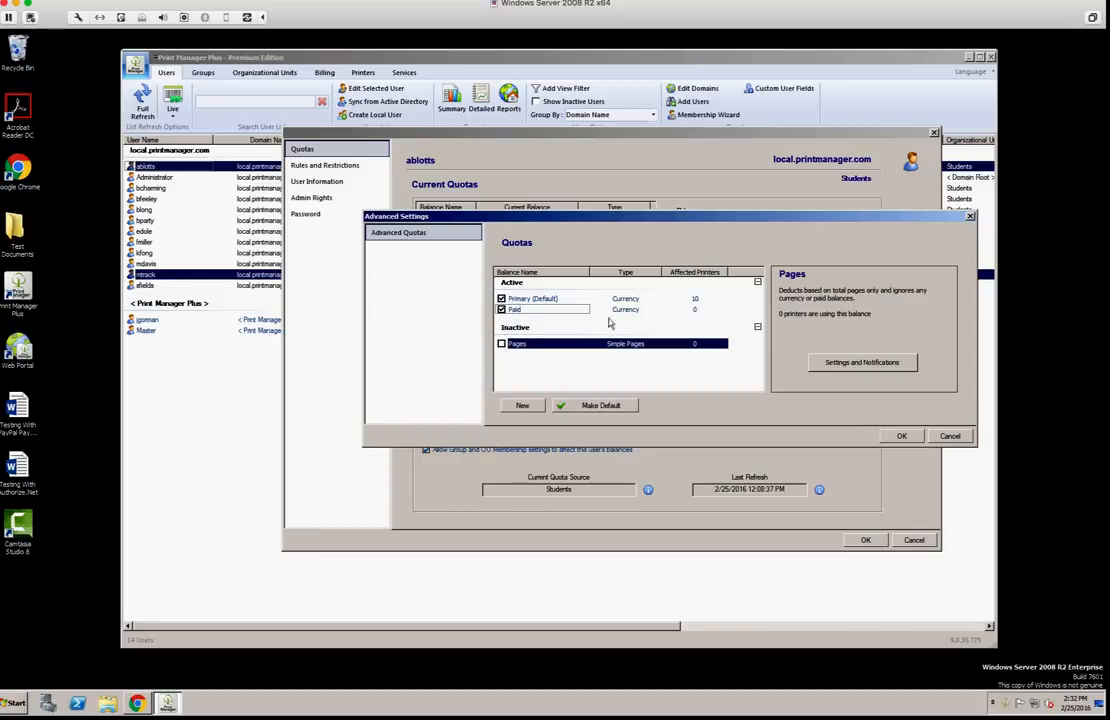
left_click(899, 436)
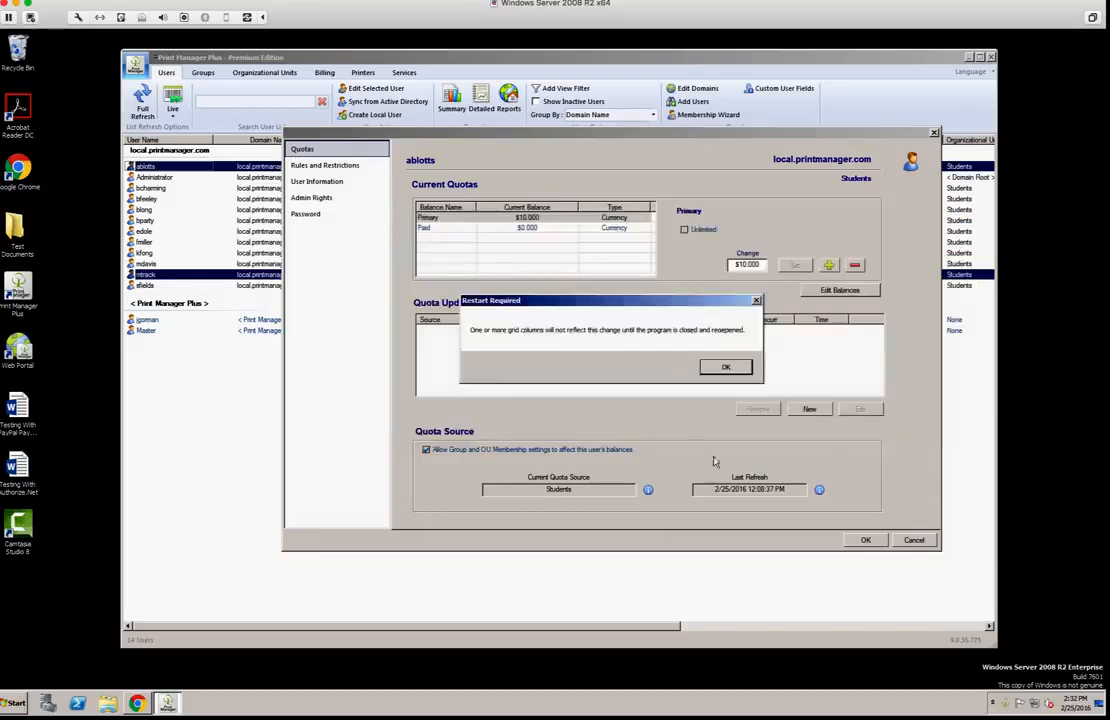
left_click(724, 368)
left_click(866, 540)
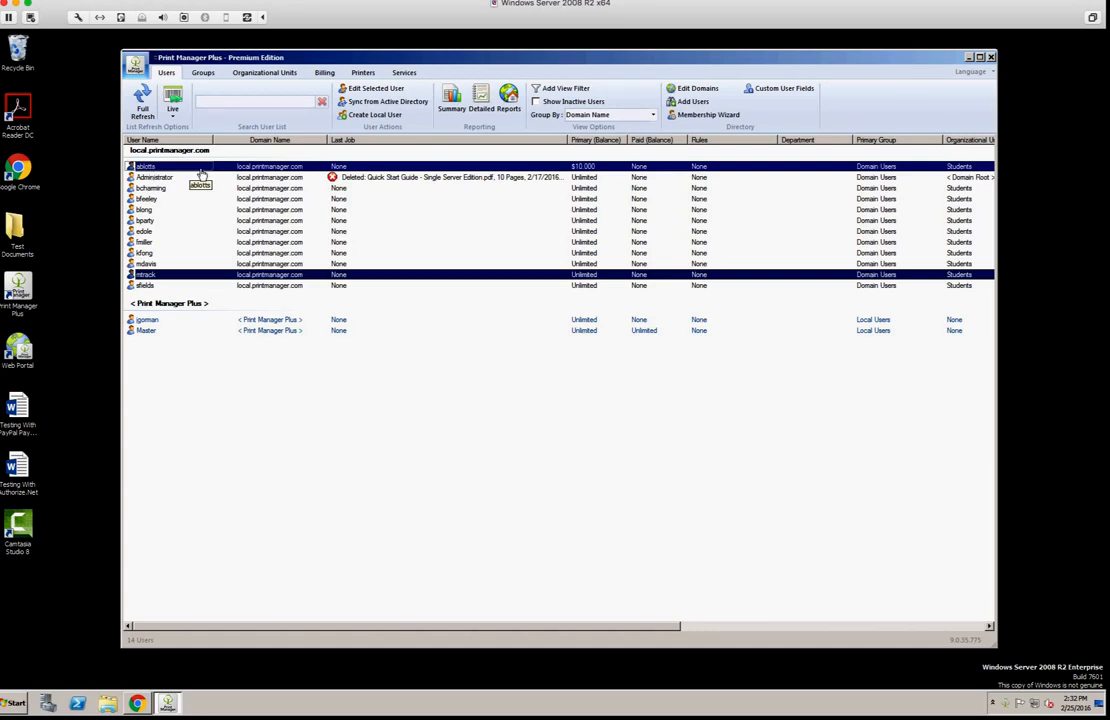
Step: Make the Primary balance of the Students organizational unit limited and set it to $10, applying both changes to the member users
left_click(201, 73)
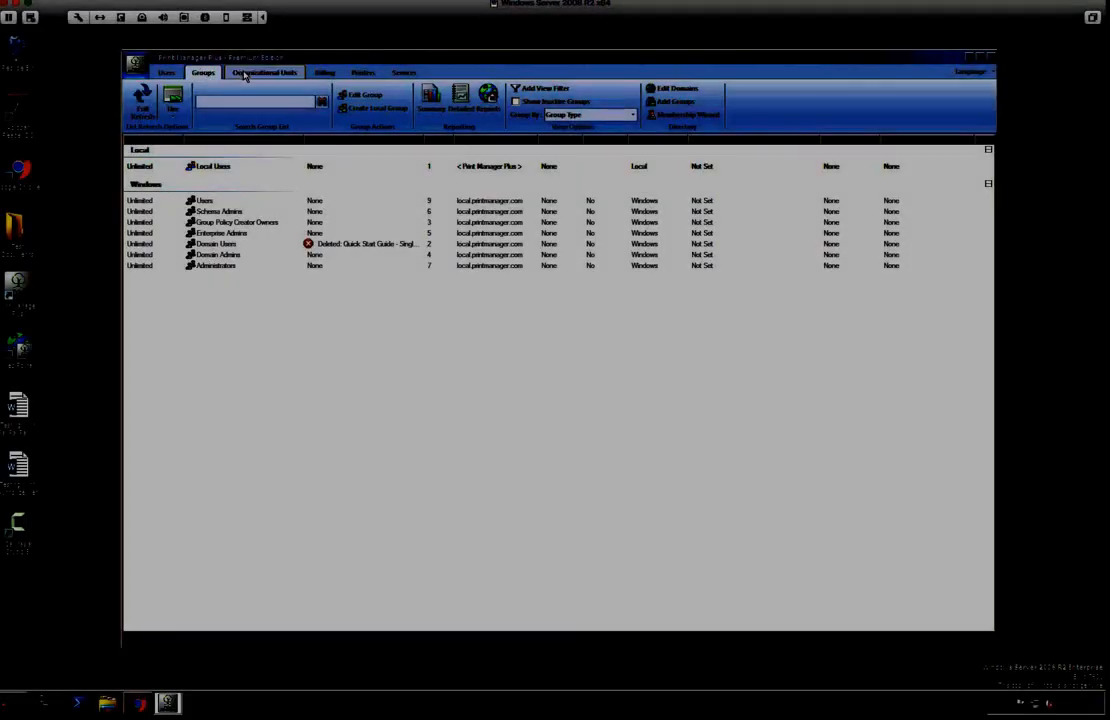
left_click(246, 74)
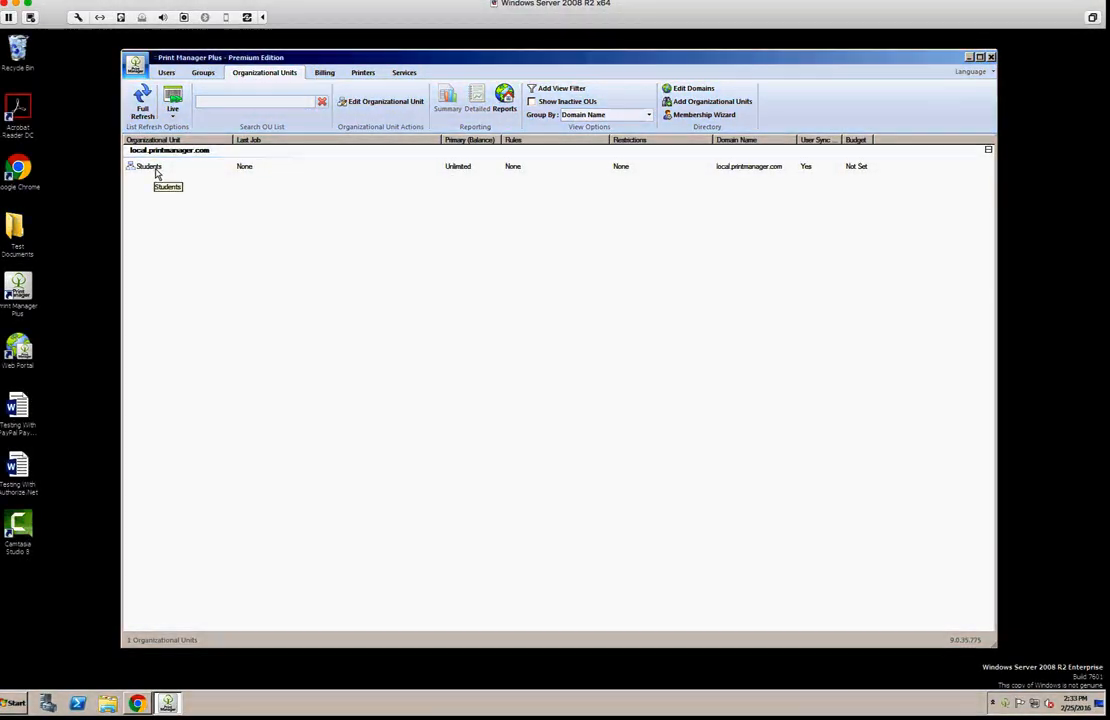
double_click(155, 168)
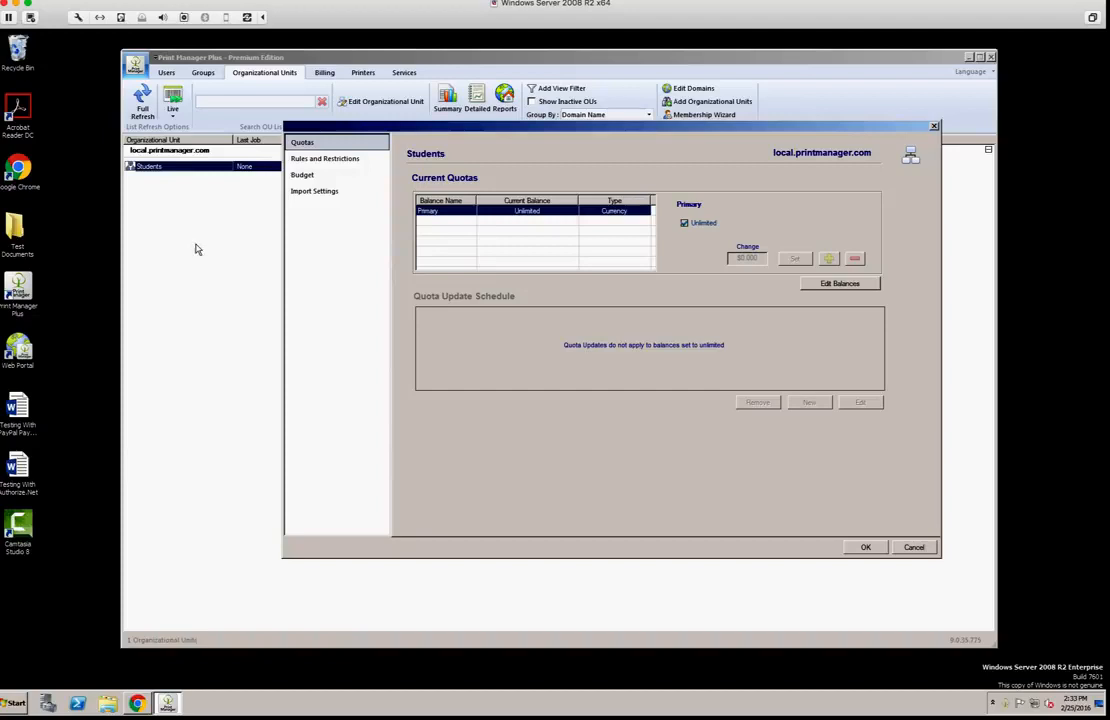
left_click(699, 226)
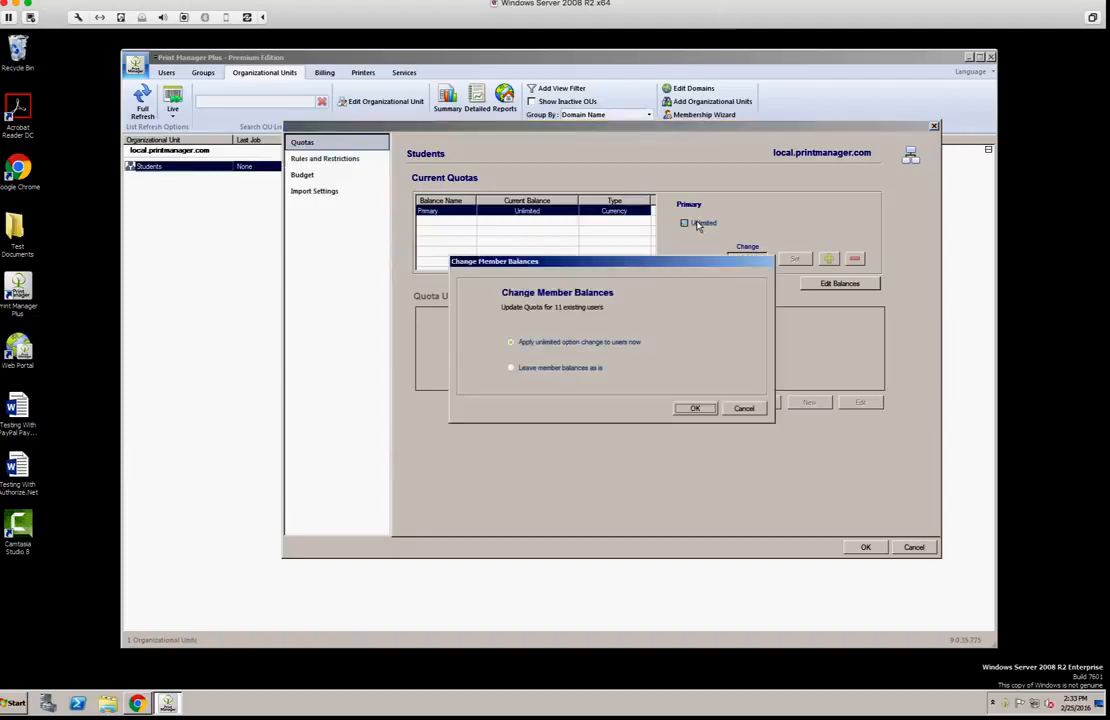
left_click(697, 409)
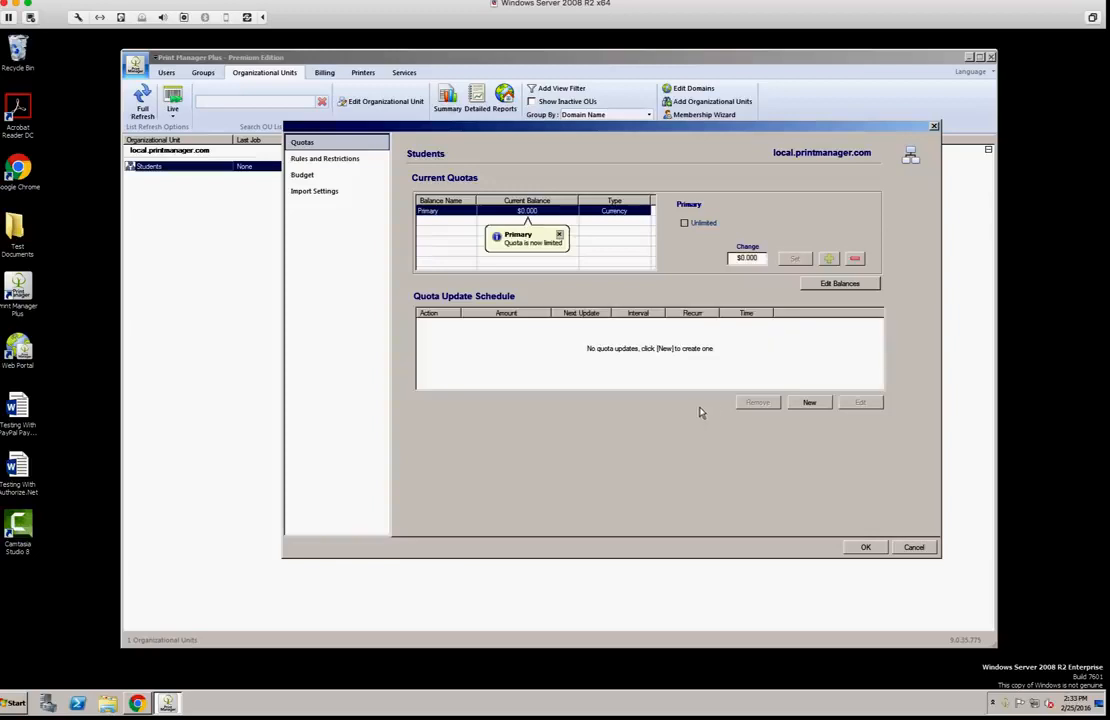
double_click(760, 257)
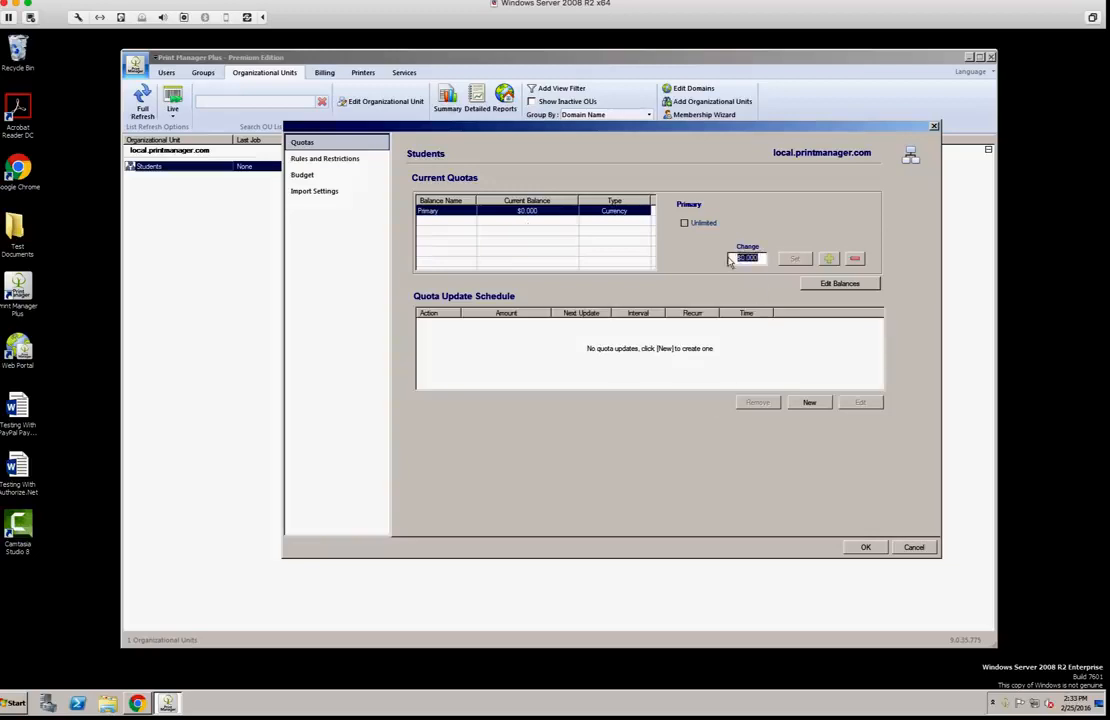
type("10")
left_click(796, 259)
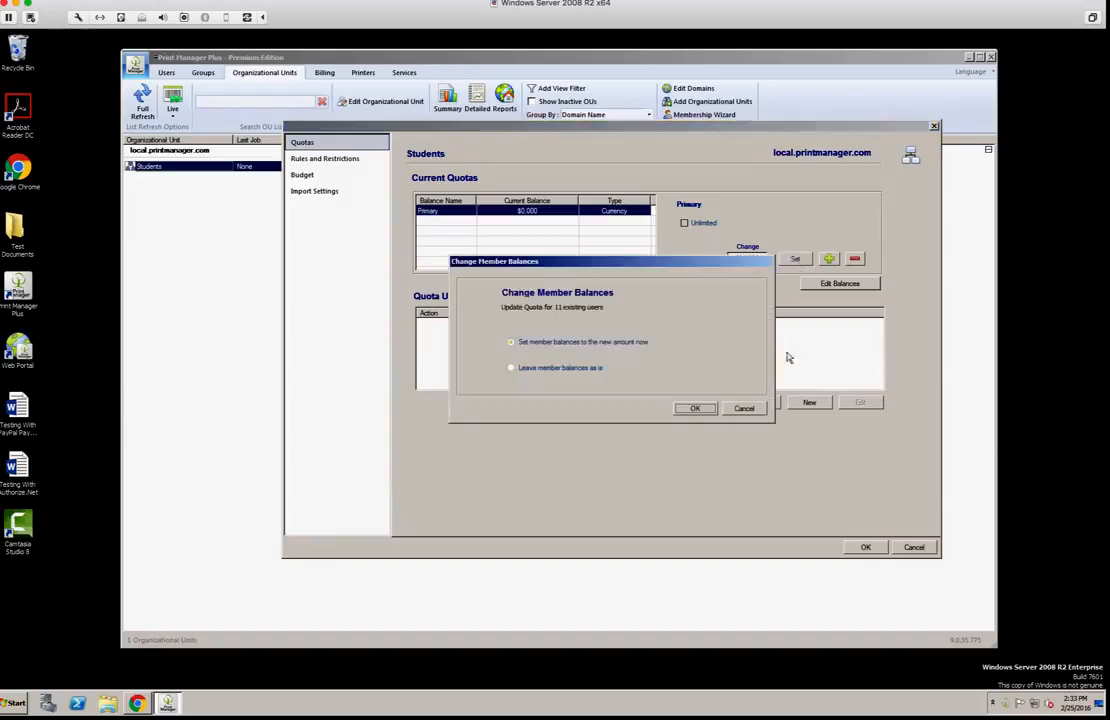
left_click(695, 410)
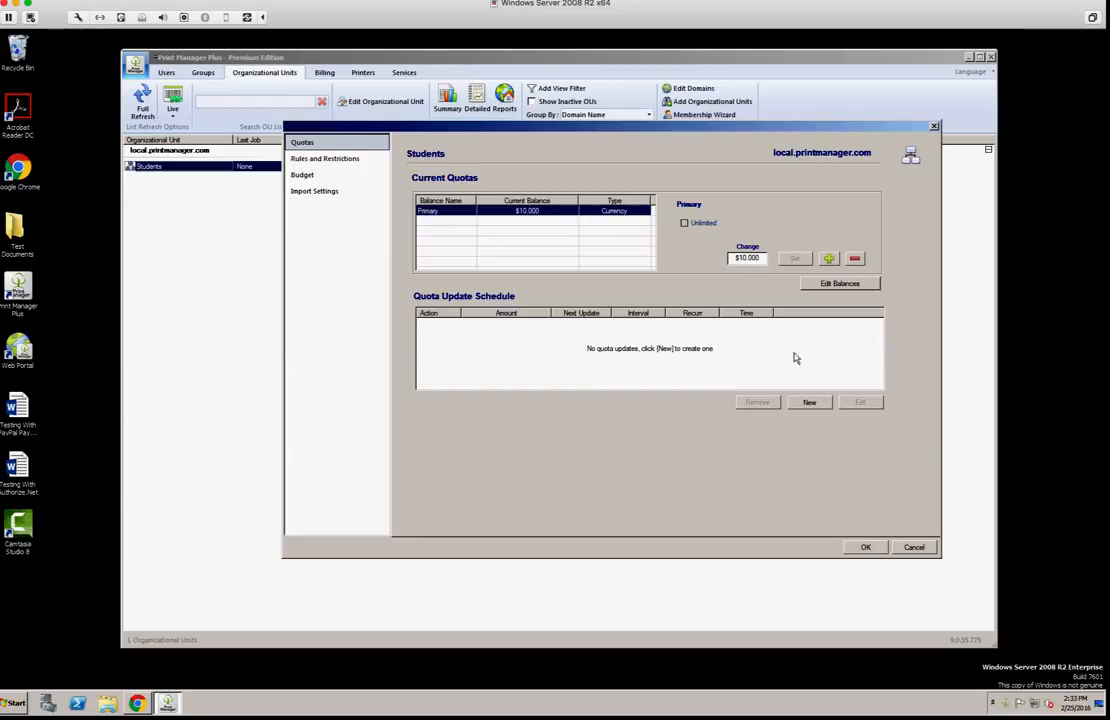
Step: Try email notification and the extra message text "This is a test." for an insufficient Primary balance, and view the alternative job actions
left_click(840, 284)
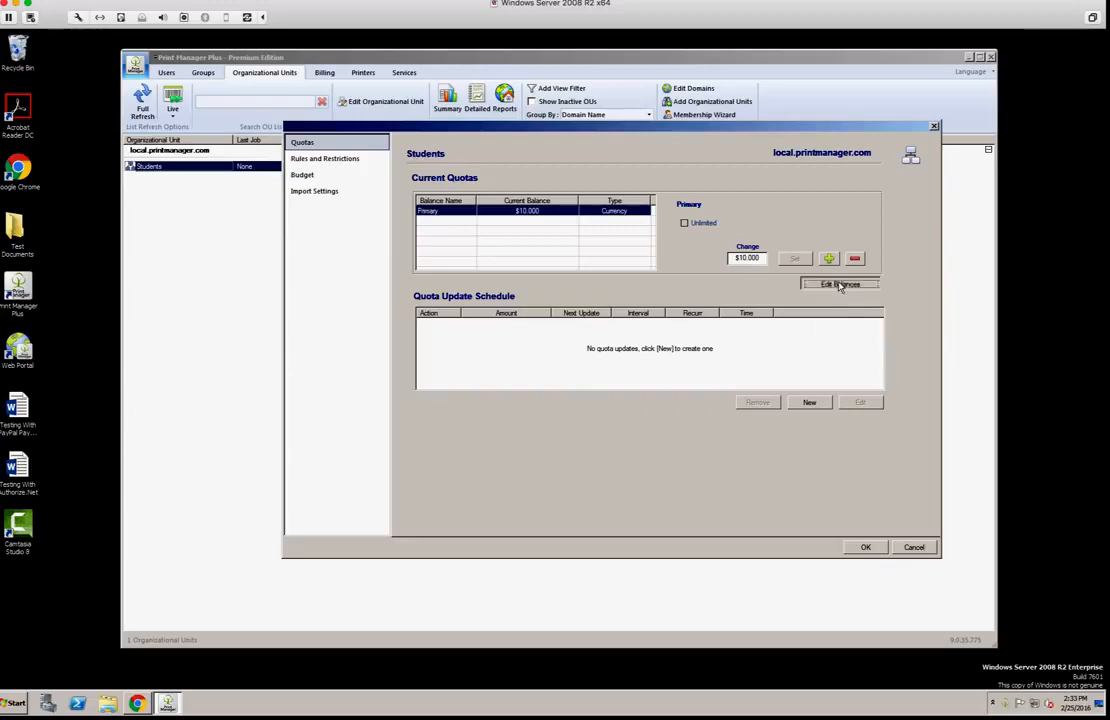
left_click(865, 364)
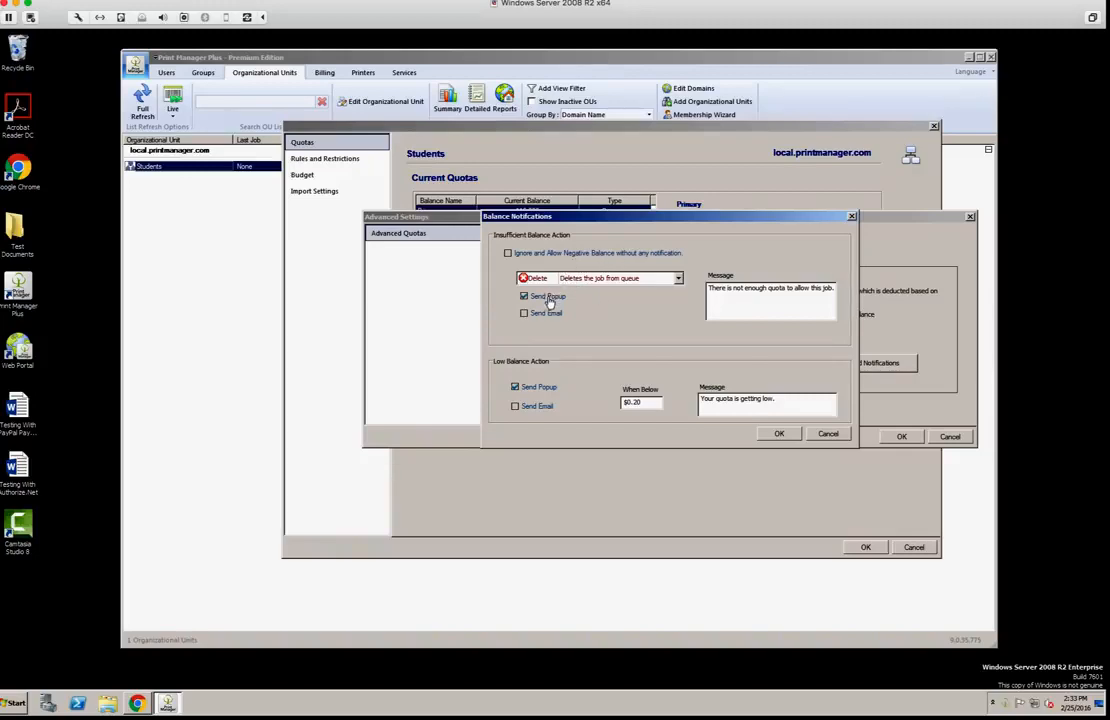
double_click(766, 305)
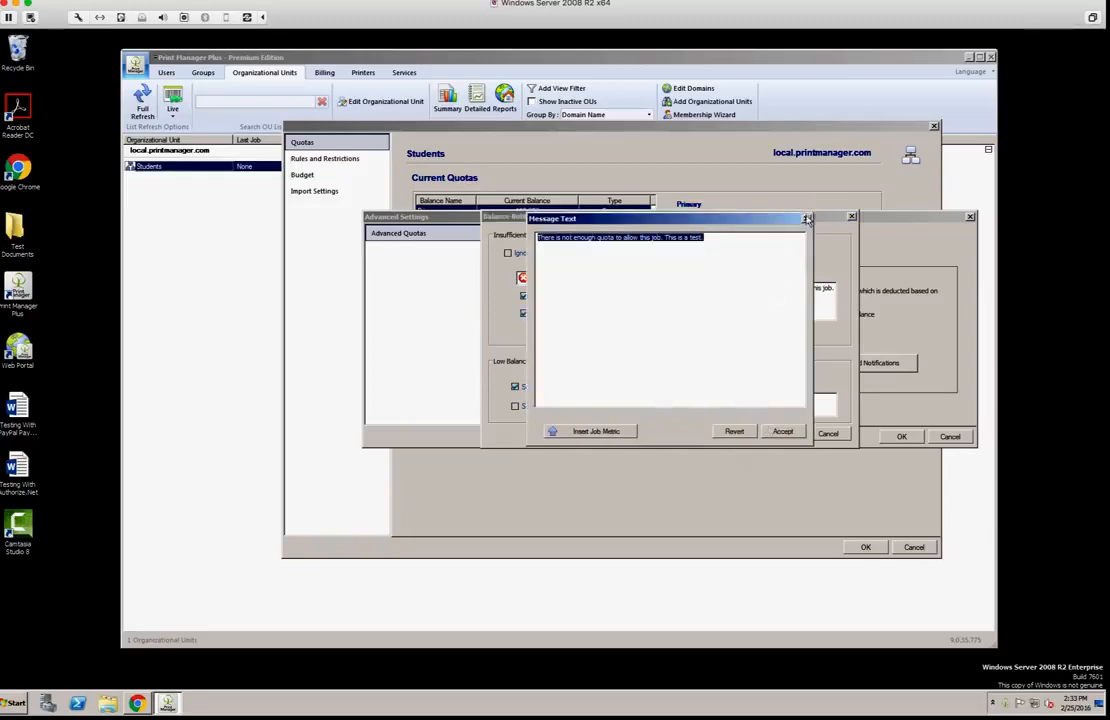
key("Escape")
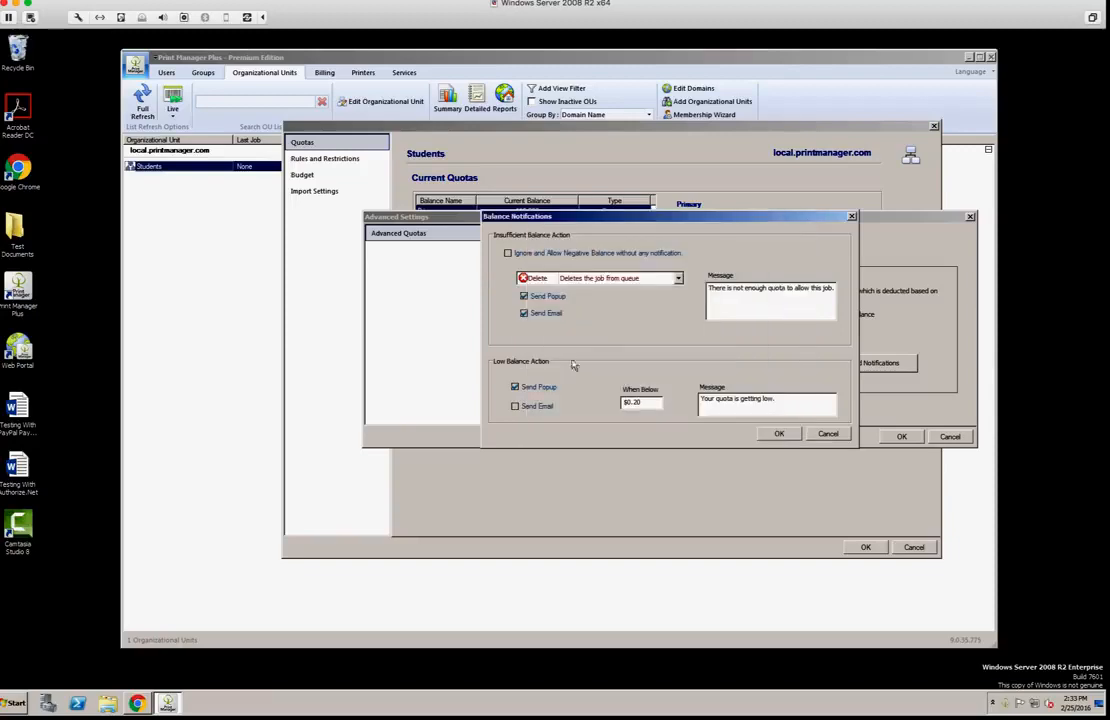
left_click(630, 278)
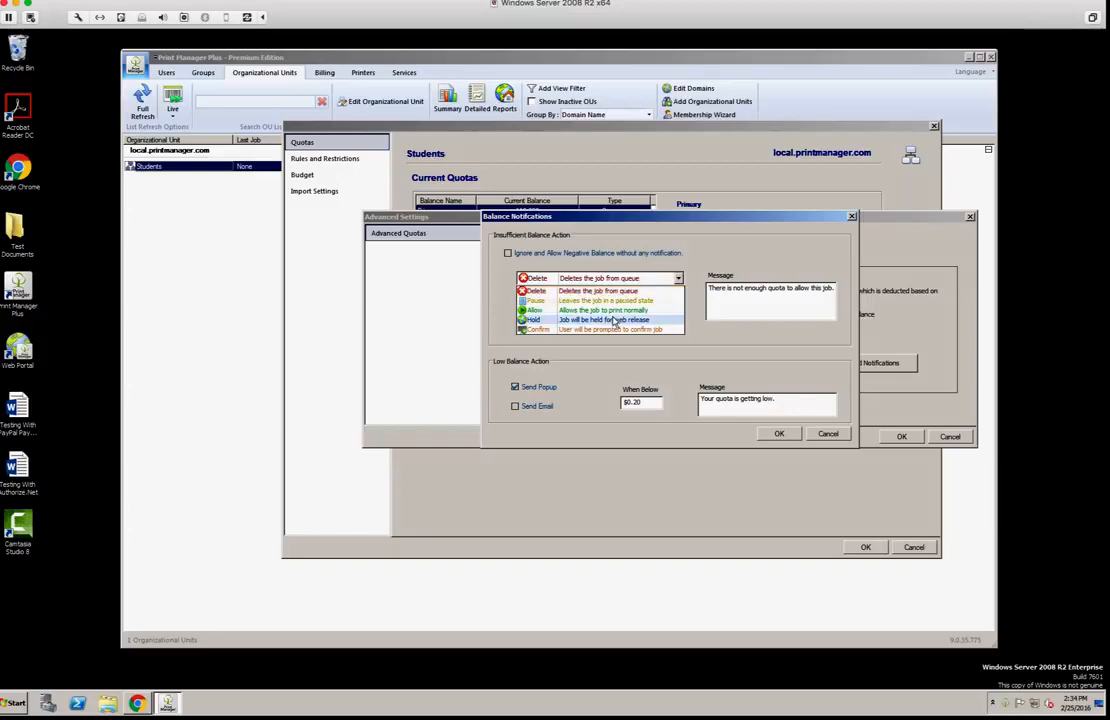
left_click(613, 269)
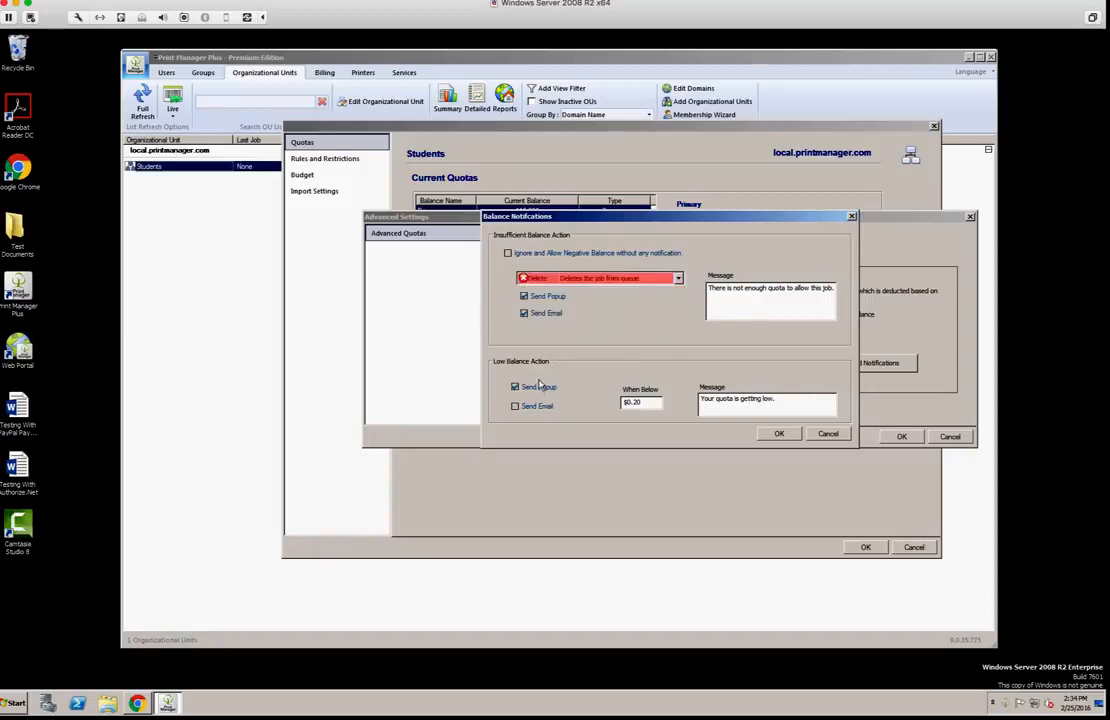
Step: Try a $5.00 low balance threshold with email notification and the ignore negative balance option, and discard the notification settings
left_click(640, 402)
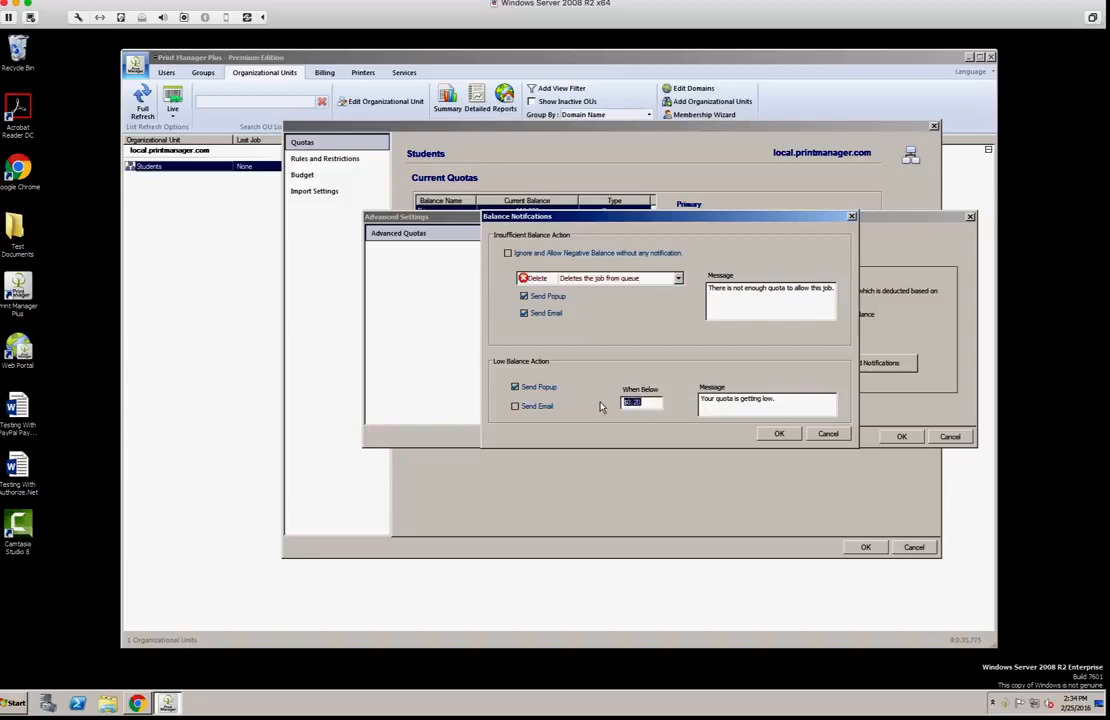
type("$5.00")
left_click(650, 254)
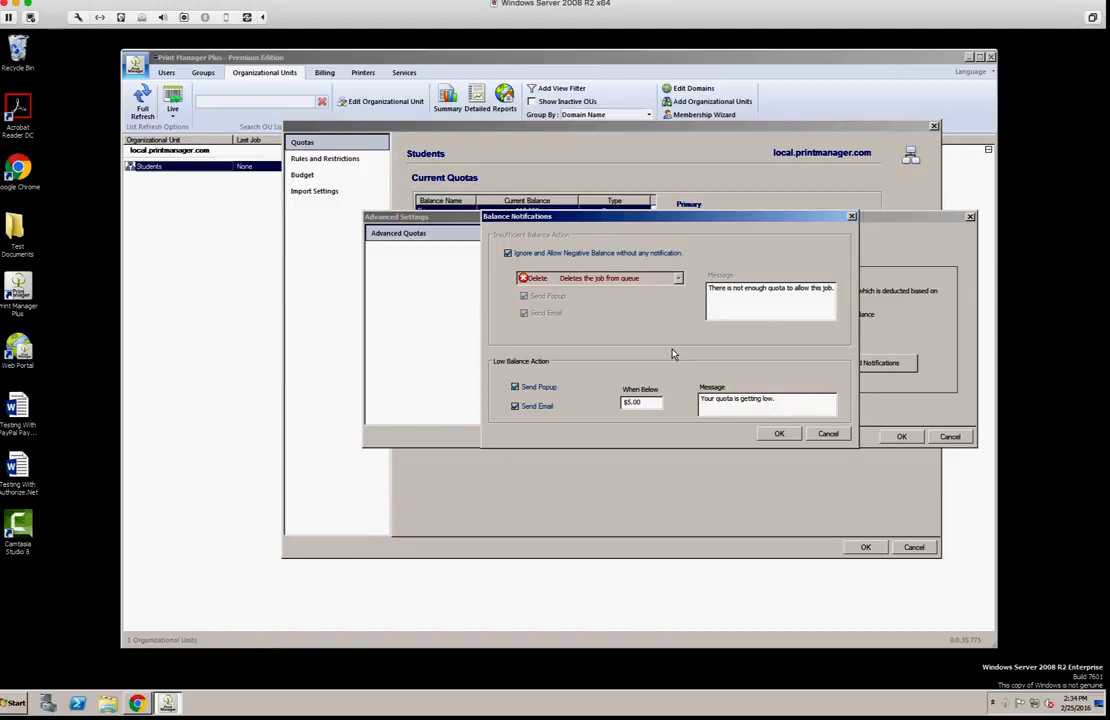
left_click(624, 254)
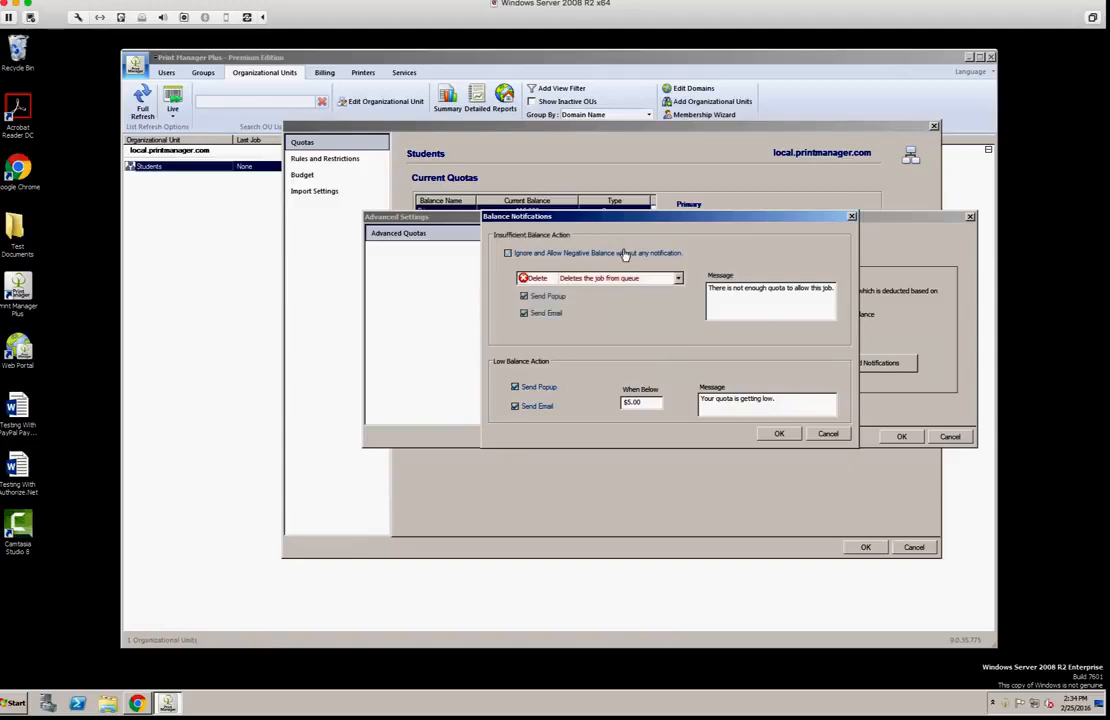
left_click(830, 435)
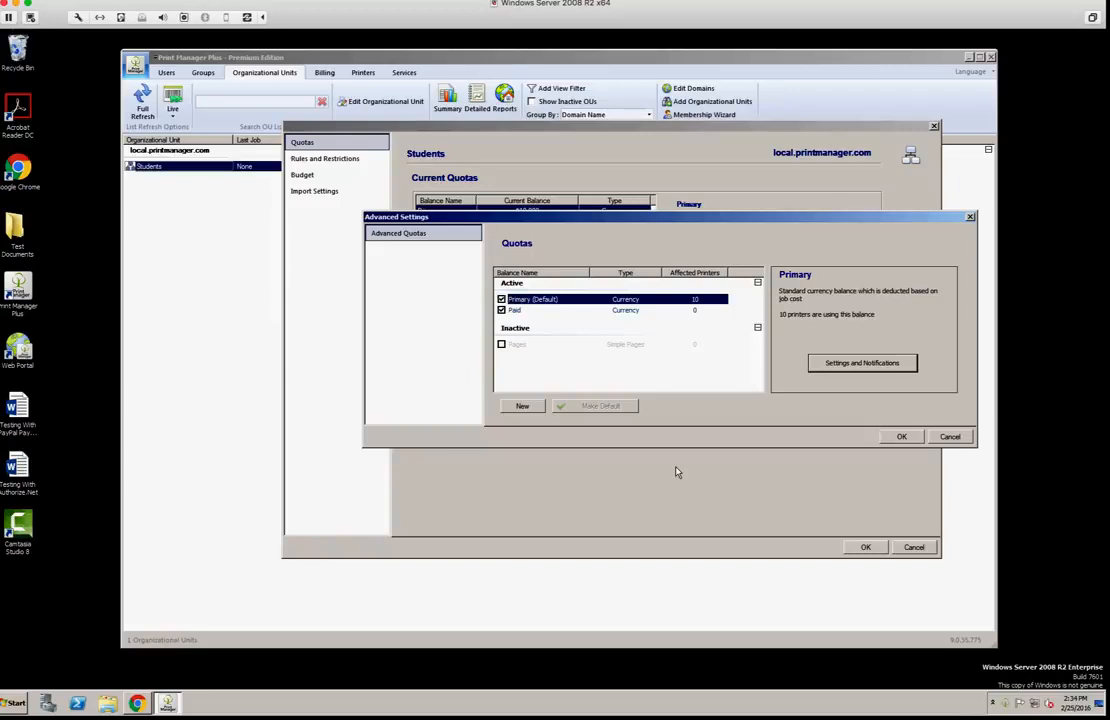
left_click(955, 436)
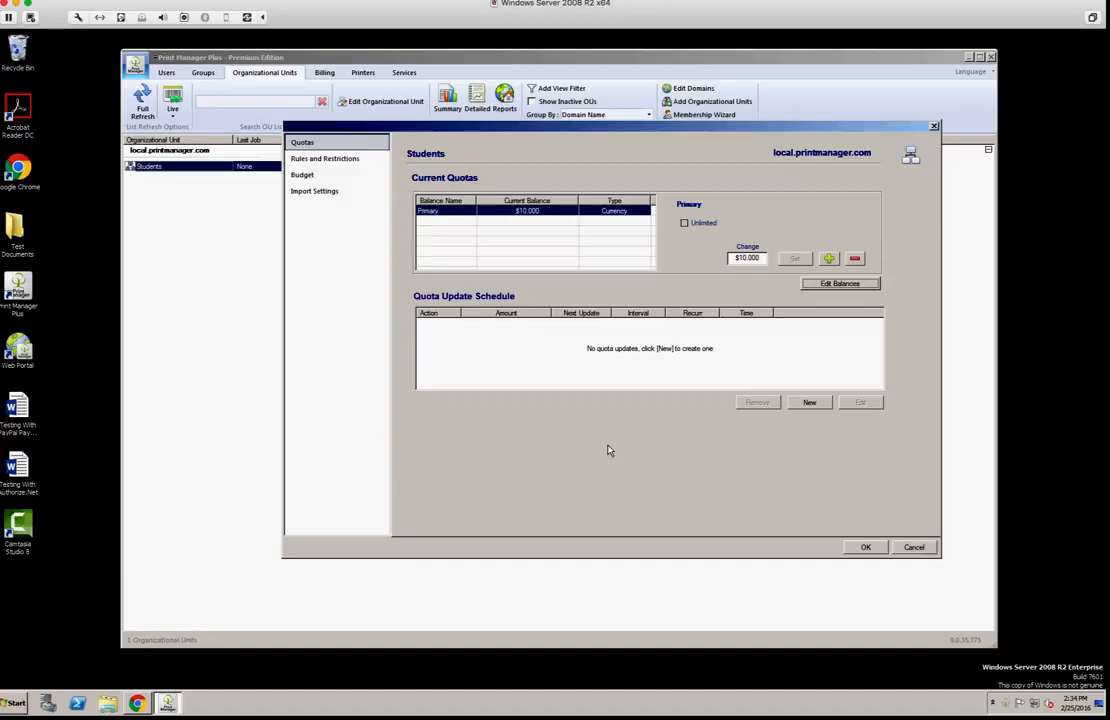
Step: Add a scheduled quota update for the Students Primary balance: reset it to $0.000, recurring daily at 2:00:00 PM
left_click(809, 403)
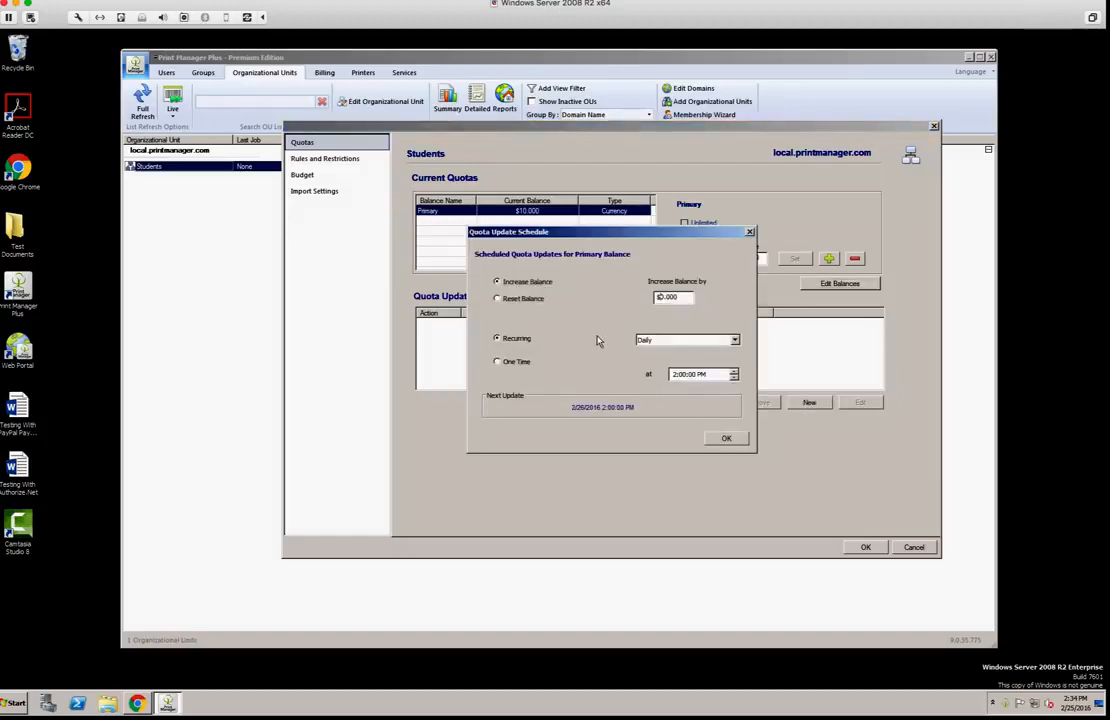
left_click(533, 300)
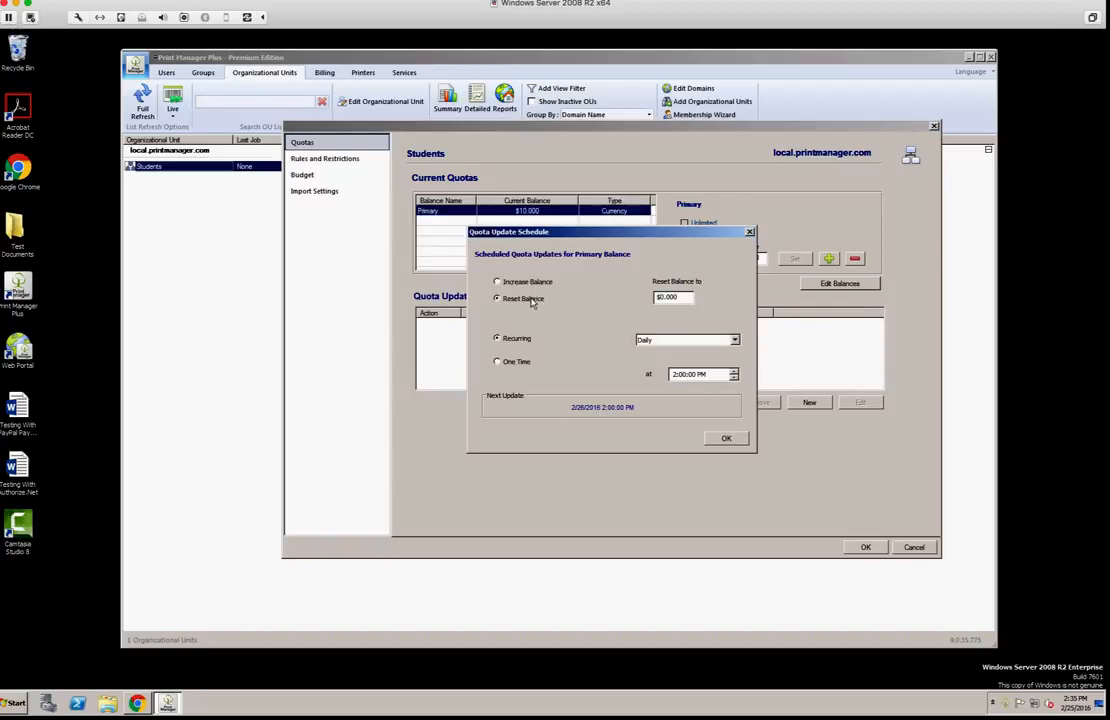
left_click(657, 342)
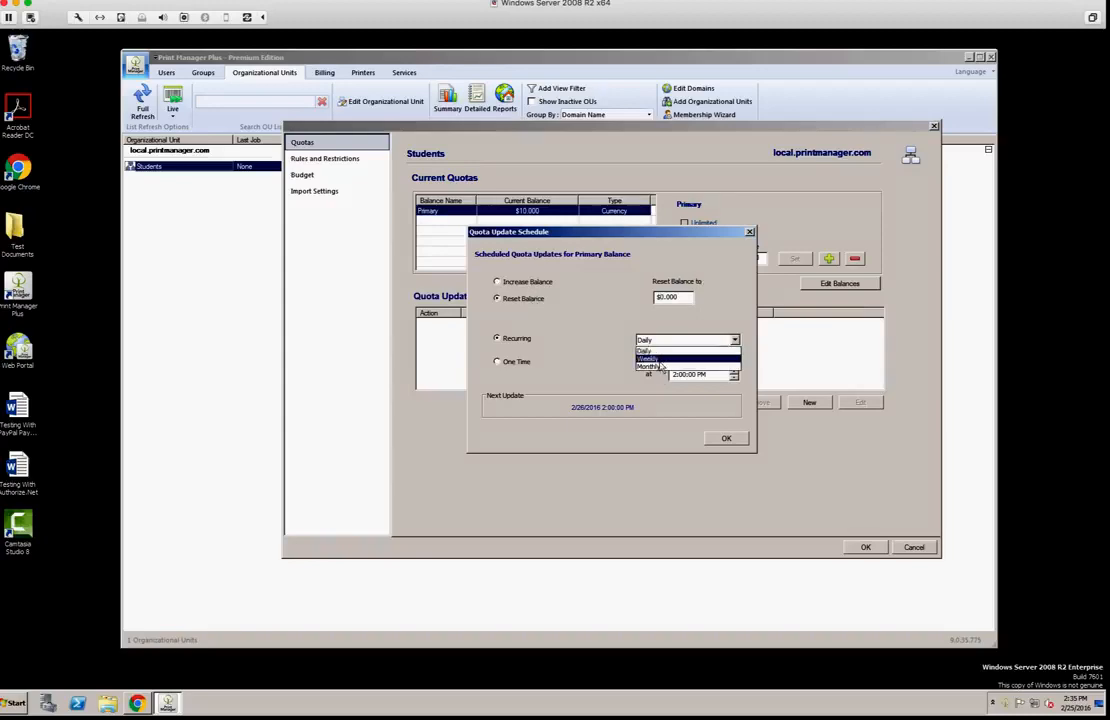
left_click(601, 327)
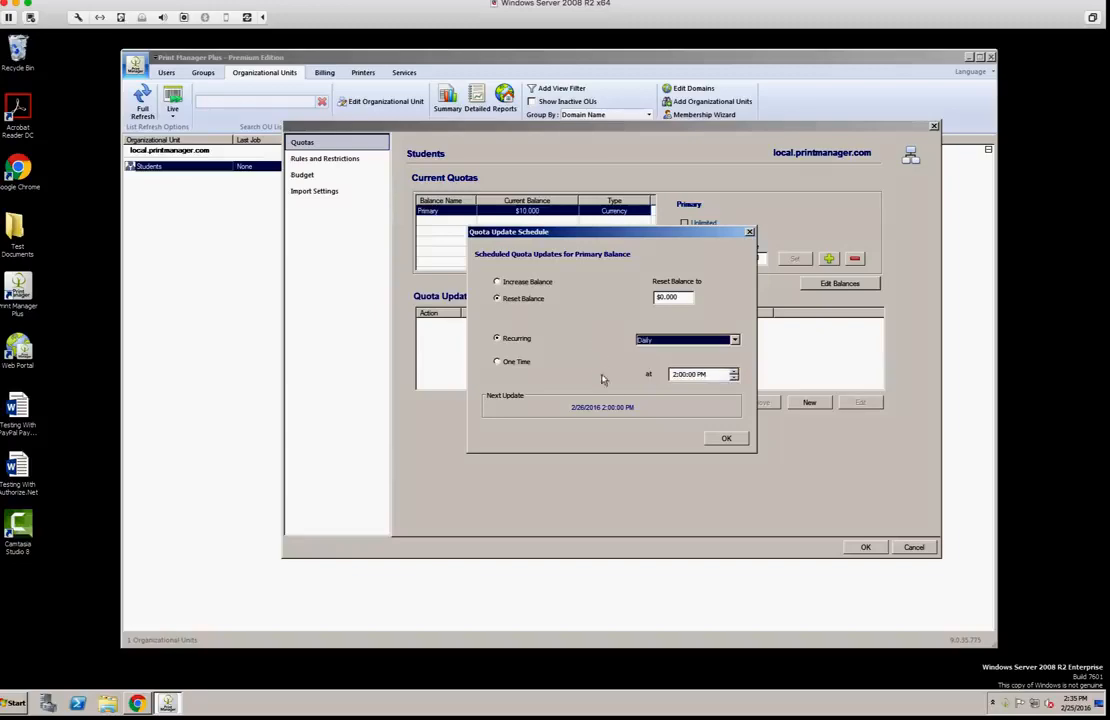
left_click(726, 438)
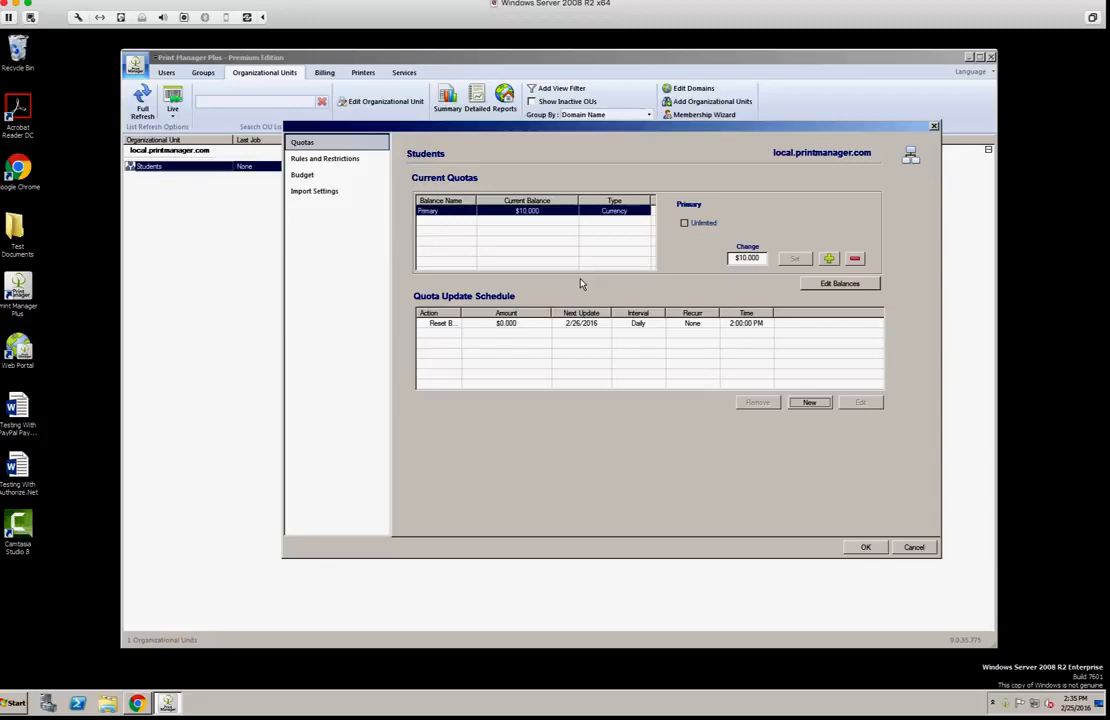
Step: Try enabling the Title restriction for Students, and view its whitelist and blacklist options without changing them
left_click(333, 160)
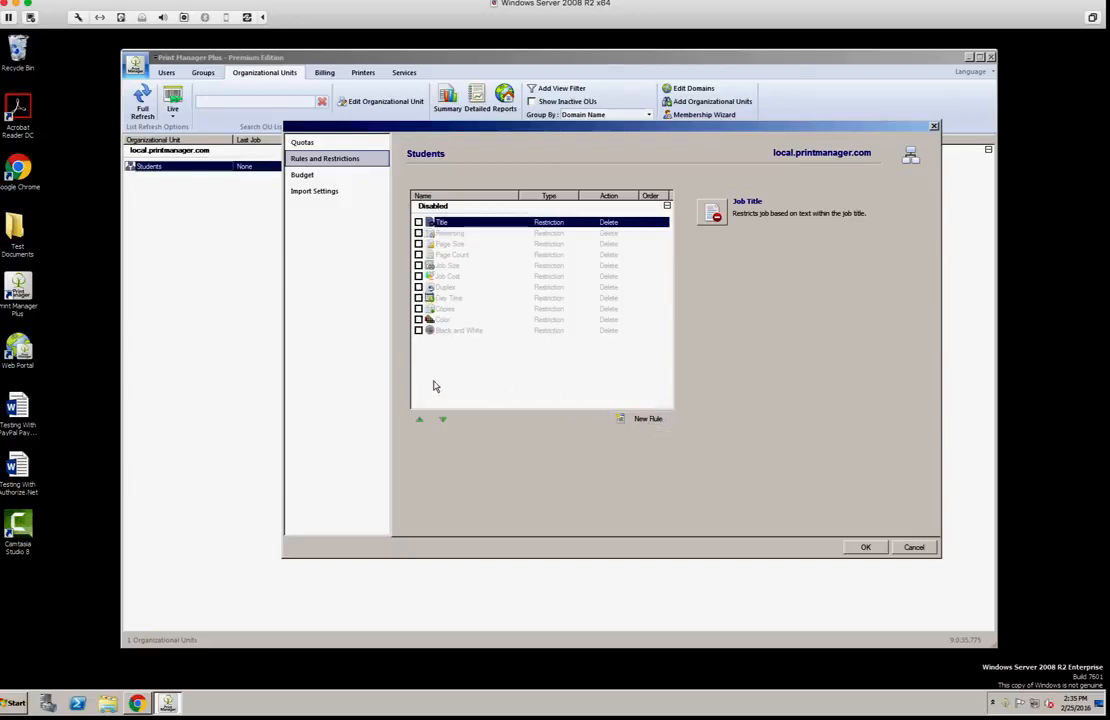
left_click(419, 222)
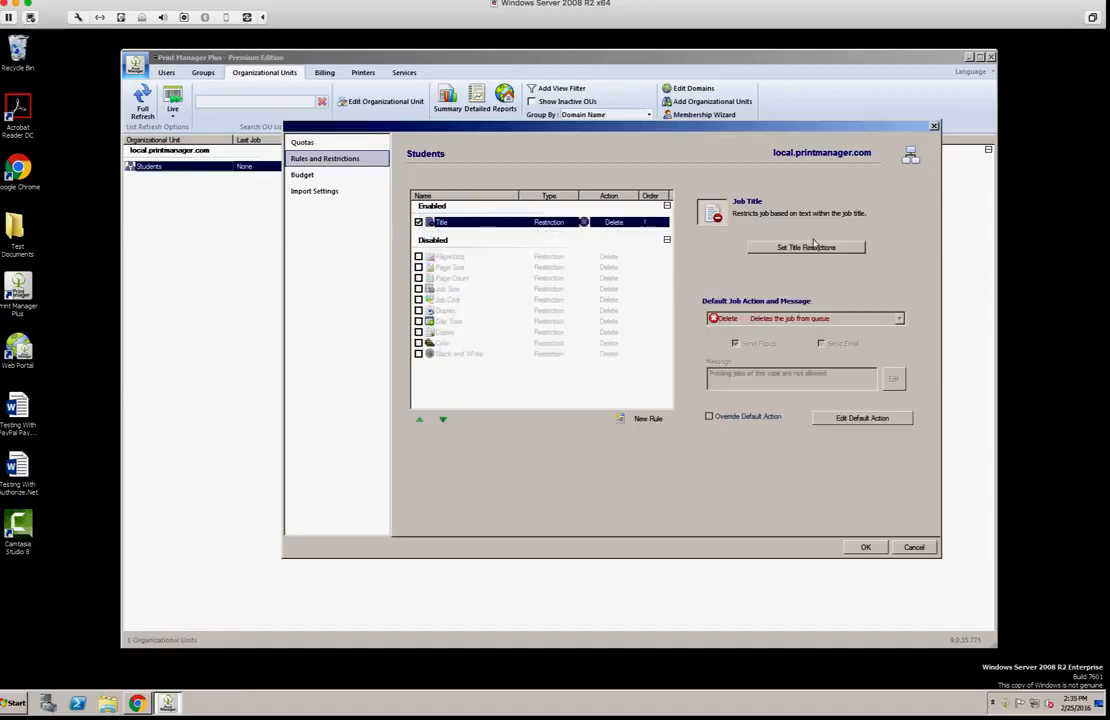
left_click(808, 248)
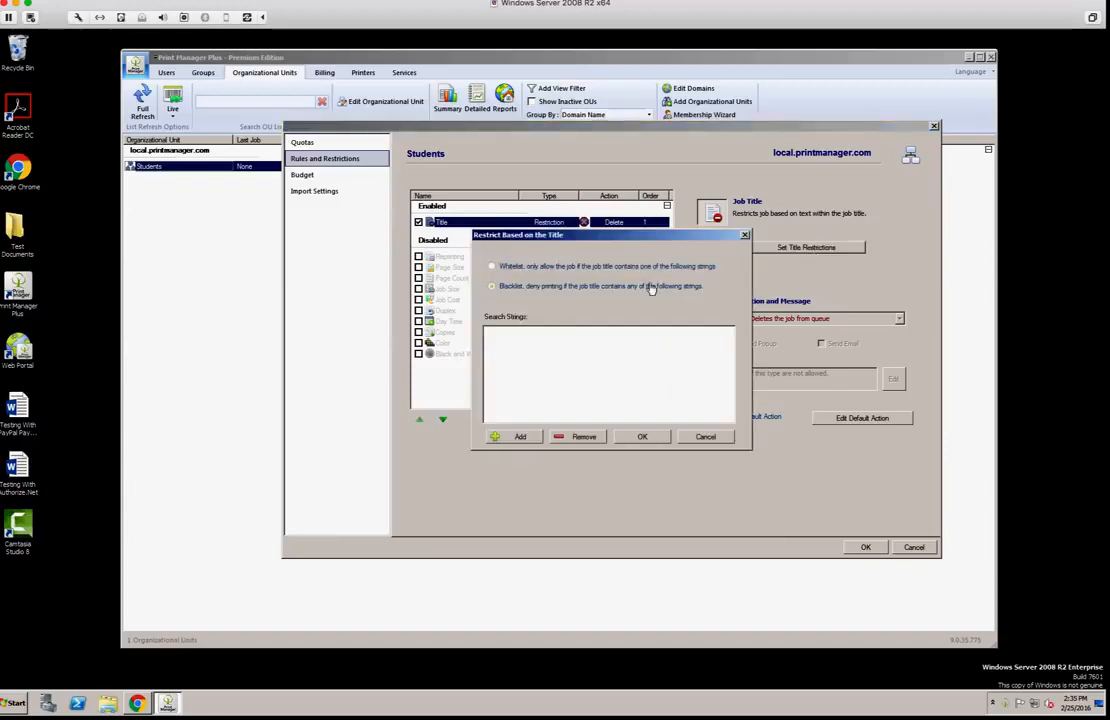
left_click(702, 436)
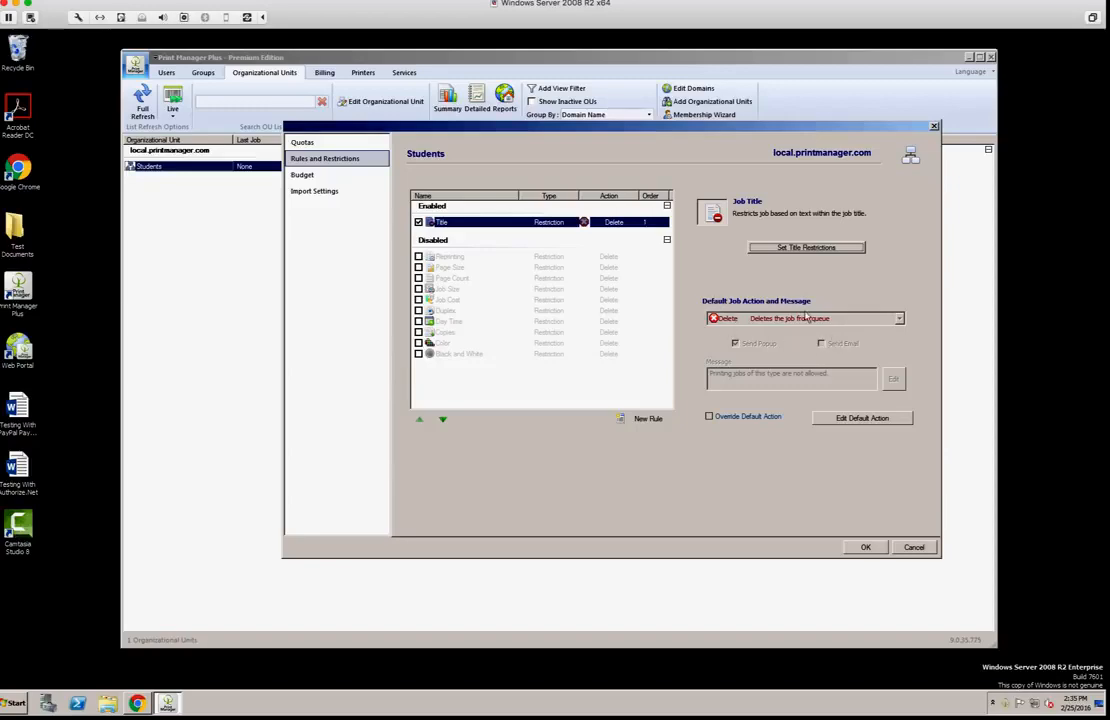
Step: Examine the default job actions and message settings for the Title restriction without changing them
left_click(860, 419)
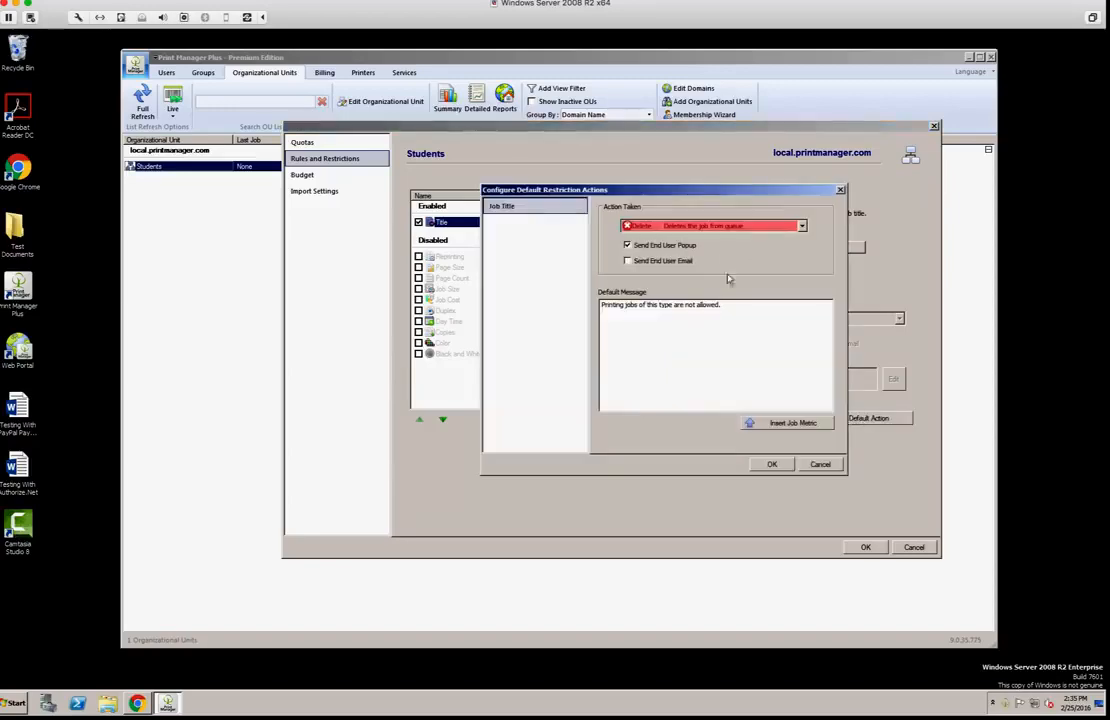
left_click(702, 227)
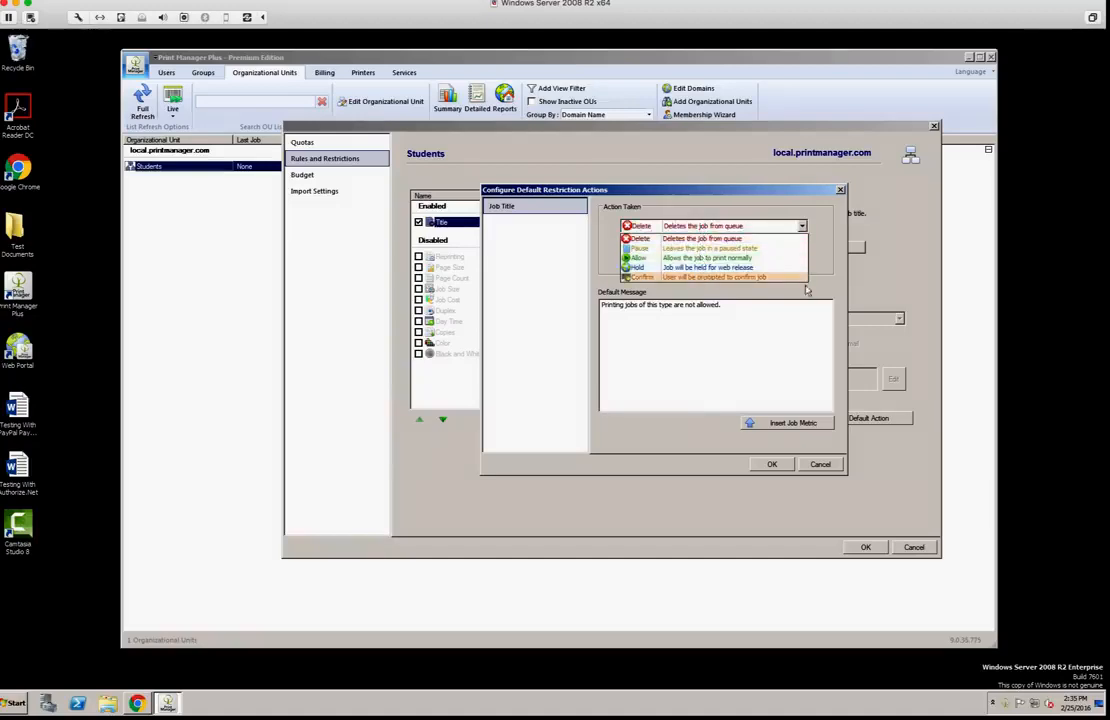
left_click(707, 205)
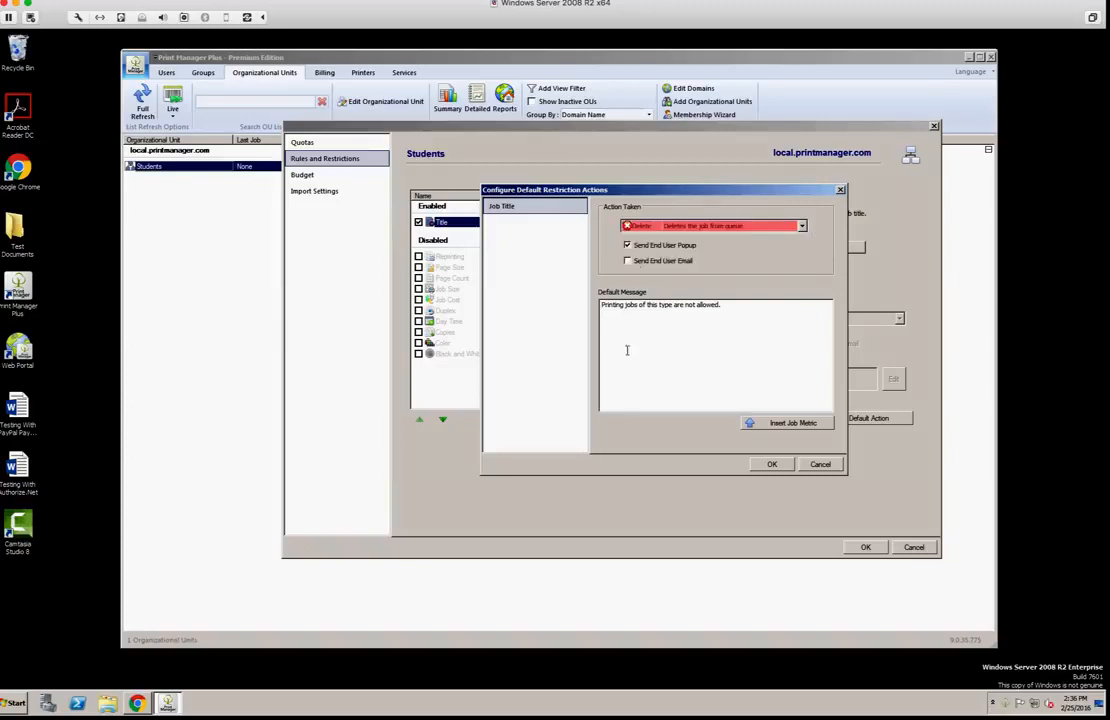
left_click(820, 464)
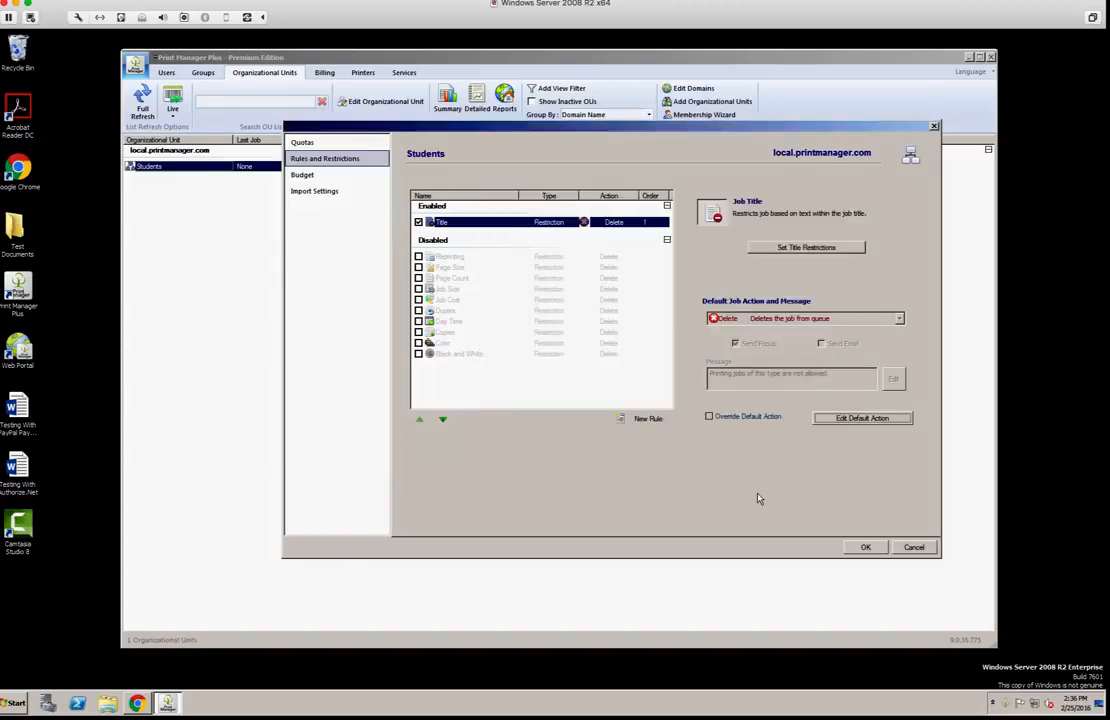
Step: Try enabling the Reprinting restriction with a required wait of 2 seconds before the same job can be reprinted
left_click(418, 256)
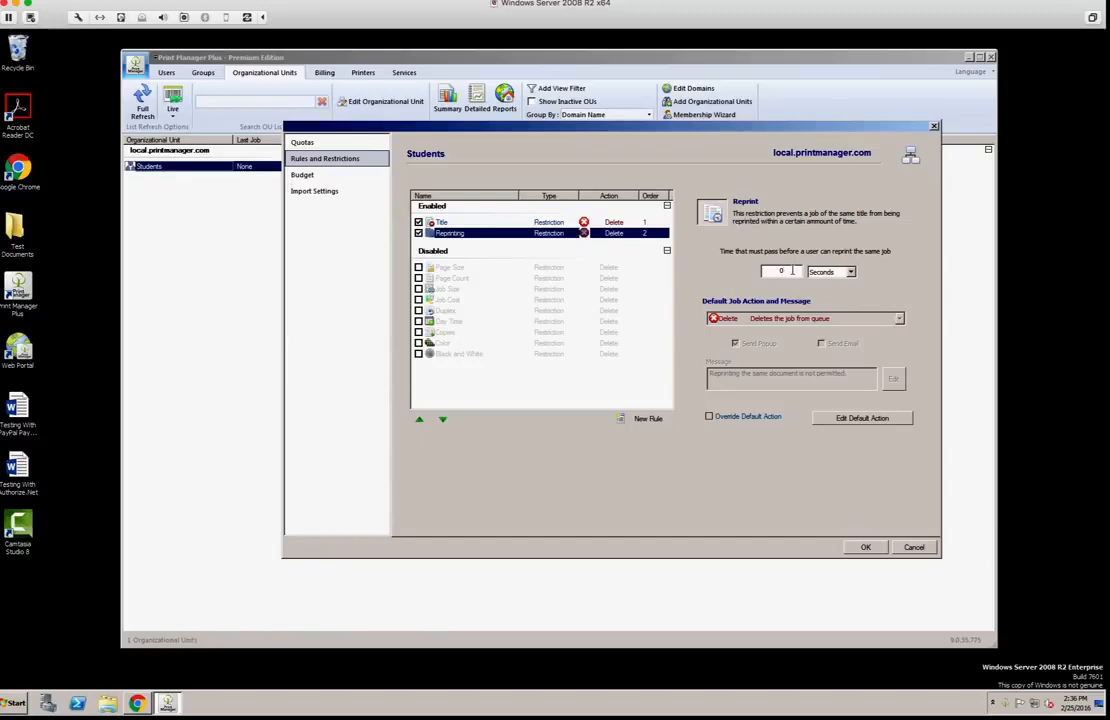
left_click_drag(793, 271, 772, 271)
type("2")
Step: Try enabling the Page Size restriction, and view the page sizes that can be allowed or denied
left_click(418, 267)
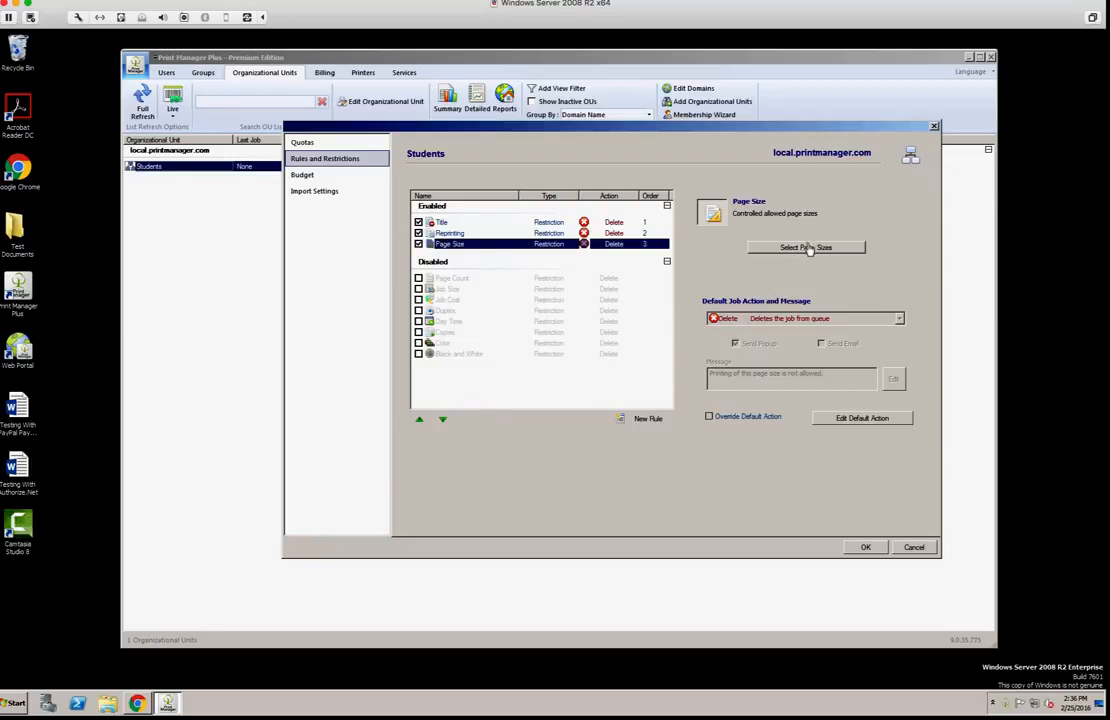
left_click(808, 248)
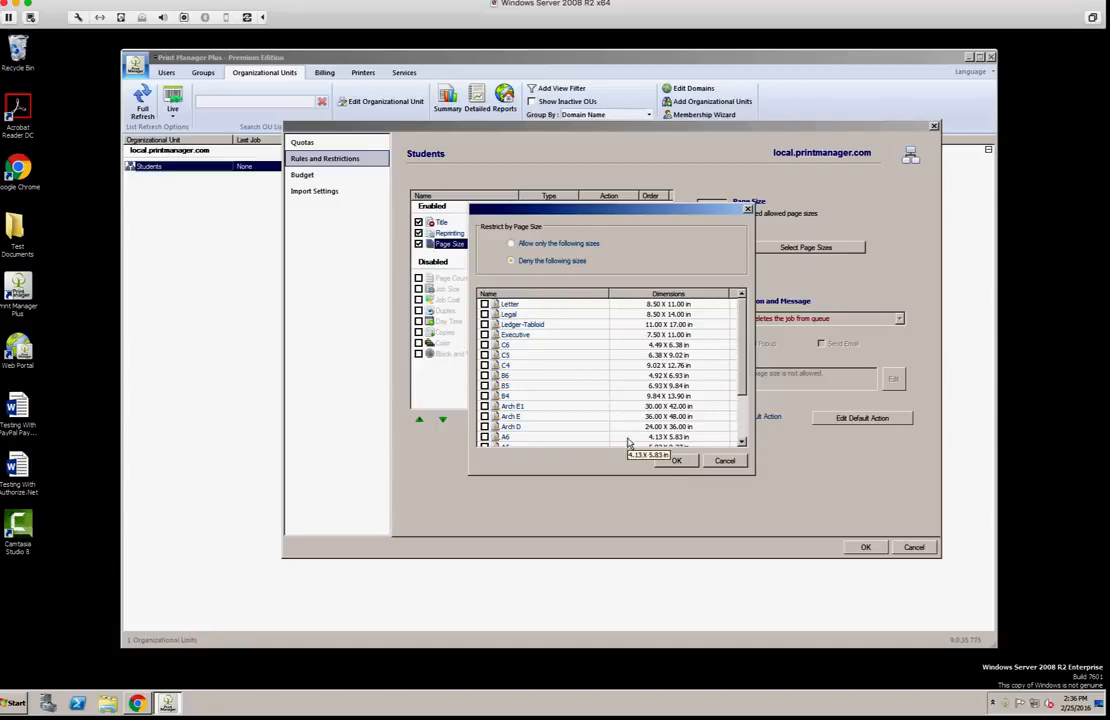
left_click(726, 461)
Step: Try enabling the Page Count and Job Size restrictions, and view the available units for the maximum job size
left_click(419, 278)
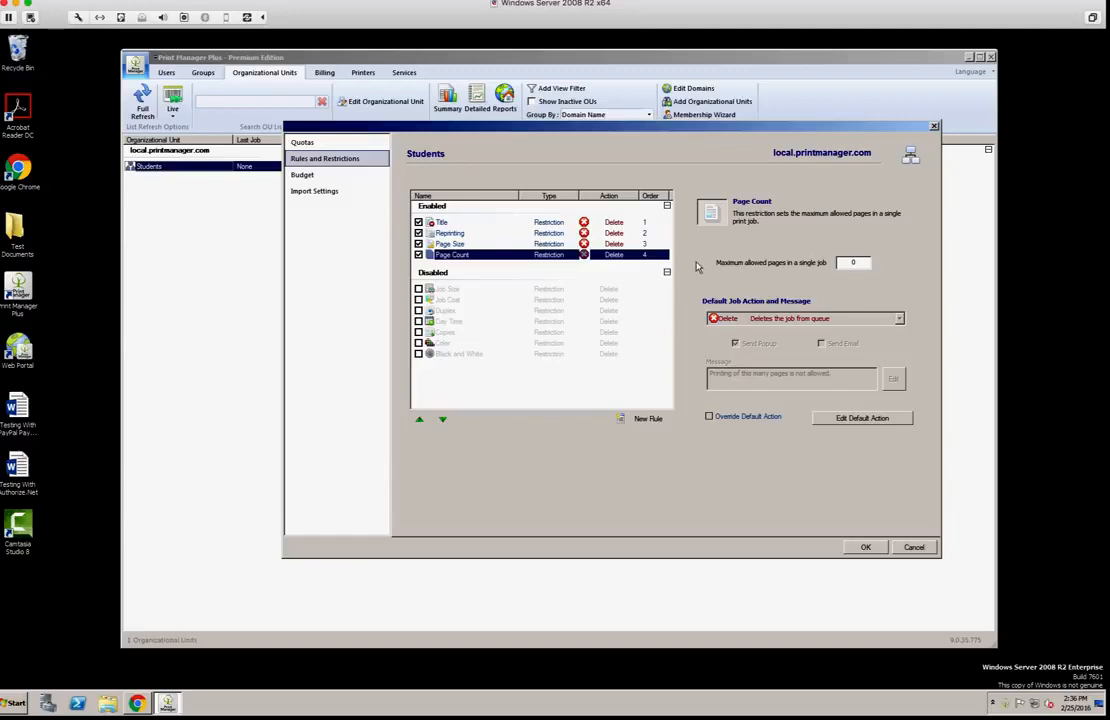
double_click(861, 263)
left_click(418, 289)
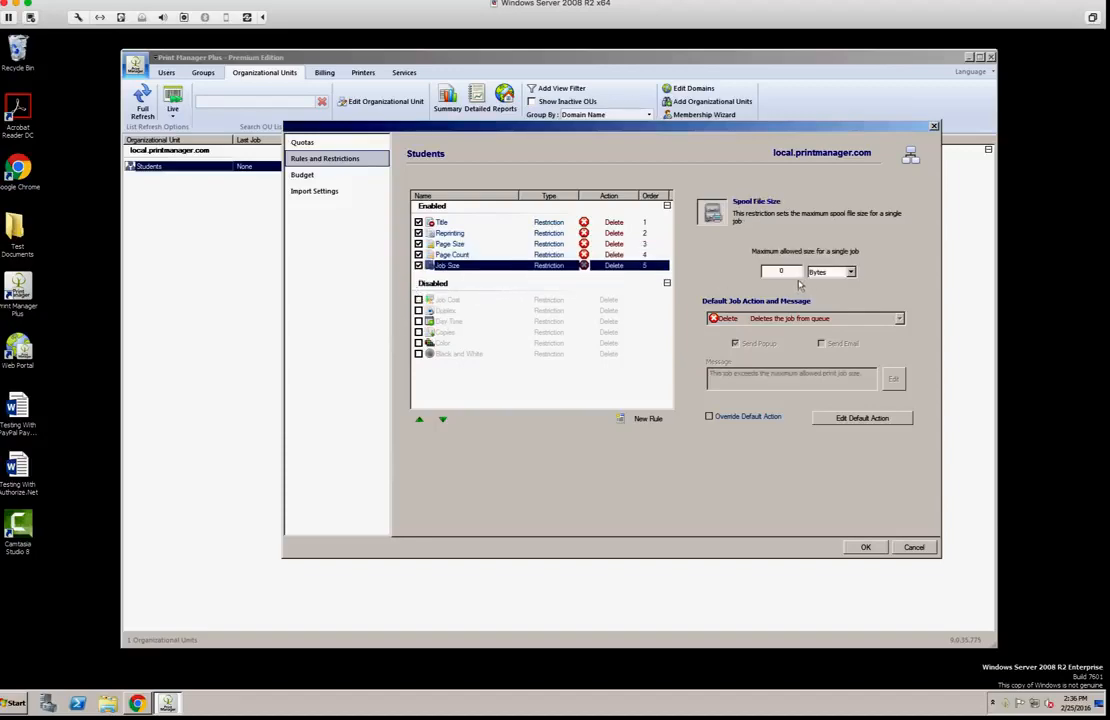
left_click(850, 271)
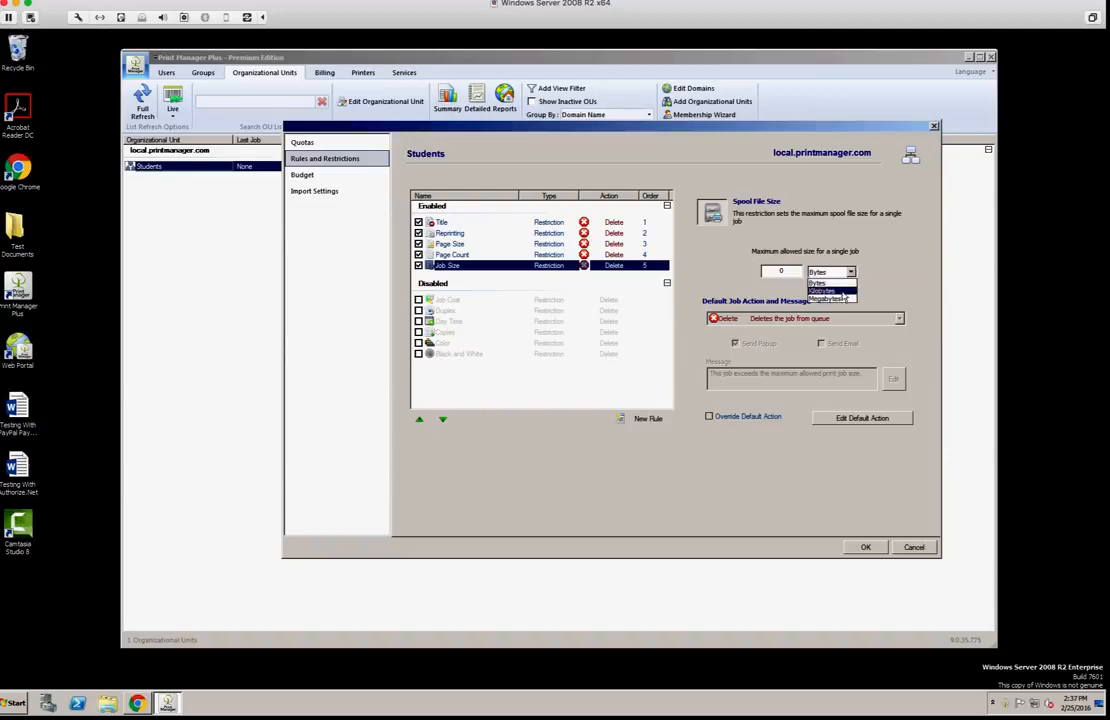
left_click(830, 235)
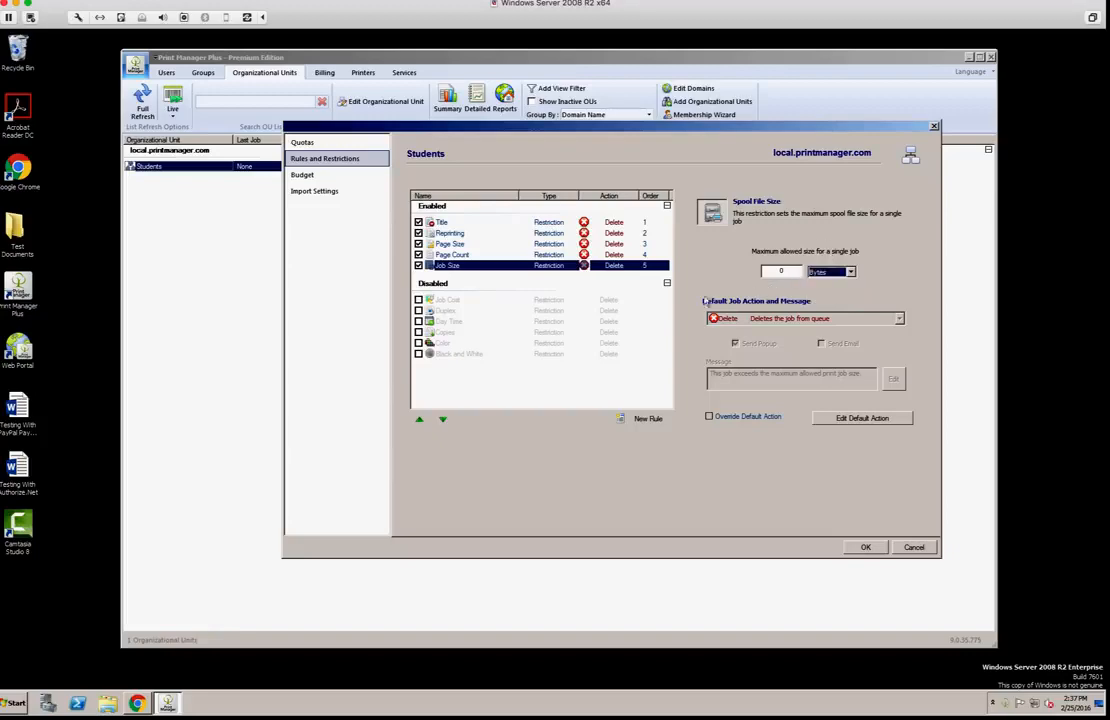
Step: Try enabling the Job Cost restriction with a maximum allowed job cost of 5
left_click(419, 300)
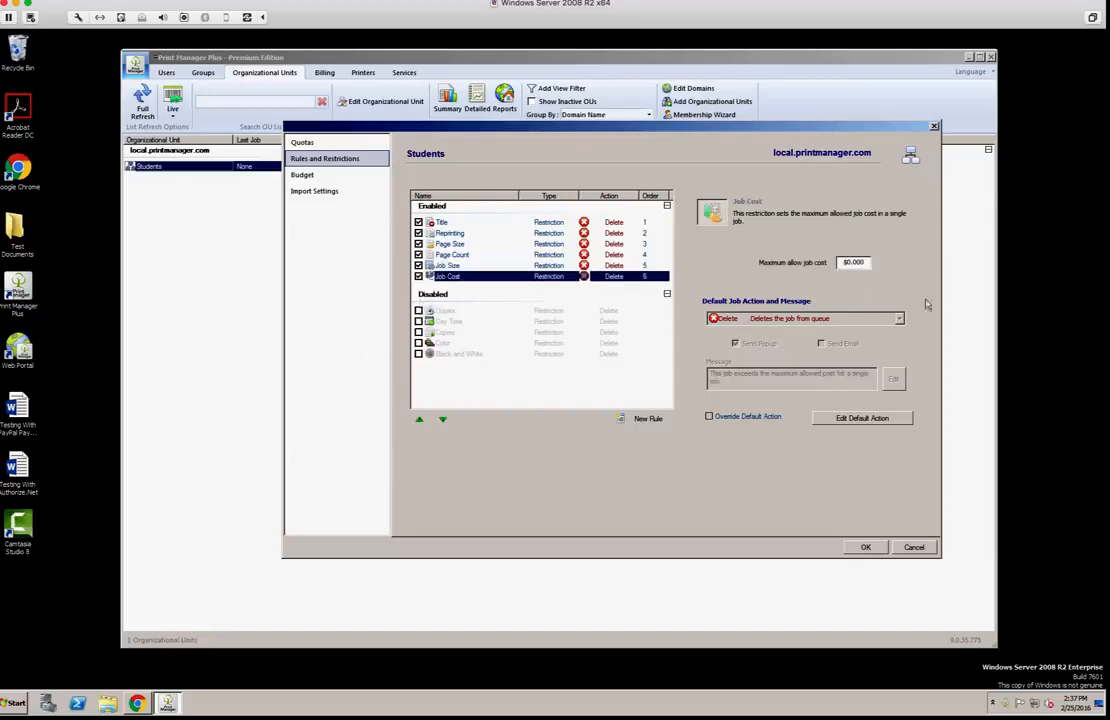
double_click(866, 262)
type("500")
key("BackSpace")
key("BackSpace")
Step: Try enabling the Duplex restriction, switching its condition to Simplex and back to Duplex
left_click(419, 312)
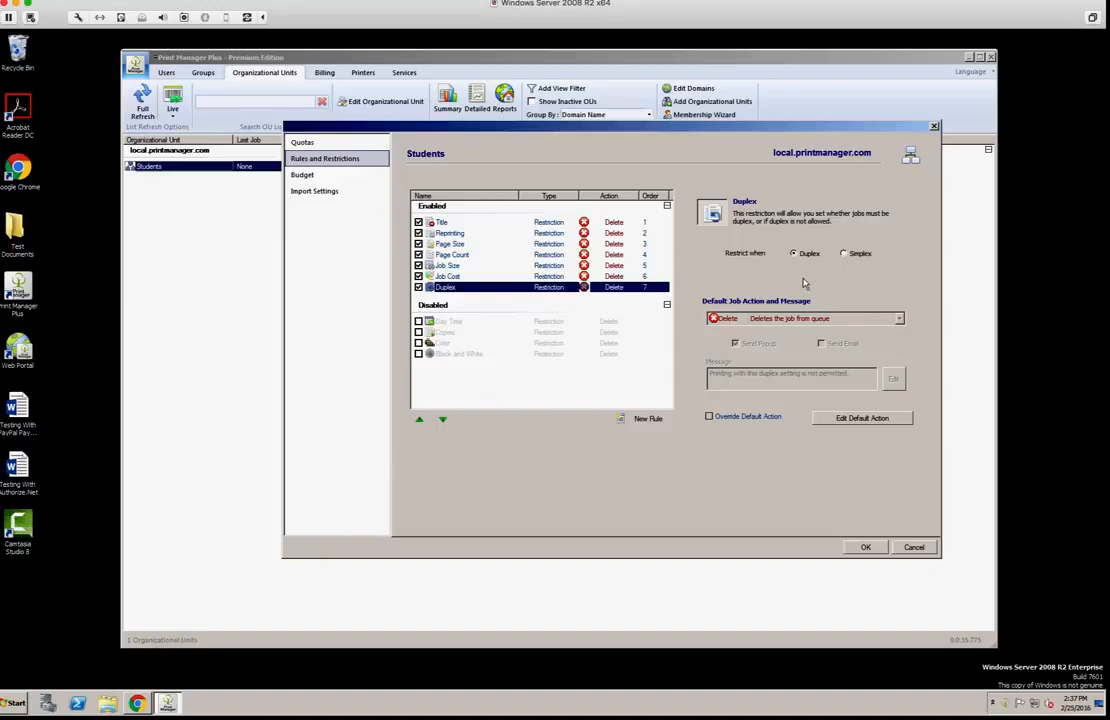
left_click(843, 254)
left_click(805, 256)
Step: Try enabling the Day Time restriction, allow Monday in the permitted times, and discard the day and time changes
left_click(418, 321)
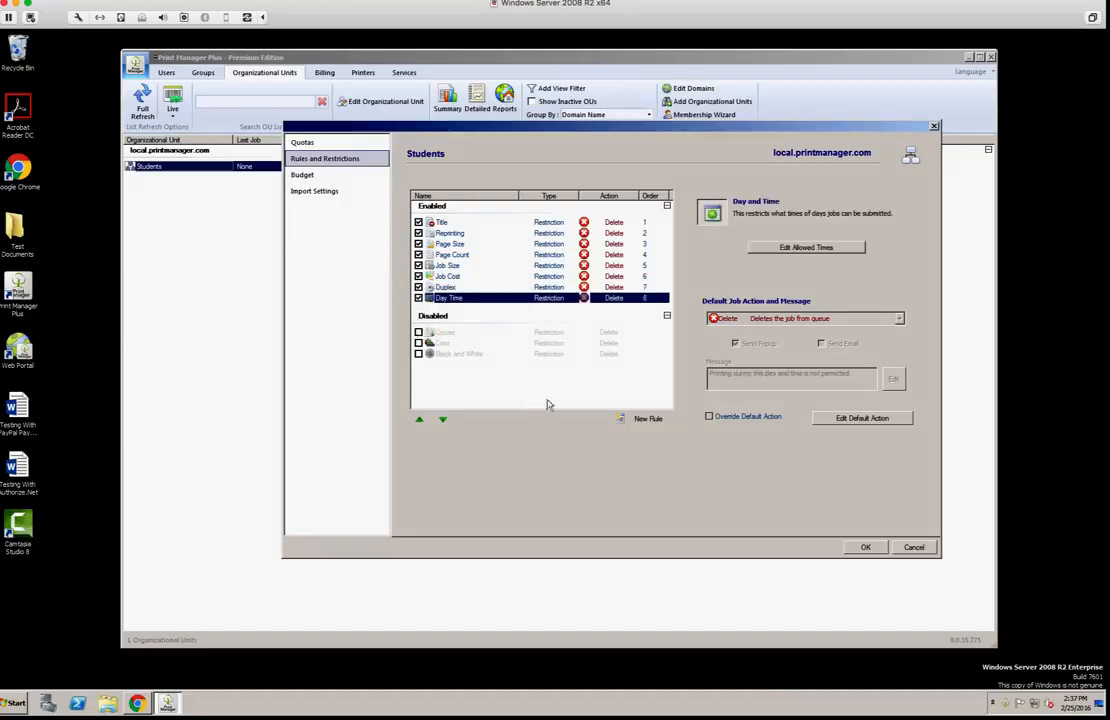
left_click(803, 249)
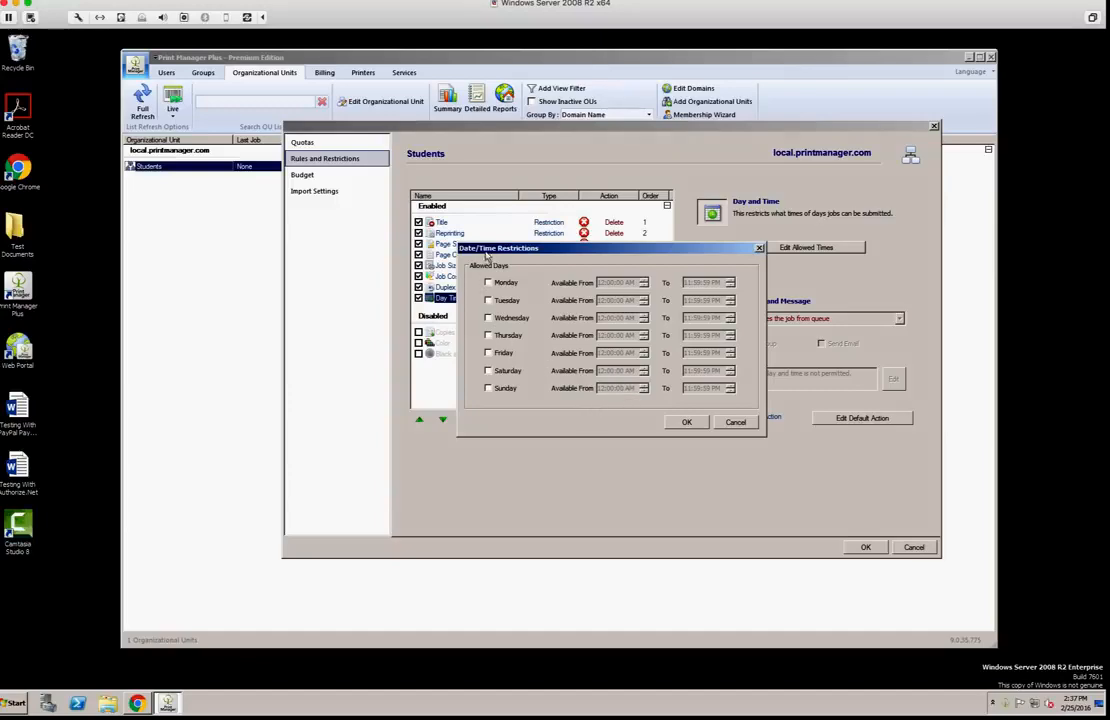
left_click(488, 282)
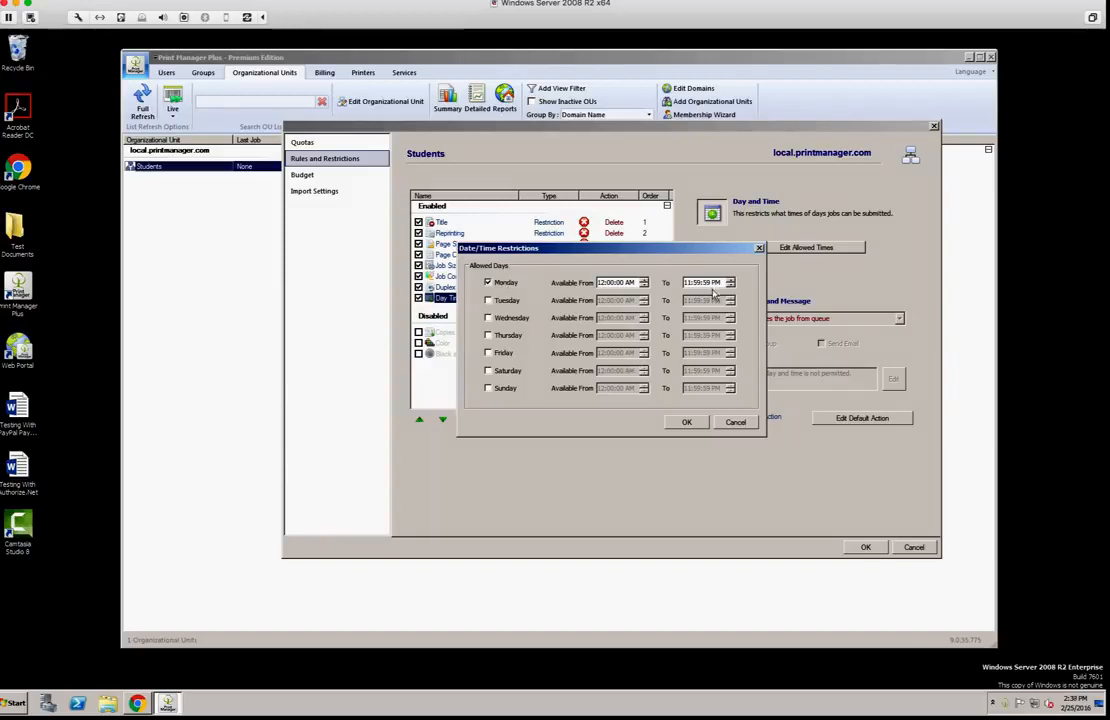
left_click(735, 423)
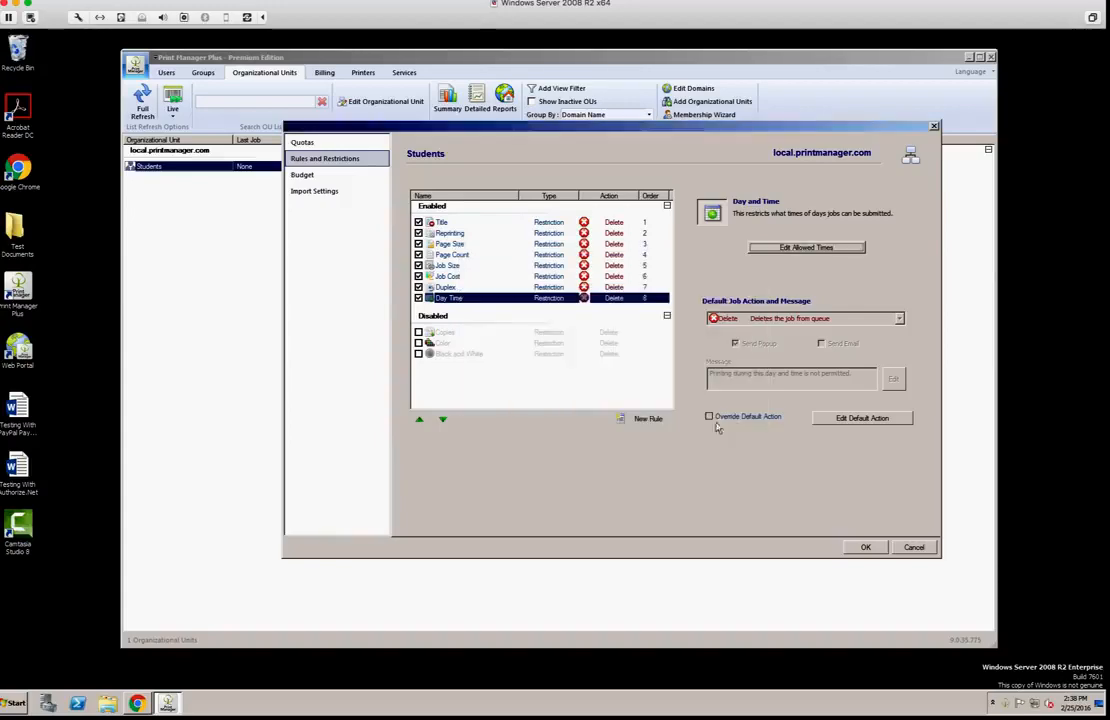
Step: Try enabling the Copies, Color, and Black and White restrictions for the Students organizational unit
left_click(418, 332)
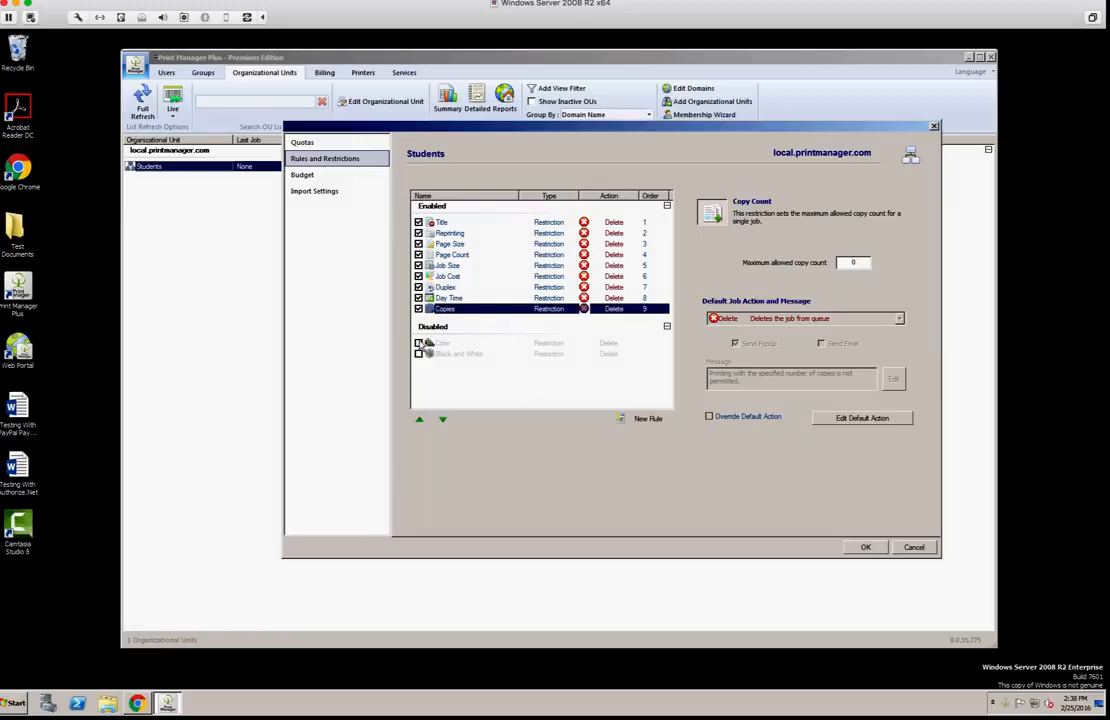
left_click(420, 344)
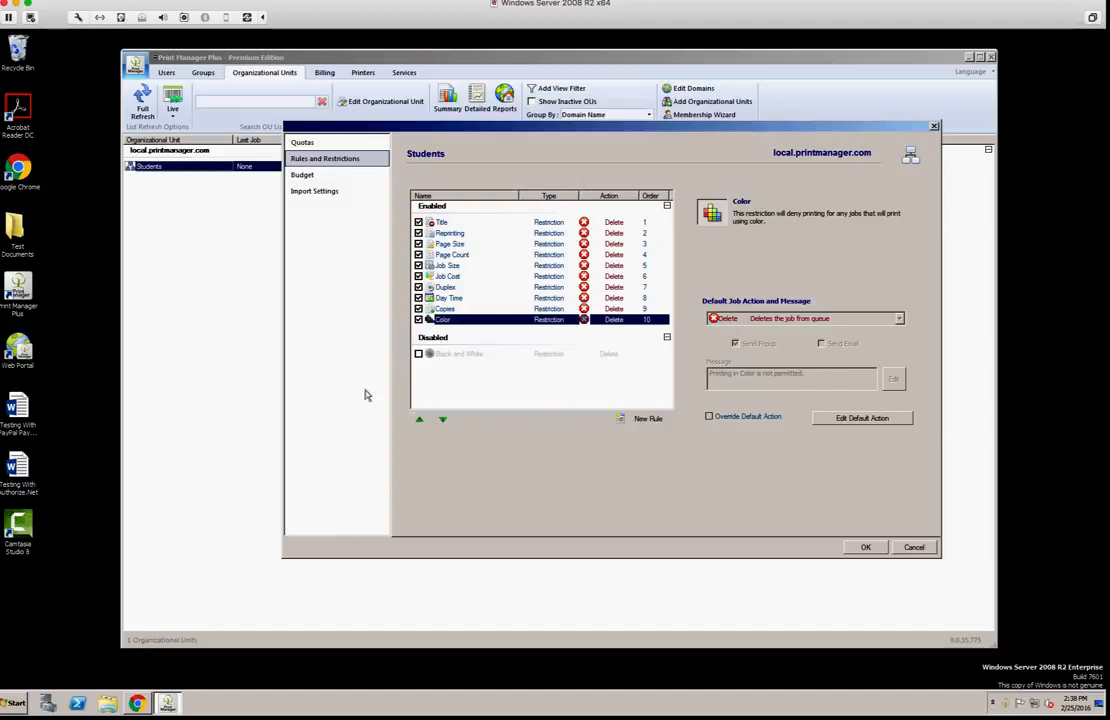
right_click(425, 353)
left_click(440, 362)
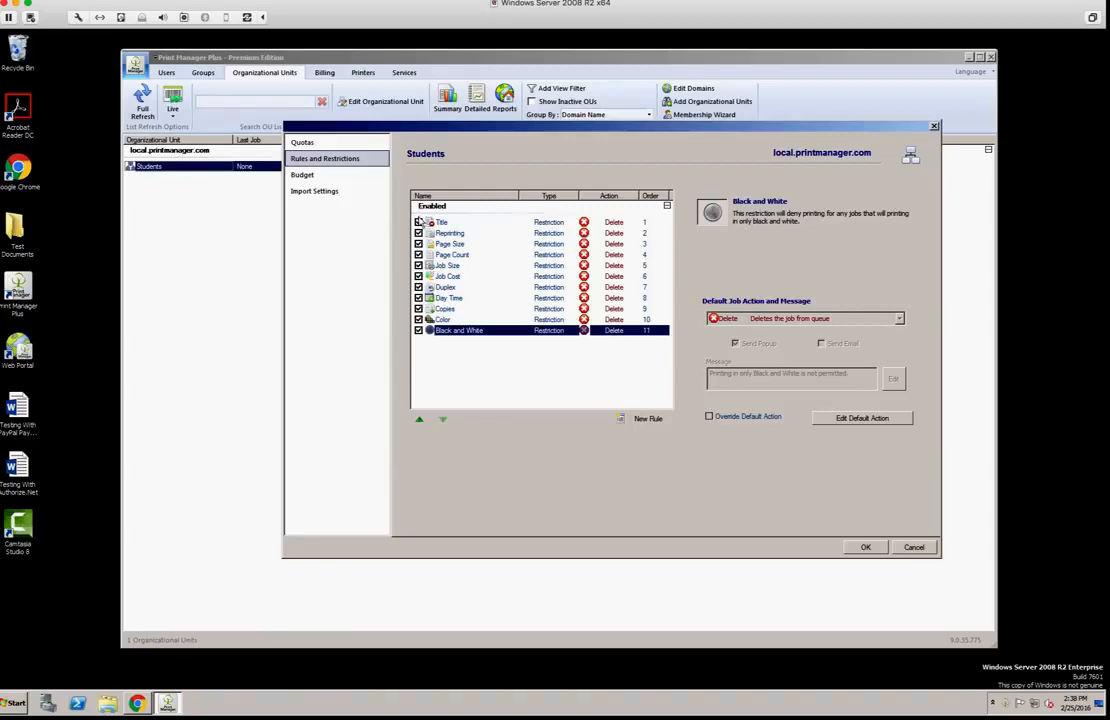
Step: Disable all enabled restrictions of the Students organizational unit, from Title through Black and White
left_click(418, 222)
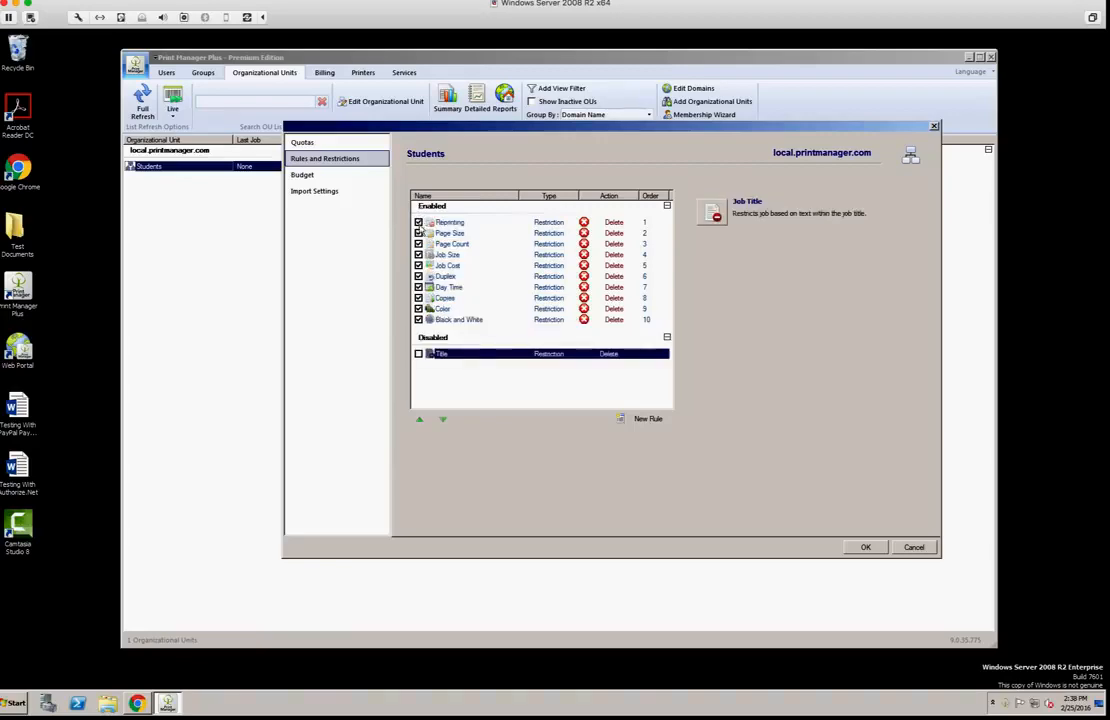
left_click(418, 222)
left_click(418, 222)
left_click(418, 222)
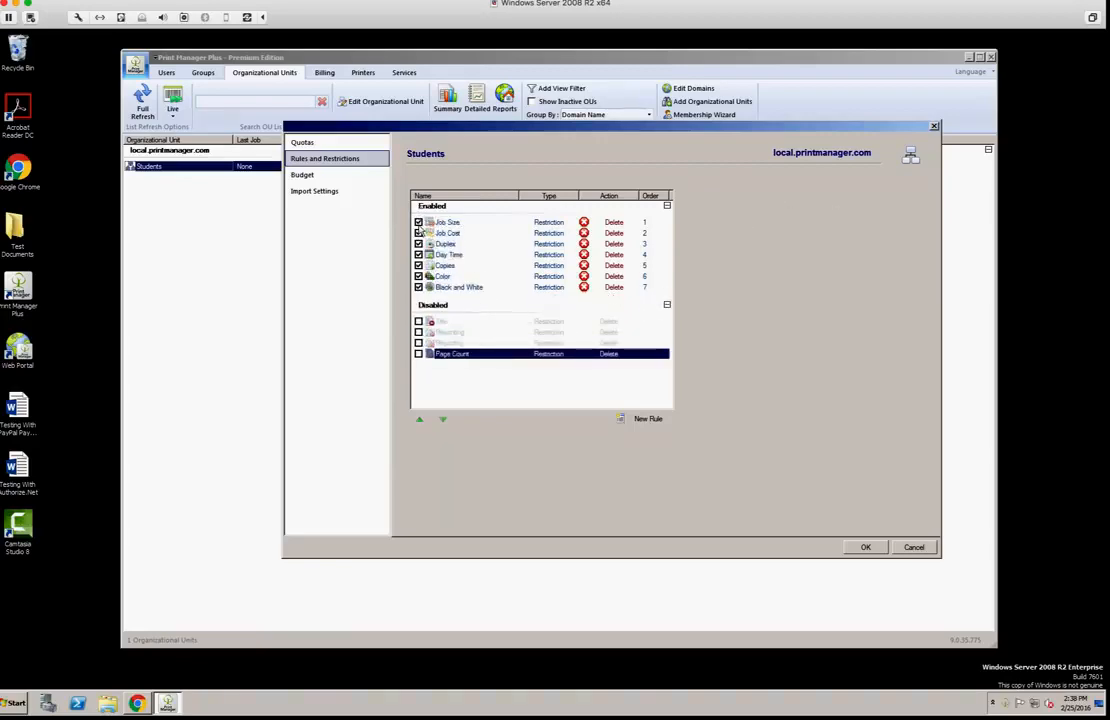
left_click(418, 222)
left_click(418, 222)
left_click(418, 222)
left_click(418, 222)
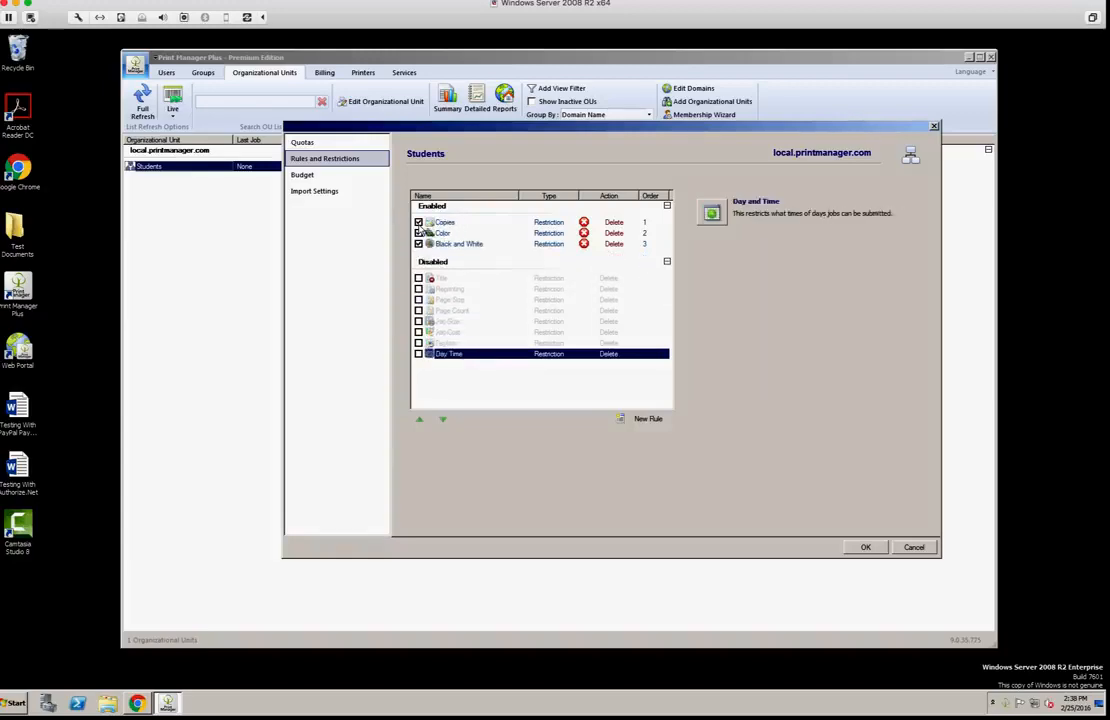
left_click(418, 222)
left_click(418, 222)
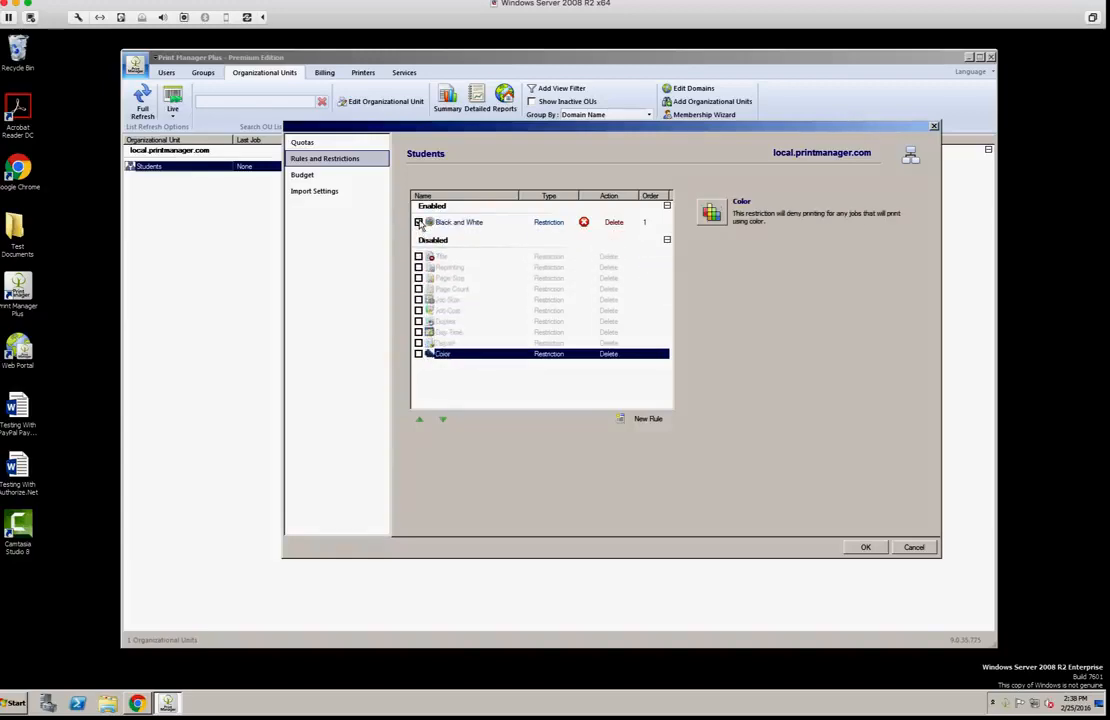
left_click(418, 222)
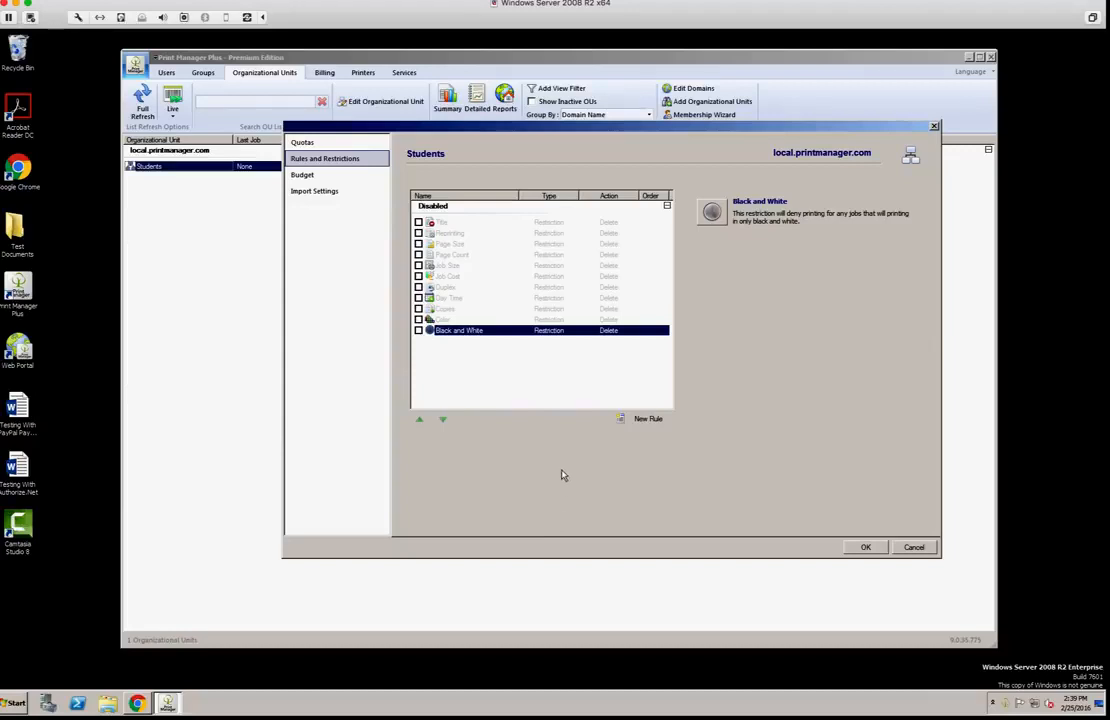
Step: Try creating a new rule for the Students organizational unit that applies when all criteria, Title and Page Count, are met
left_click(648, 419)
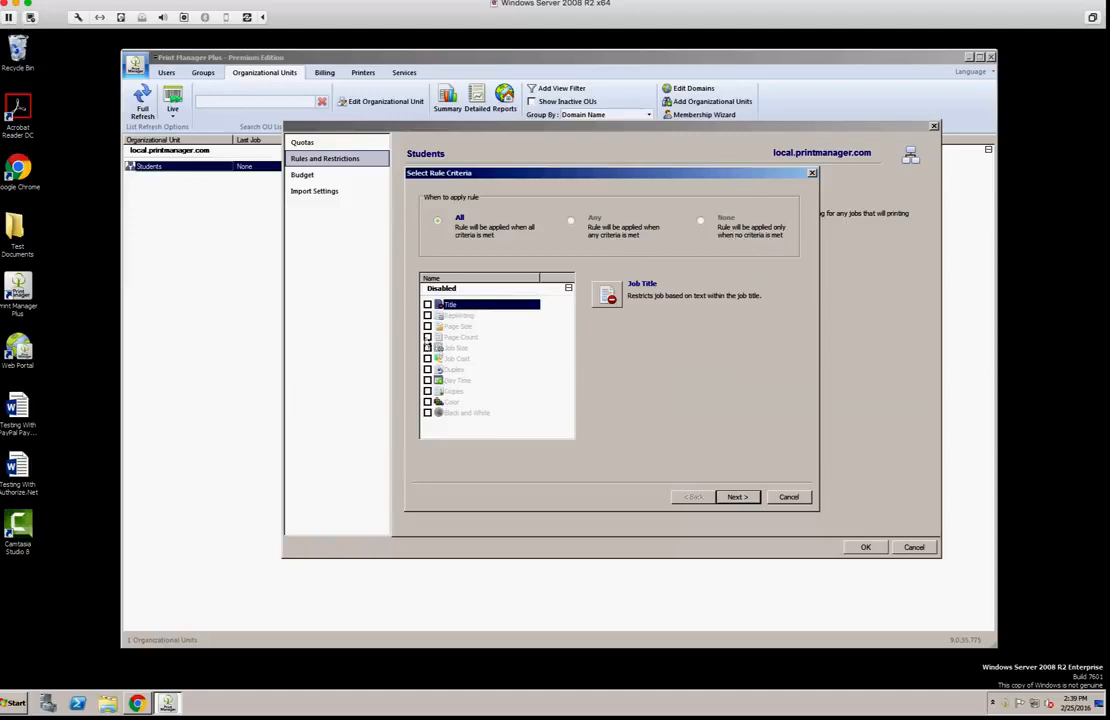
left_click(428, 305)
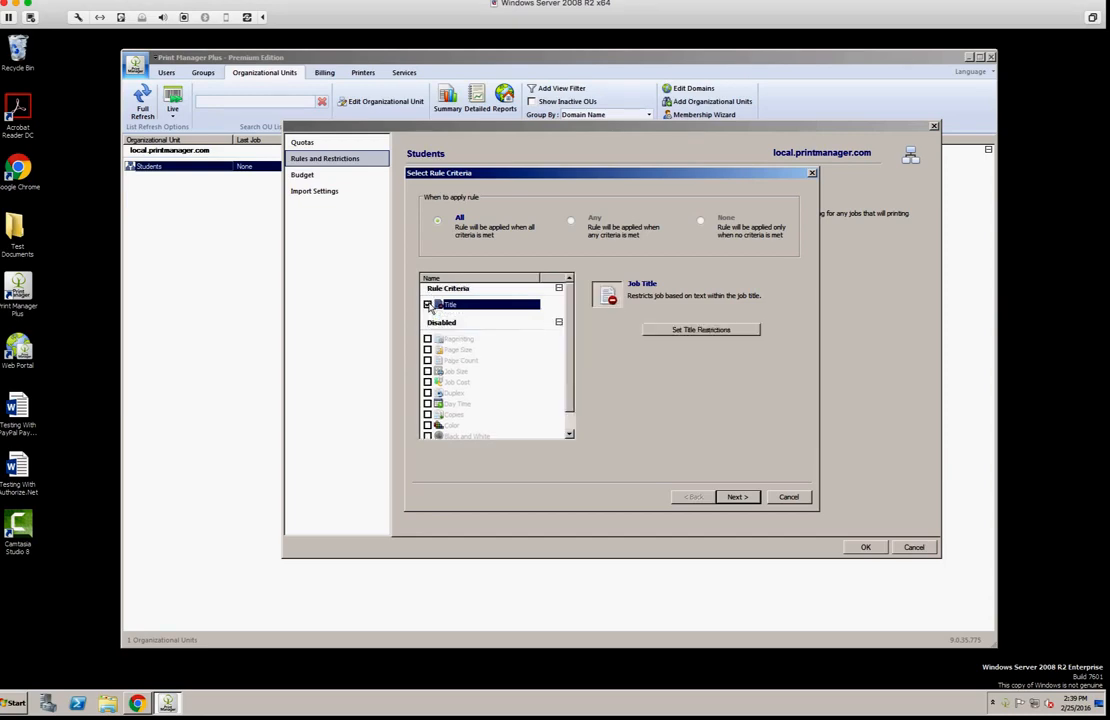
left_click(428, 361)
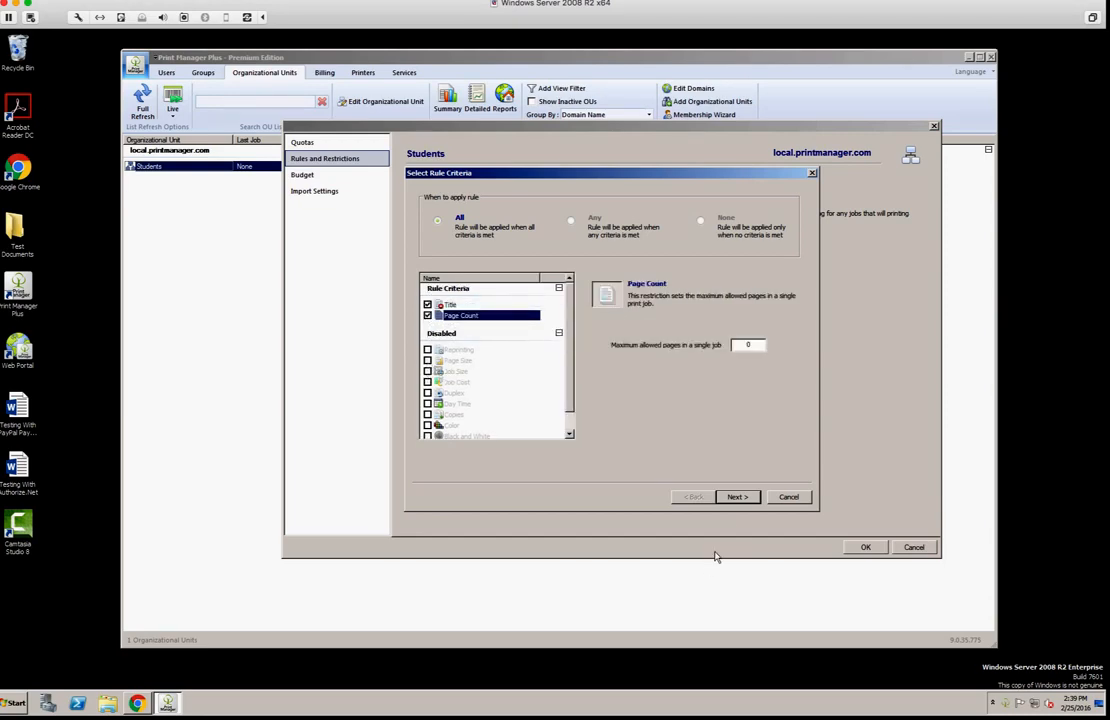
left_click(738, 497)
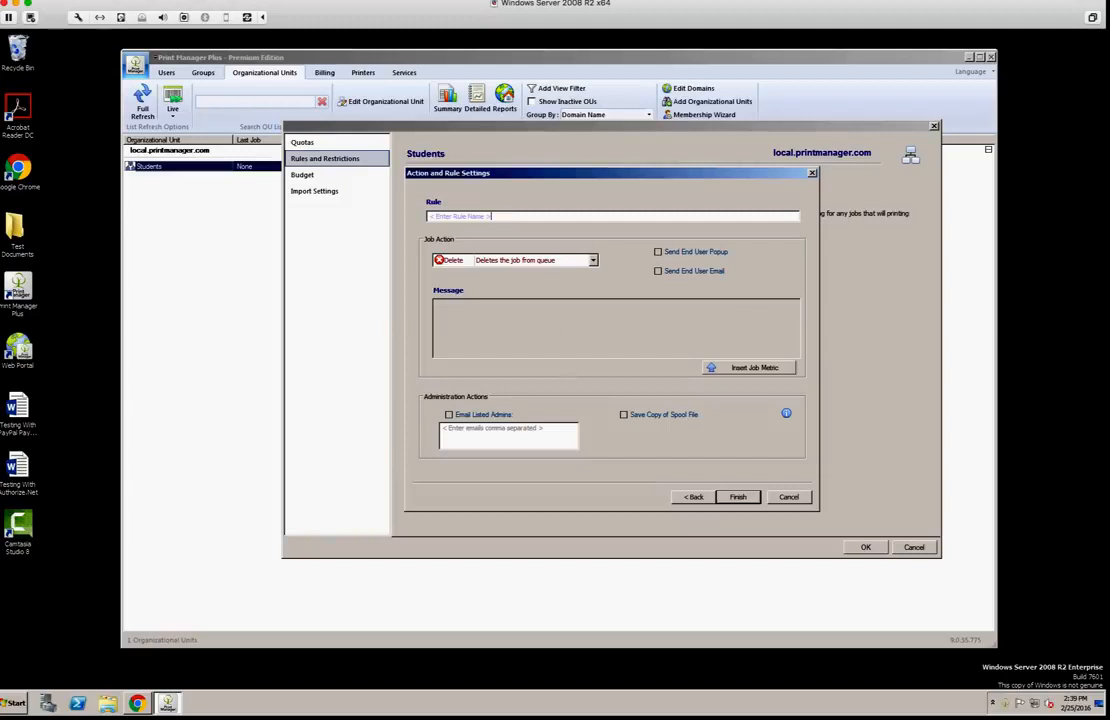
Step: Review the rule's job actions and insertable job metrics, and try enabling the end user popup and email notifications
left_click(508, 215)
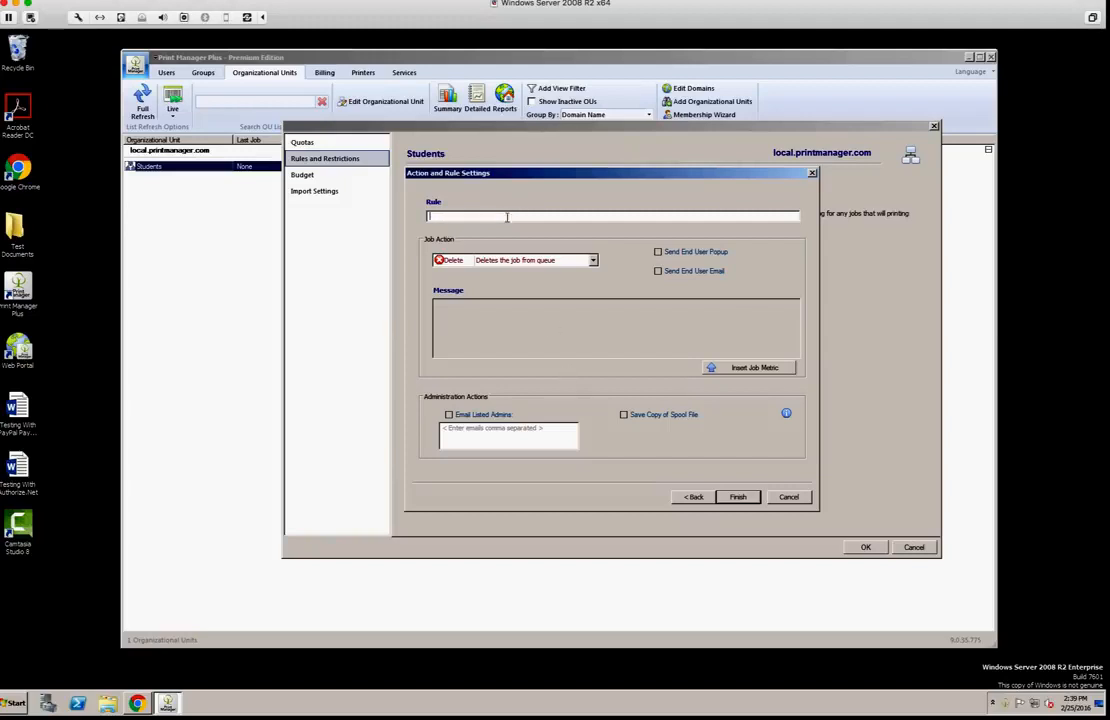
left_click(540, 262)
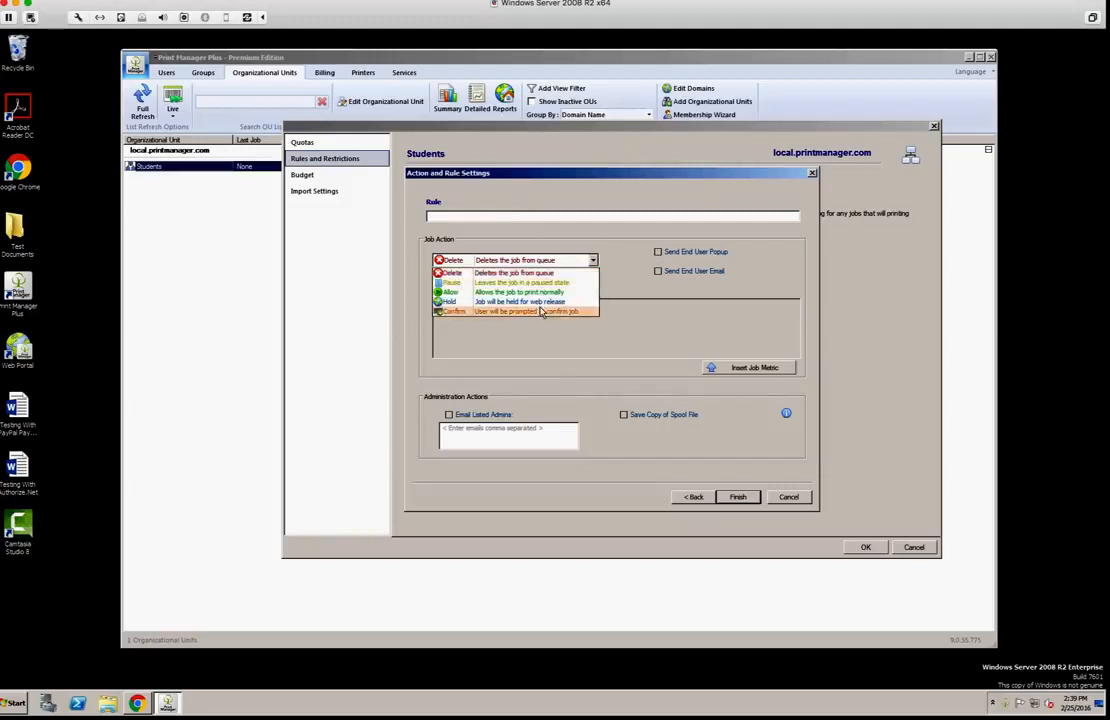
left_click(628, 240)
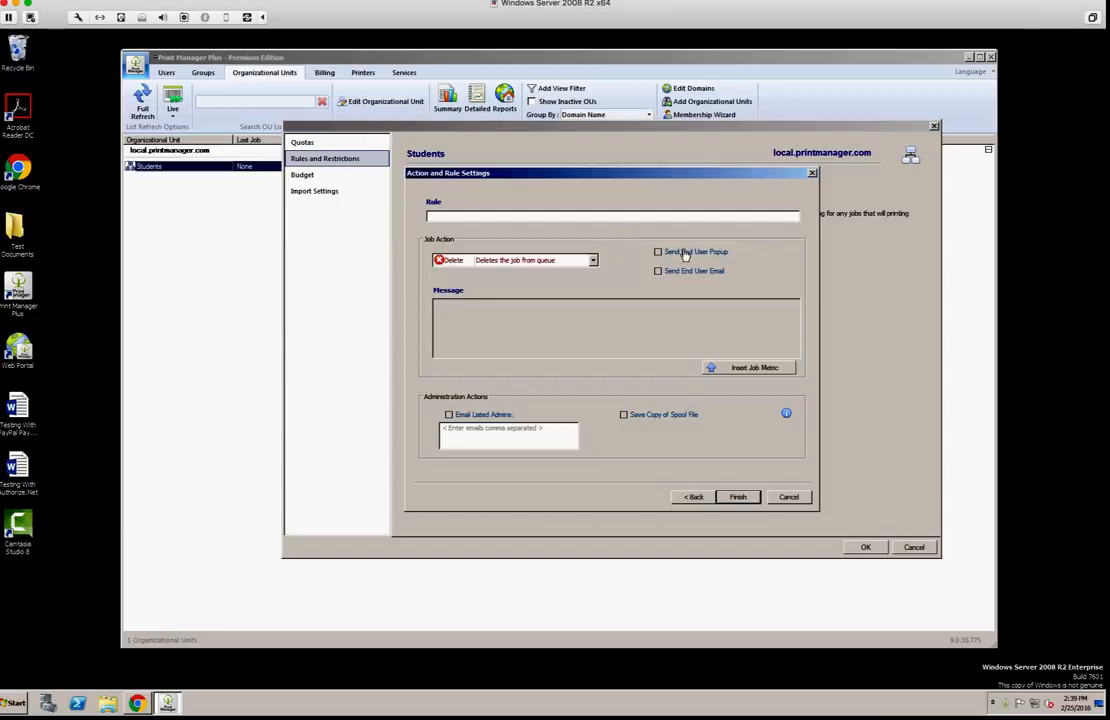
left_click(659, 252)
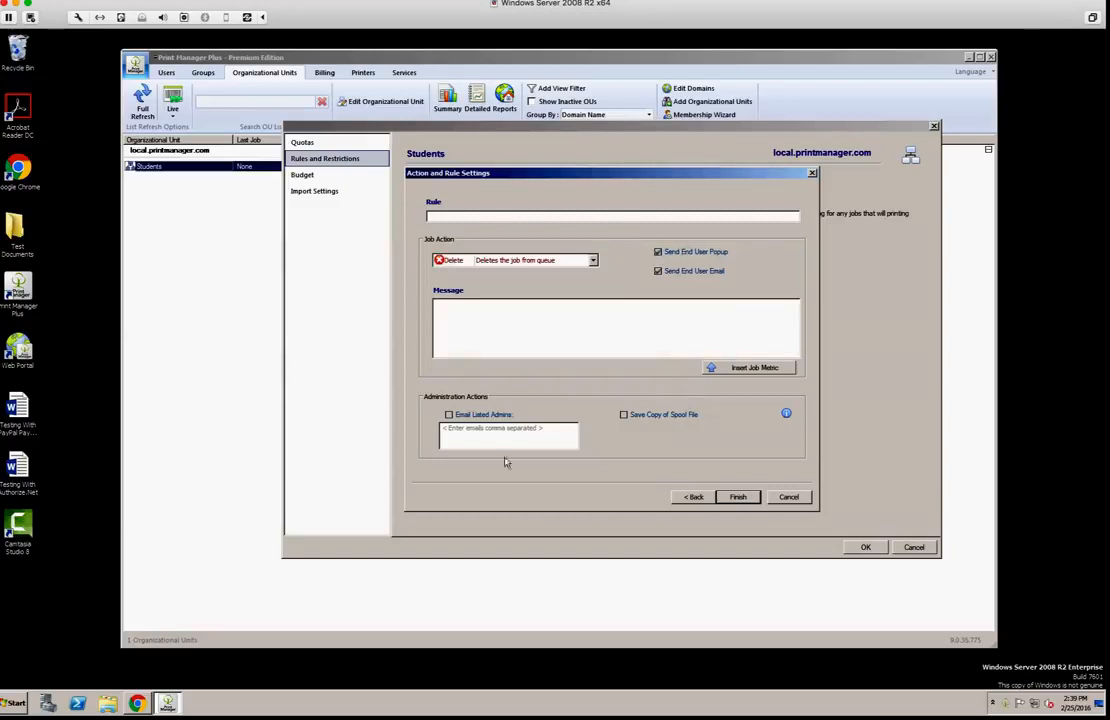
left_click(751, 369)
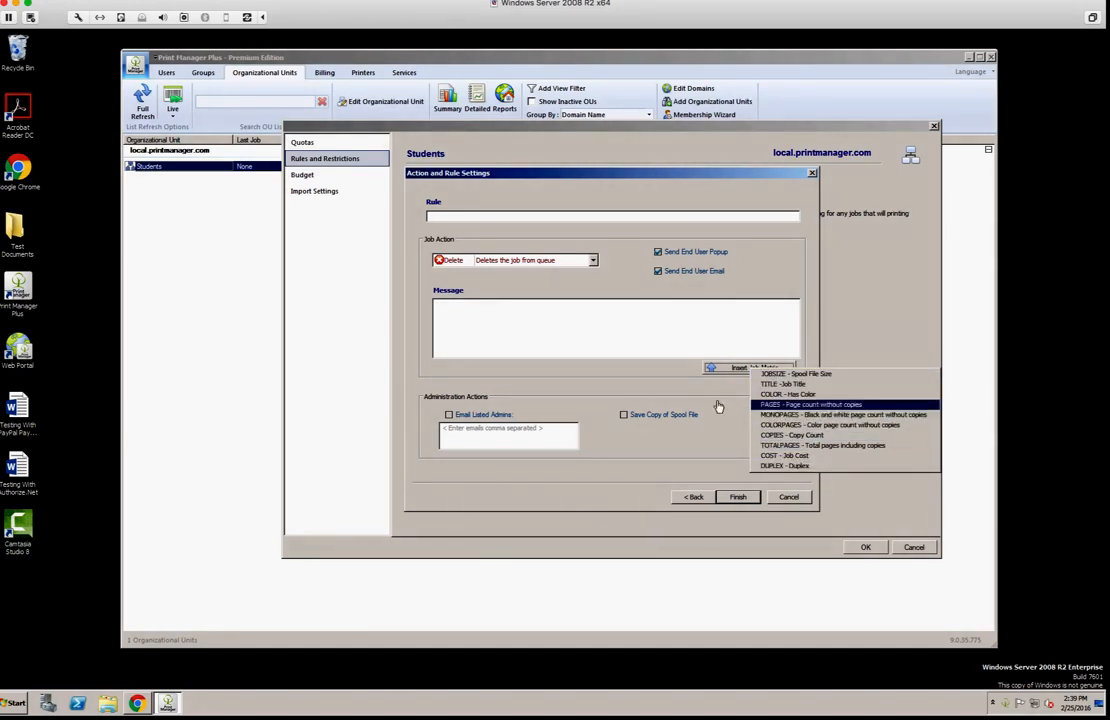
left_click(656, 380)
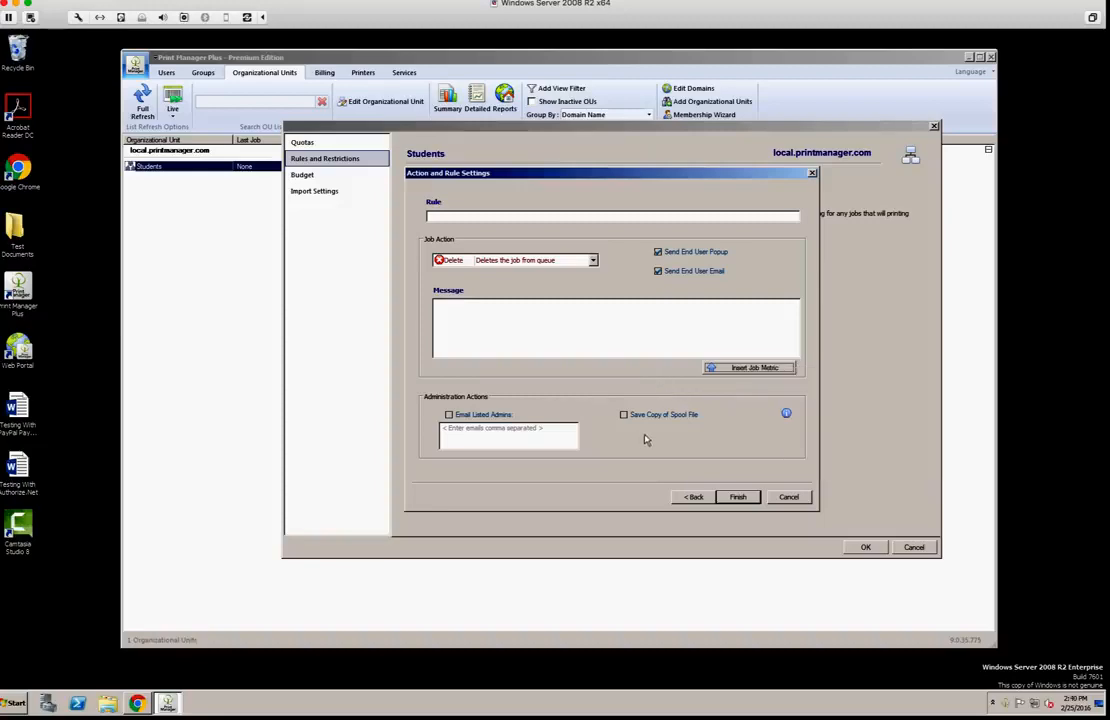
Step: Try enabling the listed admins email and spool file copy, turn both off, and discard the rule and the Students edits
left_click(488, 415)
left_click(516, 435)
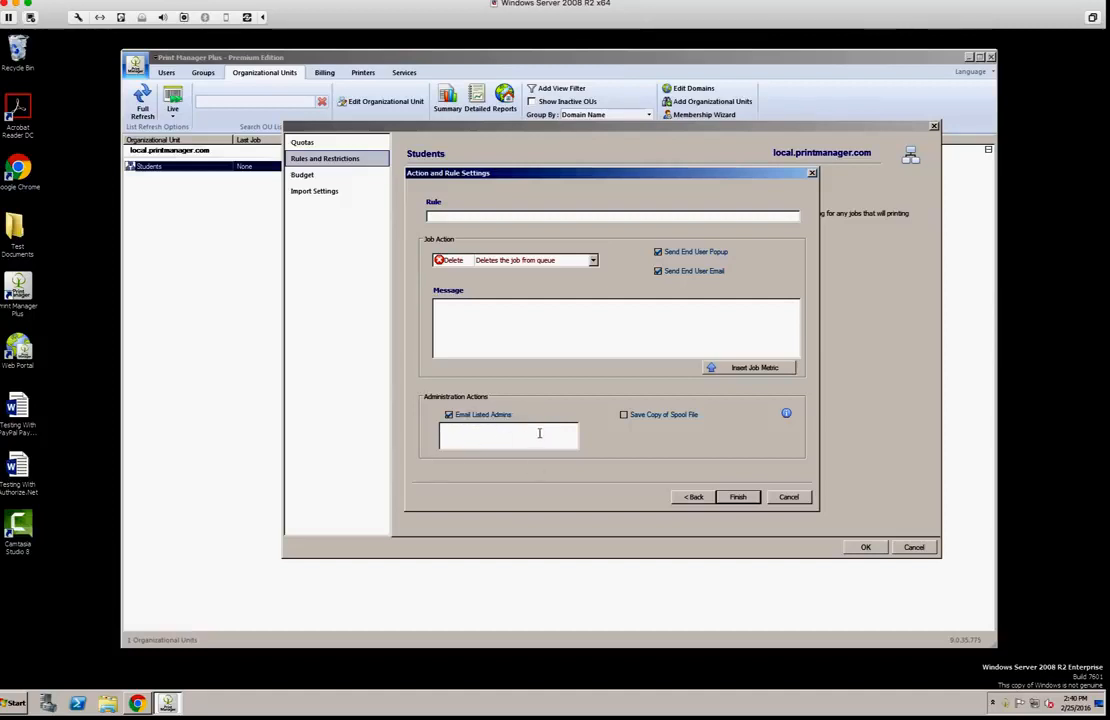
left_click(625, 415)
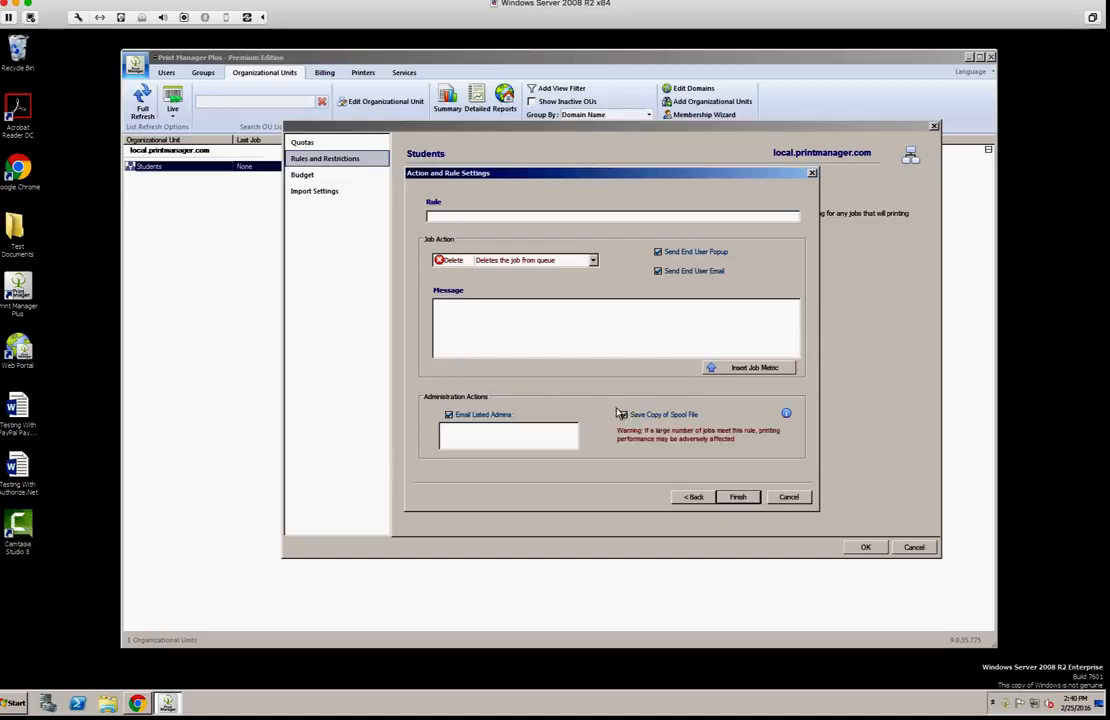
left_click(624, 415)
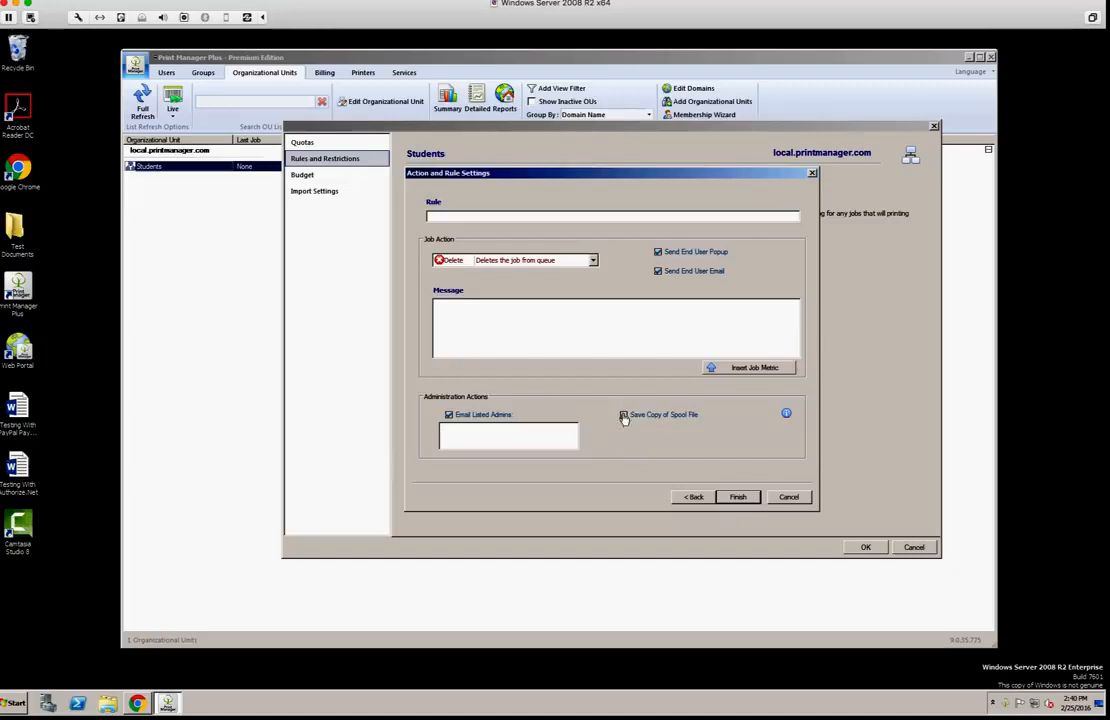
left_click(450, 416)
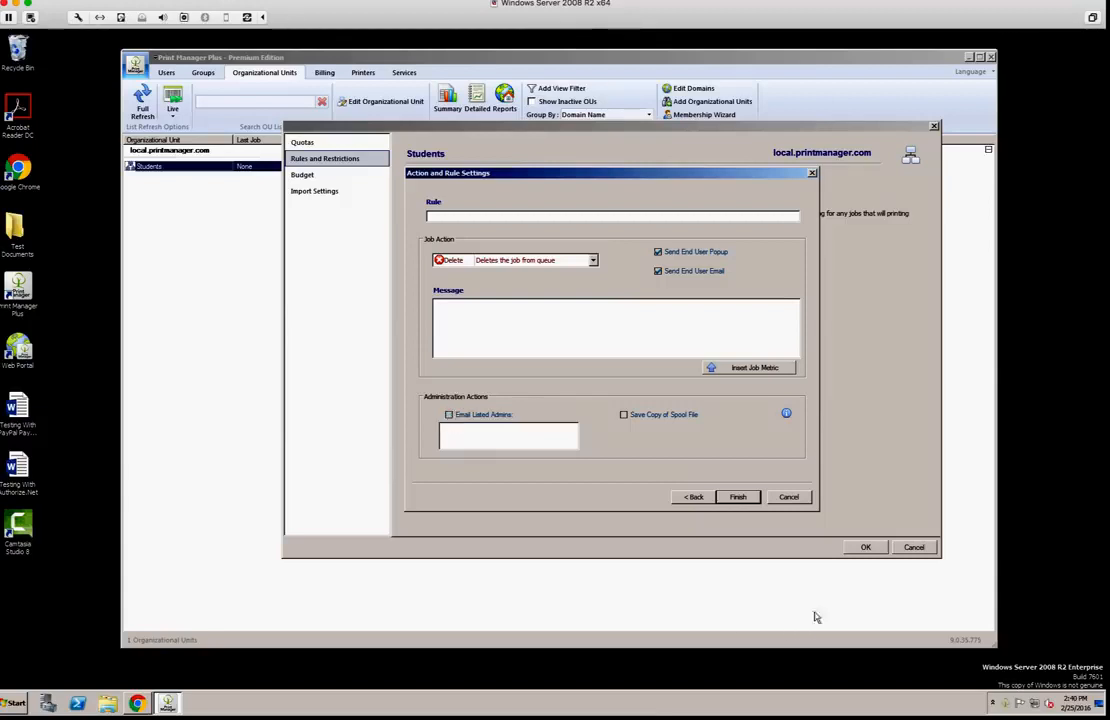
left_click(755, 501)
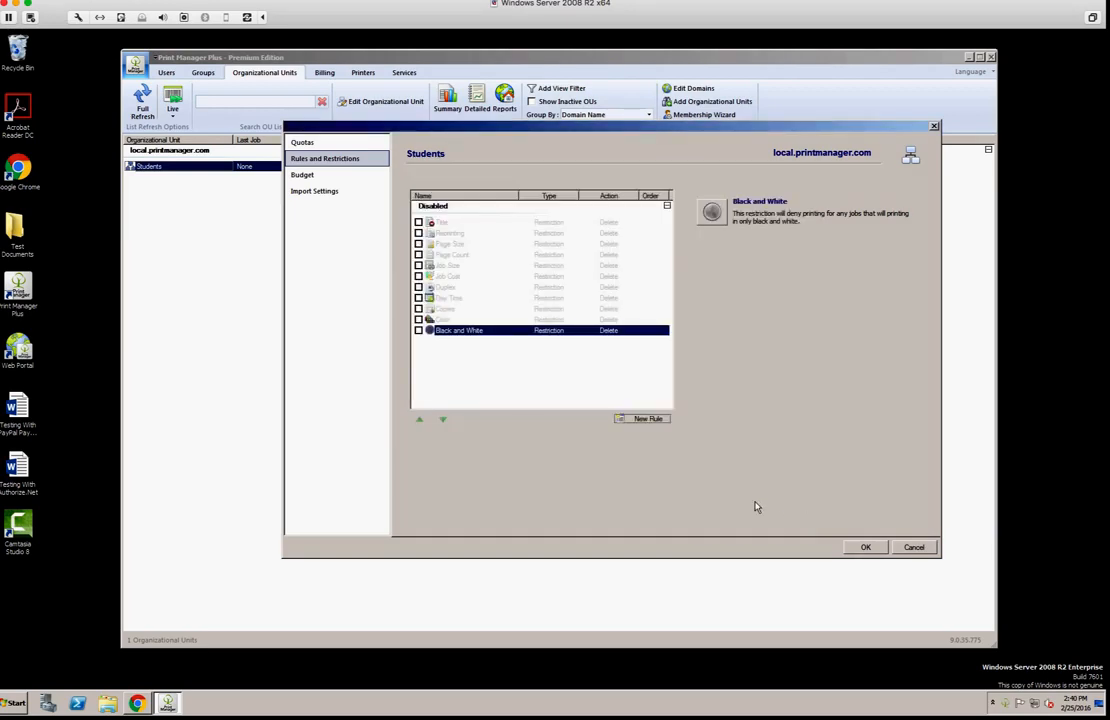
left_click(914, 548)
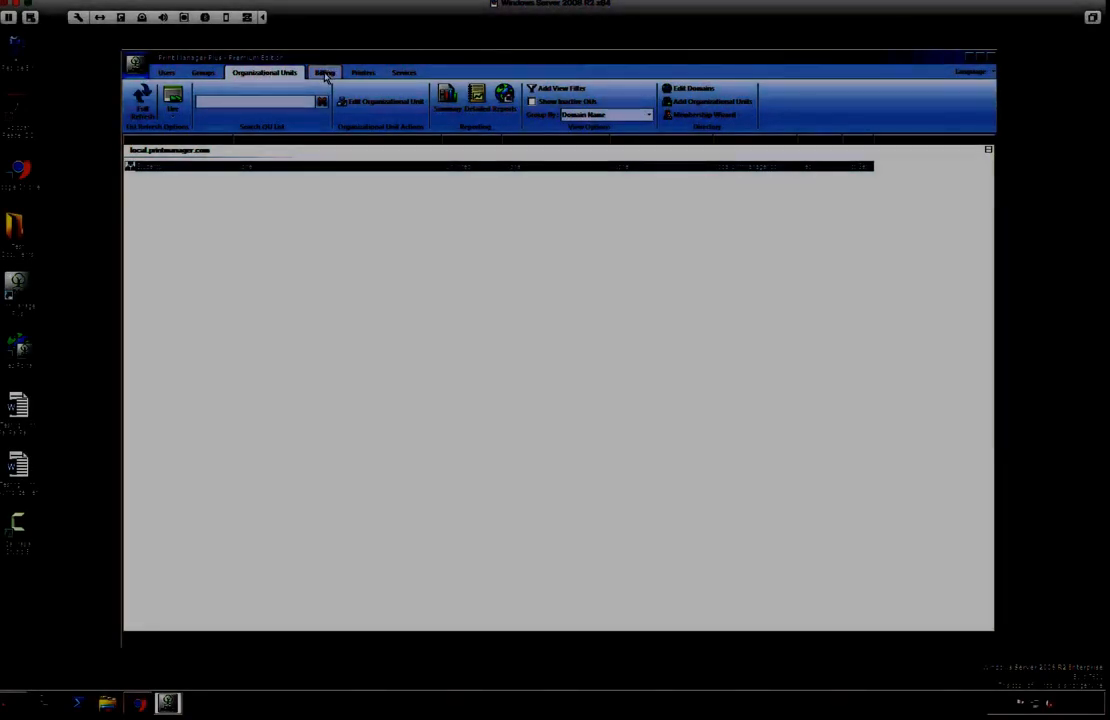
Step: Add a new billing client named Client D with the default billable and no-pincode settings
left_click(325, 76)
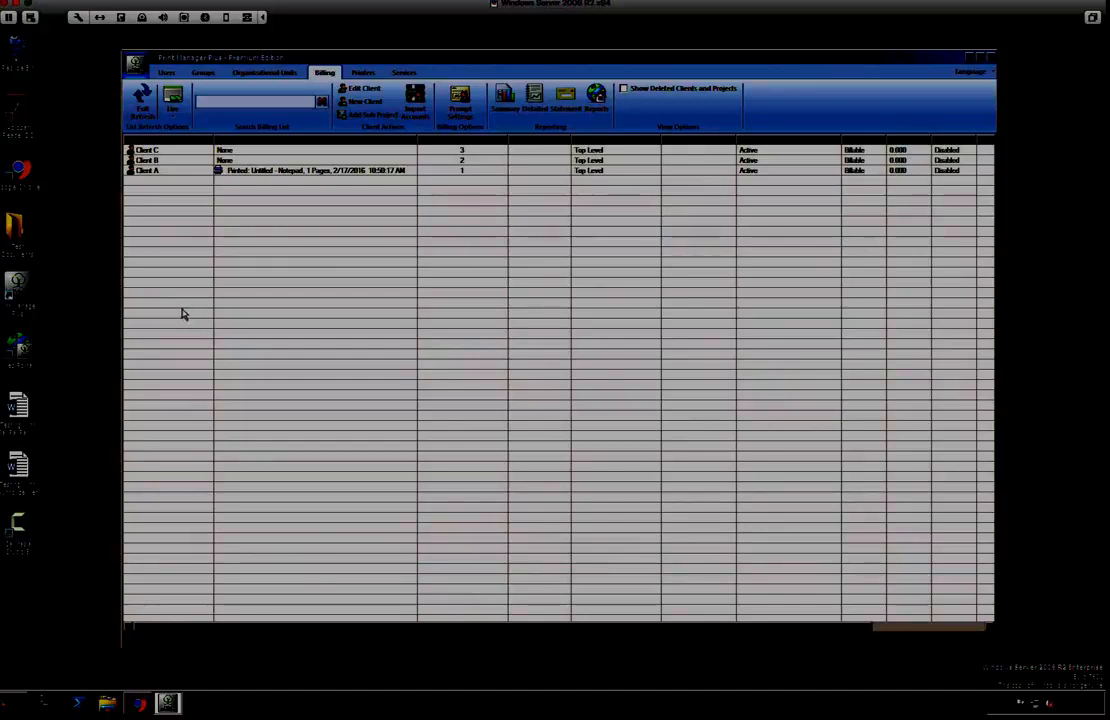
left_click(179, 170)
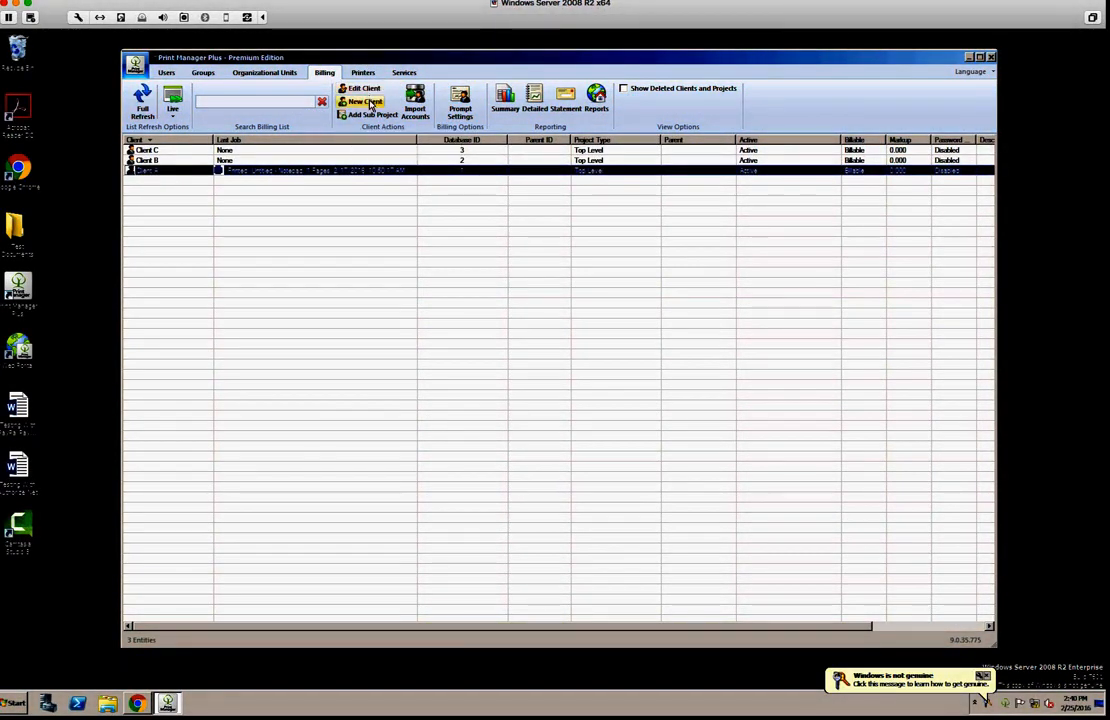
left_click(365, 89)
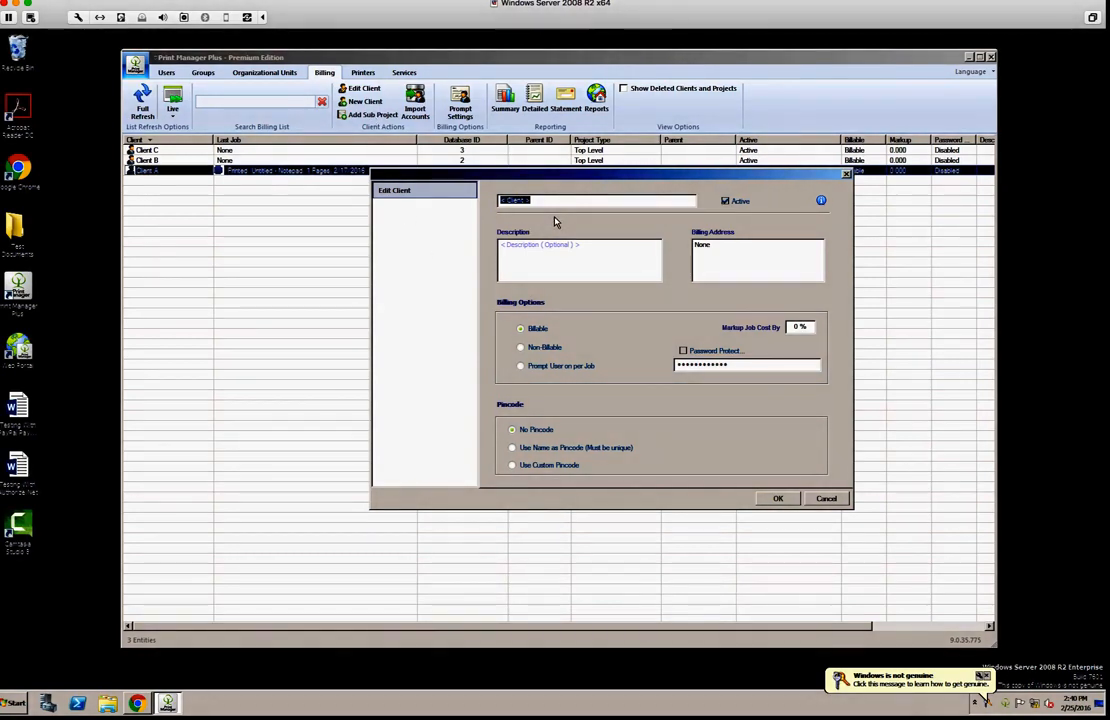
type("Client D")
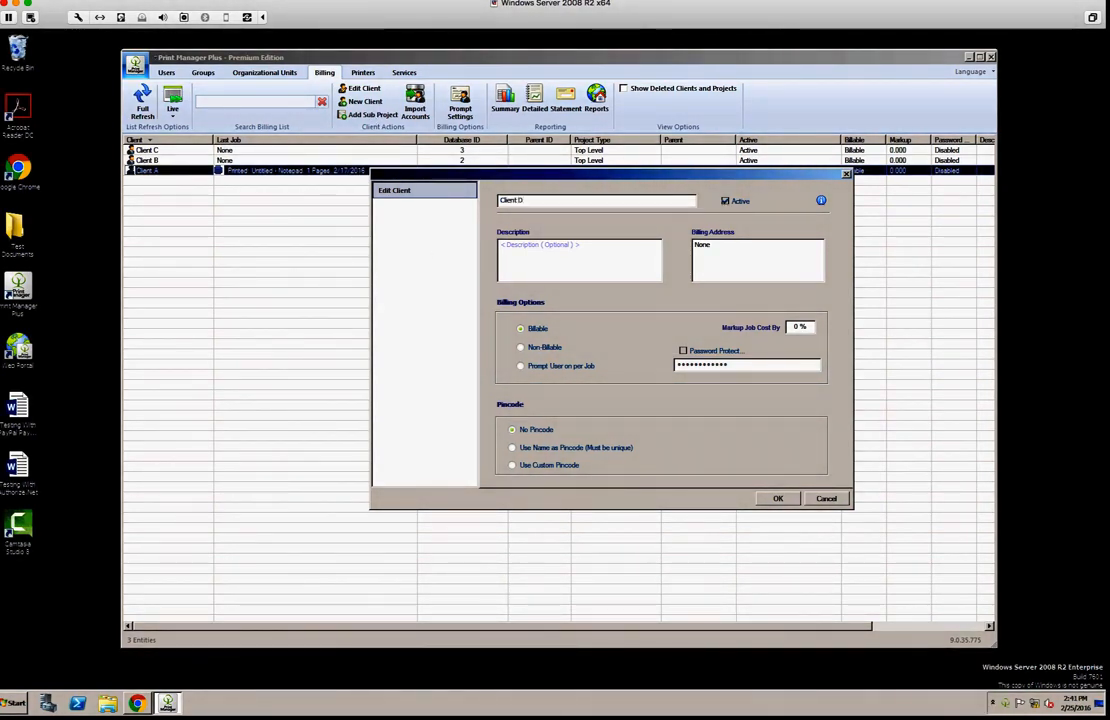
key("Return")
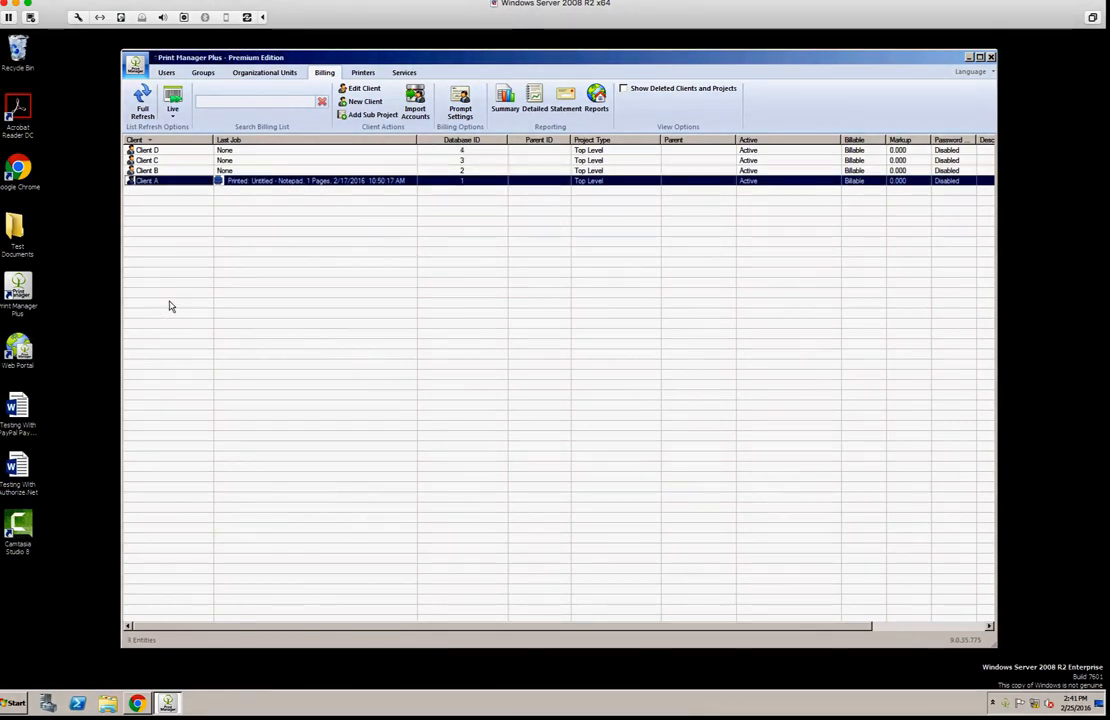
Step: Add a billable sub project named Matter Fred under Client D
double_click(147, 150)
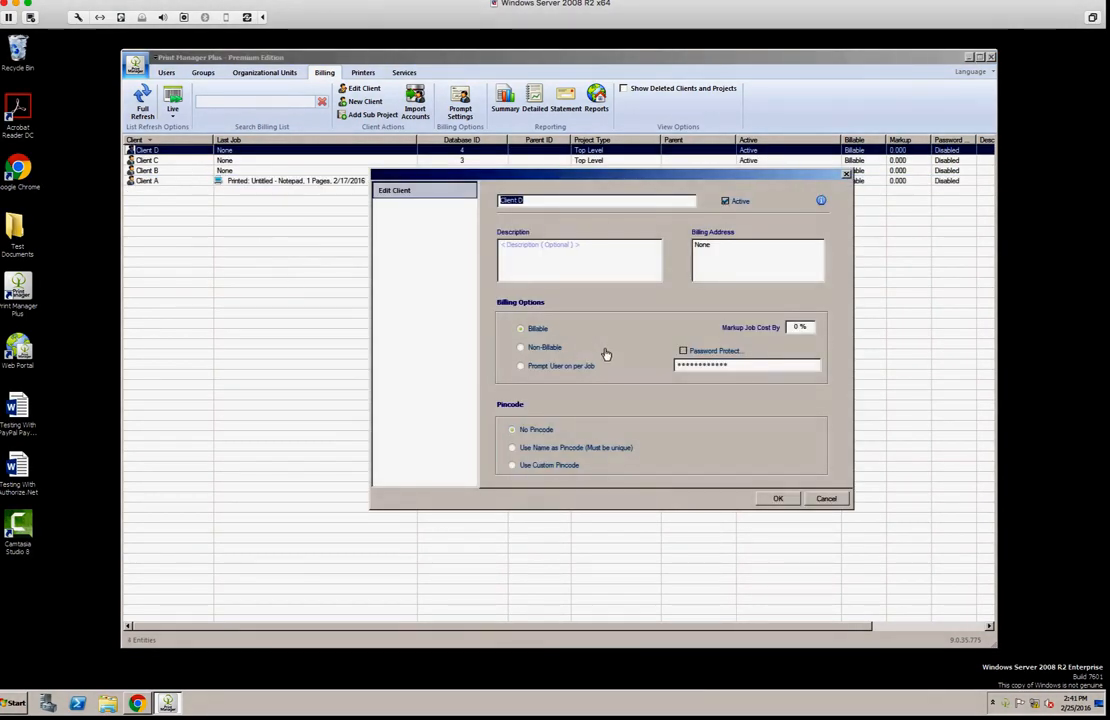
left_click(823, 499)
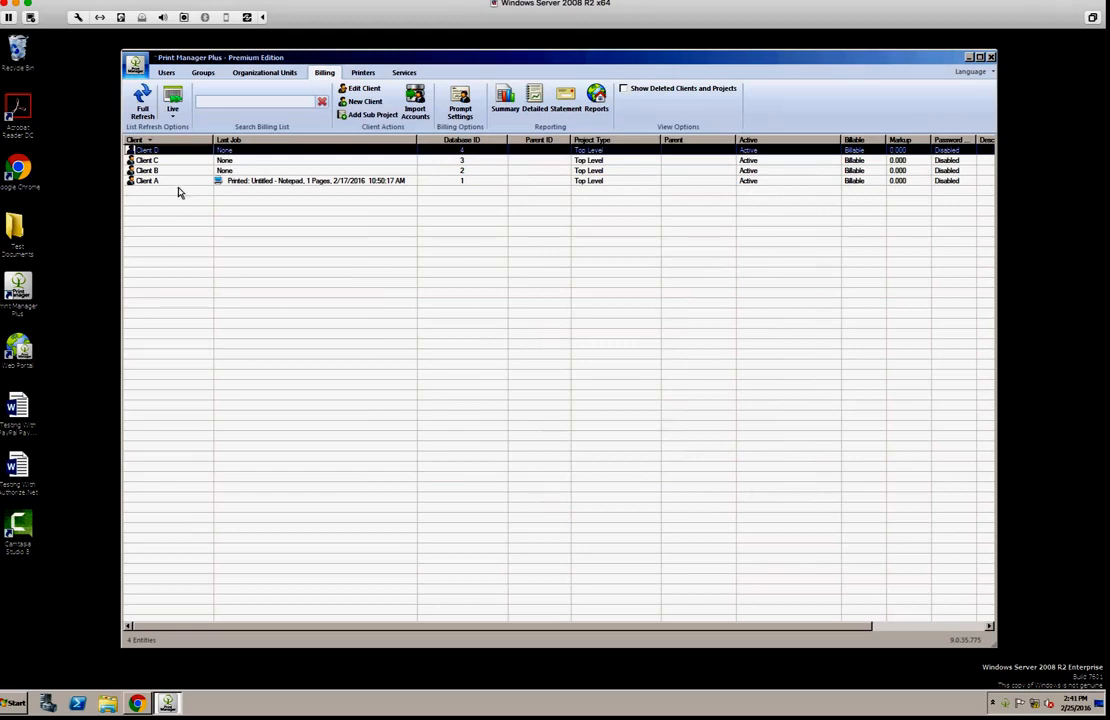
left_click(371, 117)
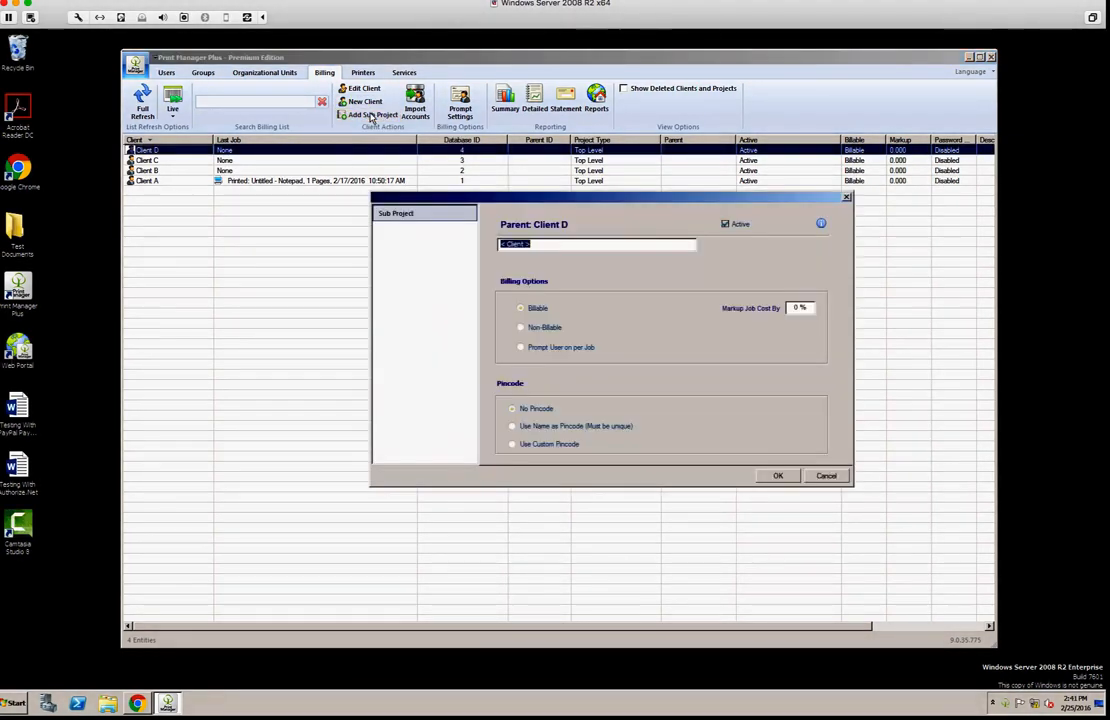
left_click(571, 242)
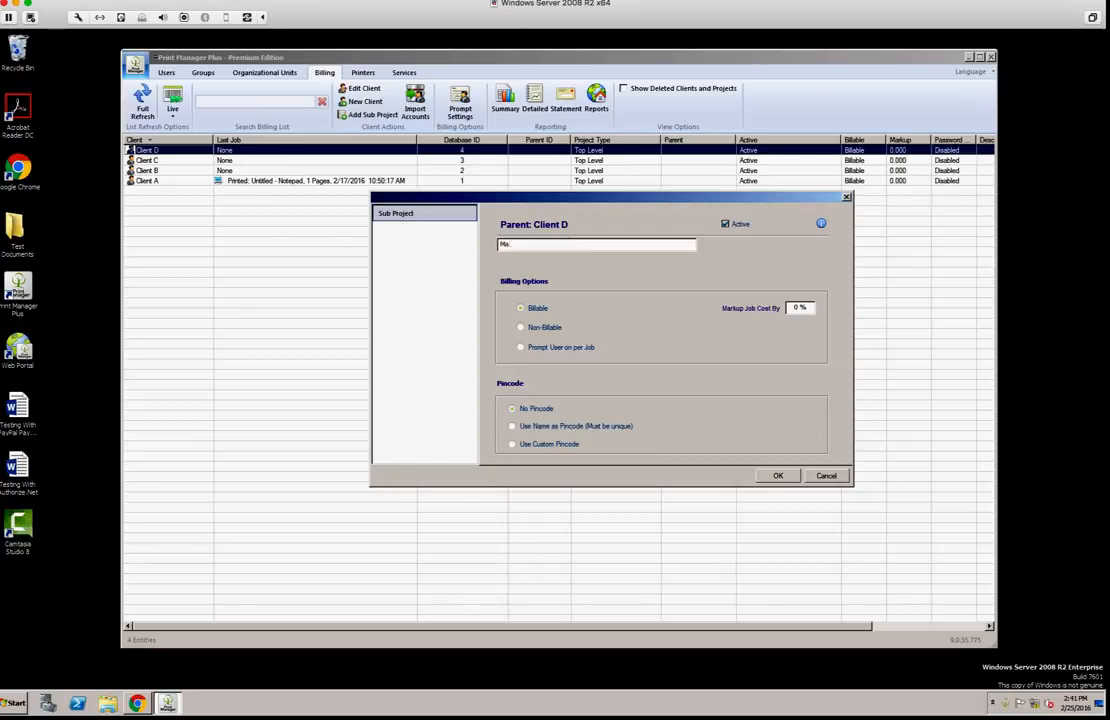
type("Matter Fred")
left_click(781, 477)
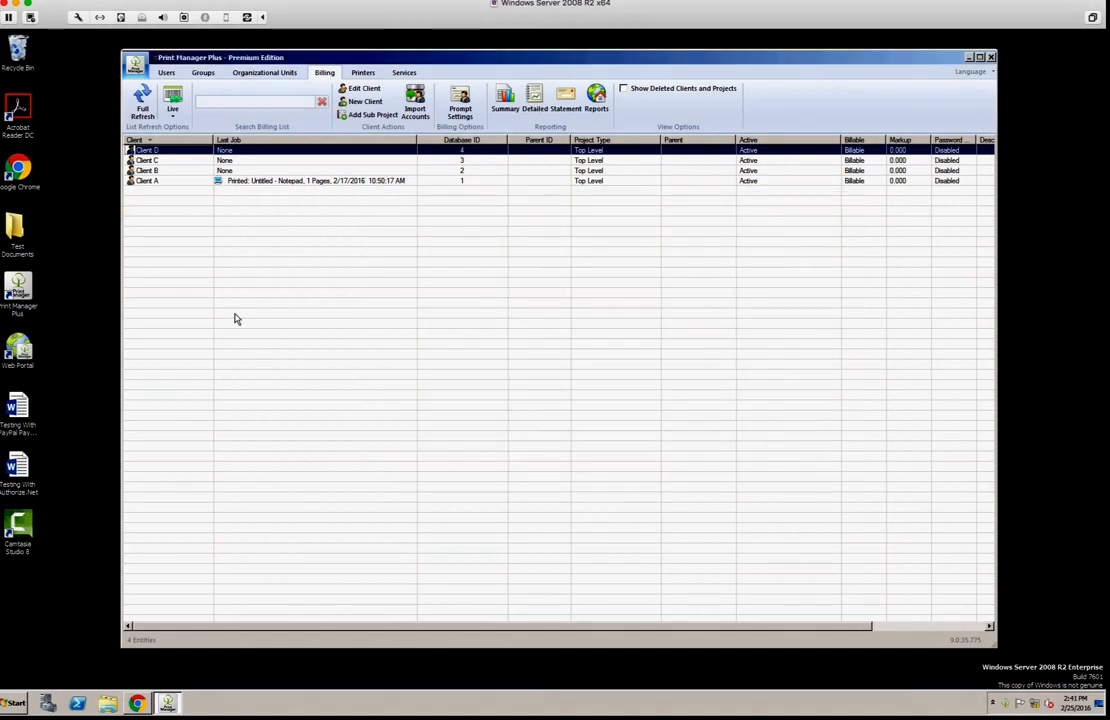
Step: Examine Client D's description and the company information fields behind its billing address without changing them
double_click(174, 152)
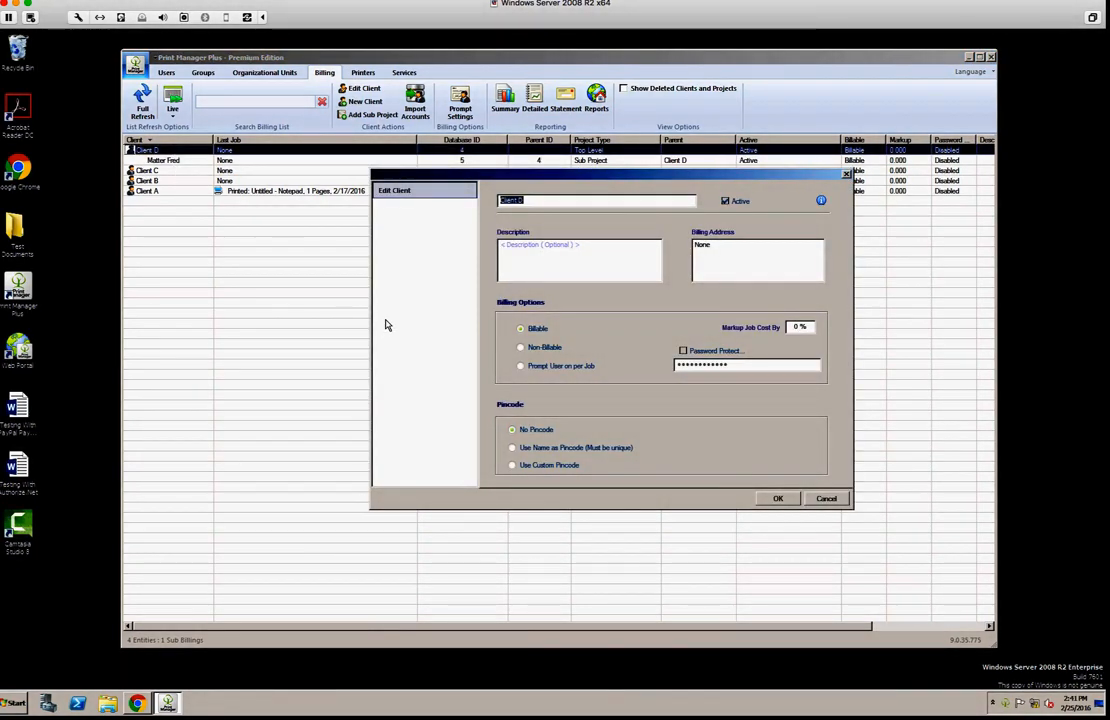
left_click(610, 262)
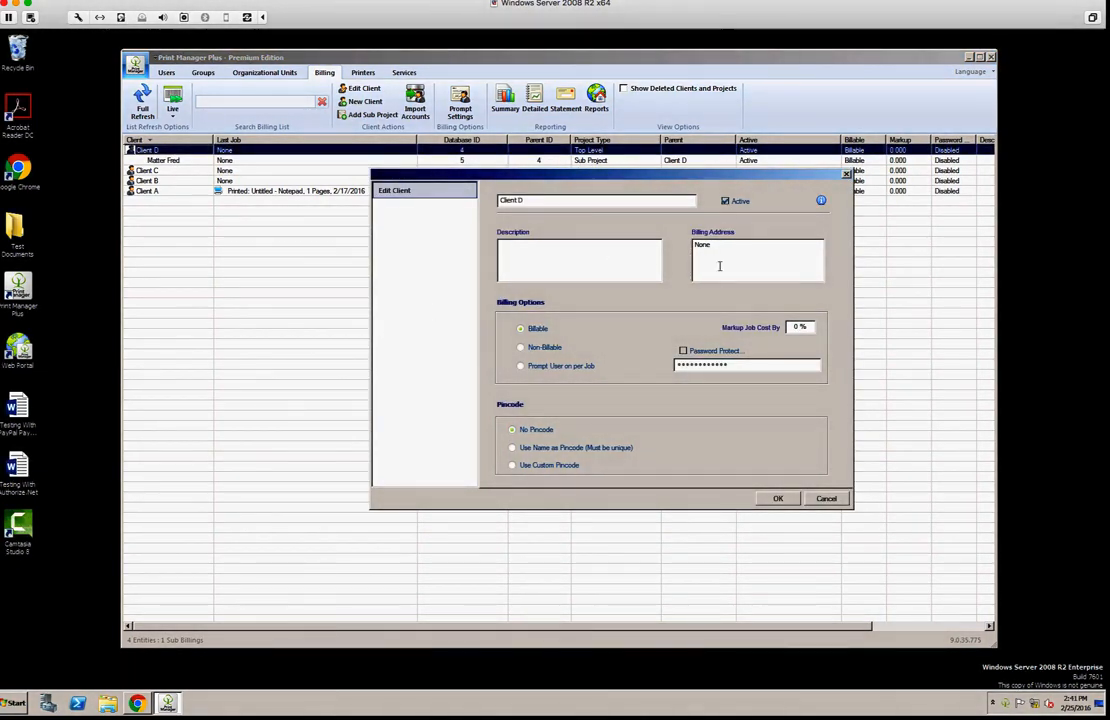
left_click(749, 249)
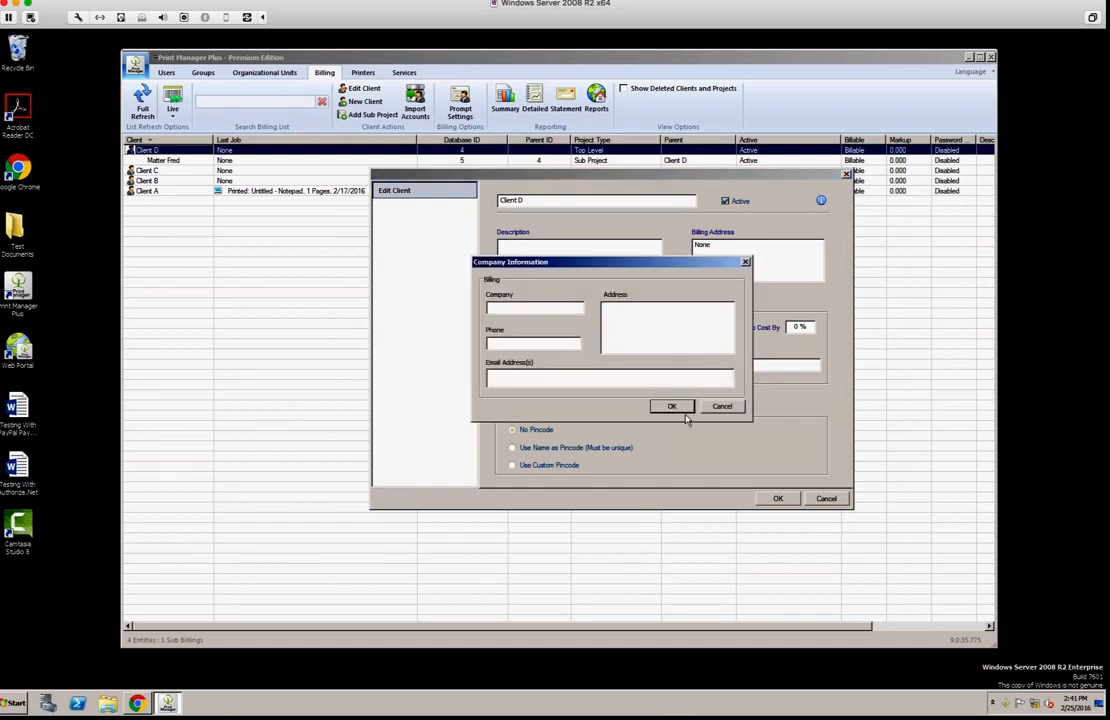
left_click(722, 407)
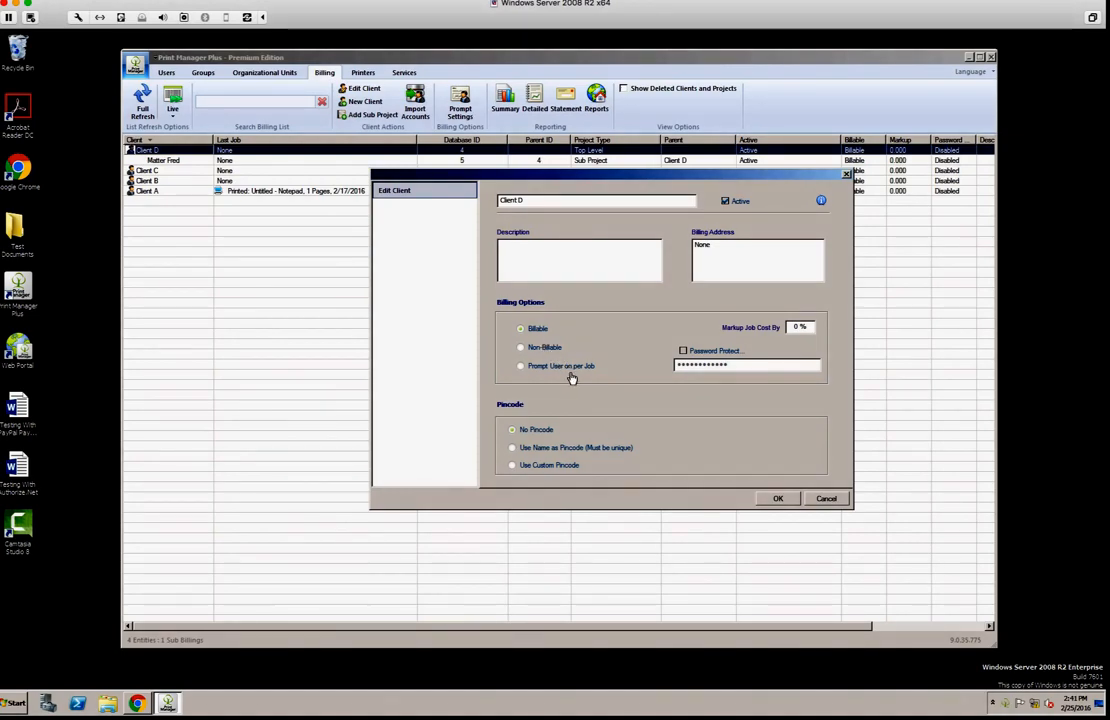
Step: Try Client D's password protection and its name-based and custom pincode options, and discard the changes
left_click(704, 351)
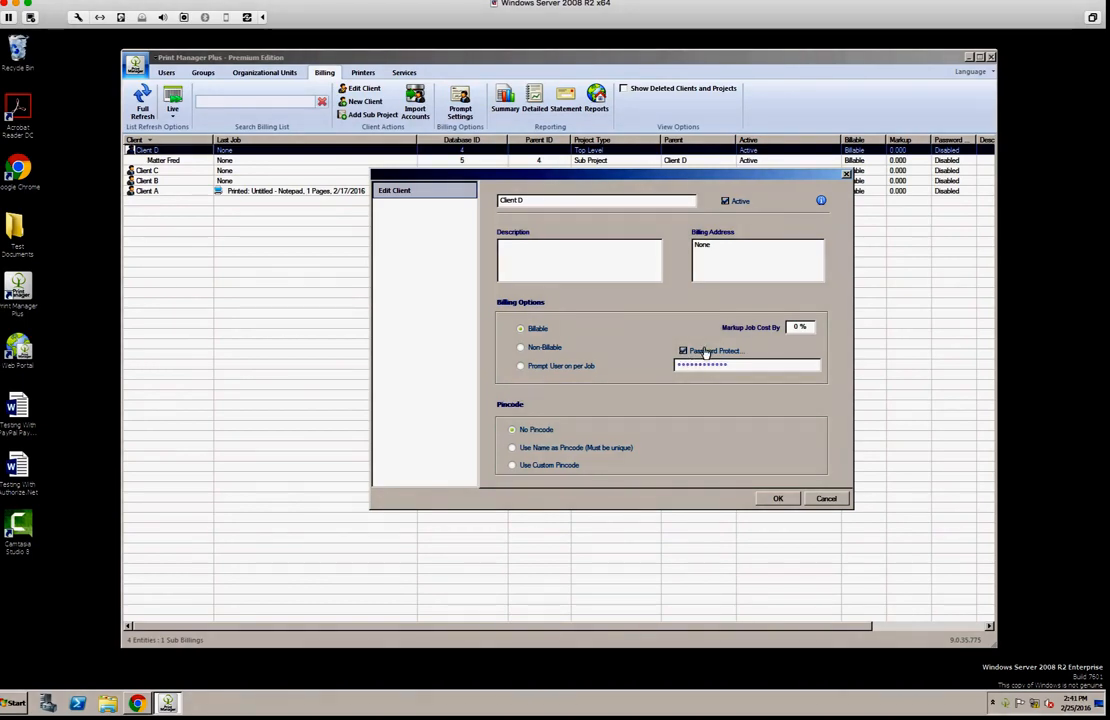
left_click(704, 351)
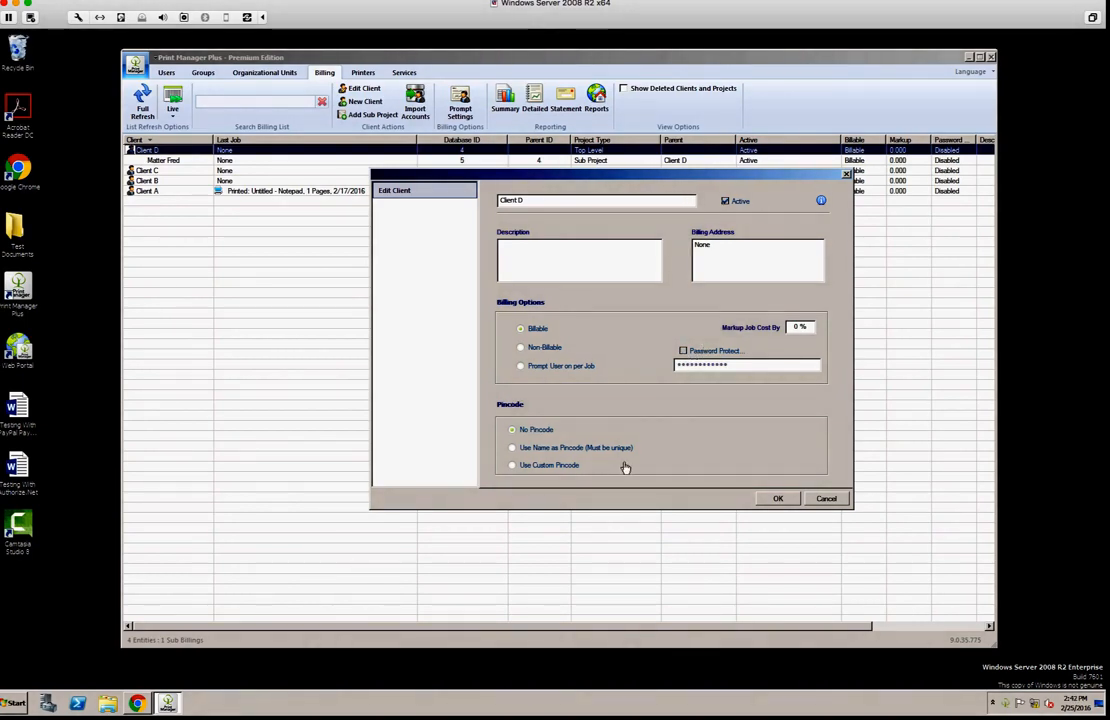
left_click(528, 451)
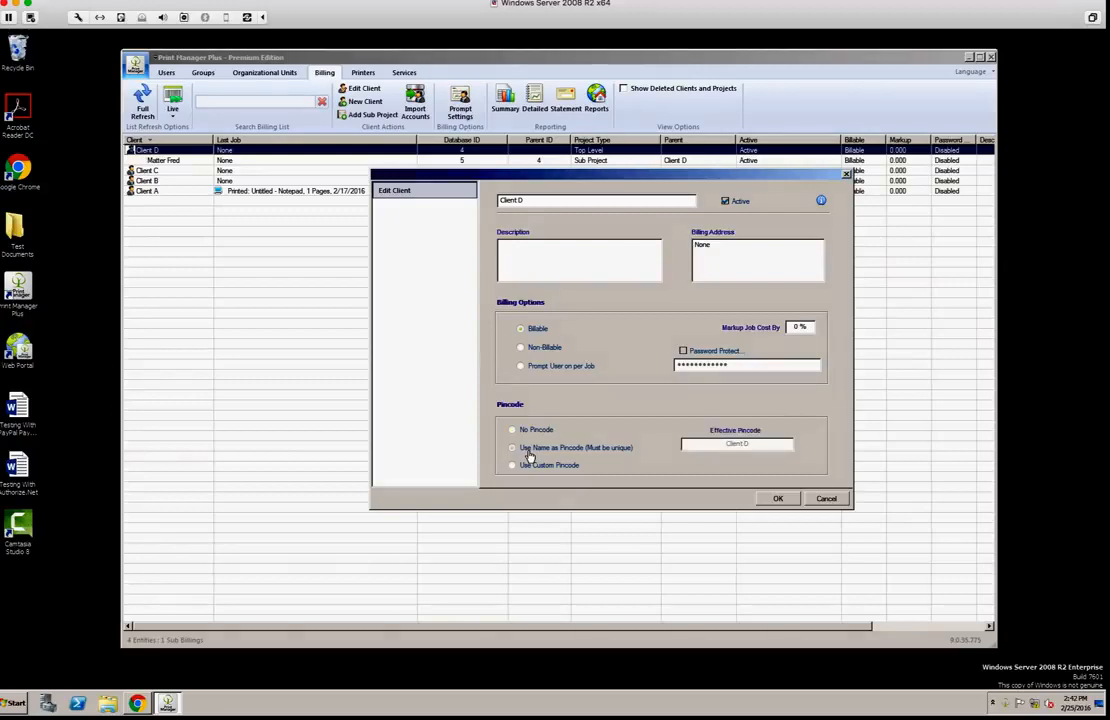
left_click(533, 466)
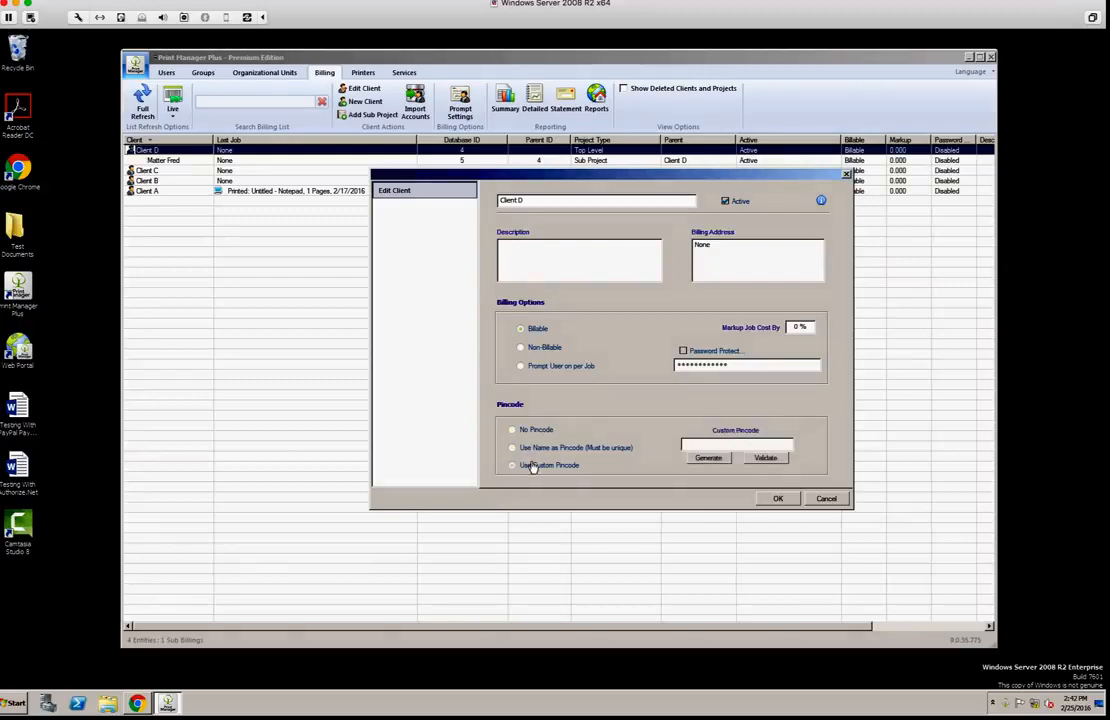
left_click(828, 499)
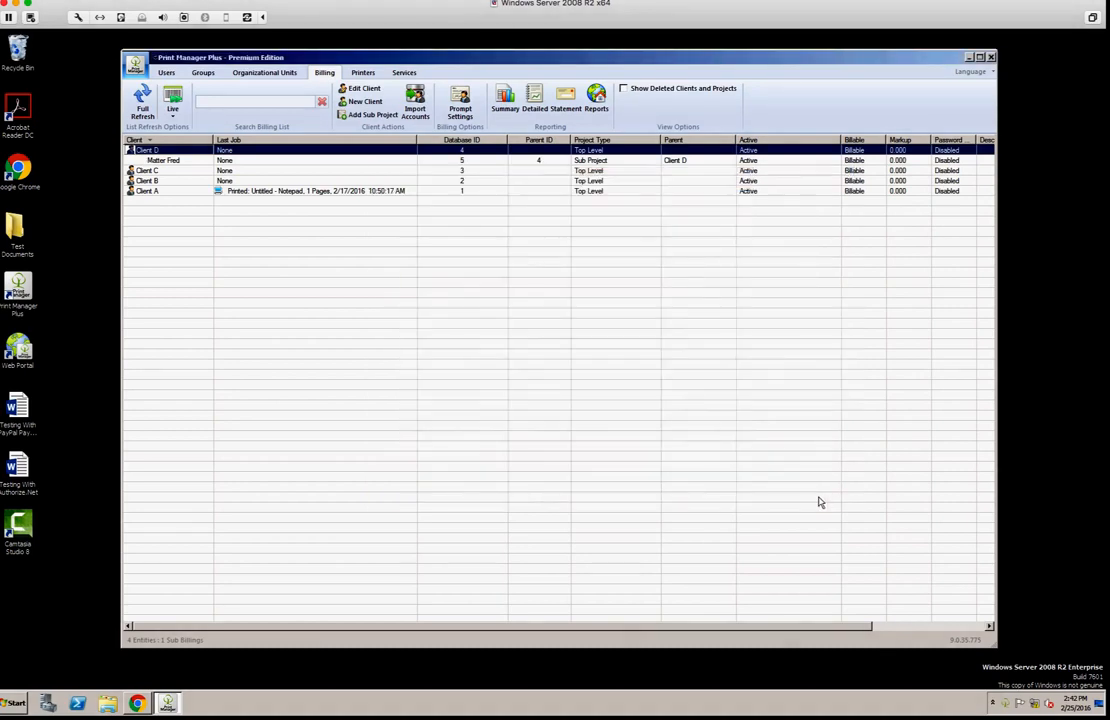
Step: Set the HP Universal Printing PCL 6 printer to the Client and Project Selection billing option, keeping the default billing message
left_click(363, 73)
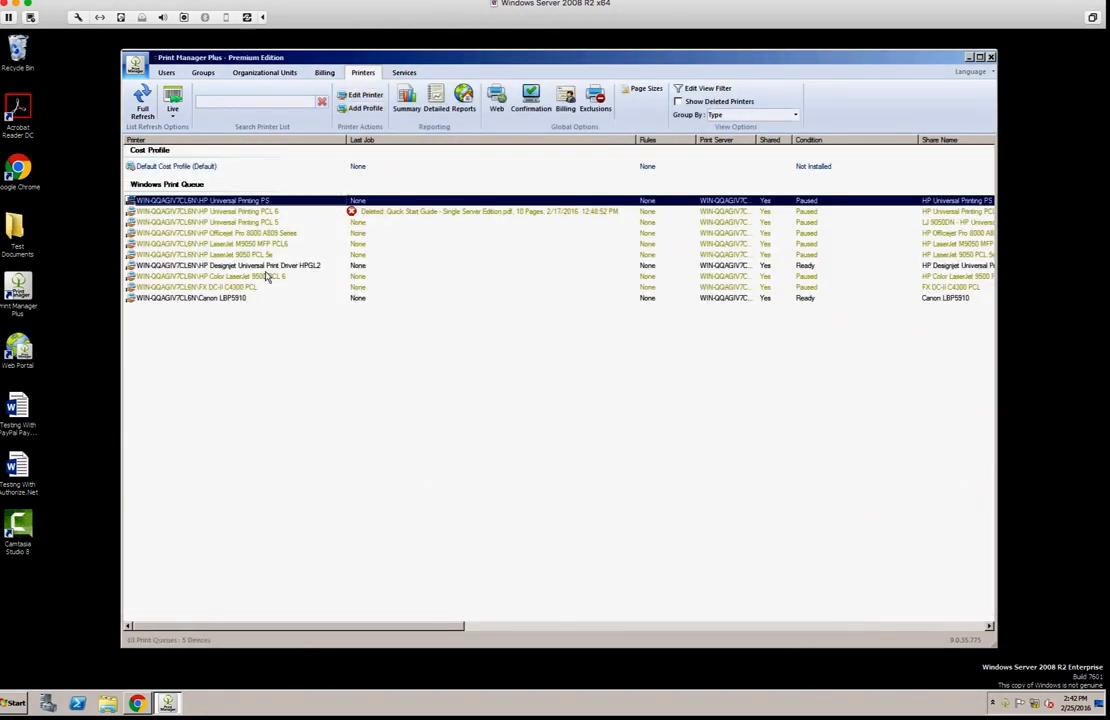
double_click(262, 213)
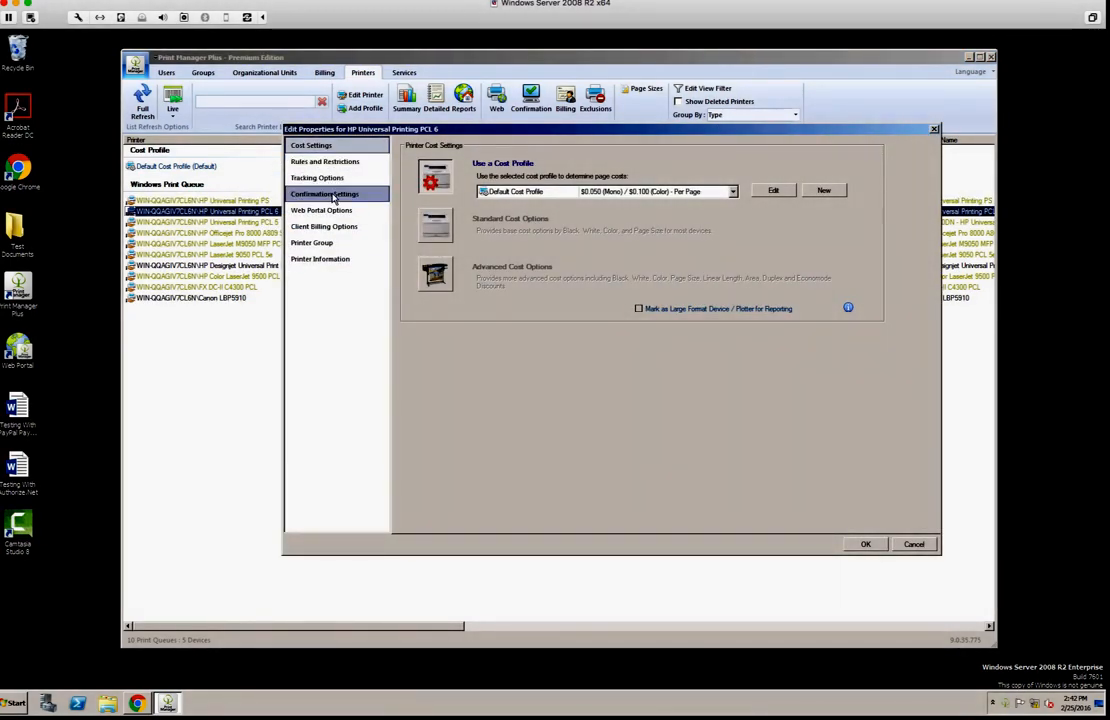
left_click(322, 227)
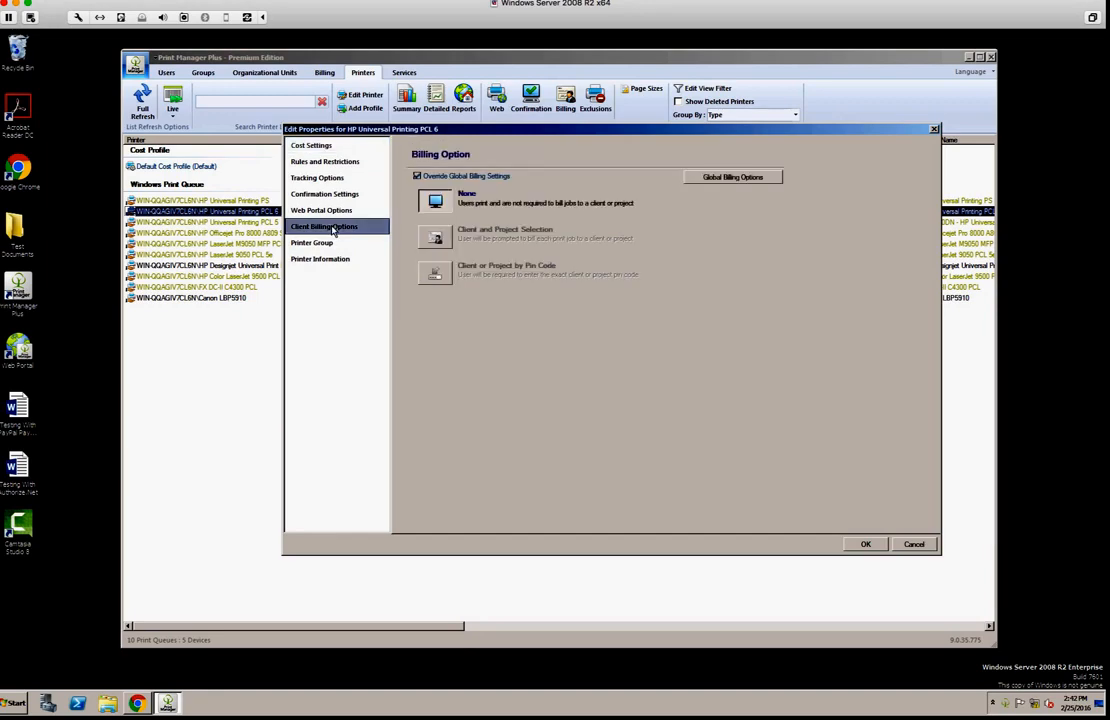
left_click(435, 237)
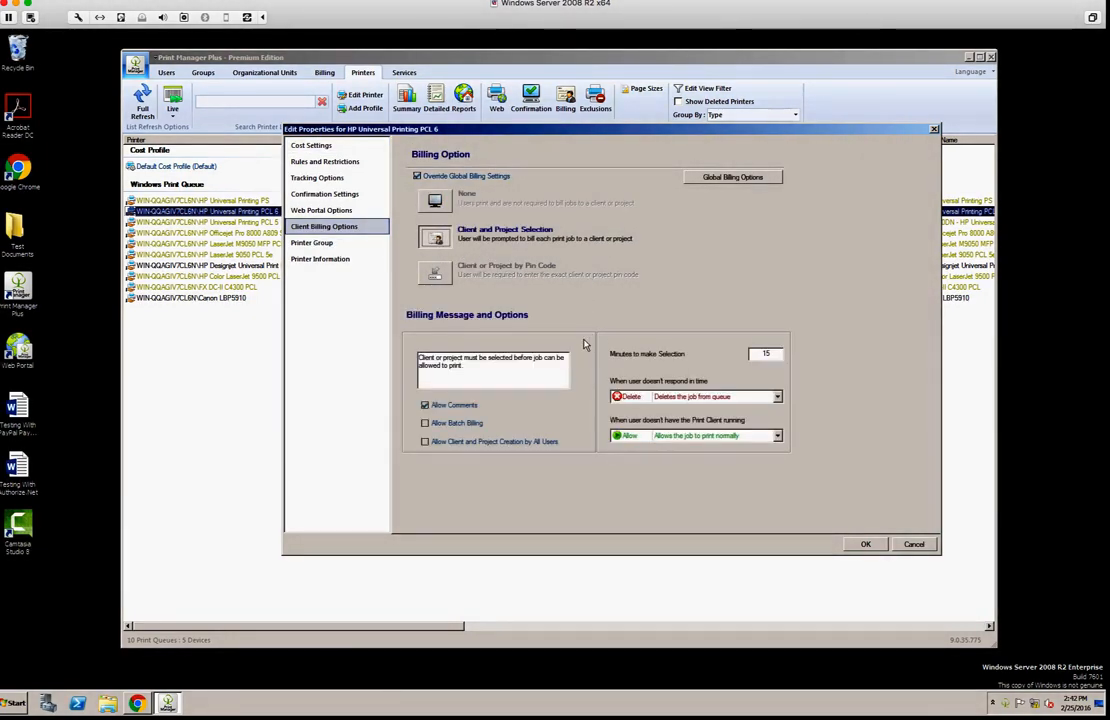
left_click(497, 366)
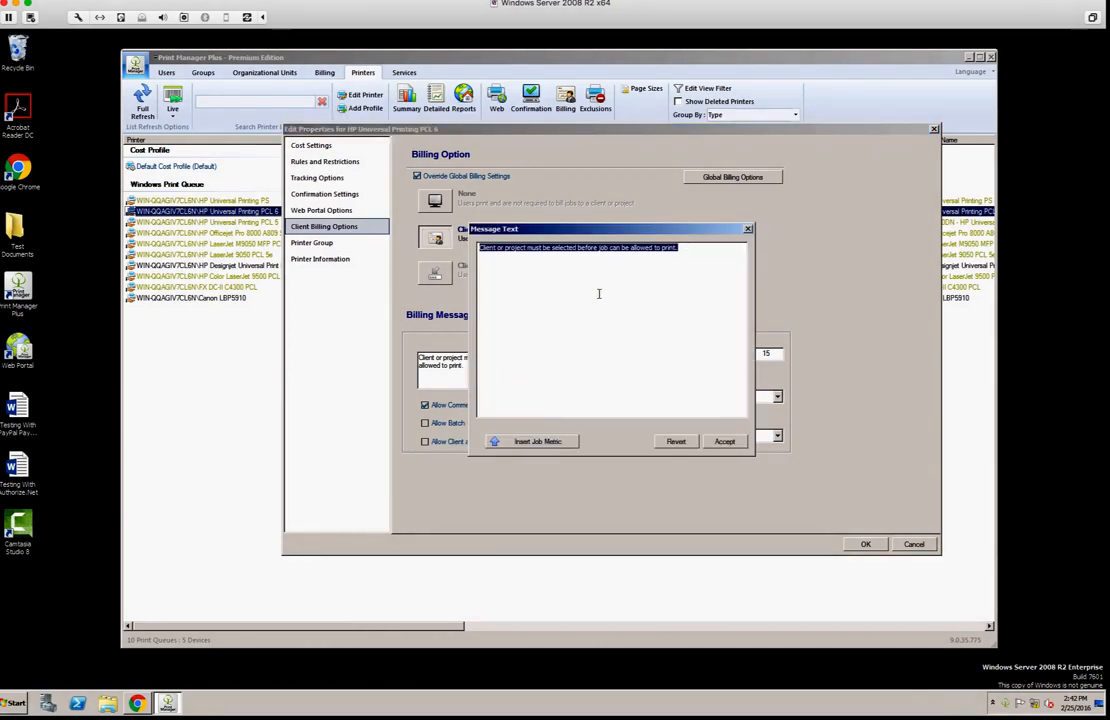
left_click(724, 442)
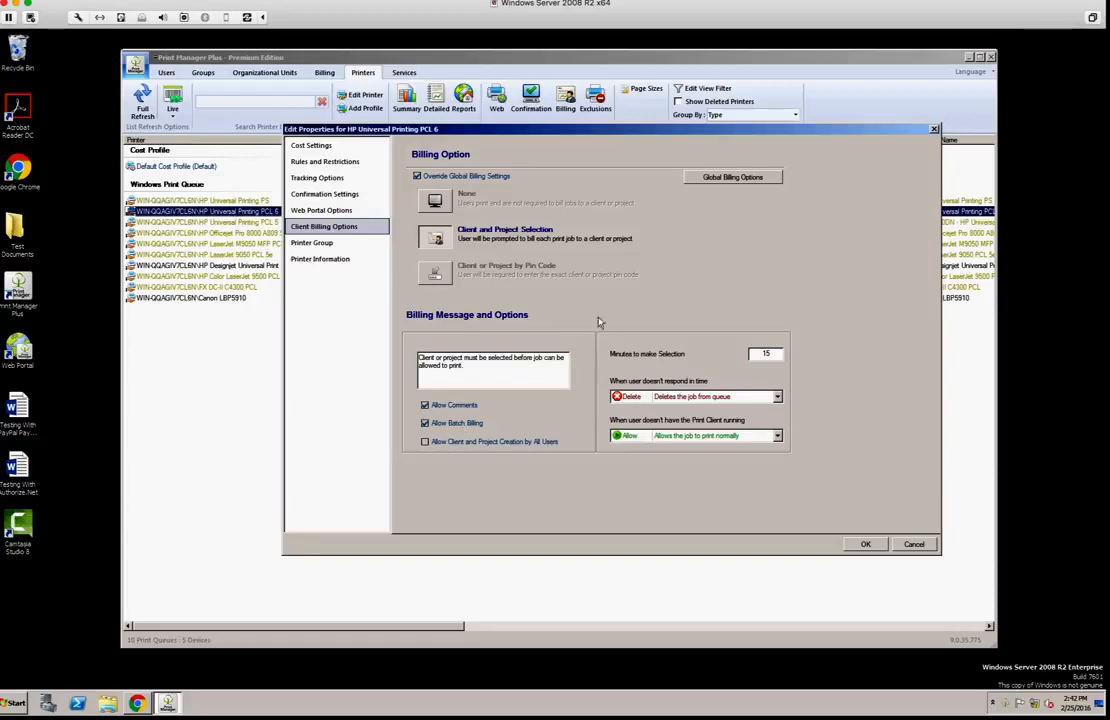
Step: Review the no-response and missing Print Client actions, and save the printer's billing options with batch billing and client and project creation by all users allowed
left_click(464, 427)
left_click(503, 445)
left_click(691, 397)
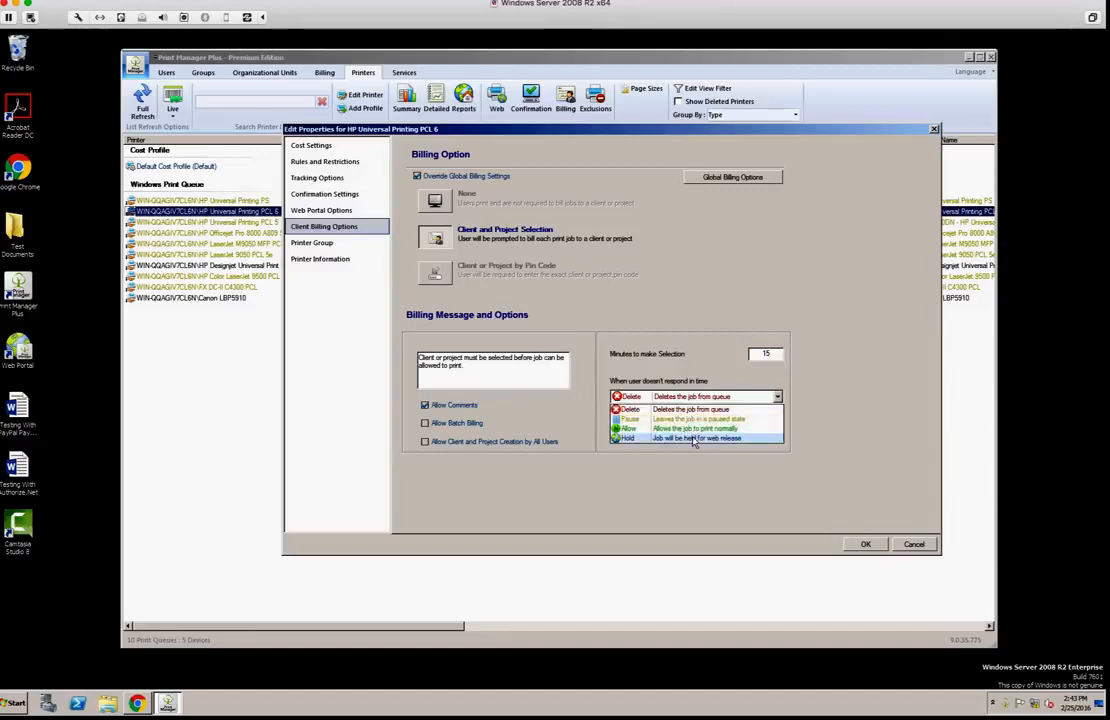
left_click(697, 348)
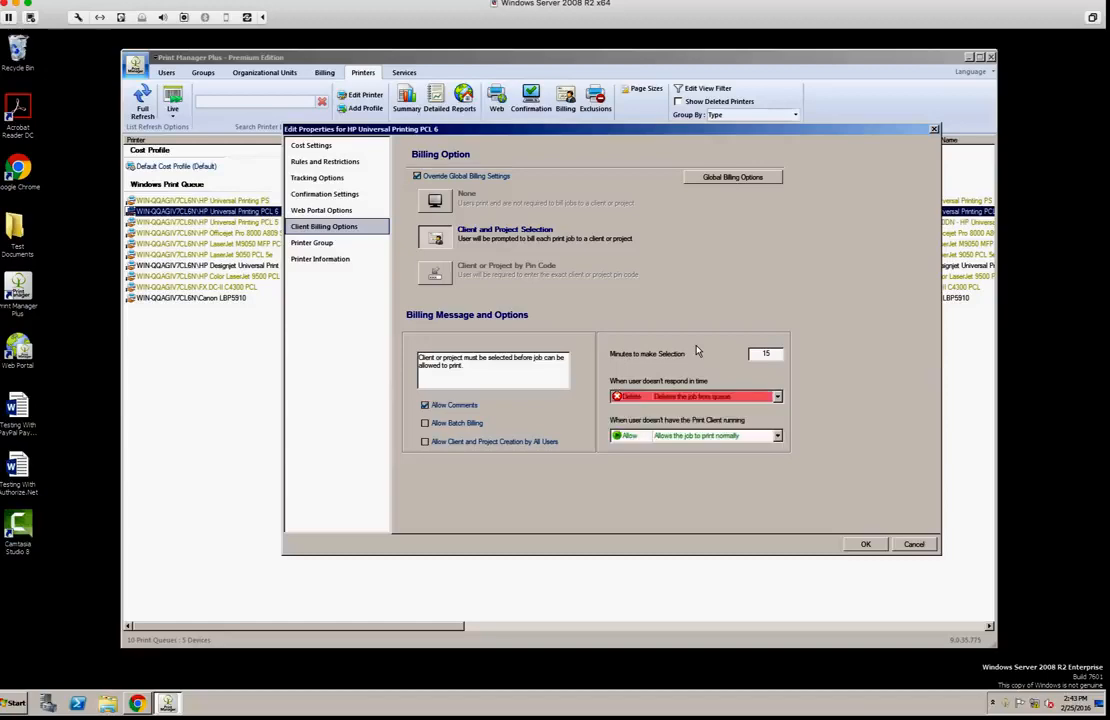
left_click(697, 437)
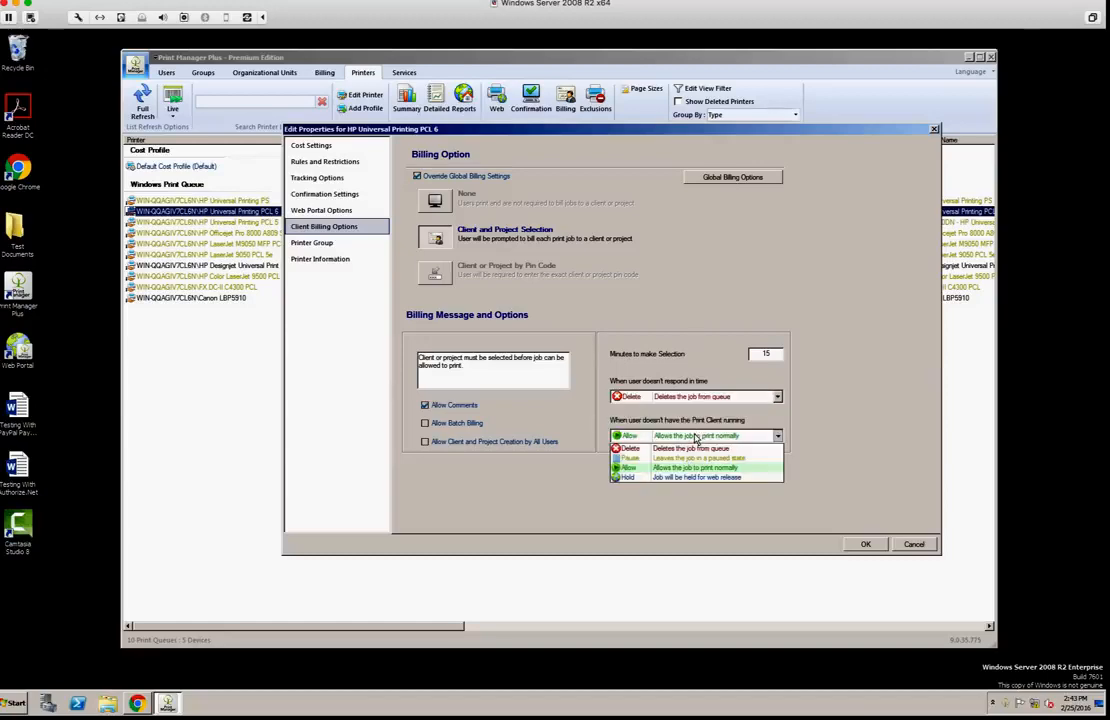
left_click(703, 418)
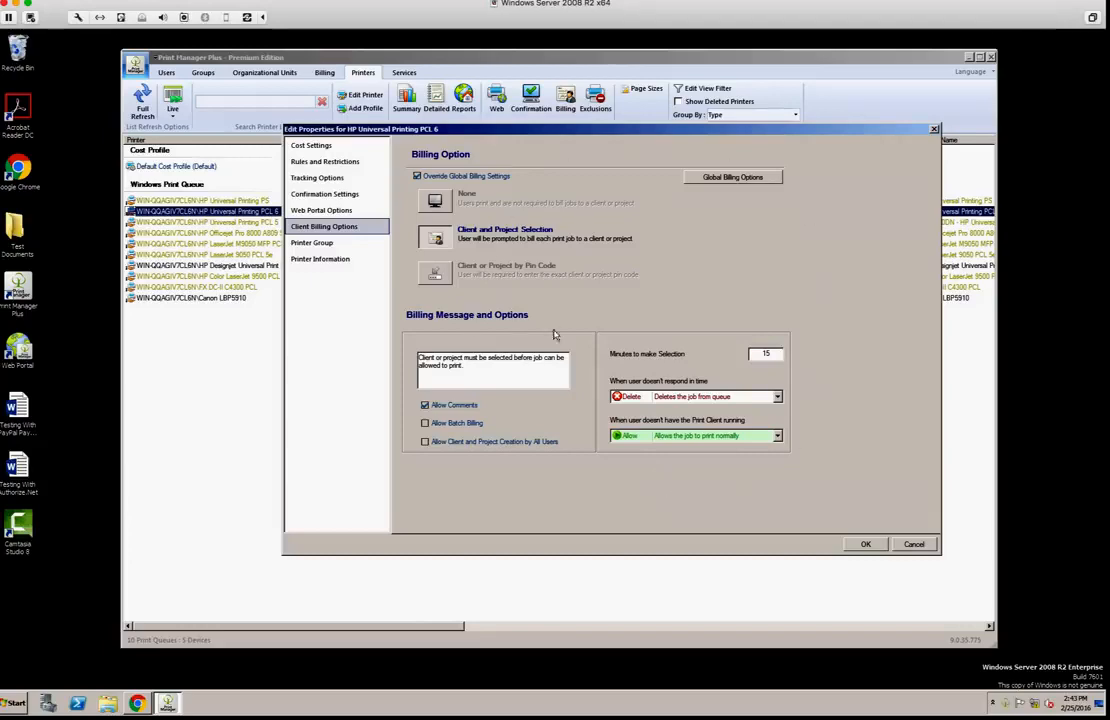
left_click(467, 424)
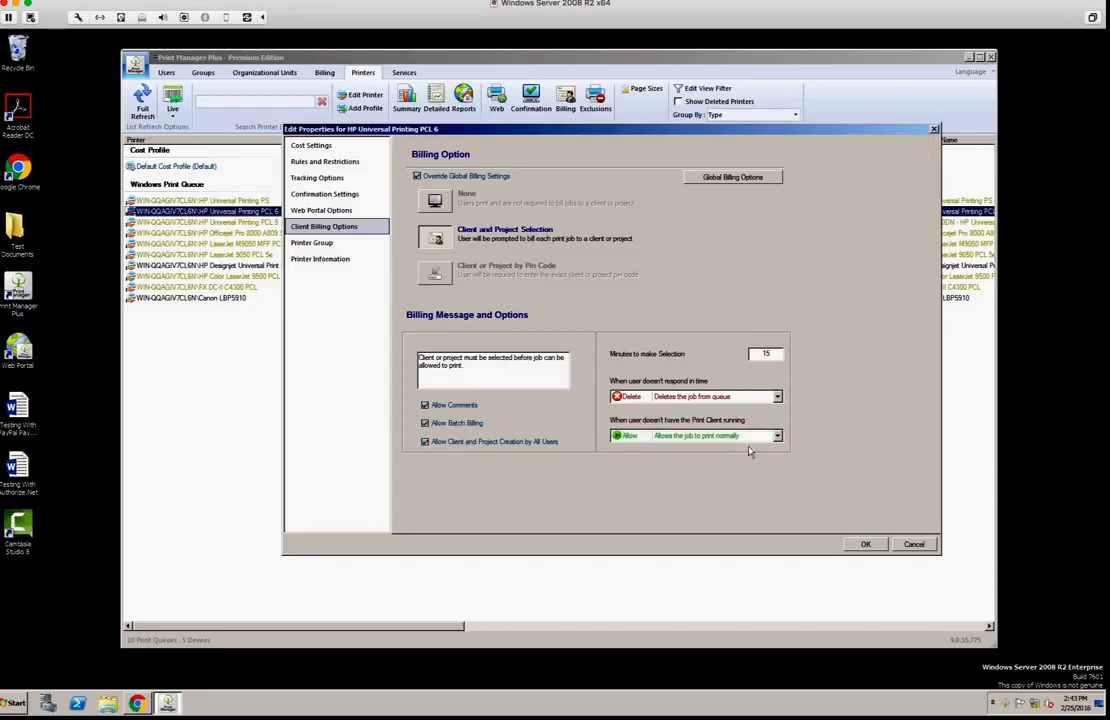
left_click(866, 545)
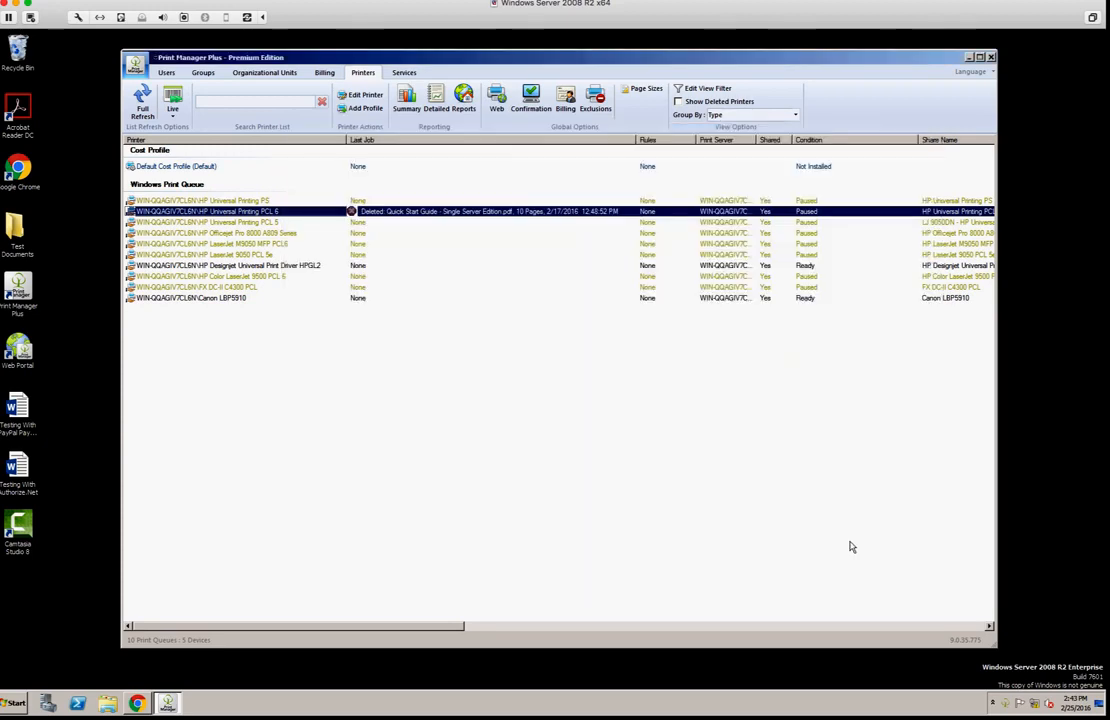
Step: Examine the users' primary balances and organizational units, ending on the Administrator account
left_click(152, 71)
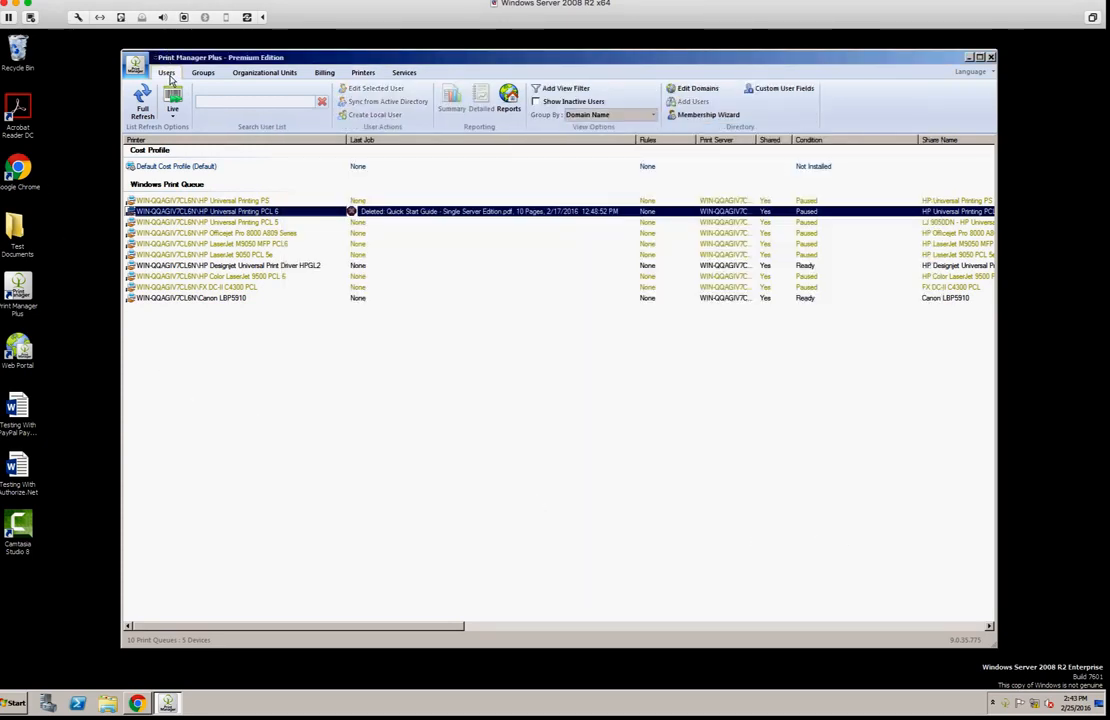
left_click(202, 221)
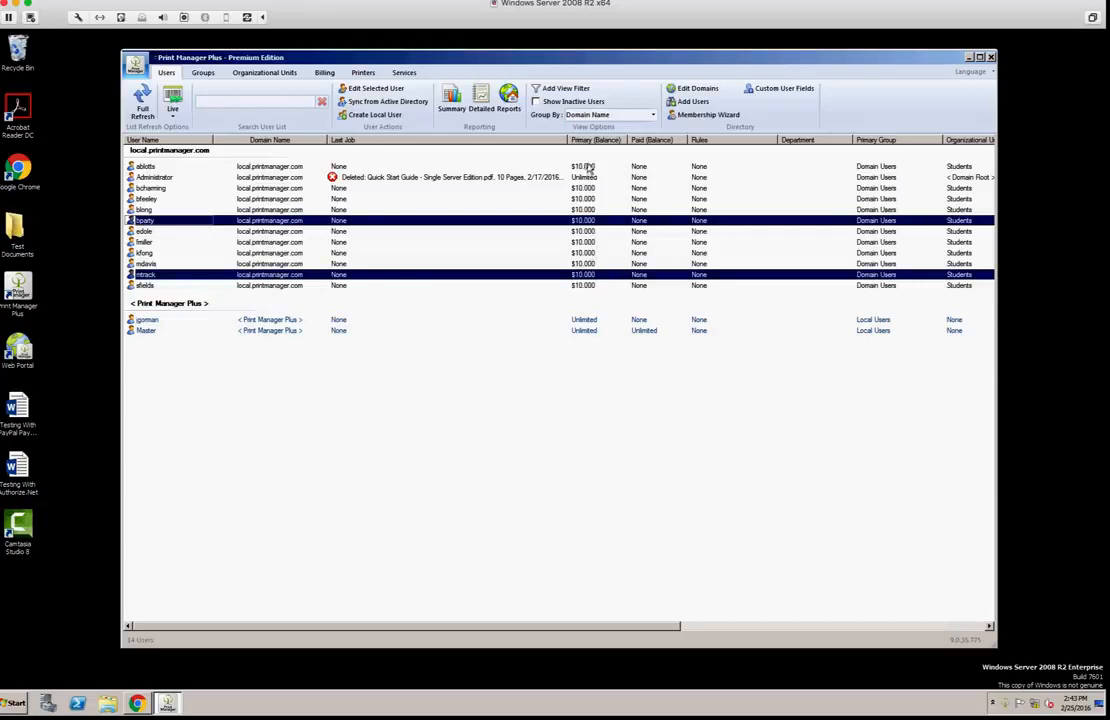
left_click(590, 263)
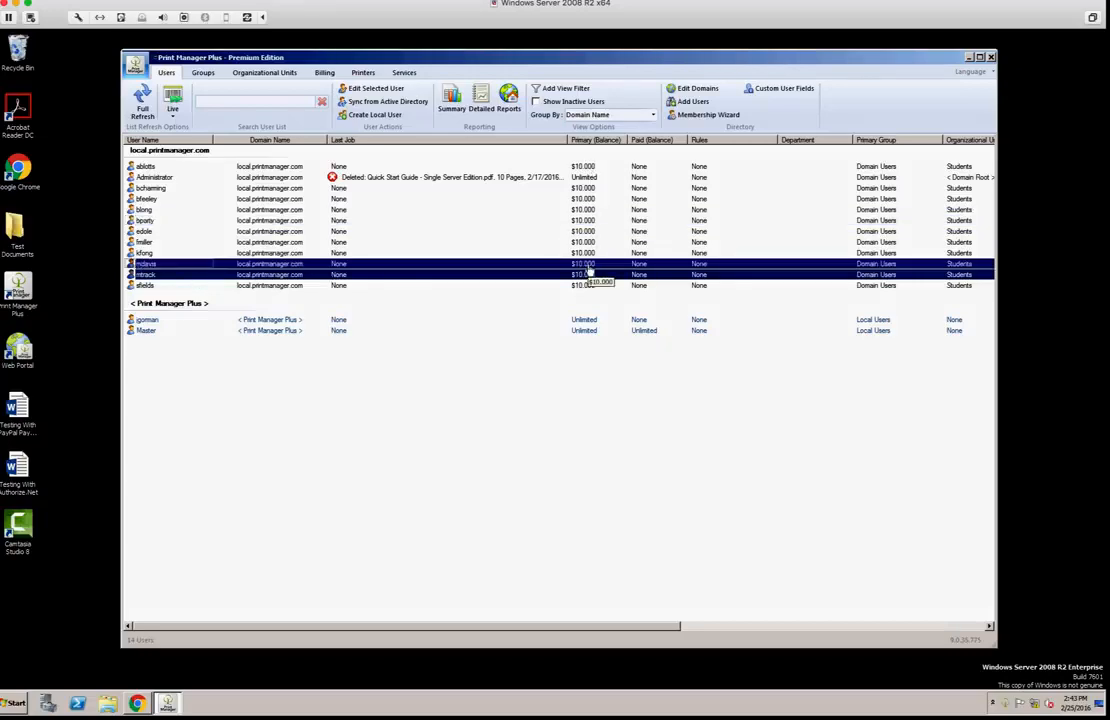
left_click(959, 285)
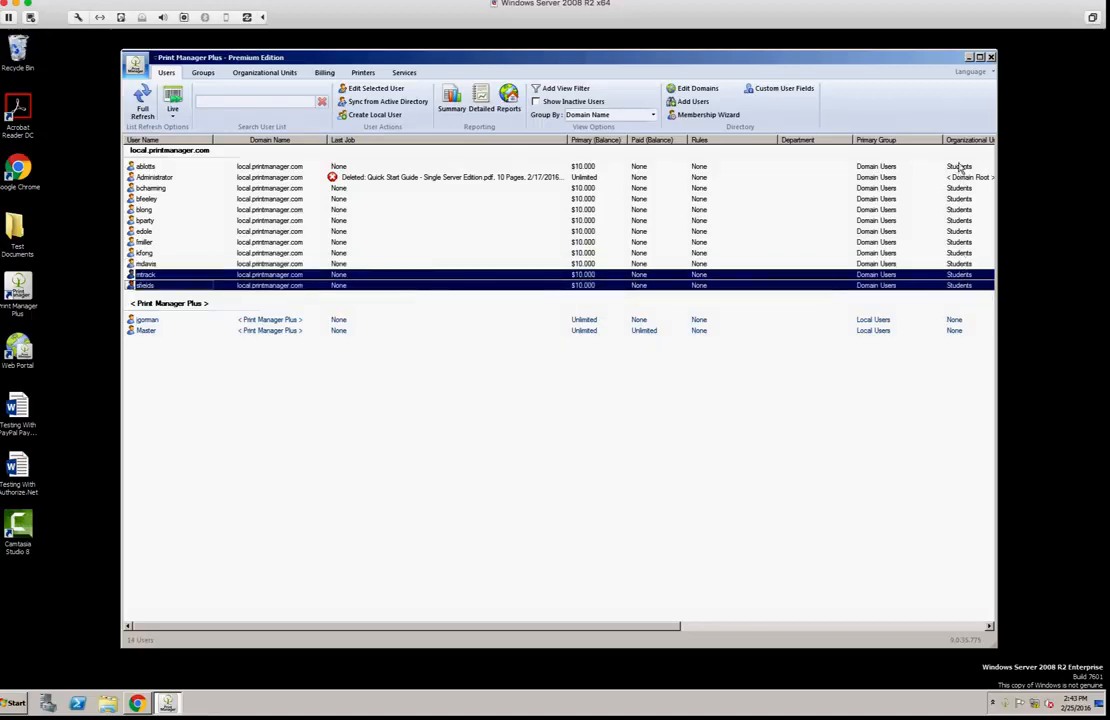
left_click(222, 221)
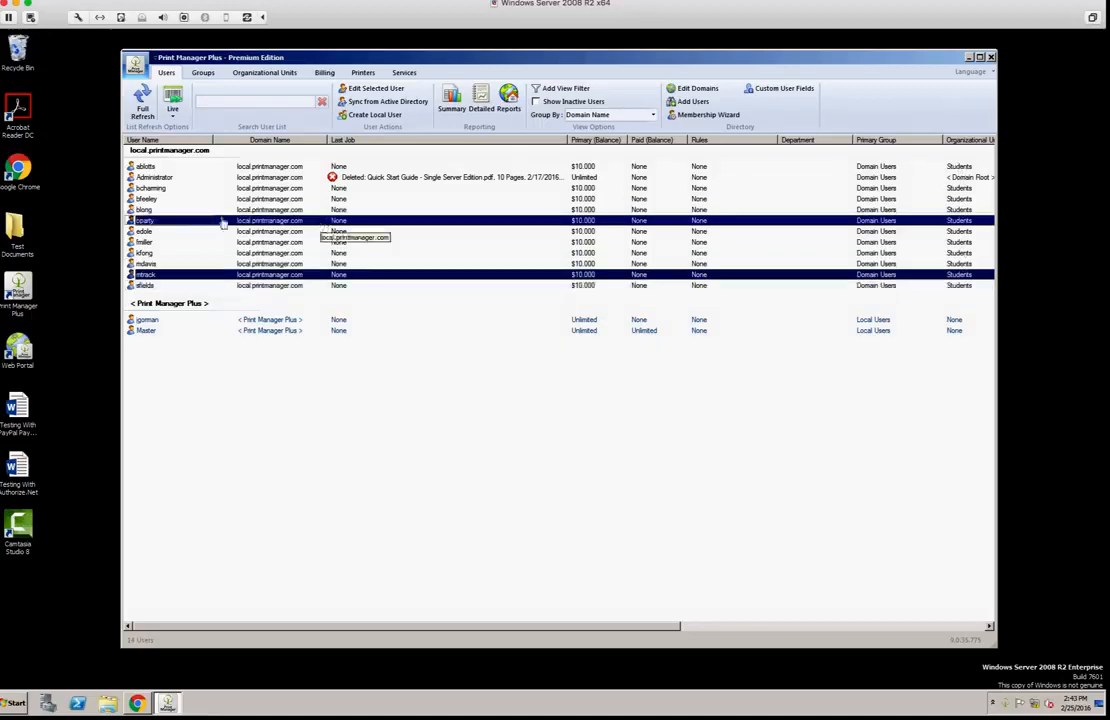
left_click(155, 178)
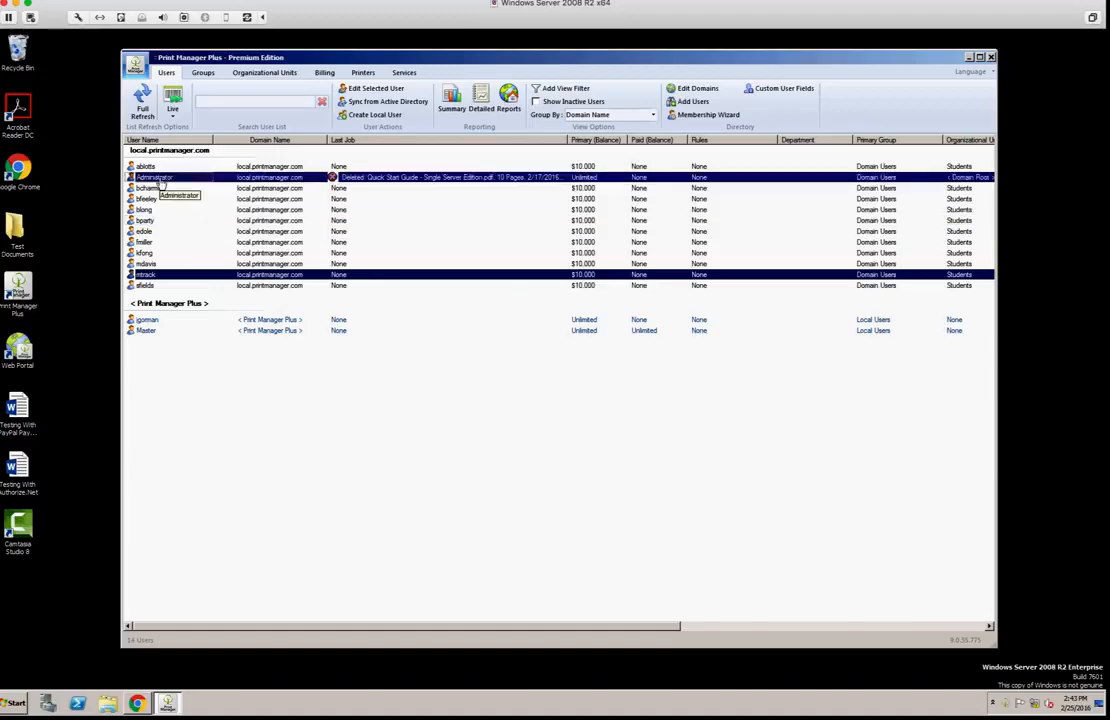
Step: Write the test text "sdfbsrfgbfgsfg" in a new Notepad document and print it to HP Universal Printing PCL 6
left_click(17, 703)
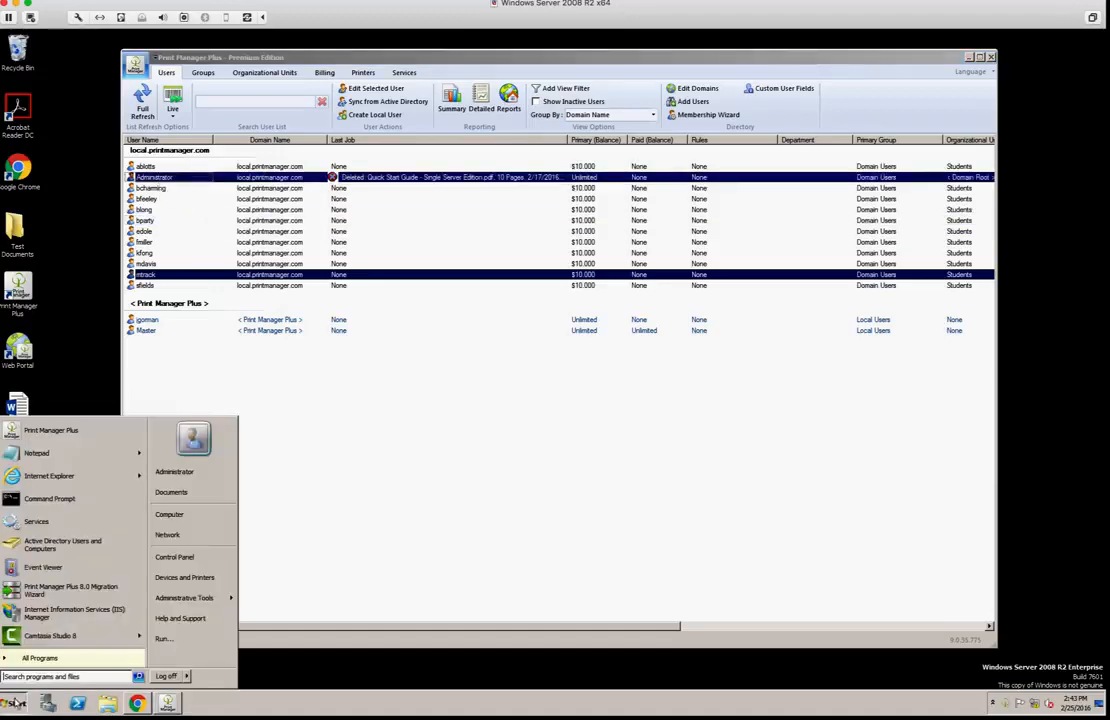
left_click(73, 455)
type("sdfbsrfgbfgsfg")
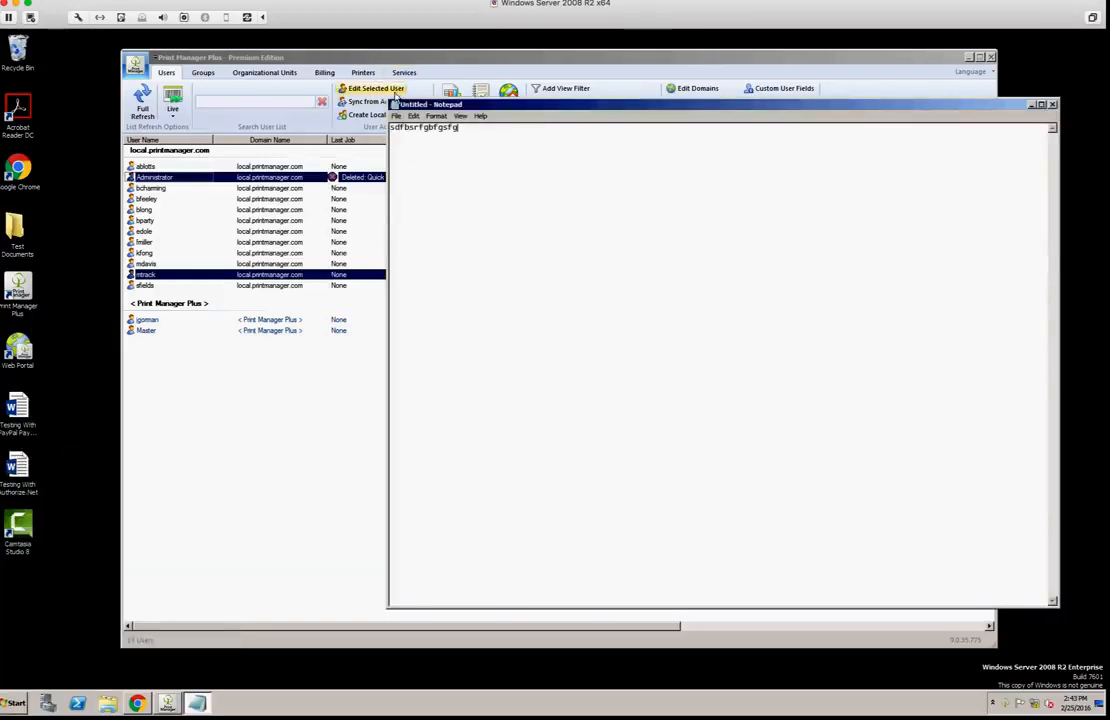
left_click(397, 116)
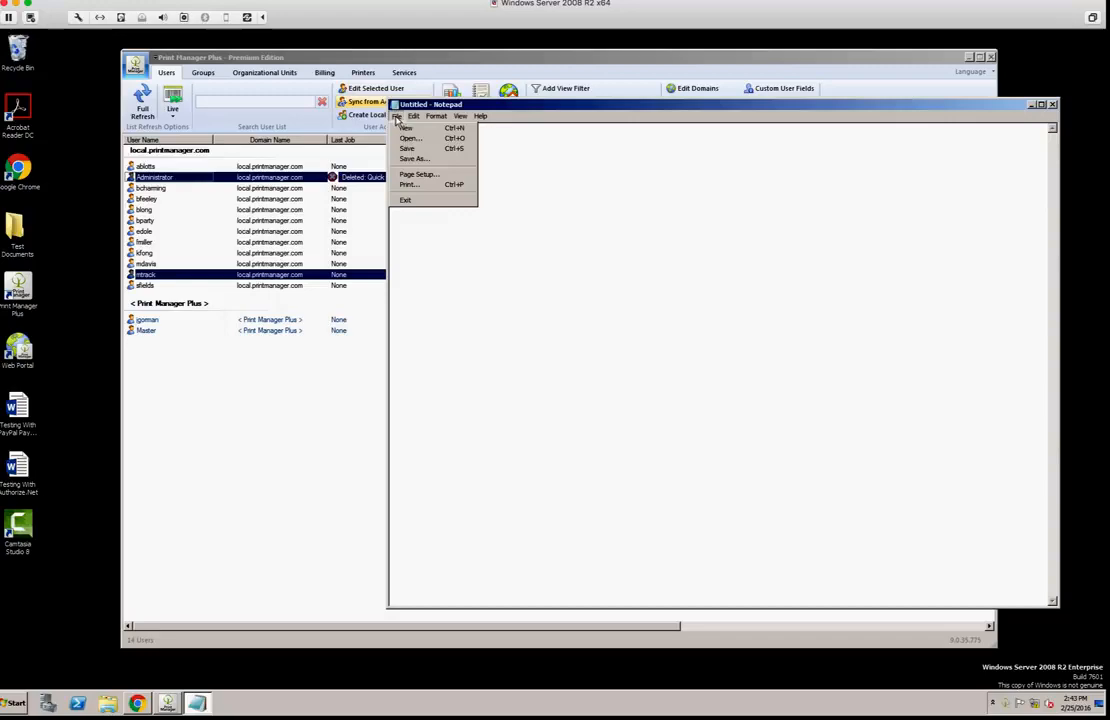
left_click(433, 186)
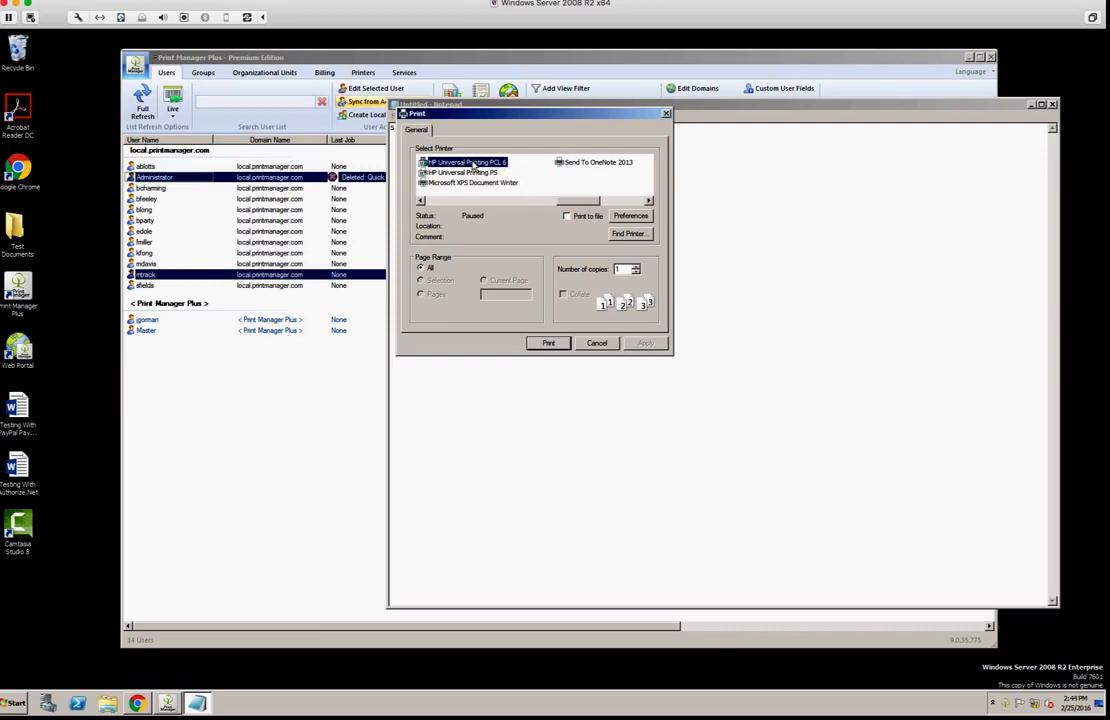
left_click(548, 343)
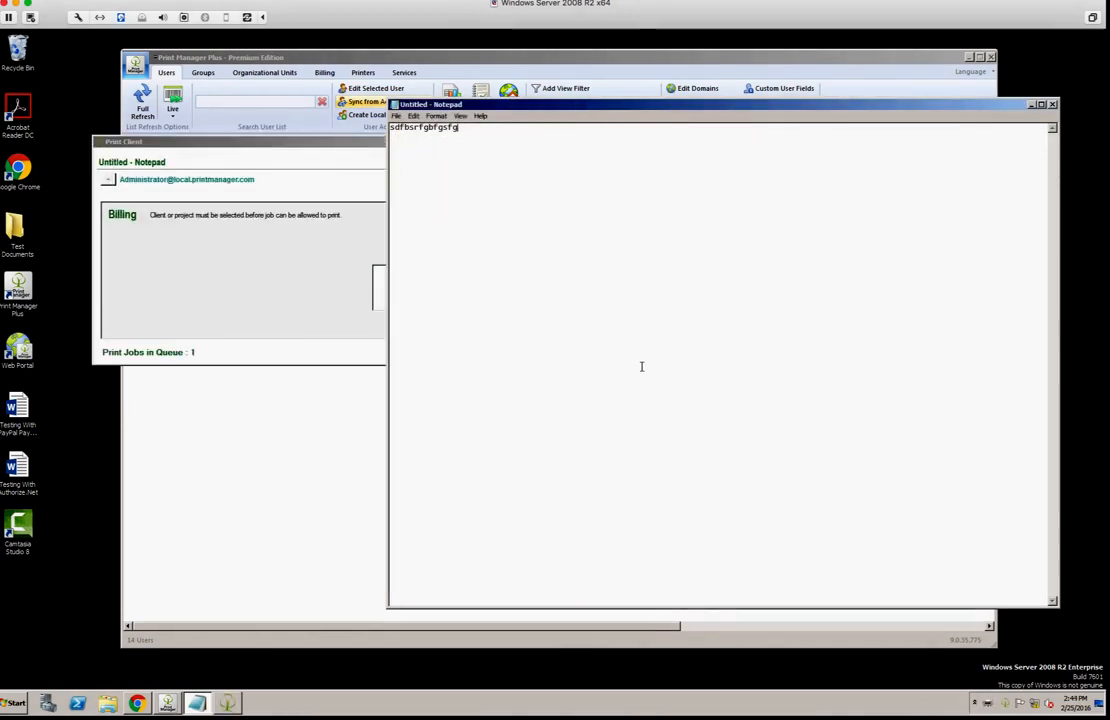
Step: Bring the Print Client billing prompt into clear view and expand its user and job details
left_click(322, 145)
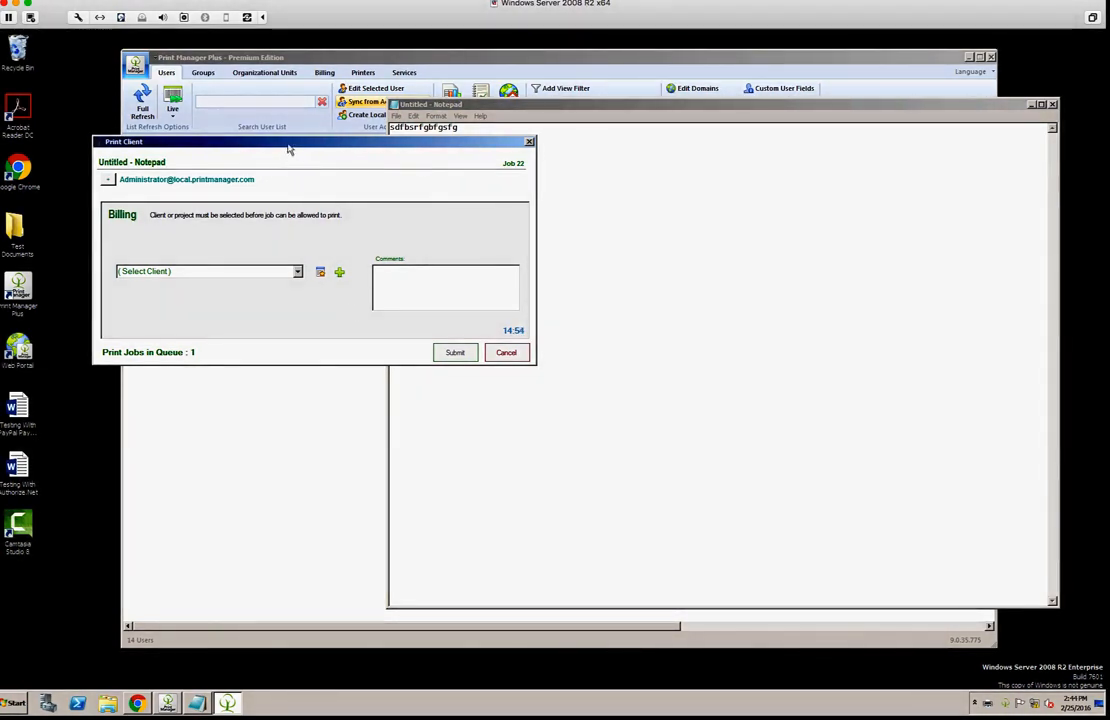
left_click_drag(291, 142, 499, 221)
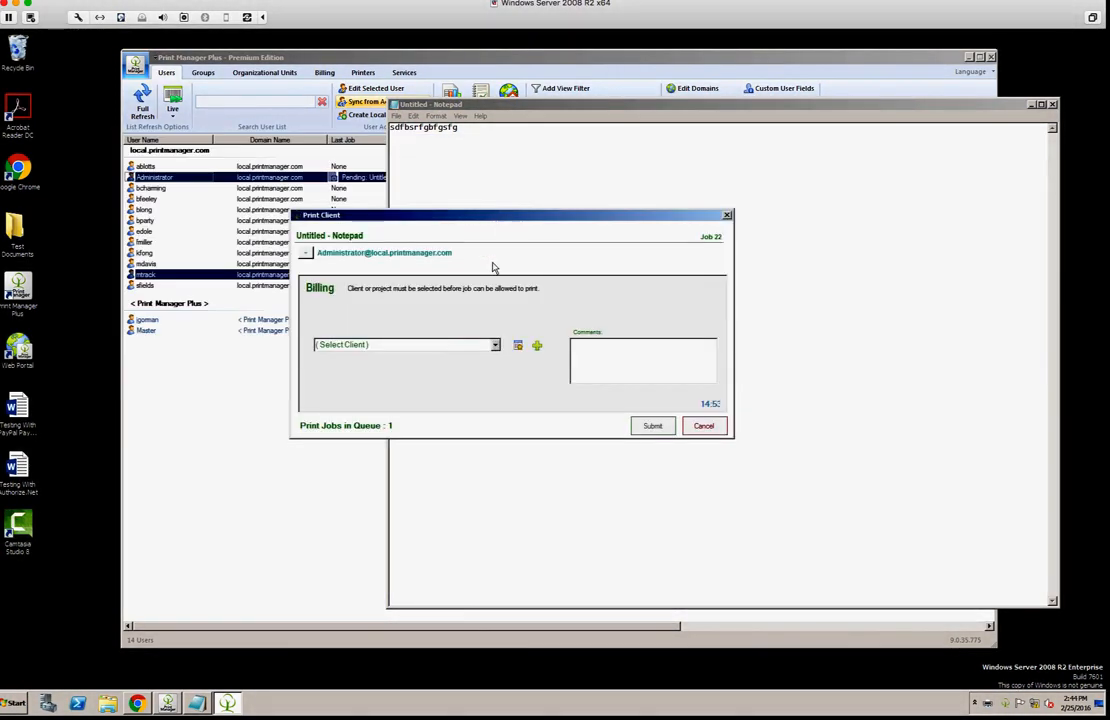
left_click(305, 252)
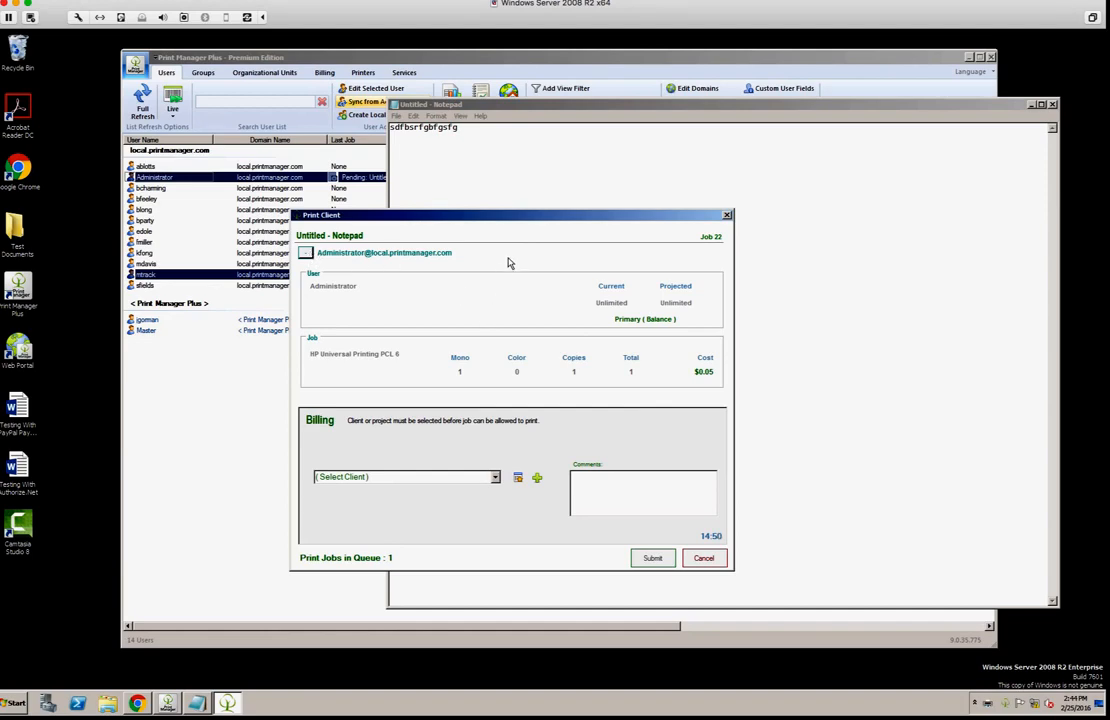
left_click_drag(507, 219, 507, 162)
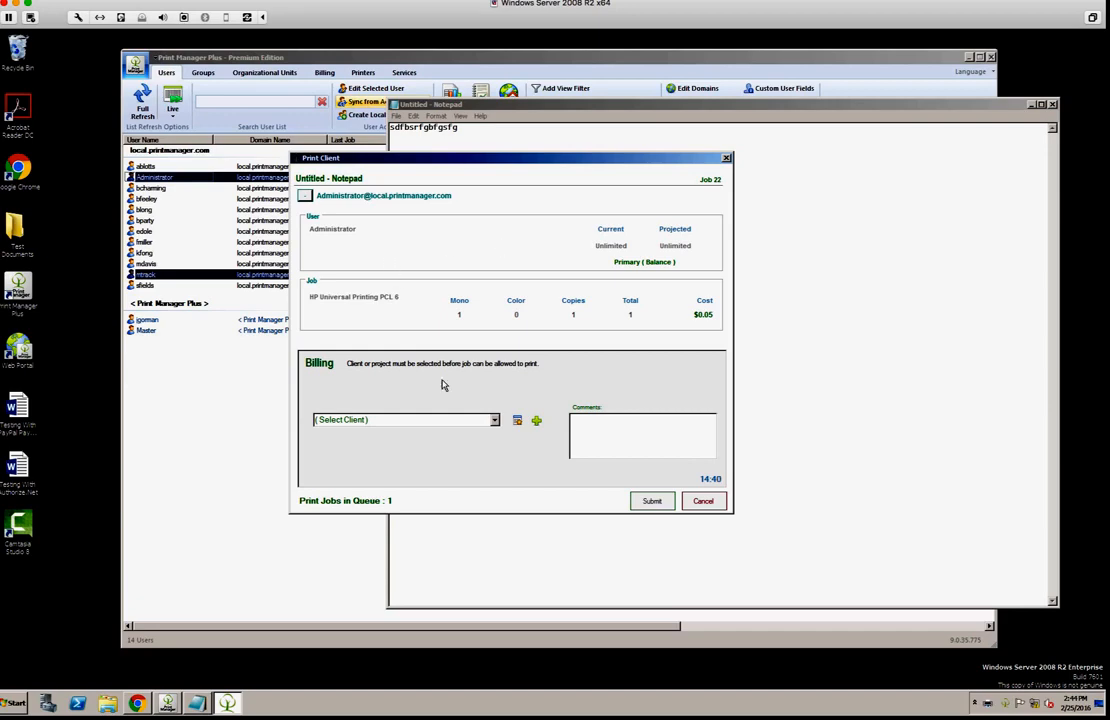
Step: Bill the pending Notepad job to Client D and its project Matter Fred in the Print Client prompt
left_click(494, 422)
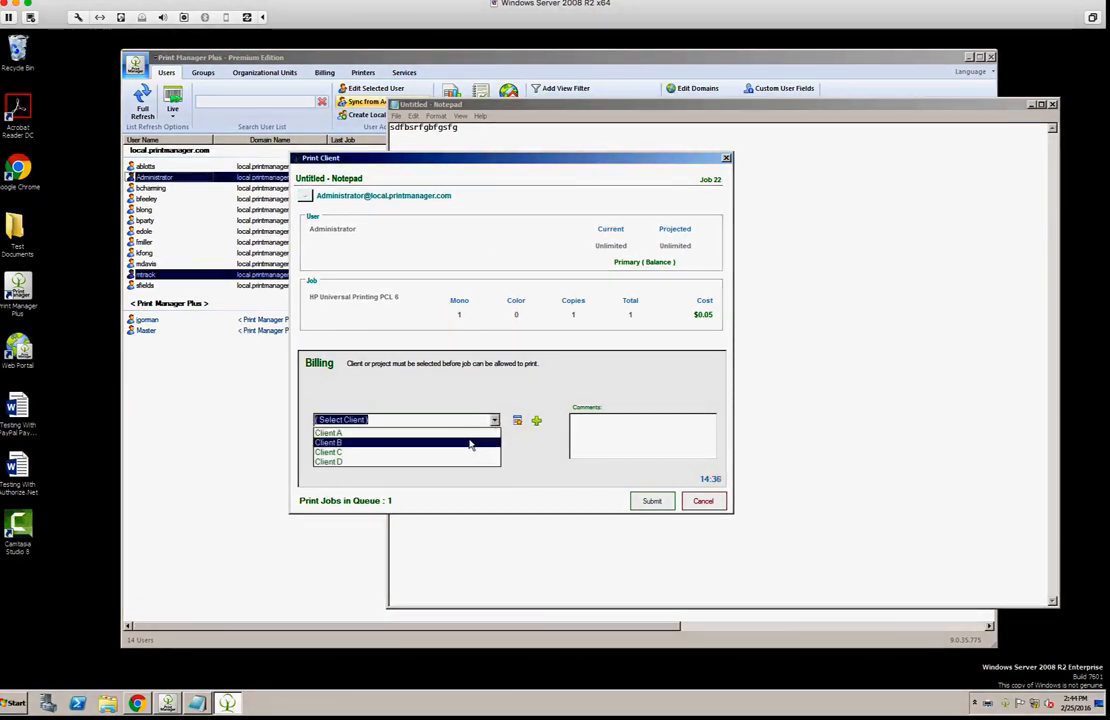
left_click(404, 461)
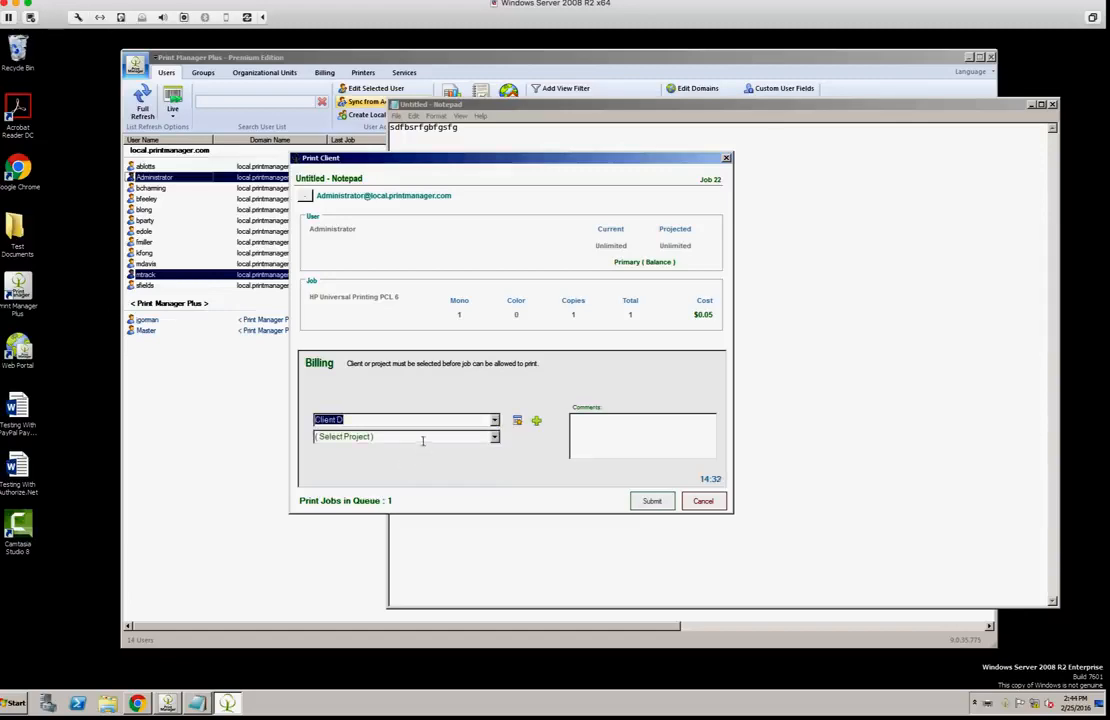
left_click(432, 436)
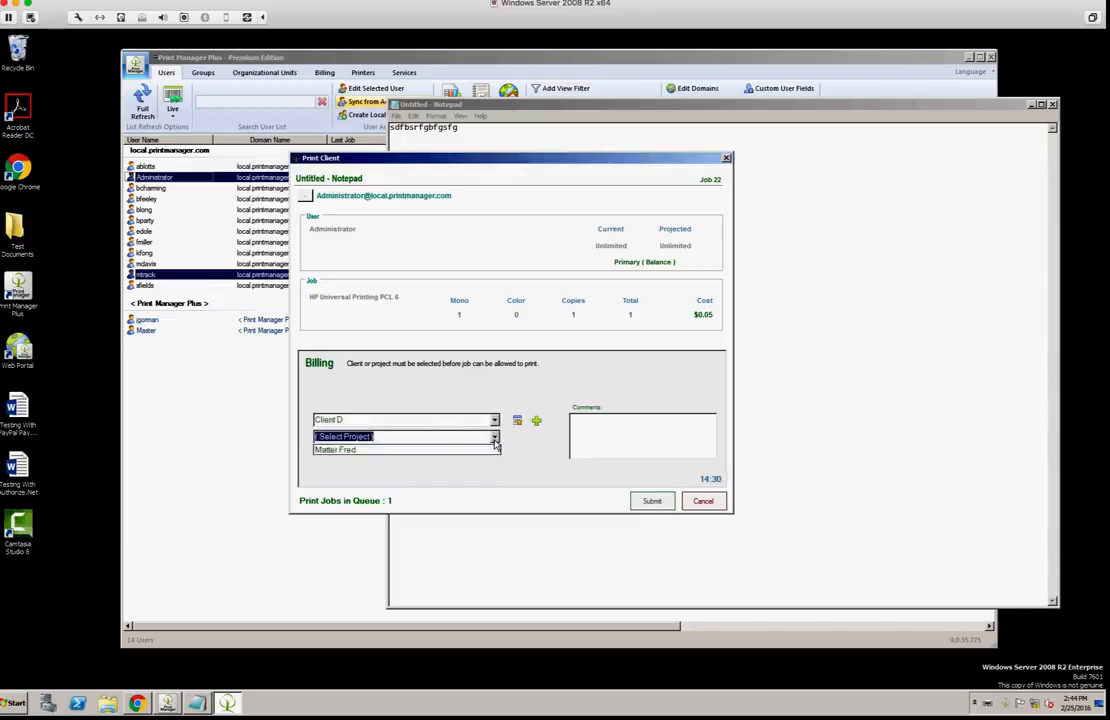
left_click(476, 449)
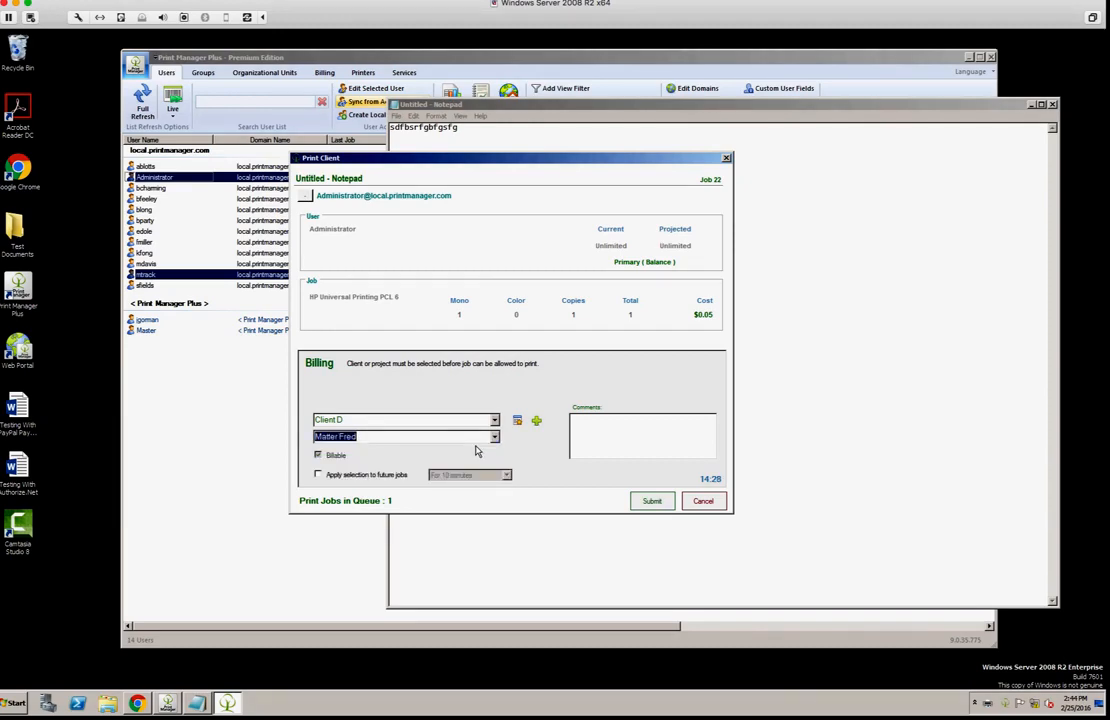
Step: Add the Client D and Matter Fred selection to favorites, and view the options for creating new clients and projects without using them
left_click(517, 421)
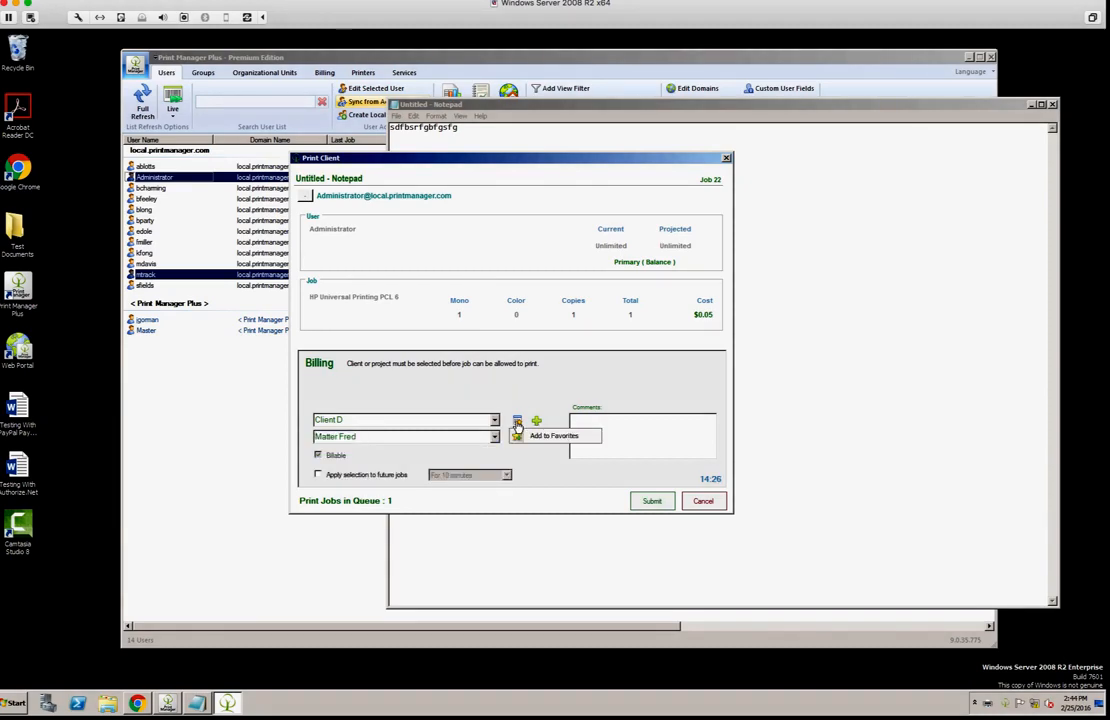
left_click(540, 435)
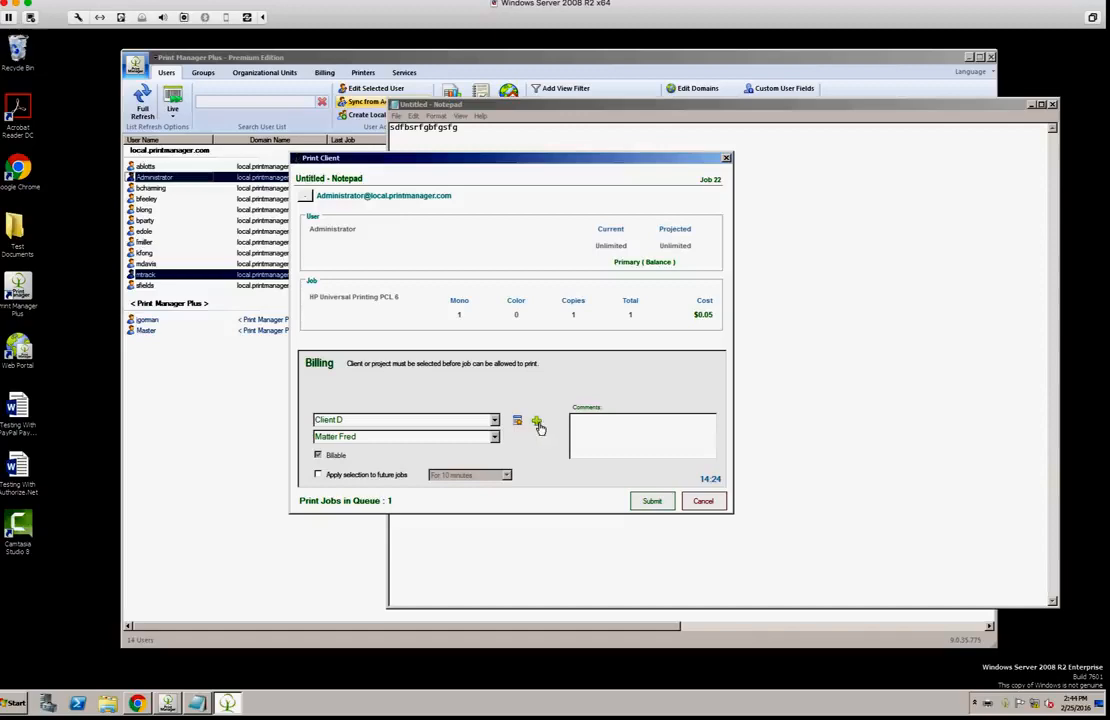
left_click(537, 423)
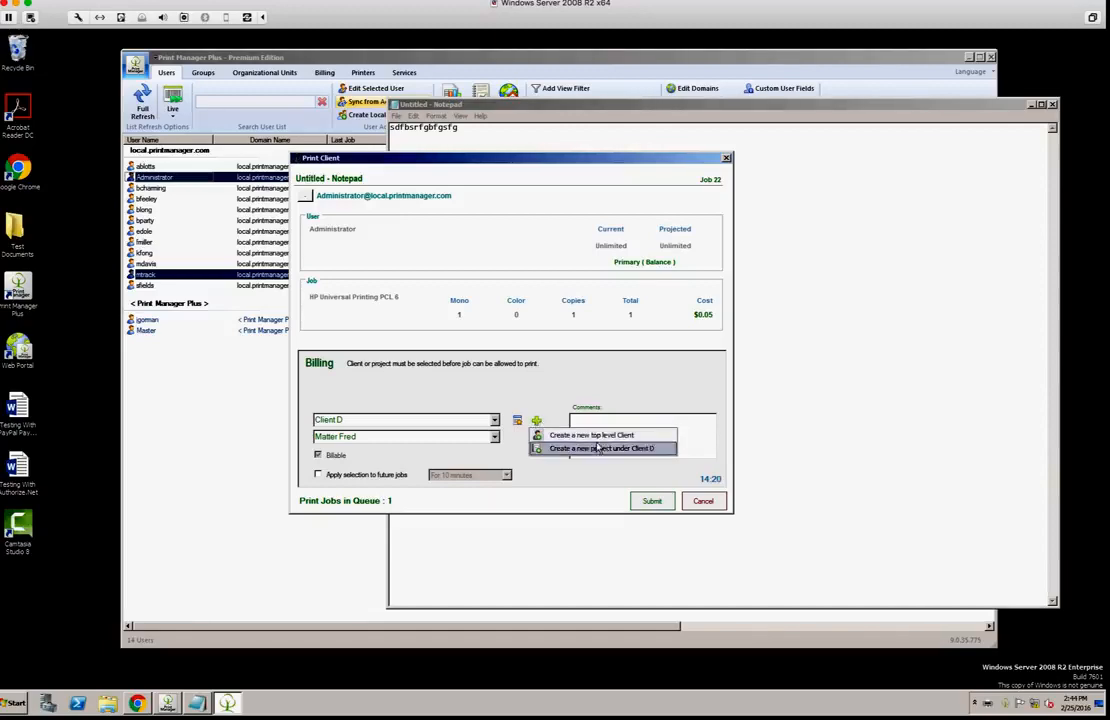
left_click(513, 385)
left_click(669, 436)
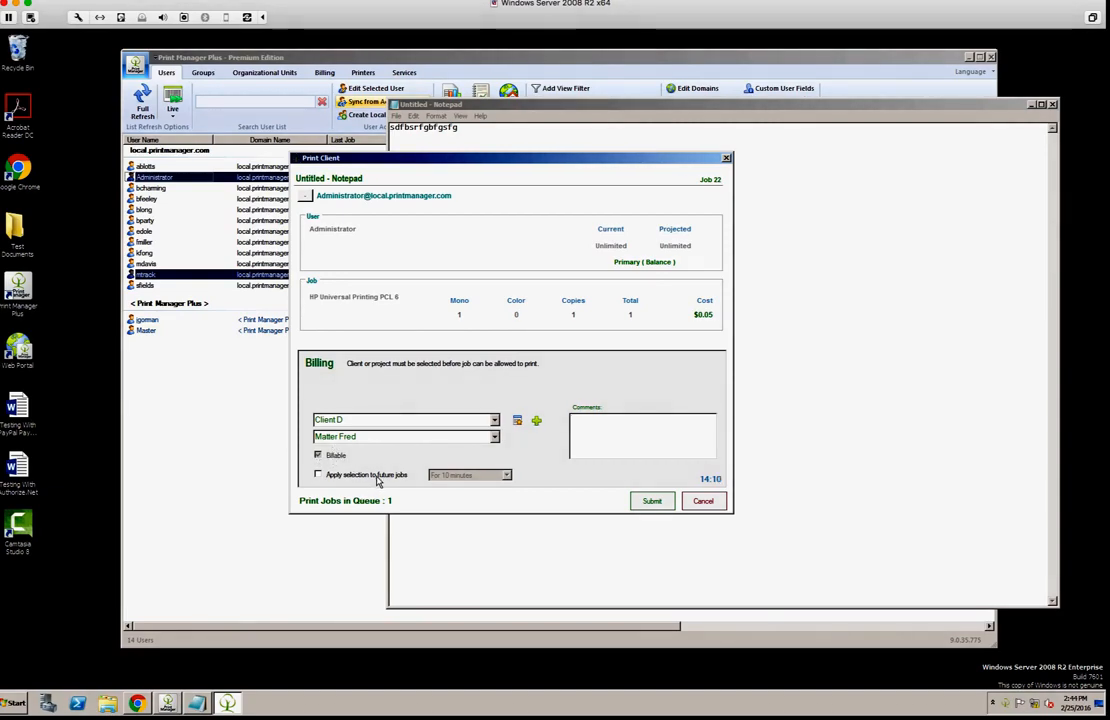
Step: Apply the billing selection to future jobs for 10 minutes, then submit the Notepad job and acknowledge its hold for web release
left_click(376, 477)
left_click(459, 481)
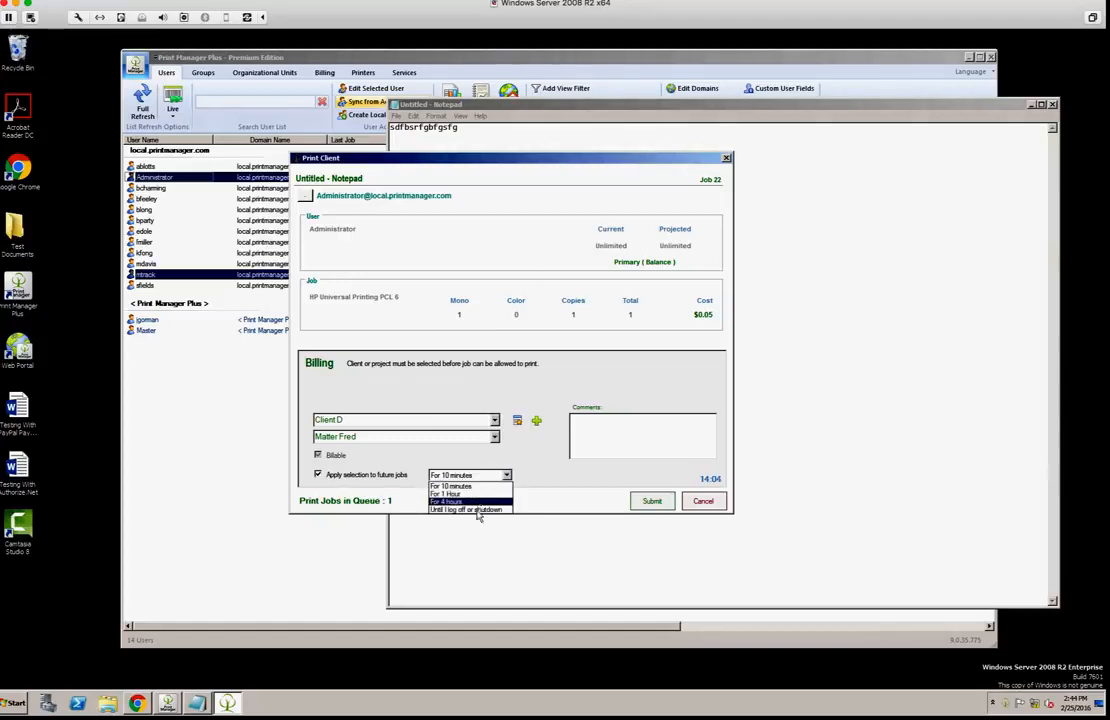
left_click(547, 475)
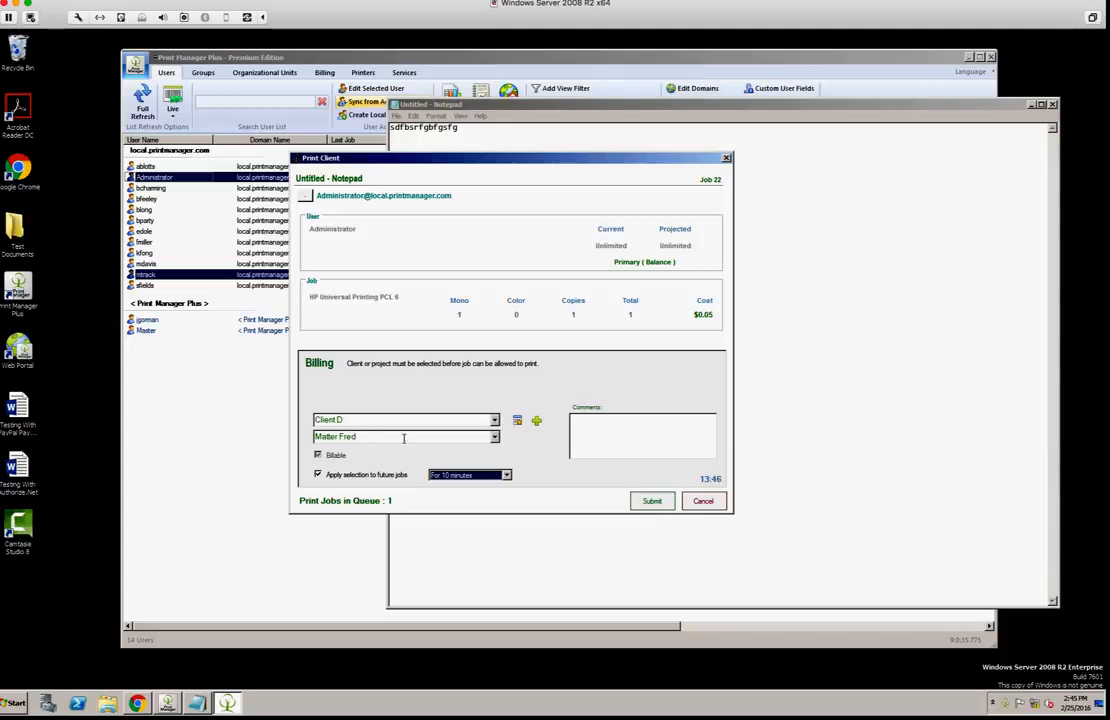
left_click(657, 505)
left_click(655, 503)
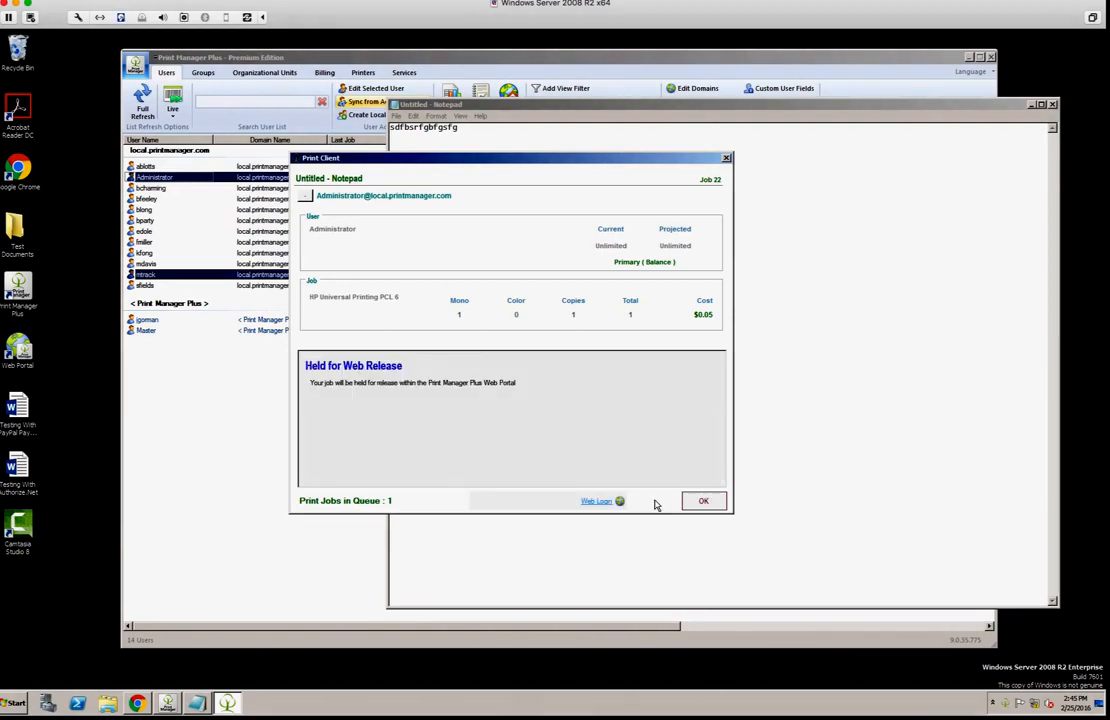
left_click(704, 503)
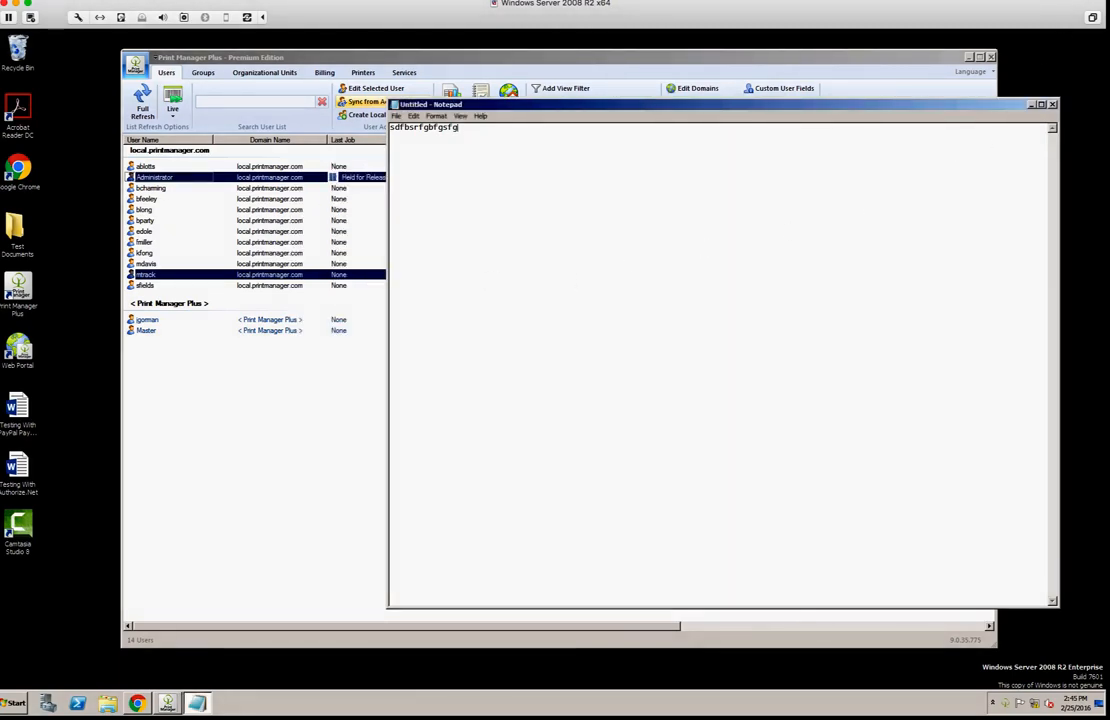
Step: Return to the Print Manager Plus user list, open the web portal's reports and log in with the saved administrator credentials
left_click(825, 59)
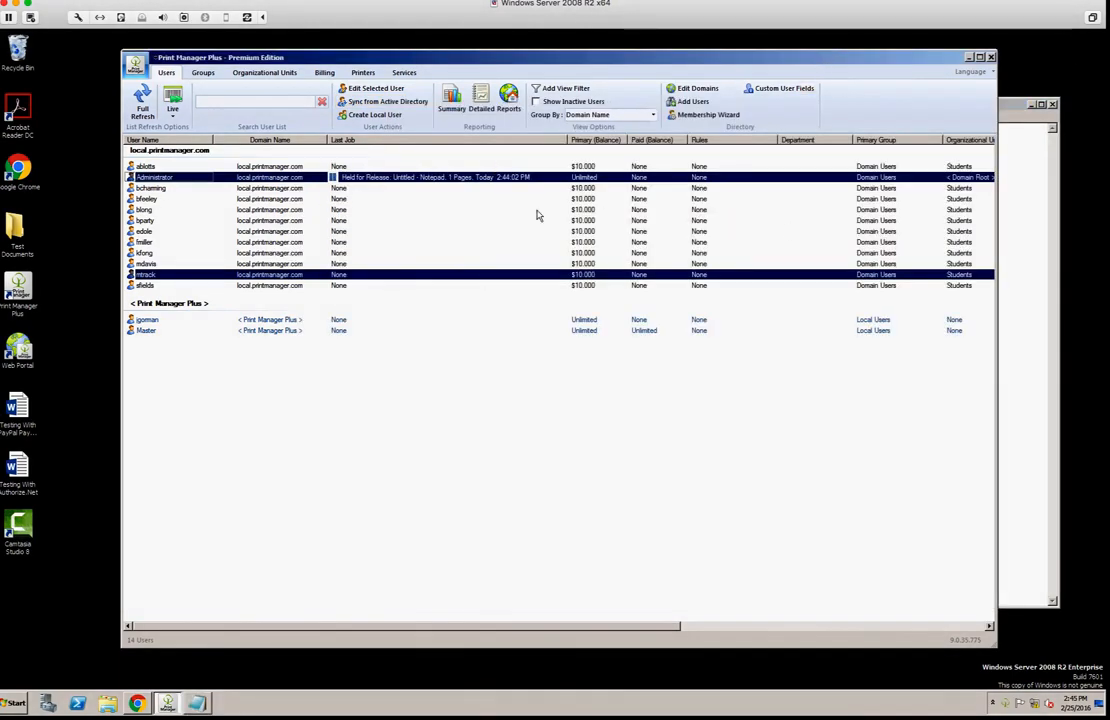
left_click(466, 233)
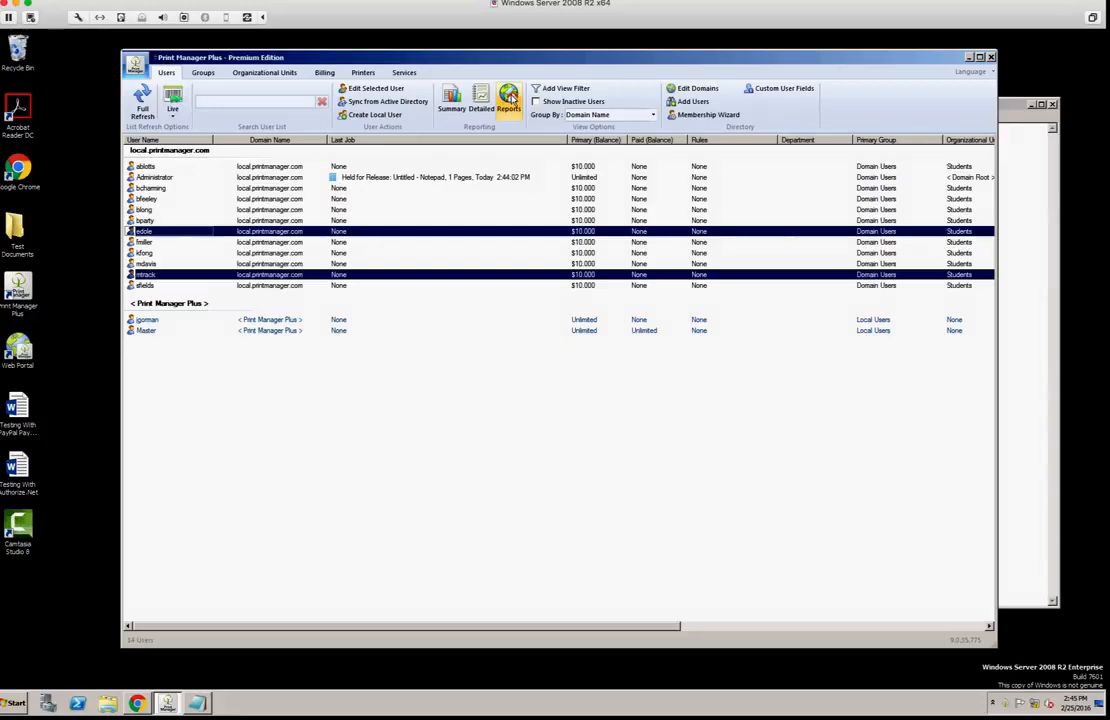
left_click(510, 97)
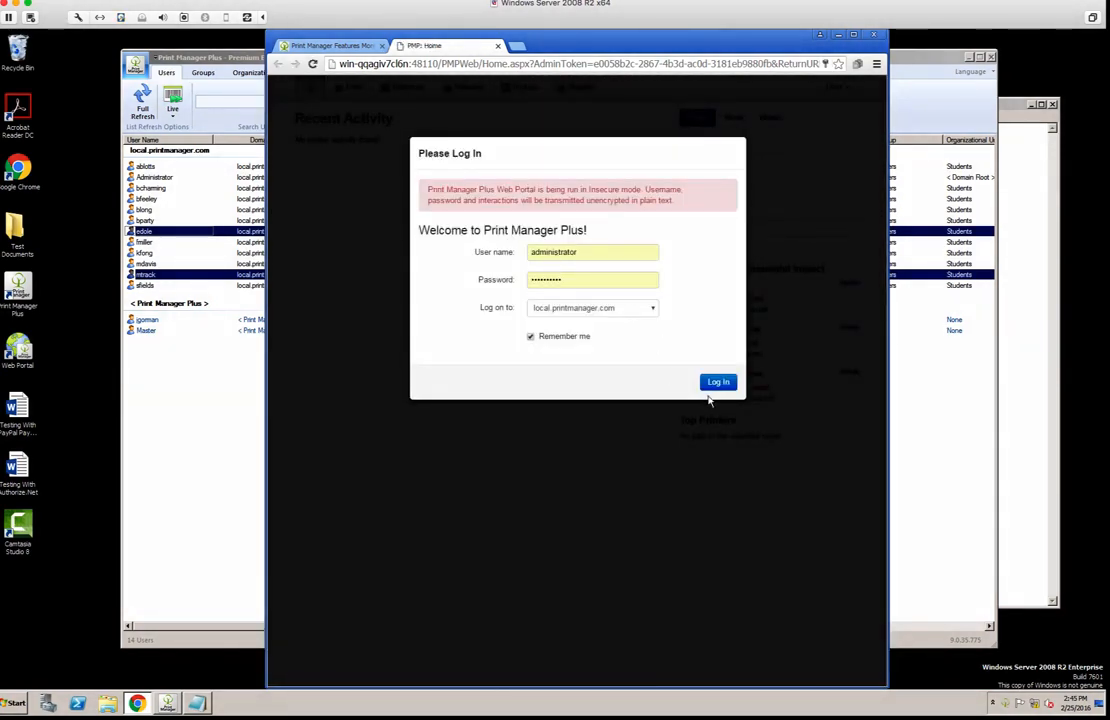
left_click(716, 385)
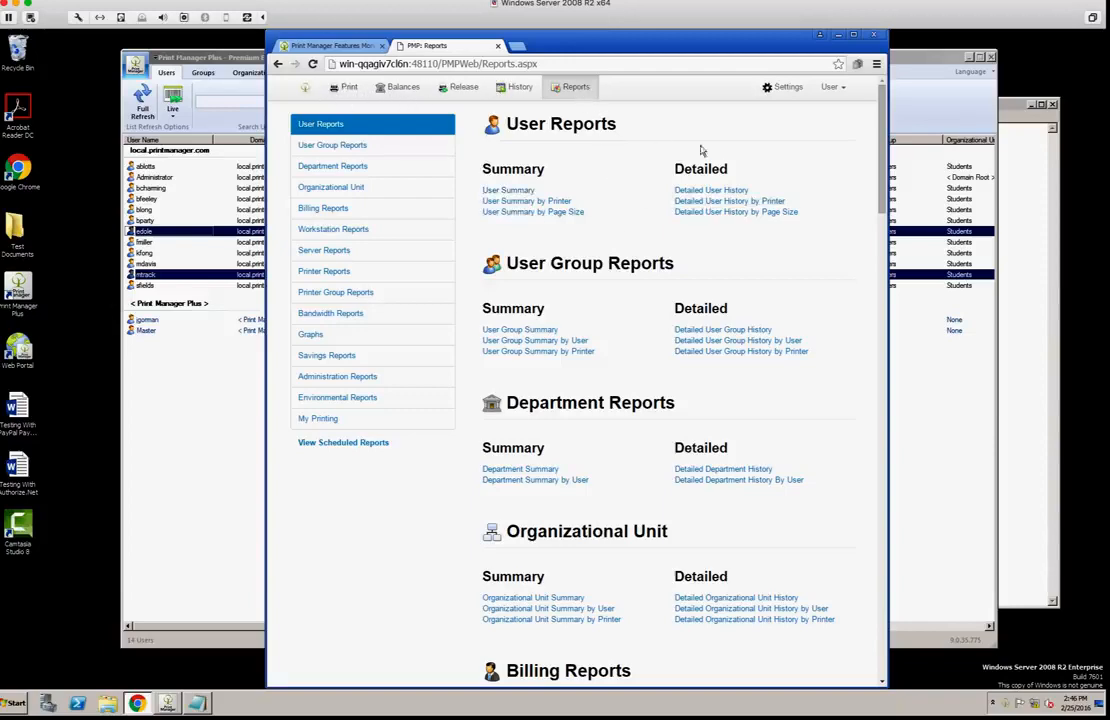
Step: Examine the web portal's general settings, including available features, login greeting, login redirect and authentication method choices
left_click(788, 88)
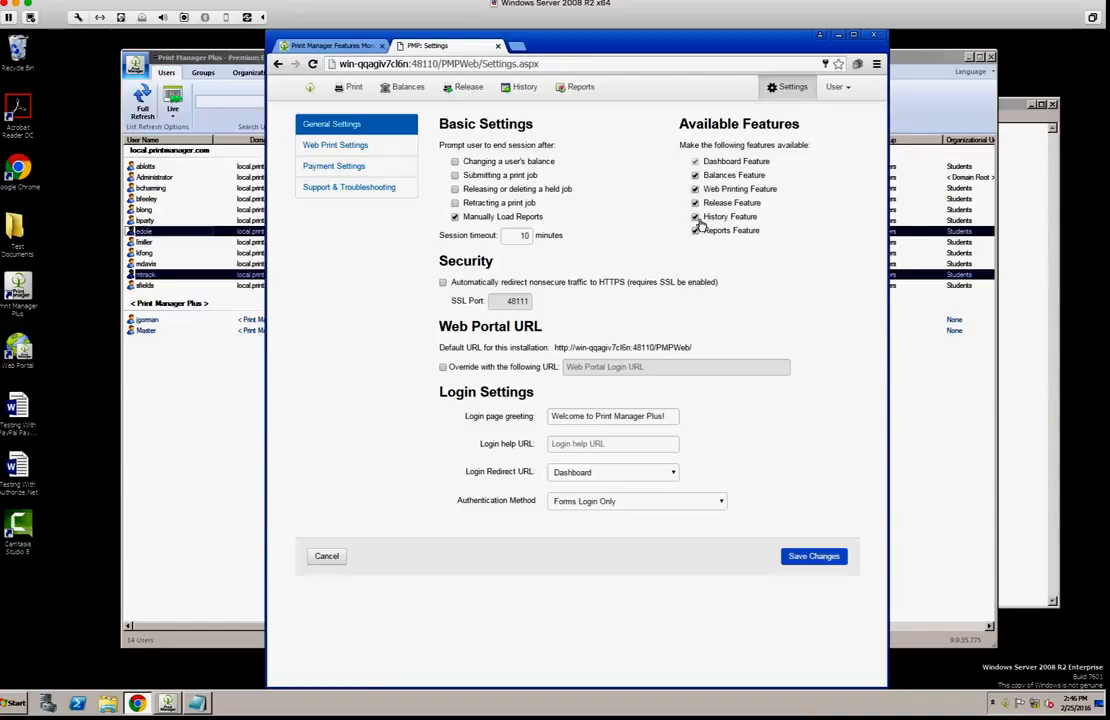
left_click(641, 473)
left_click(777, 461)
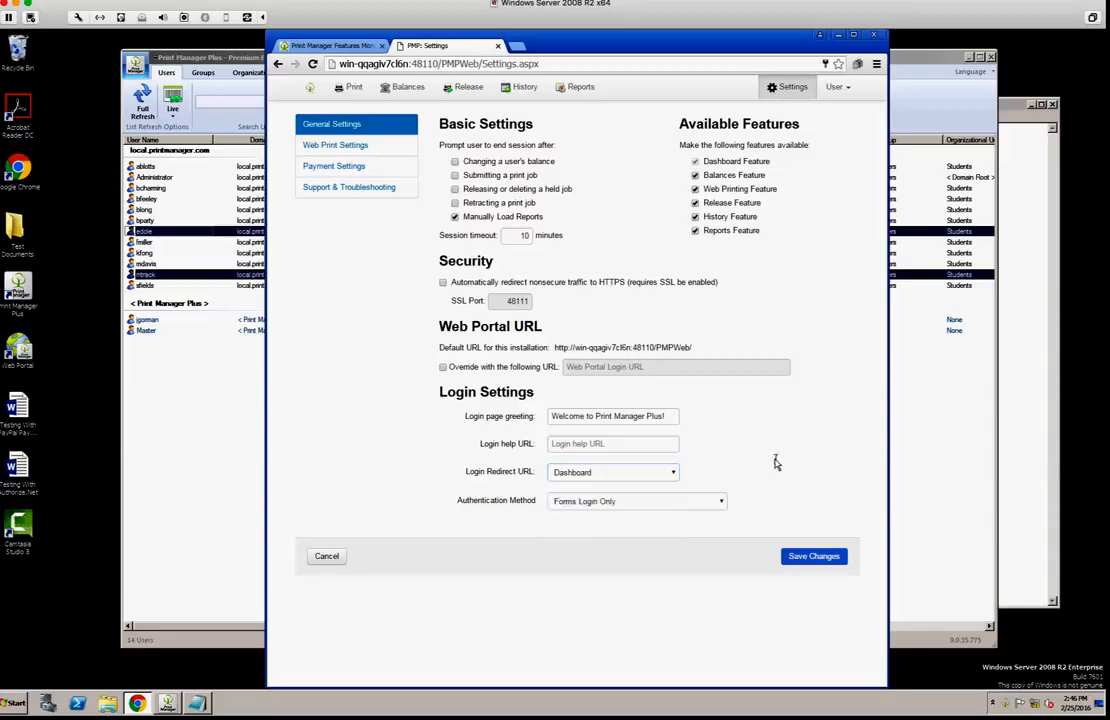
left_click(665, 421)
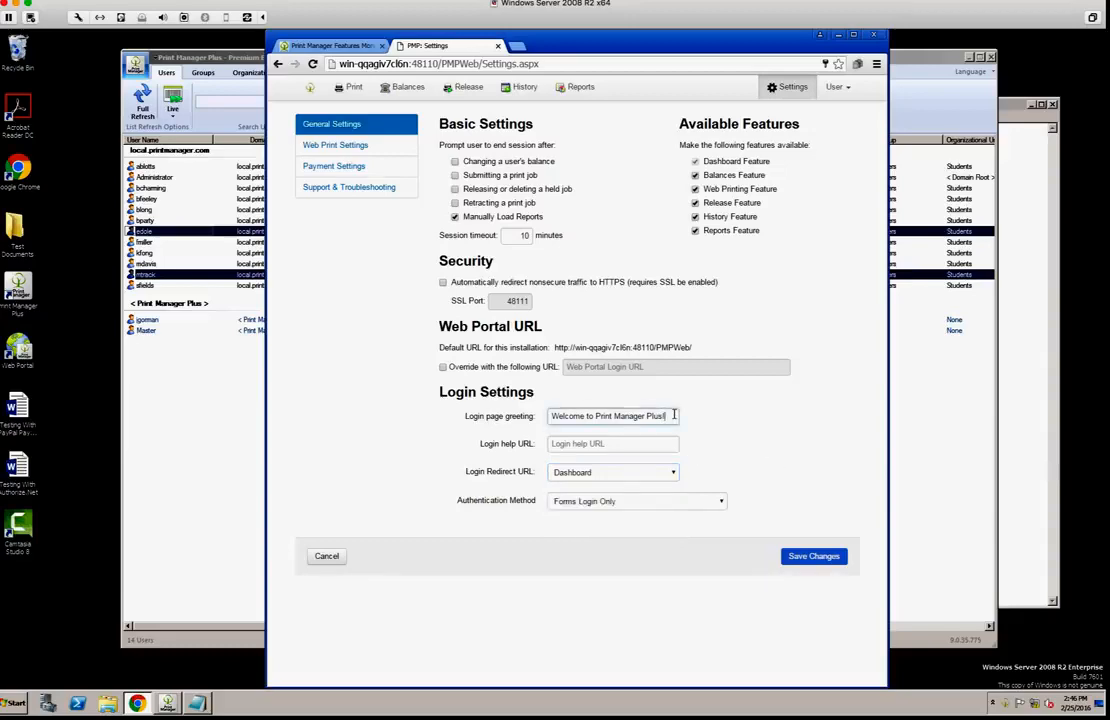
left_click(638, 505)
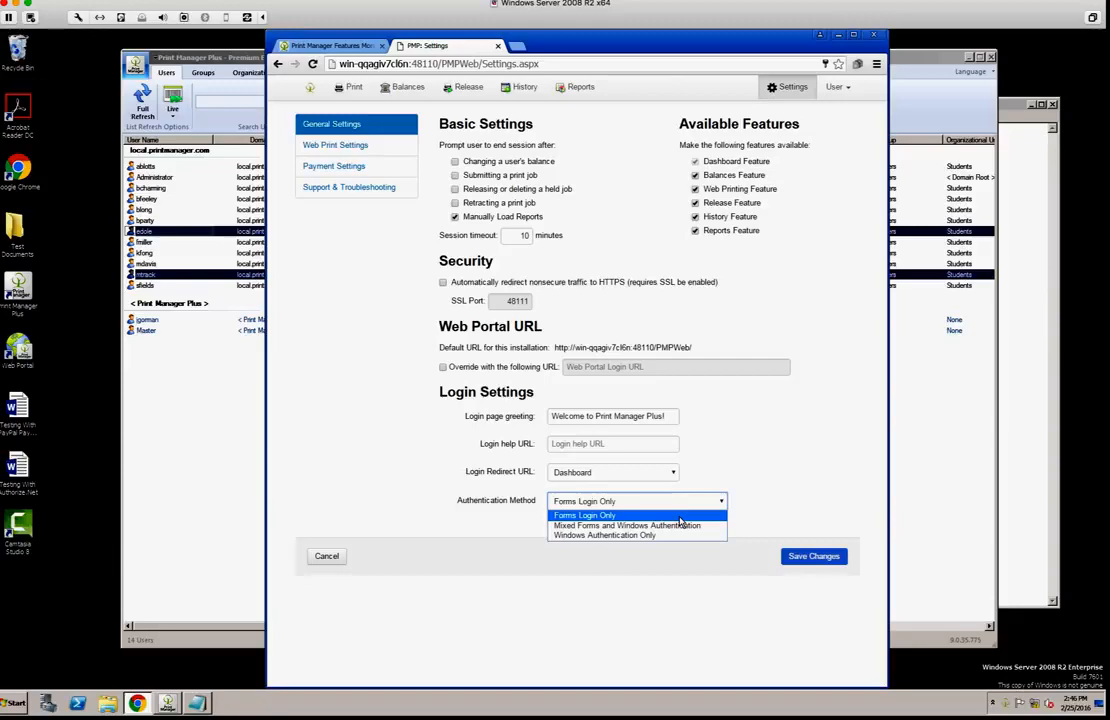
left_click(686, 515)
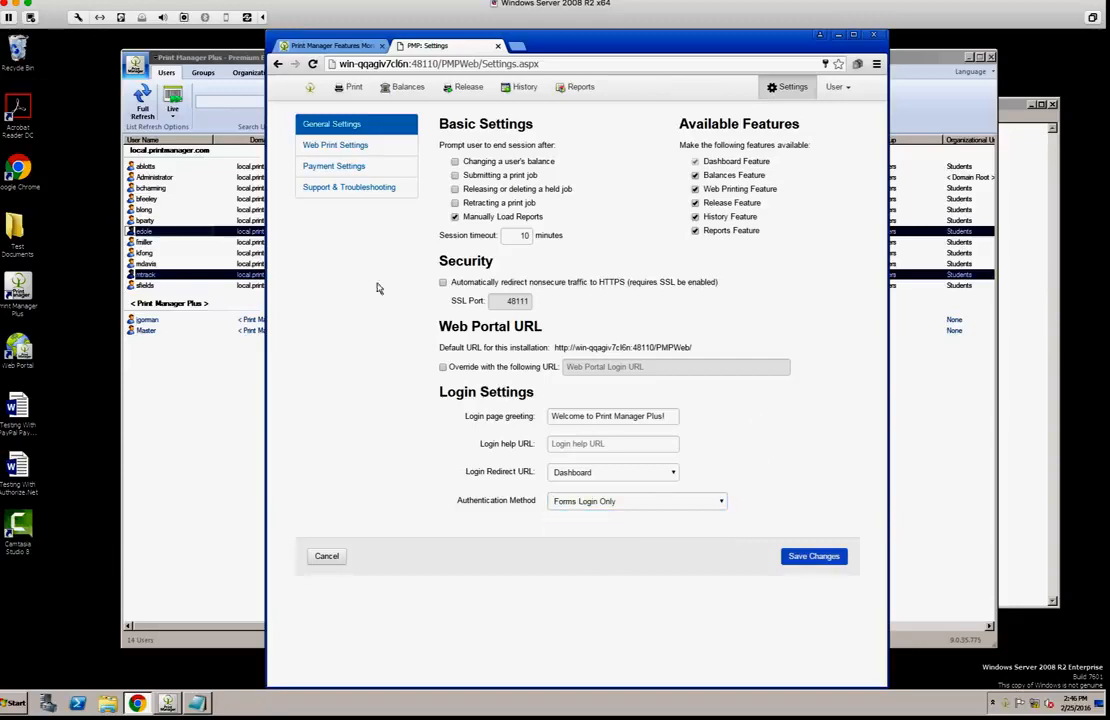
Step: Review the Web Print settings for printer grouping, file storage limits, the time unit for deleting uploaded files and allowed file types
left_click(345, 147)
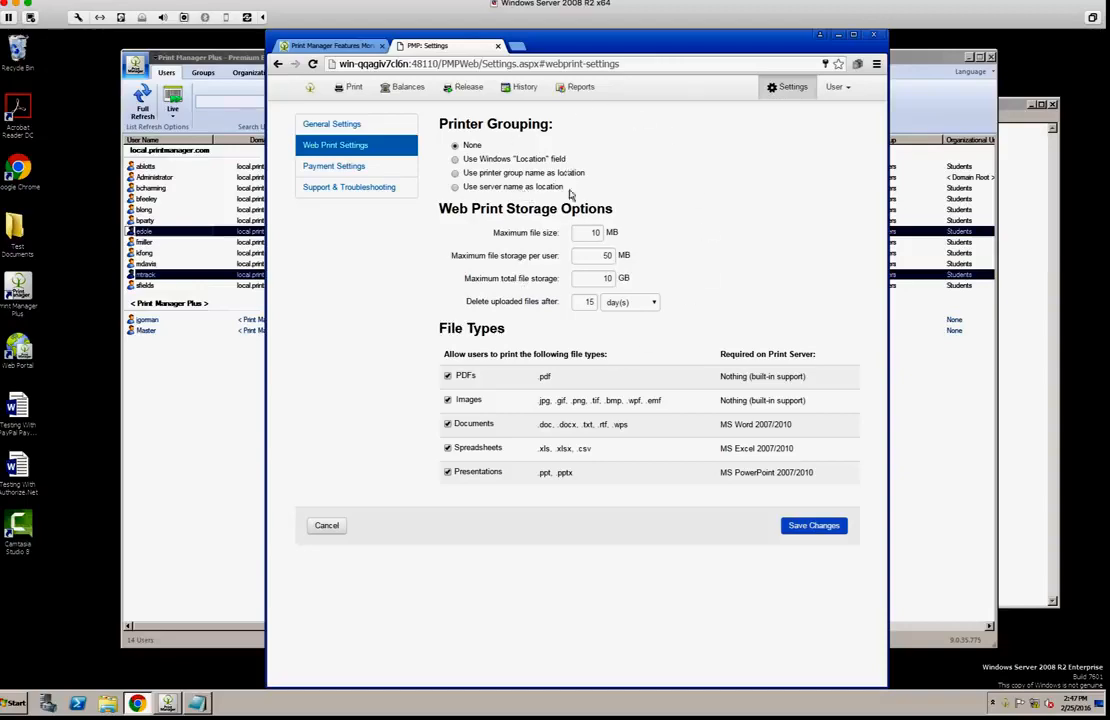
left_click(580, 237)
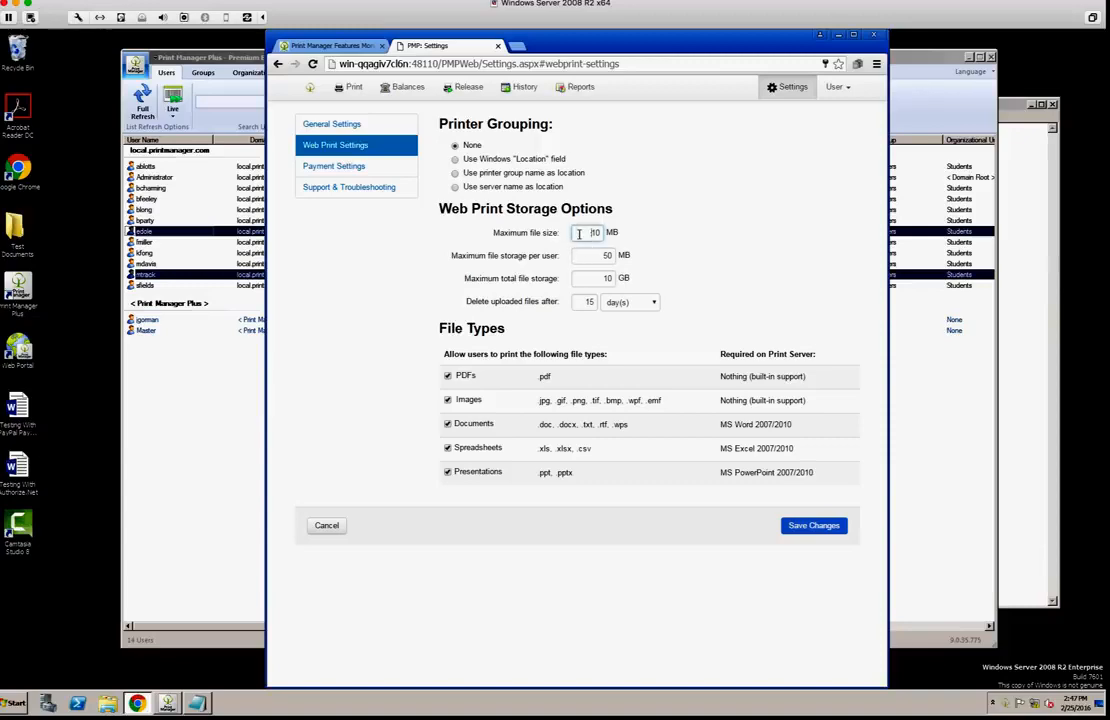
left_click(579, 255)
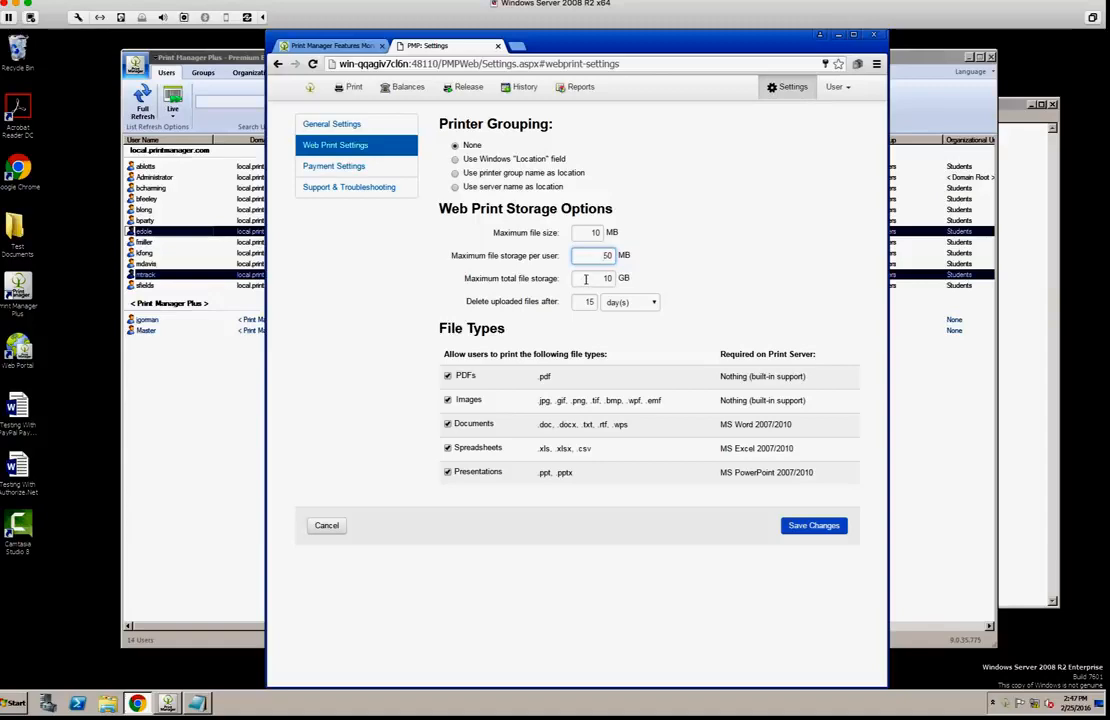
left_click(586, 278)
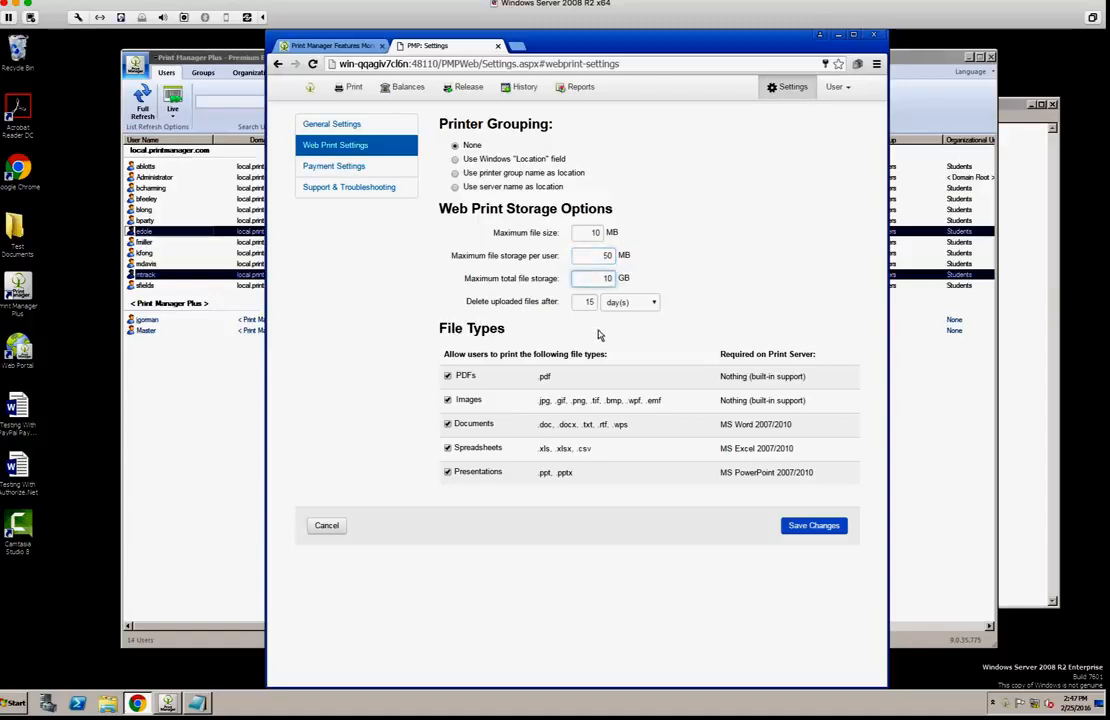
left_click(648, 304)
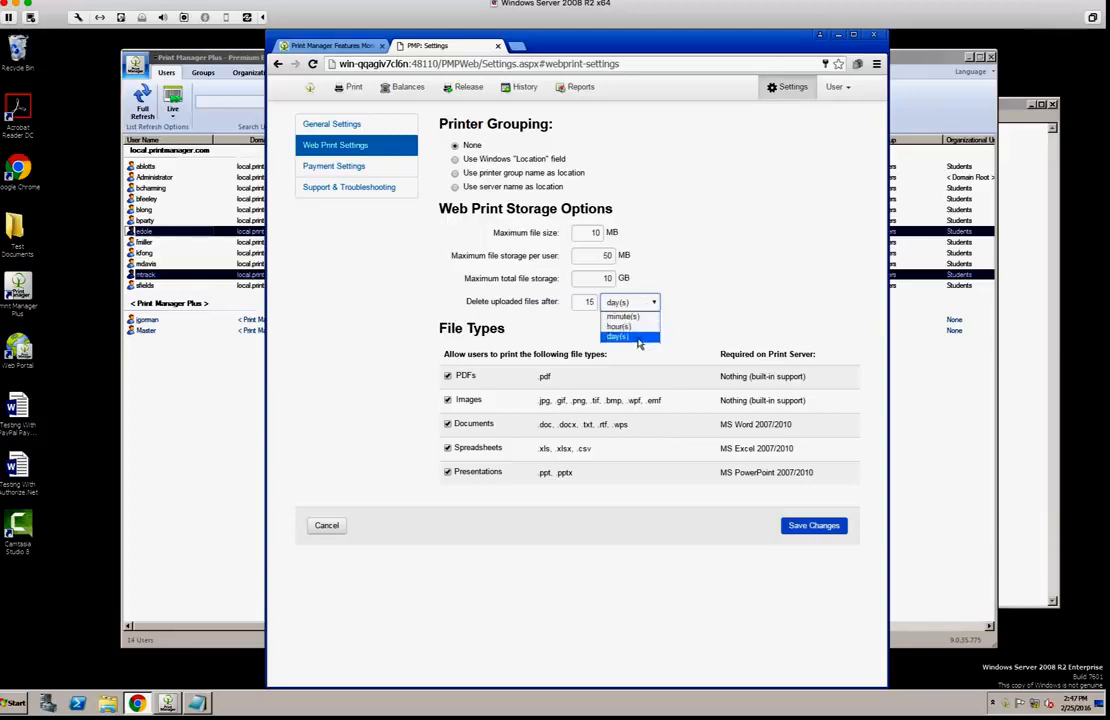
left_click(700, 250)
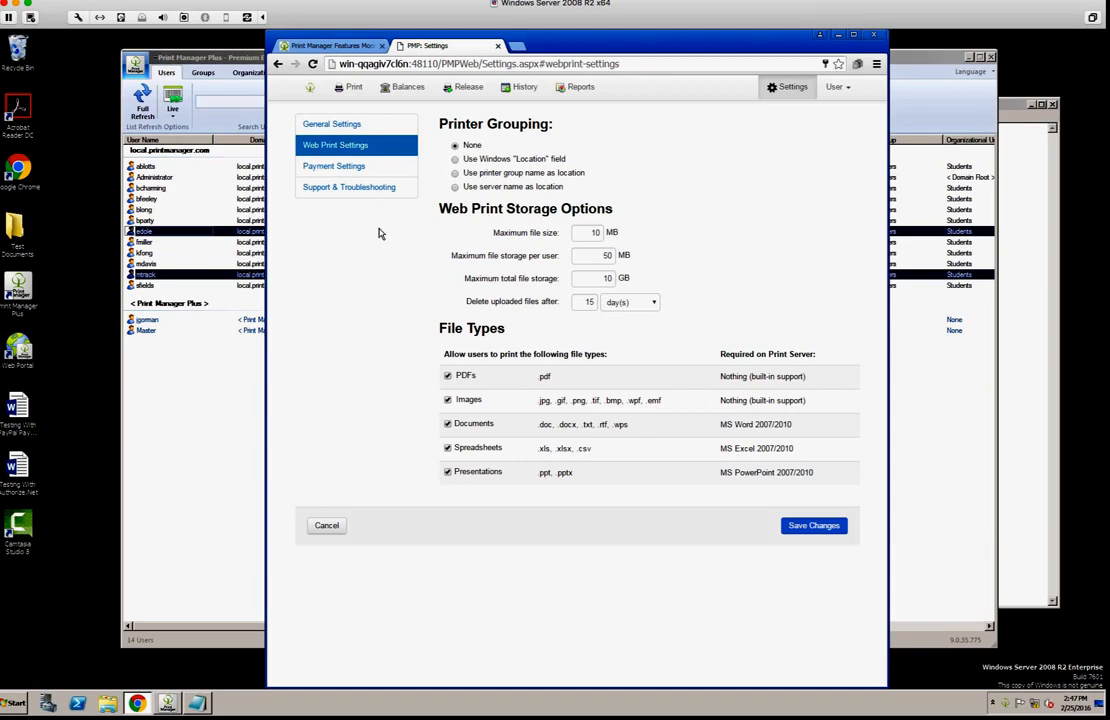
Step: Try Cybersource as the online payment method and toggle the options for buying additional balance and paying for printing
left_click(344, 167)
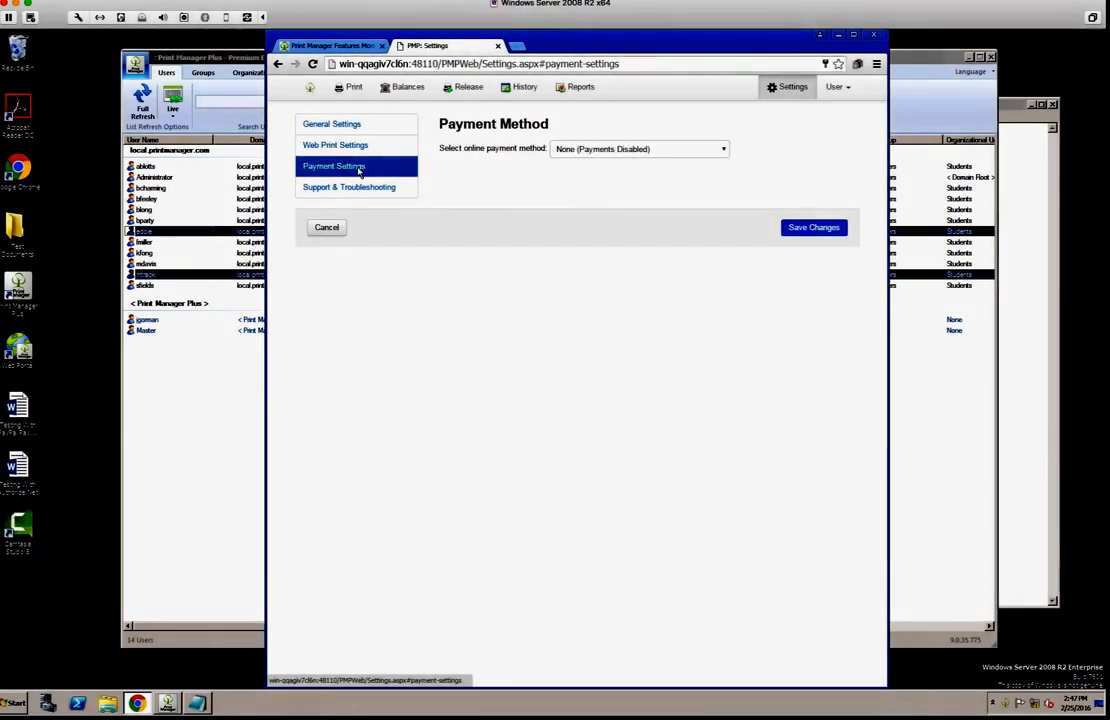
left_click(618, 149)
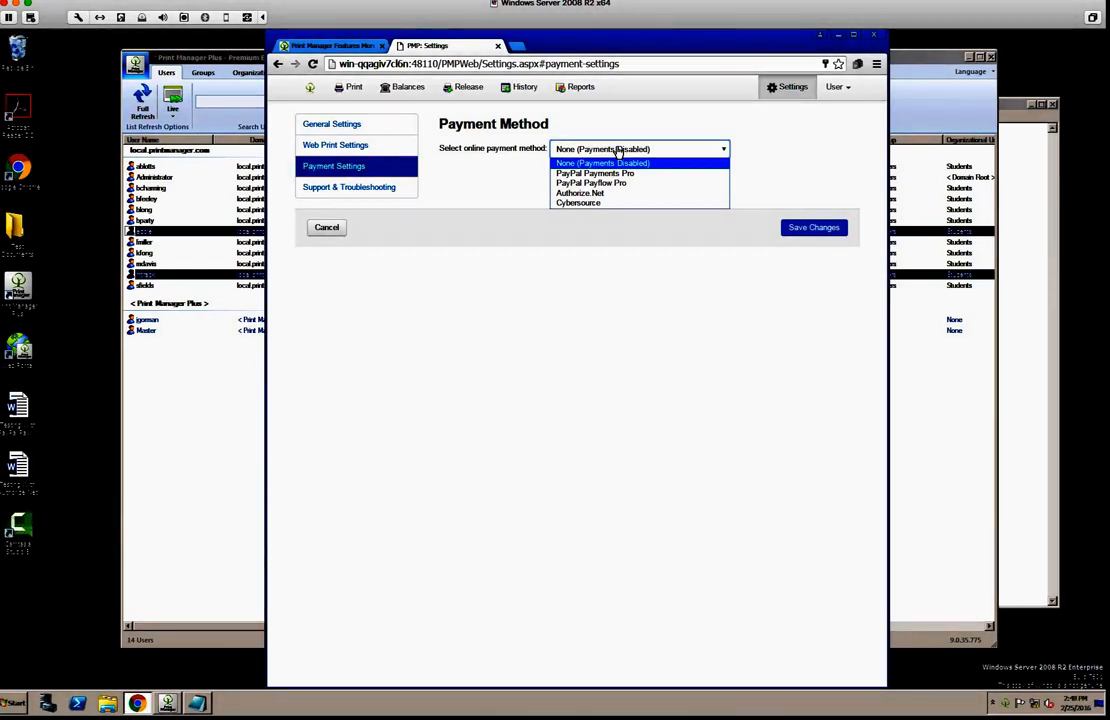
left_click(612, 204)
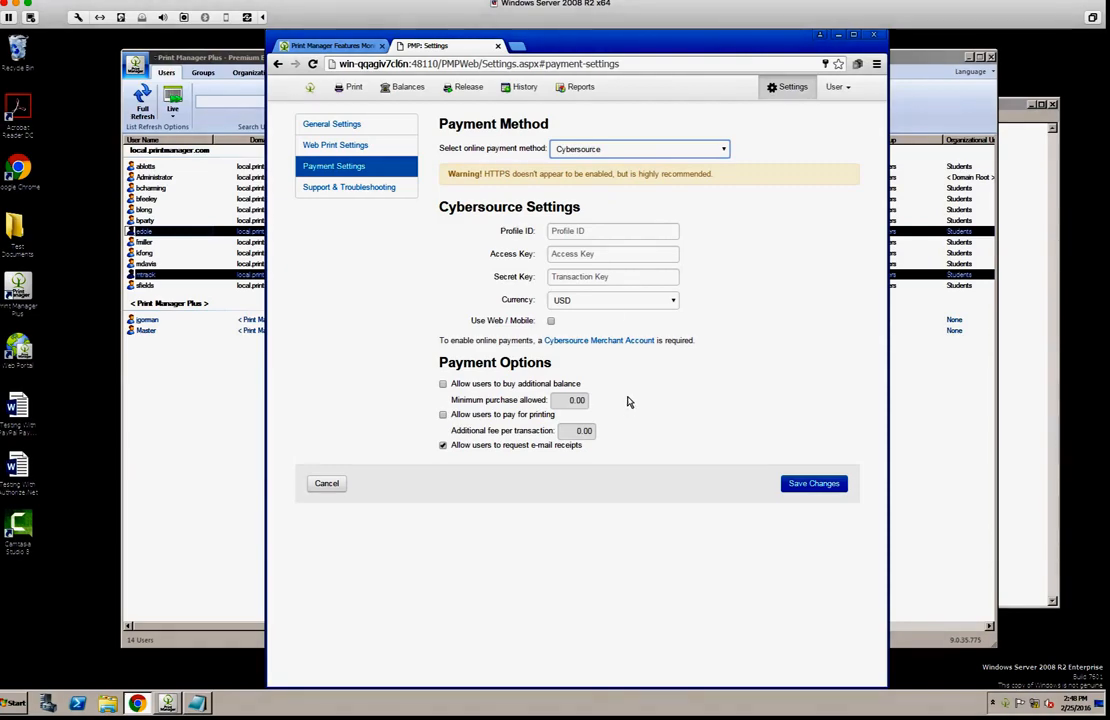
left_click(506, 386)
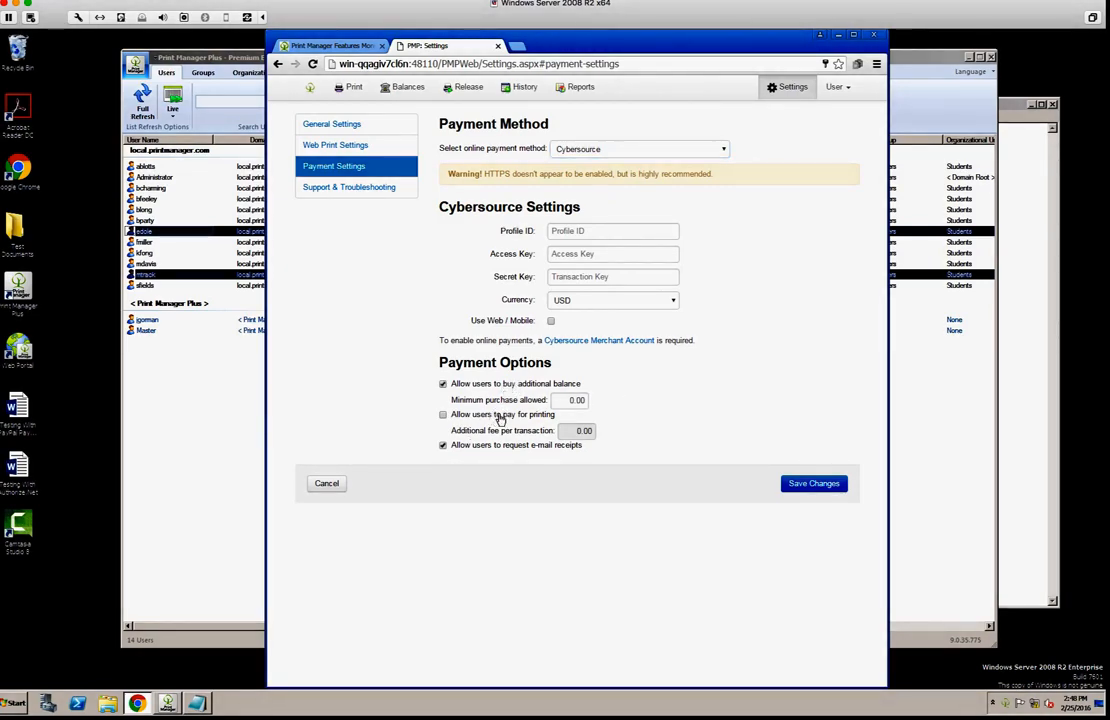
left_click(500, 416)
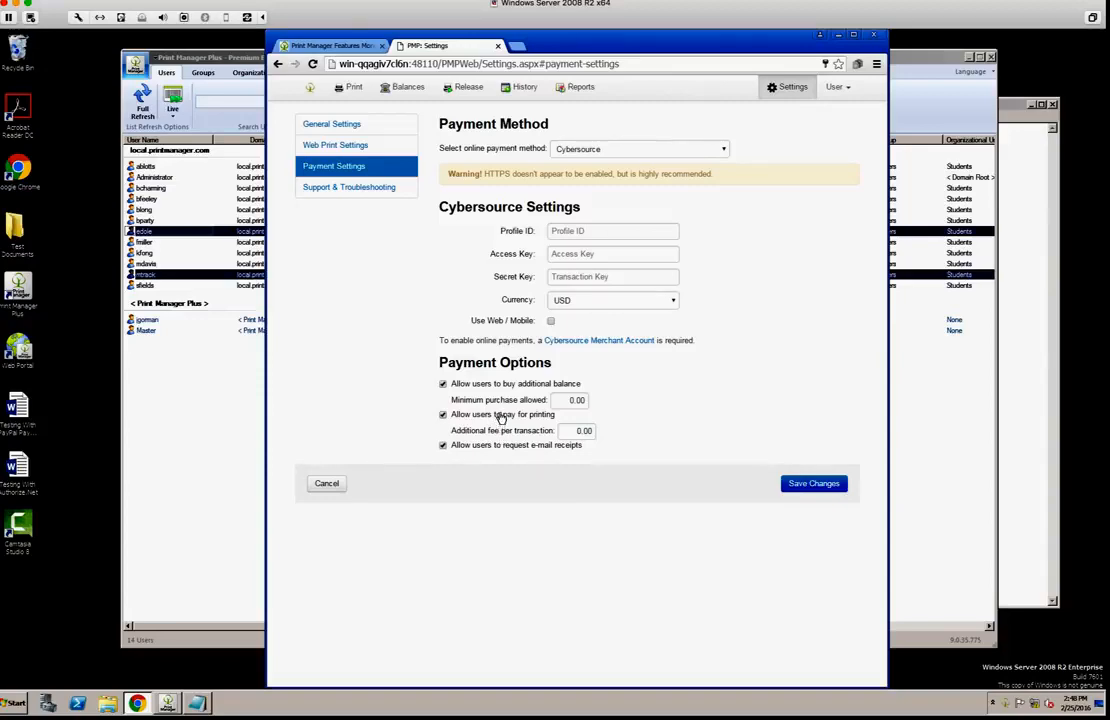
left_click(500, 416)
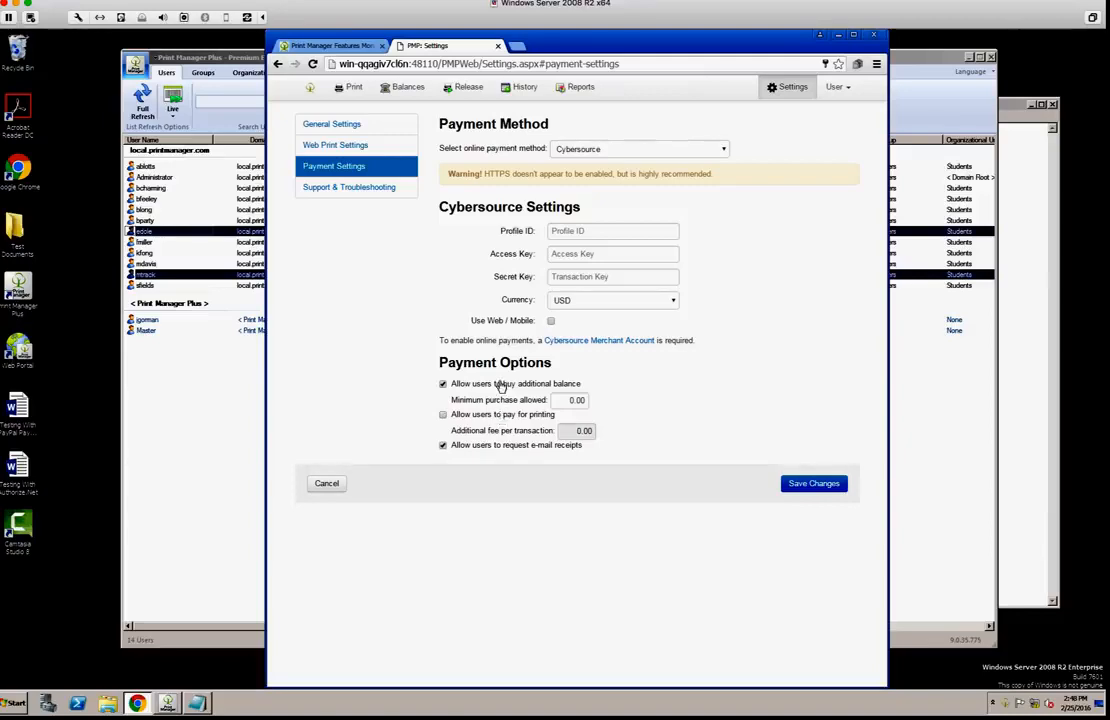
left_click(500, 385)
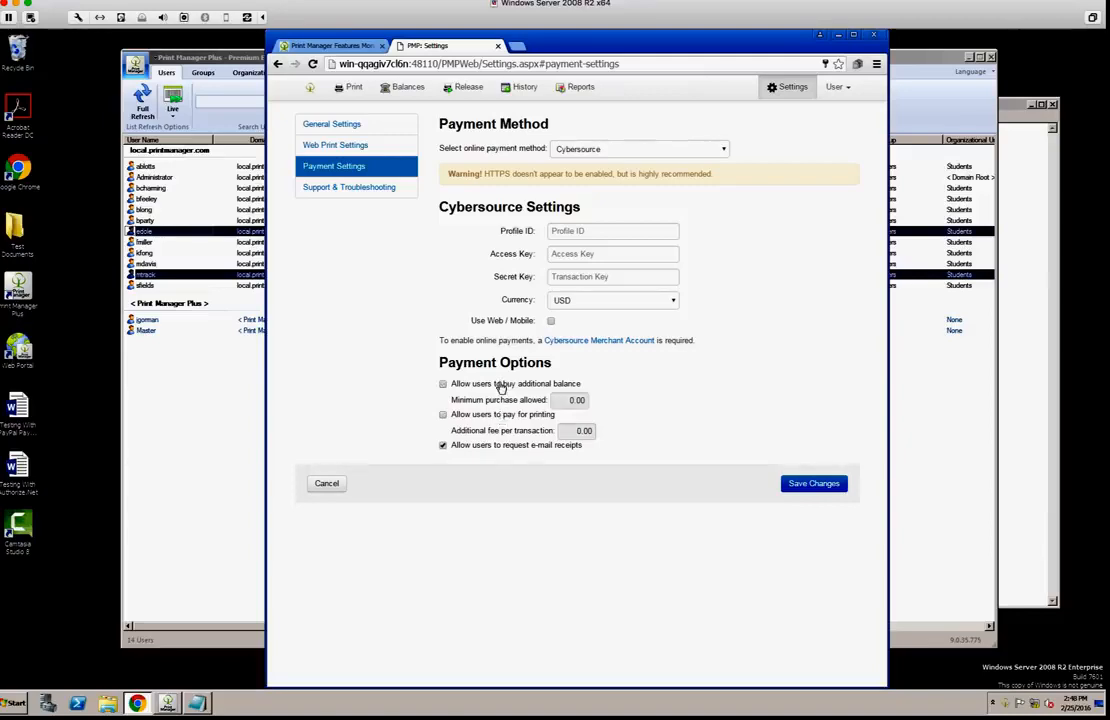
Step: Leave the payment settings without saving and view the portal dashboard's activity summary for the week and the month
left_click(311, 92)
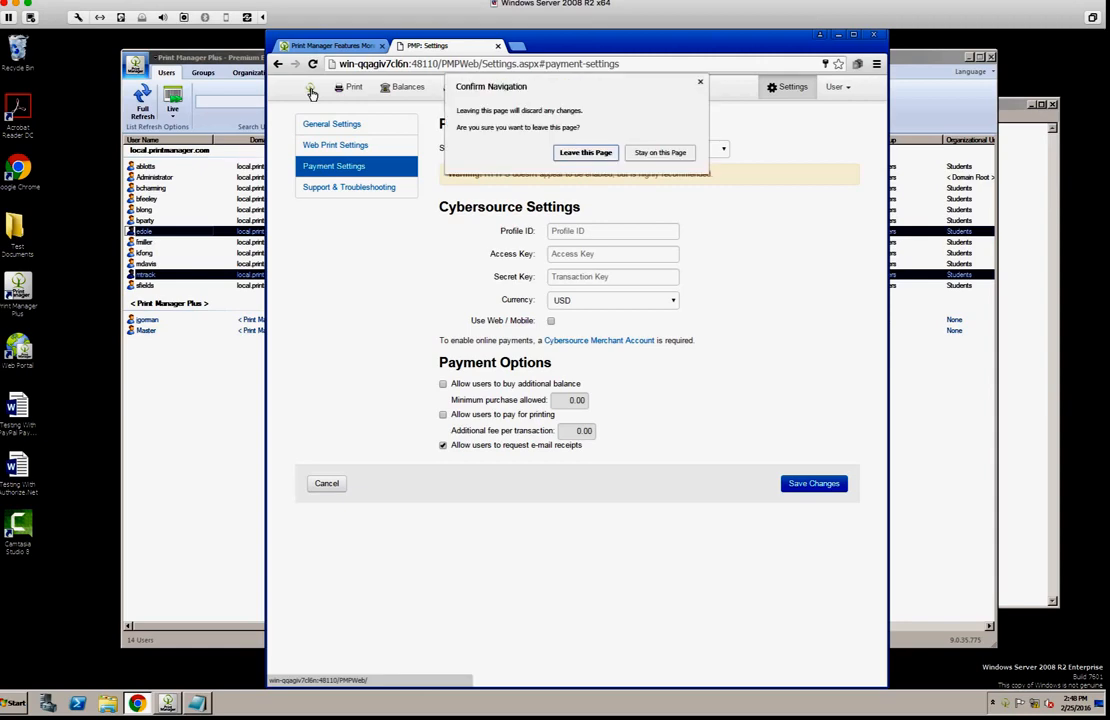
left_click(585, 153)
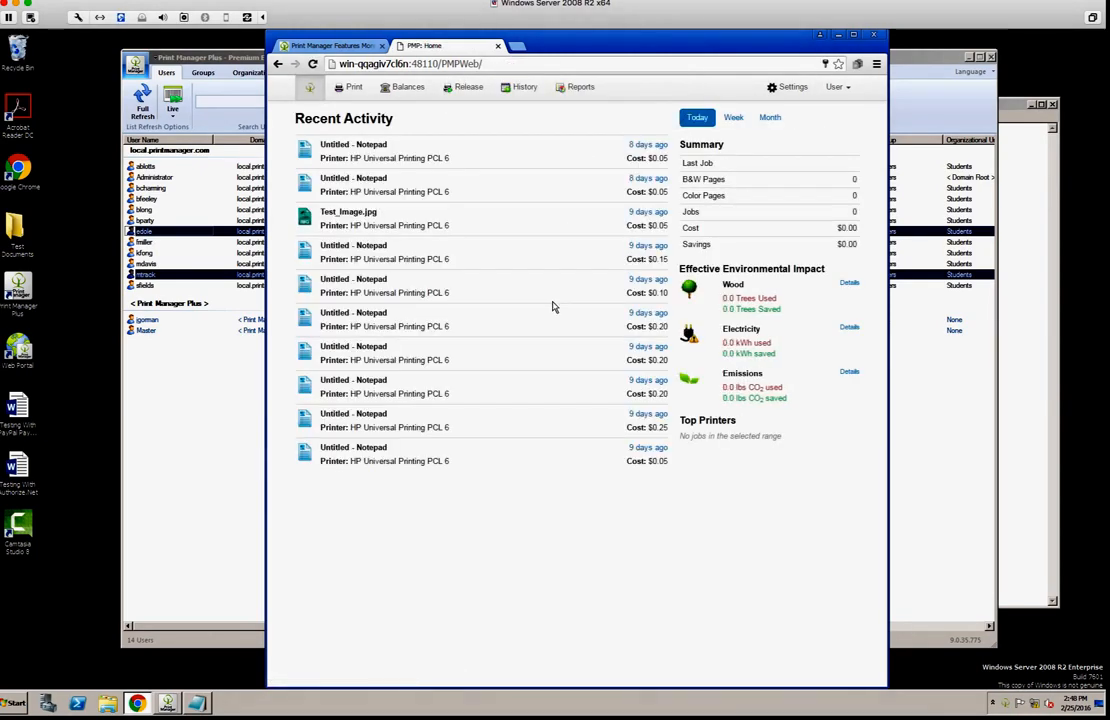
left_click(733, 117)
left_click(771, 120)
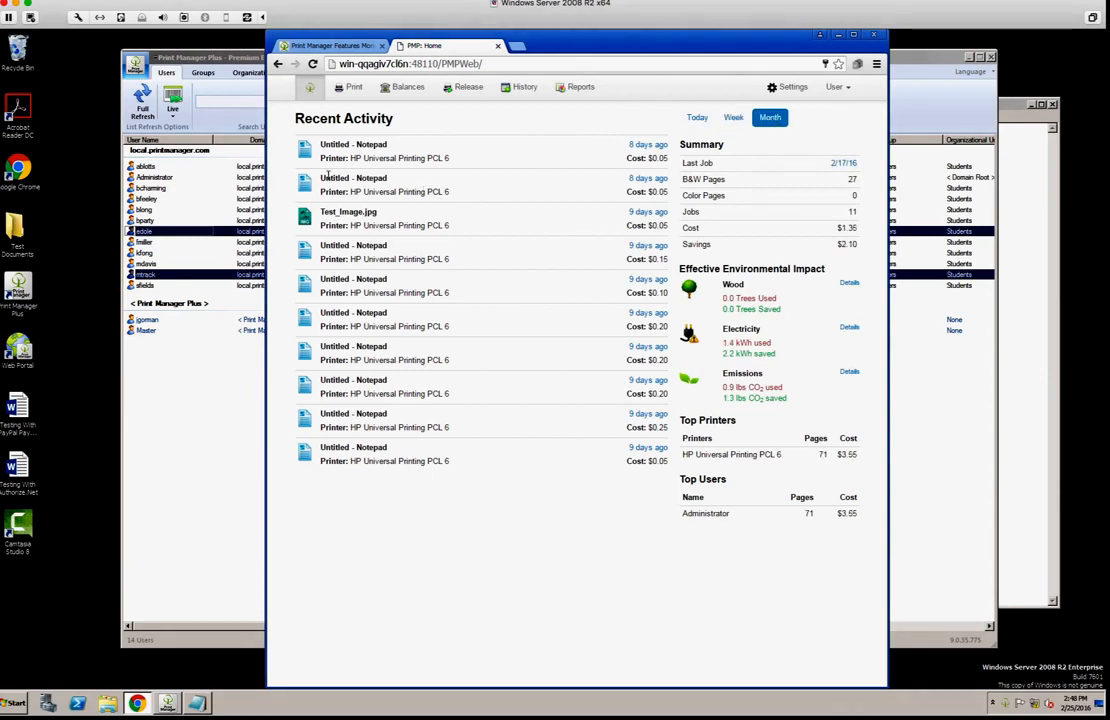
Step: Start a web print of Test_Image.jpg and choose HP Universal Printing PCL 6 as its printer
left_click(352, 87)
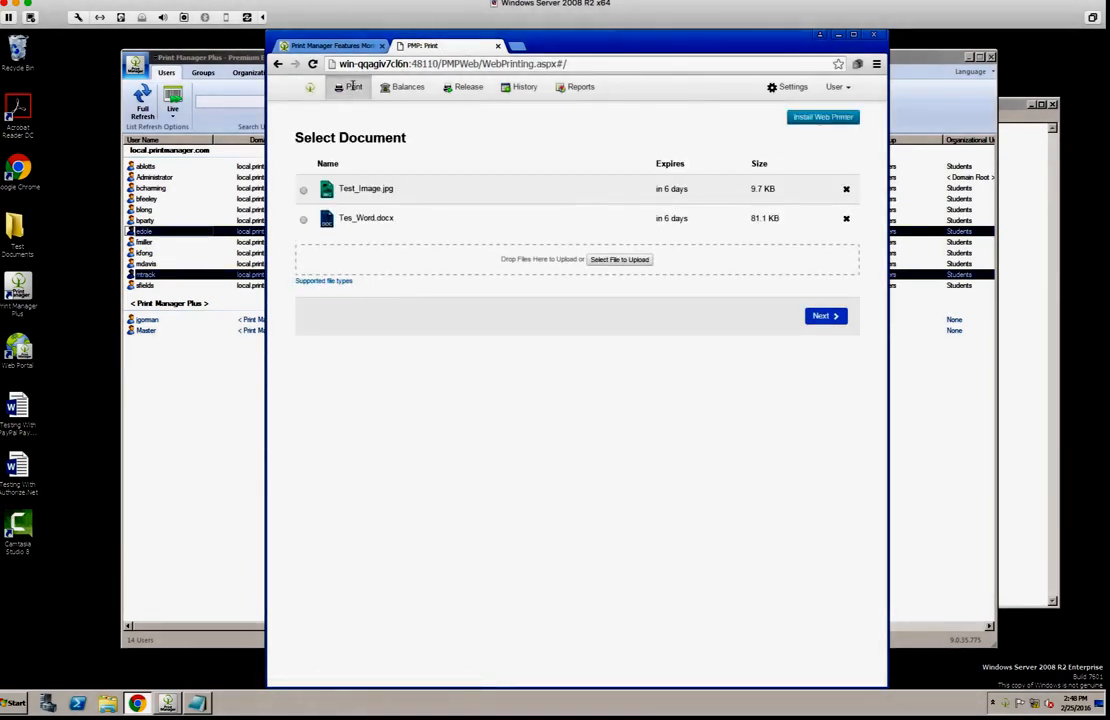
left_click(500, 196)
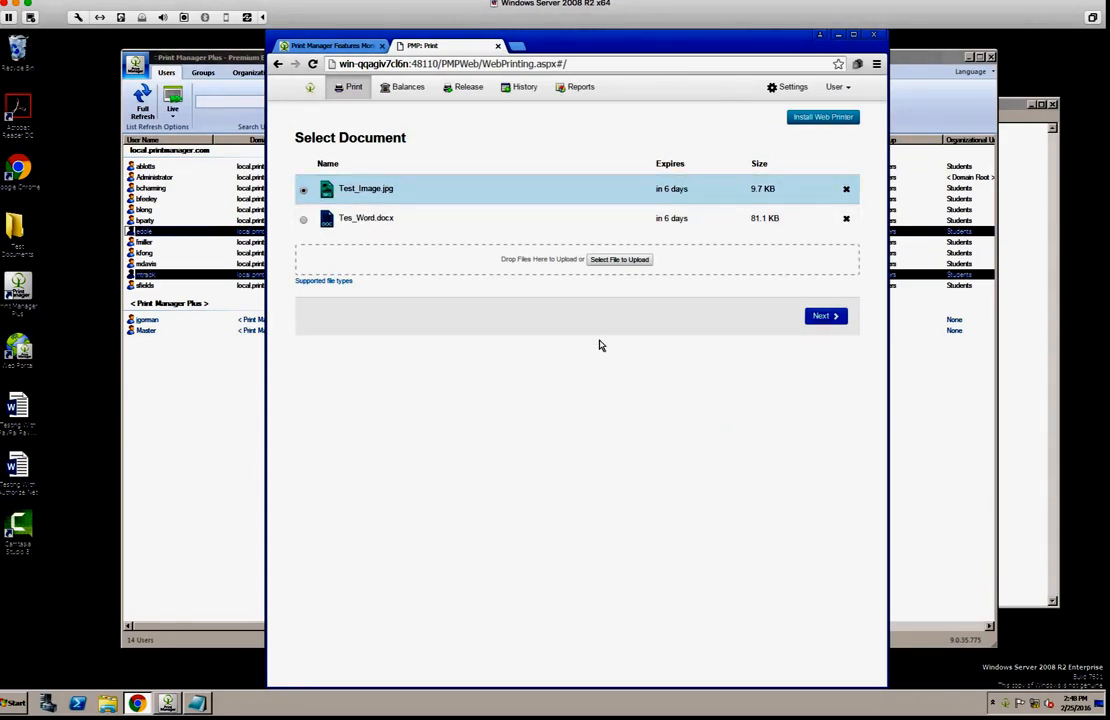
left_click(826, 316)
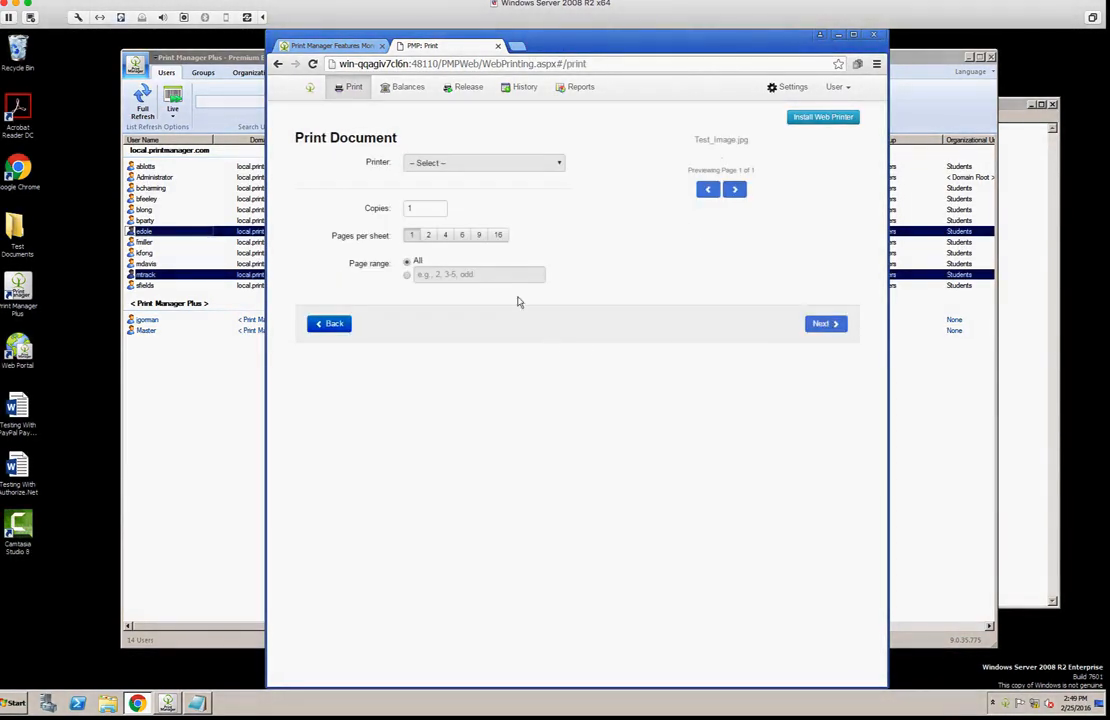
left_click(513, 166)
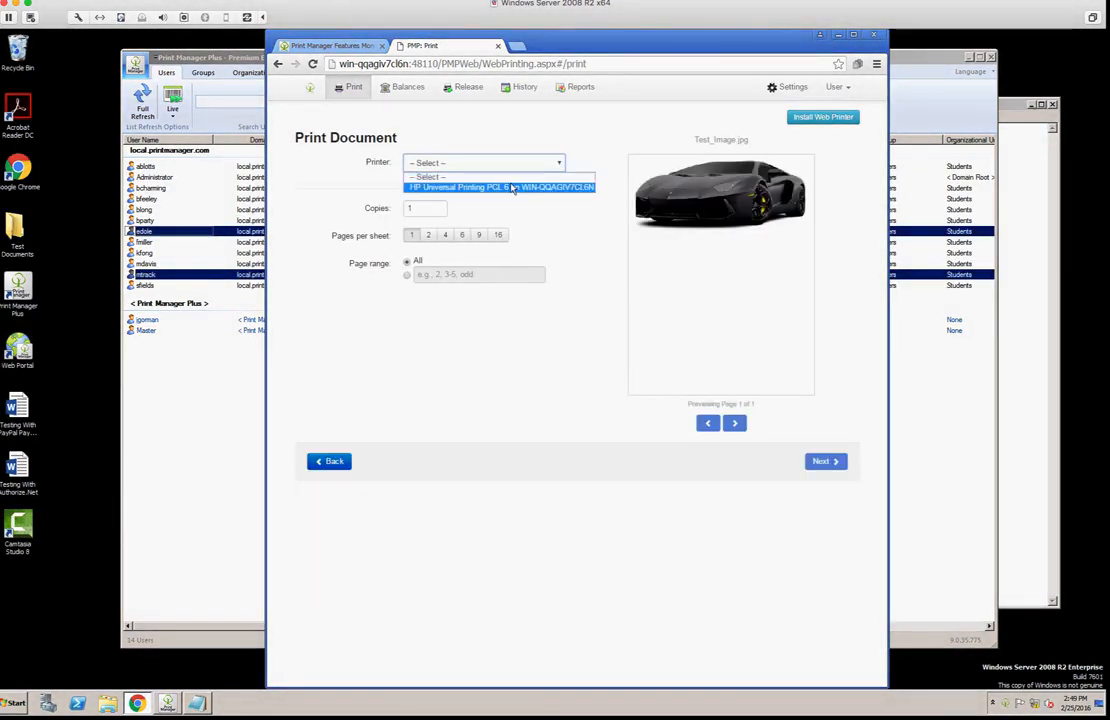
left_click(511, 186)
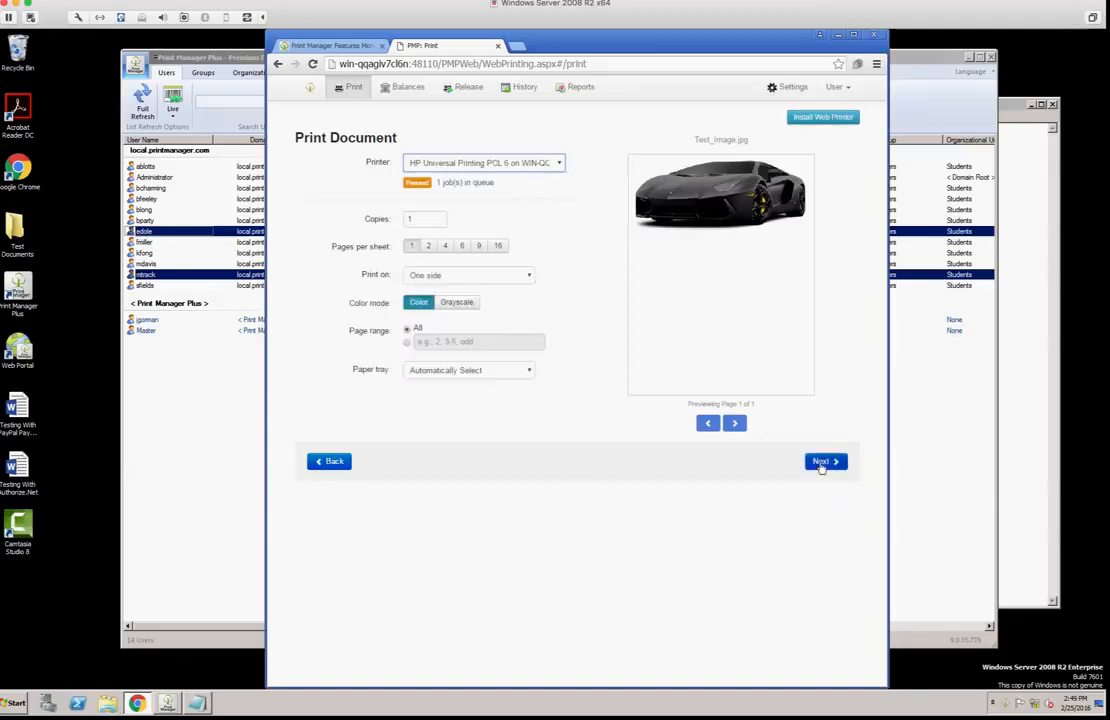
Step: Review the copies and duplex options, keep one copy printed on one side, and continue to the job confirmation
left_click(432, 217)
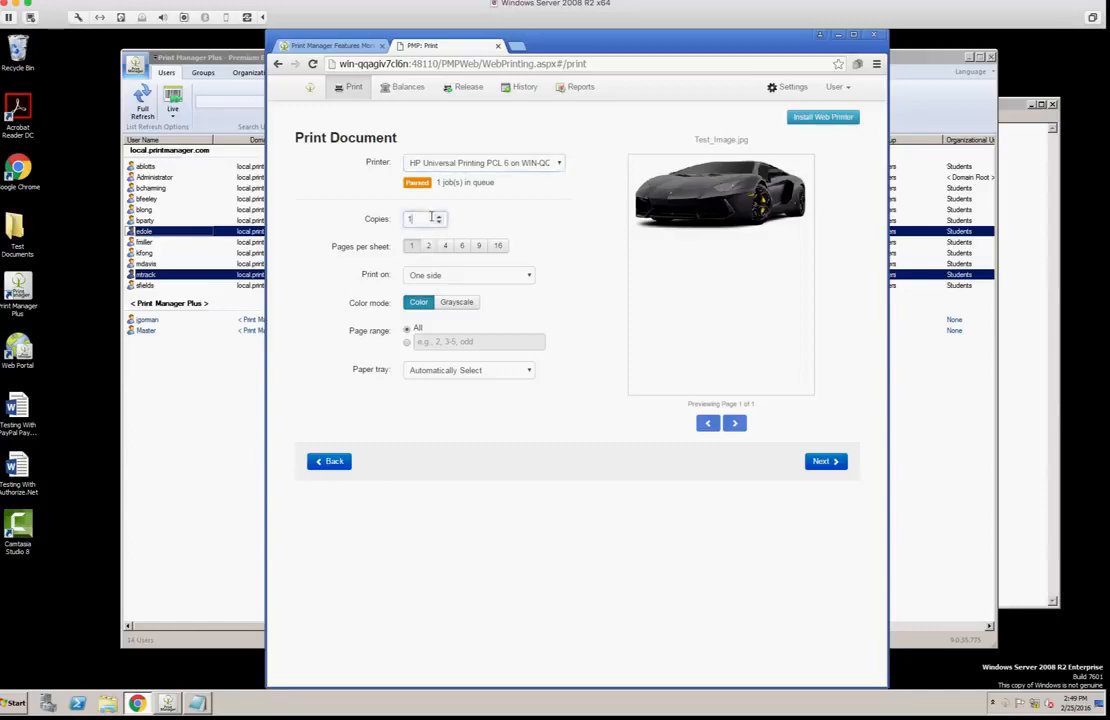
left_click(426, 276)
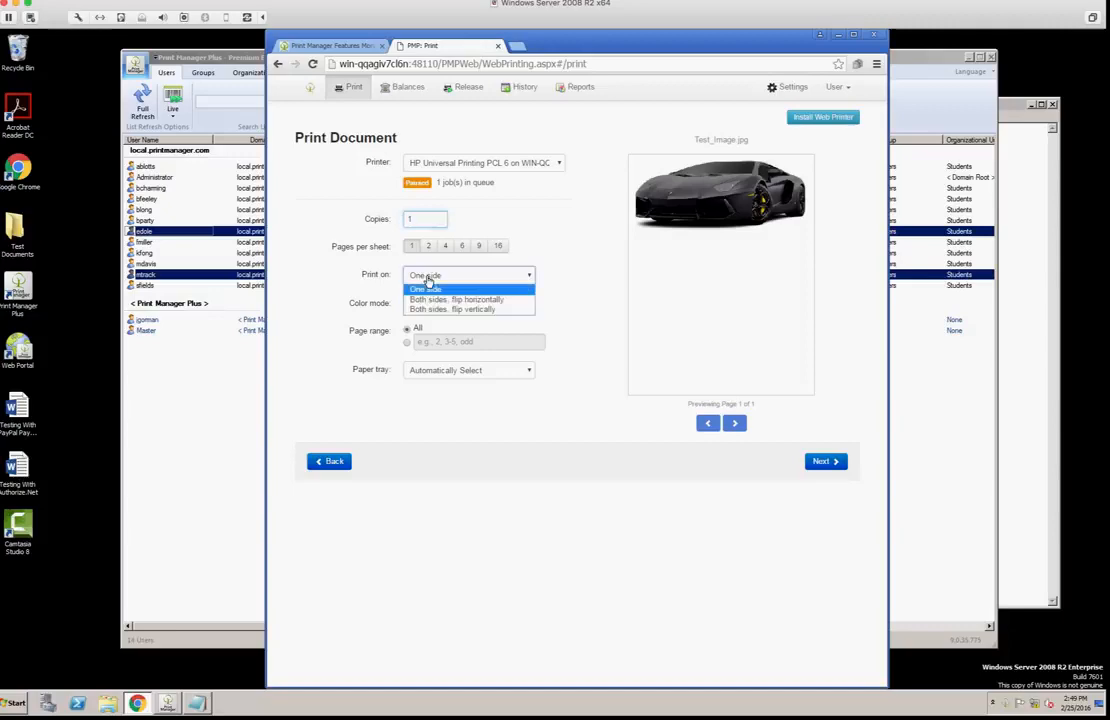
left_click(558, 234)
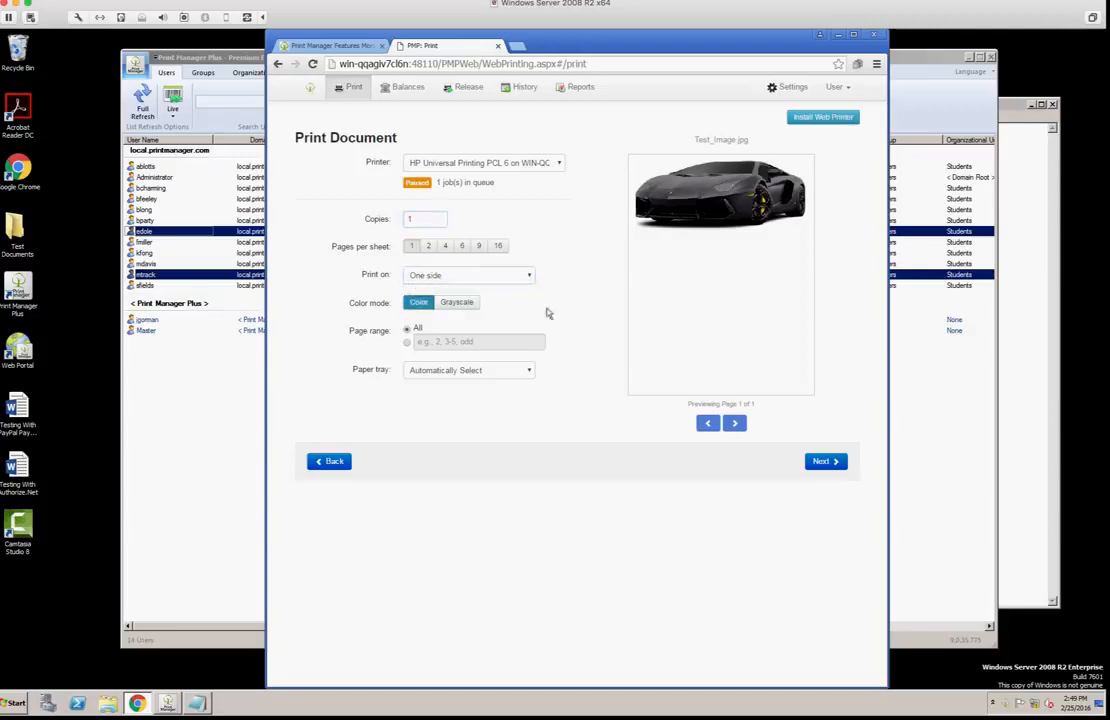
left_click(826, 464)
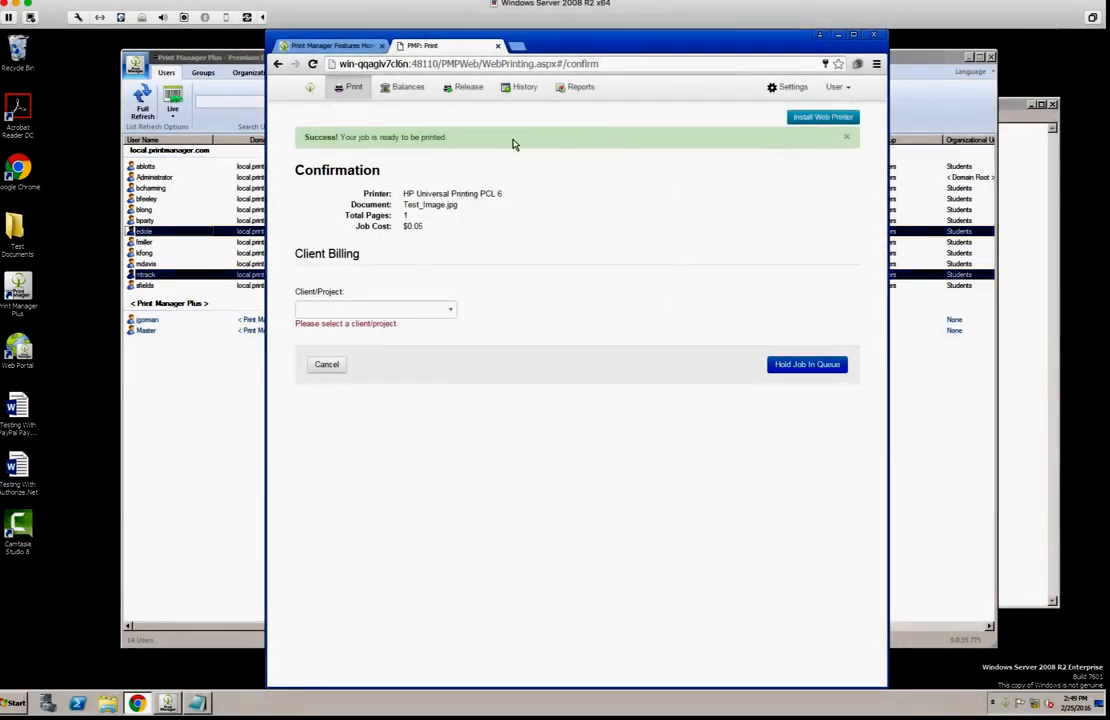
Step: Assign the print job's client billing to Client D with the sub-project Matter Fred
left_click(448, 316)
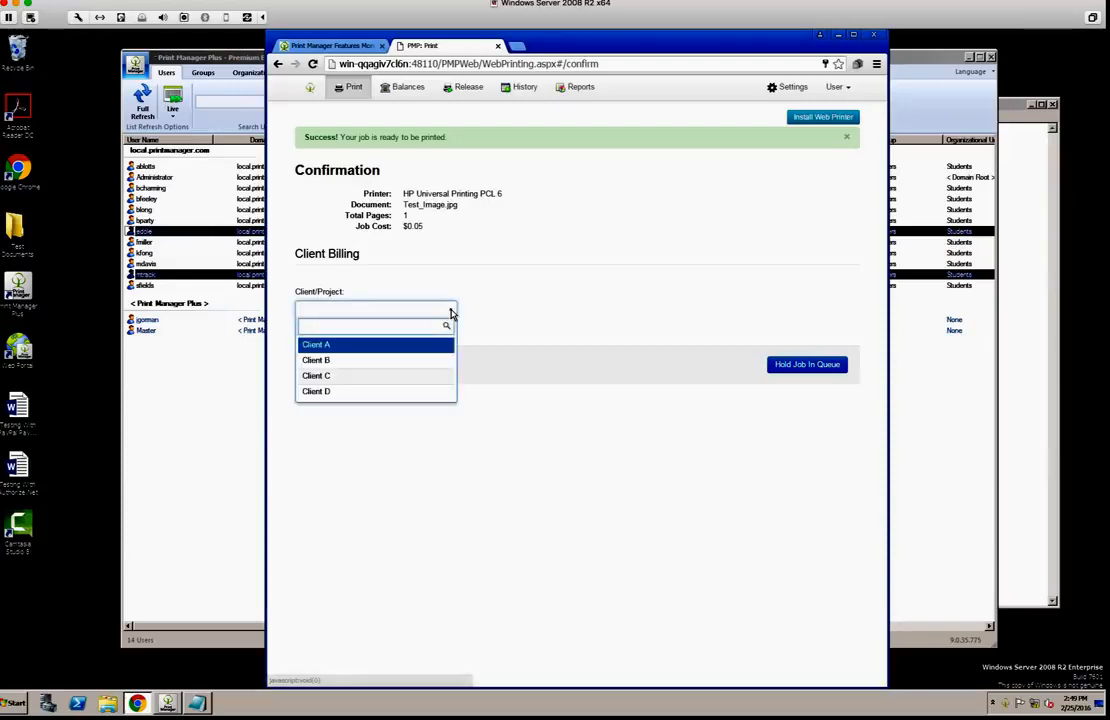
left_click(371, 391)
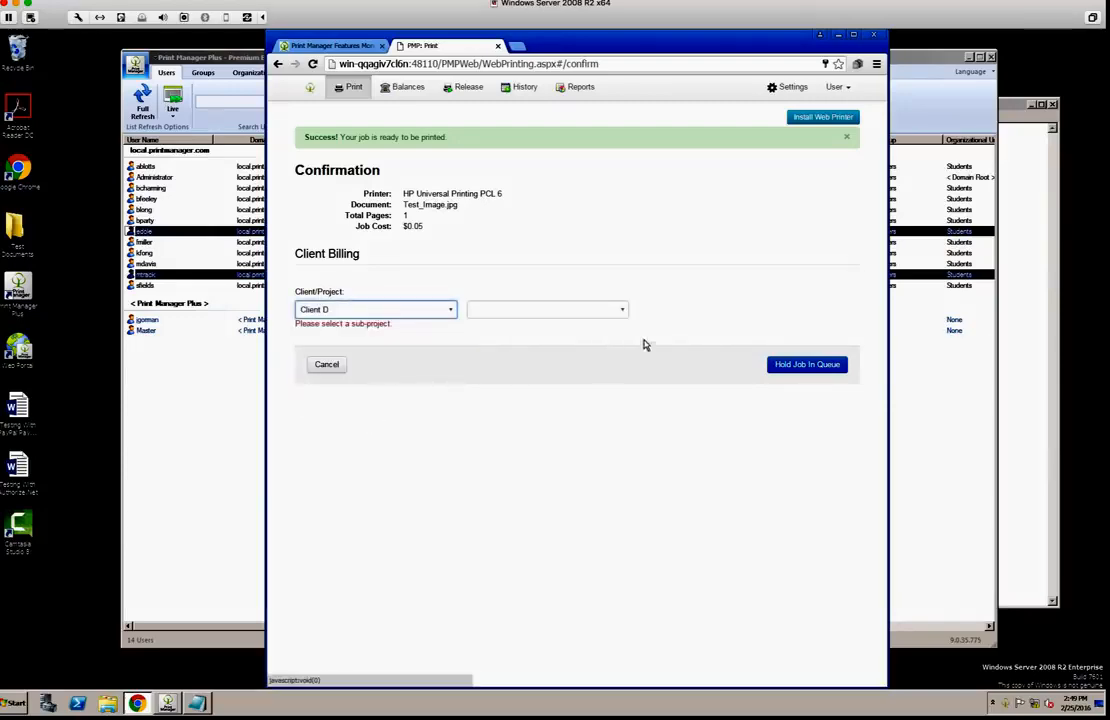
left_click(617, 316)
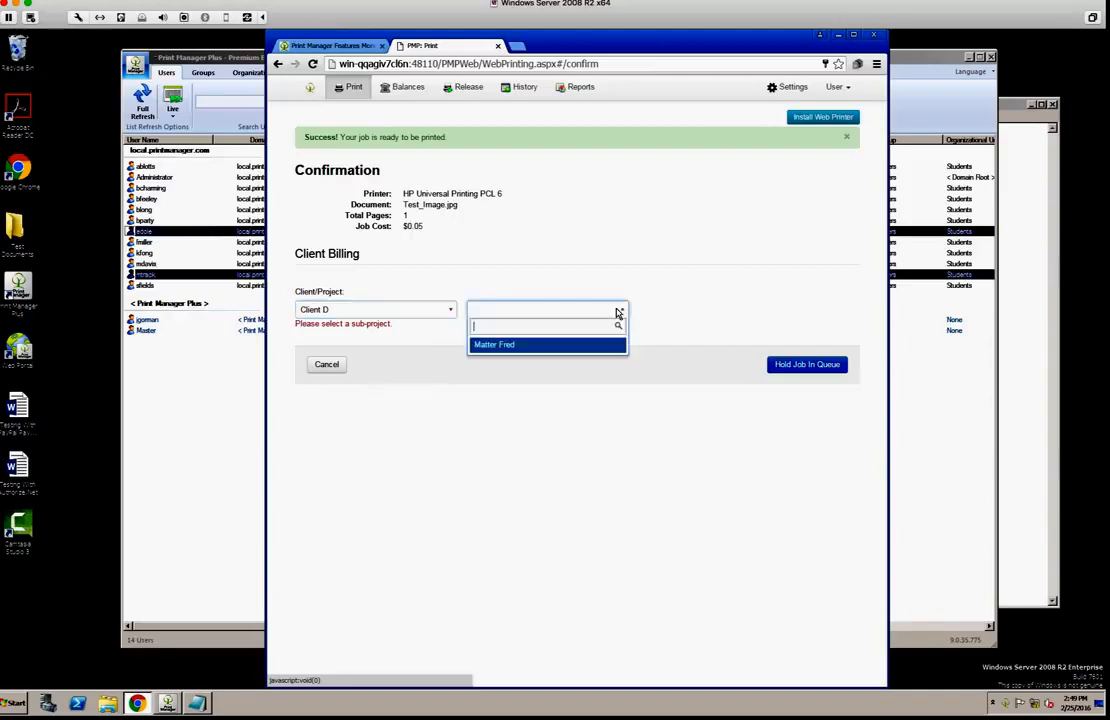
left_click(531, 346)
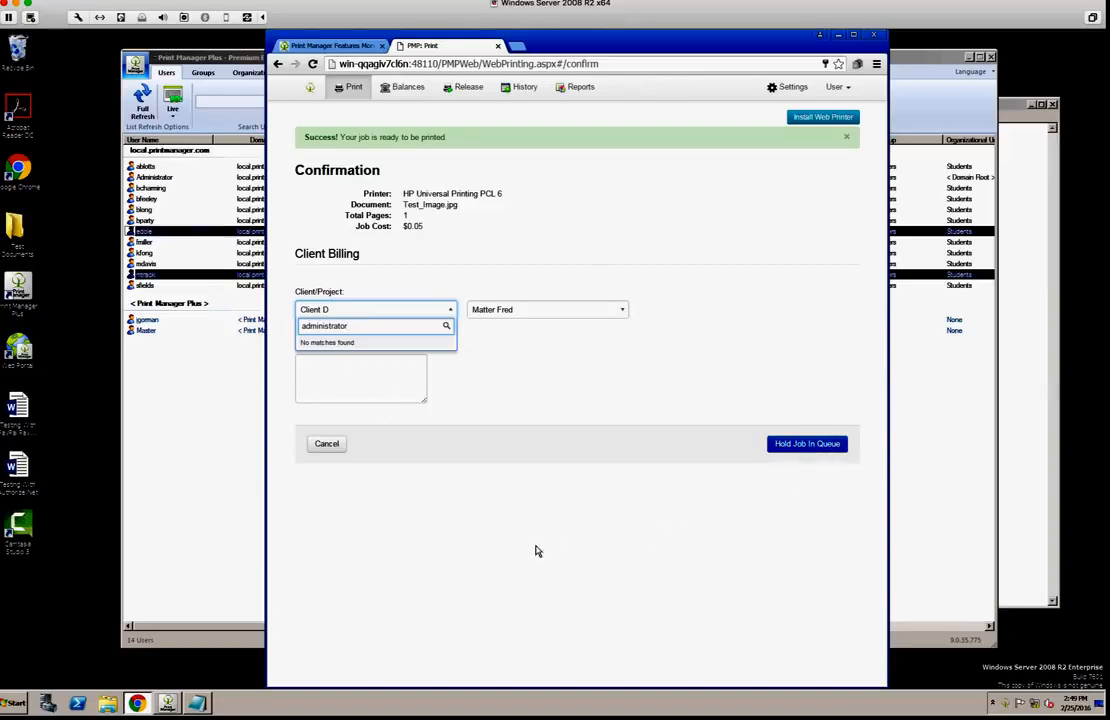
Step: In the portal's balance information, switch from Administrator to the eric-initialled domain user's account and set its Paid balance to $10.00
left_click(408, 88)
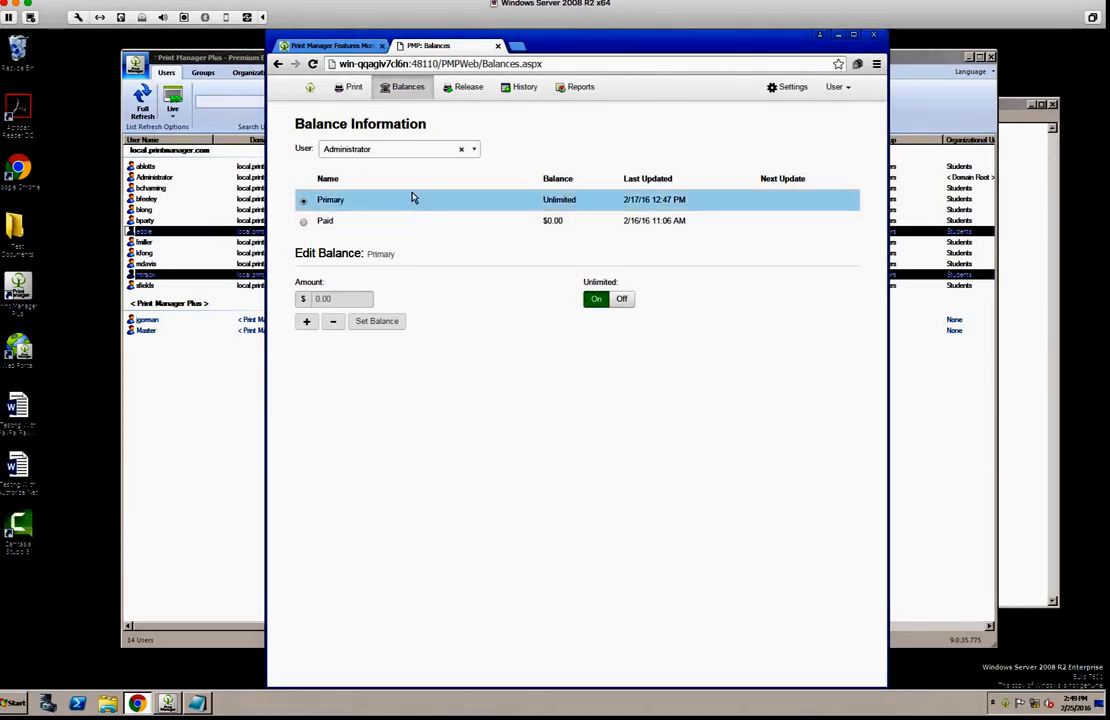
left_click(474, 148)
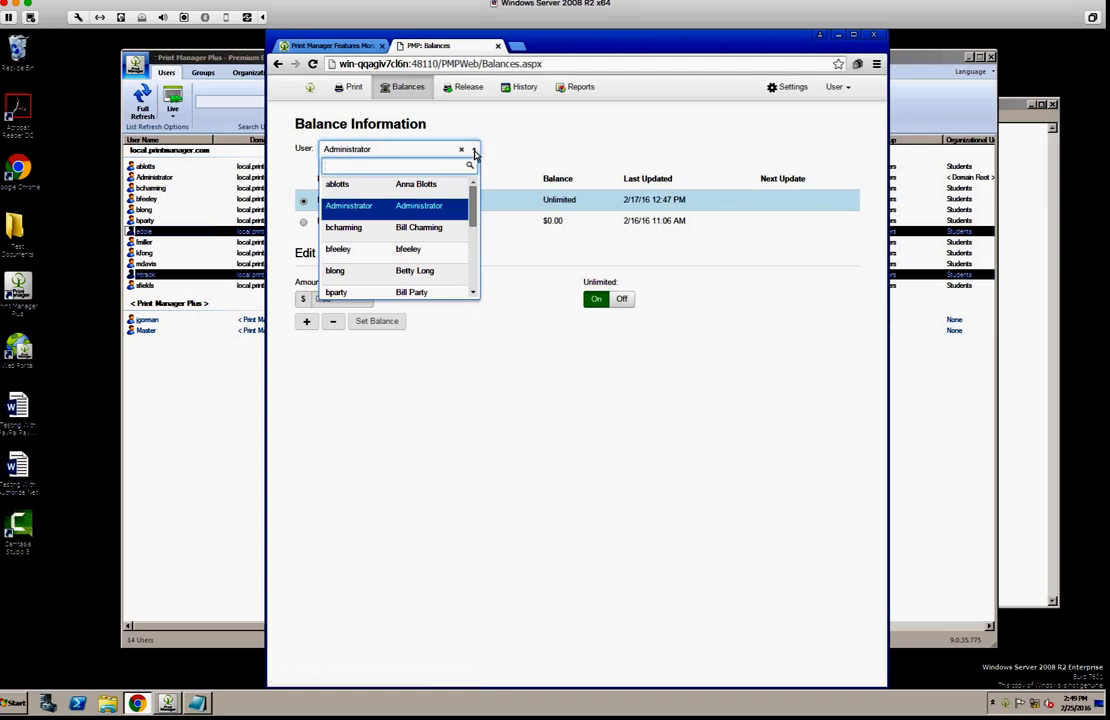
scroll(411, 226, "down", 3)
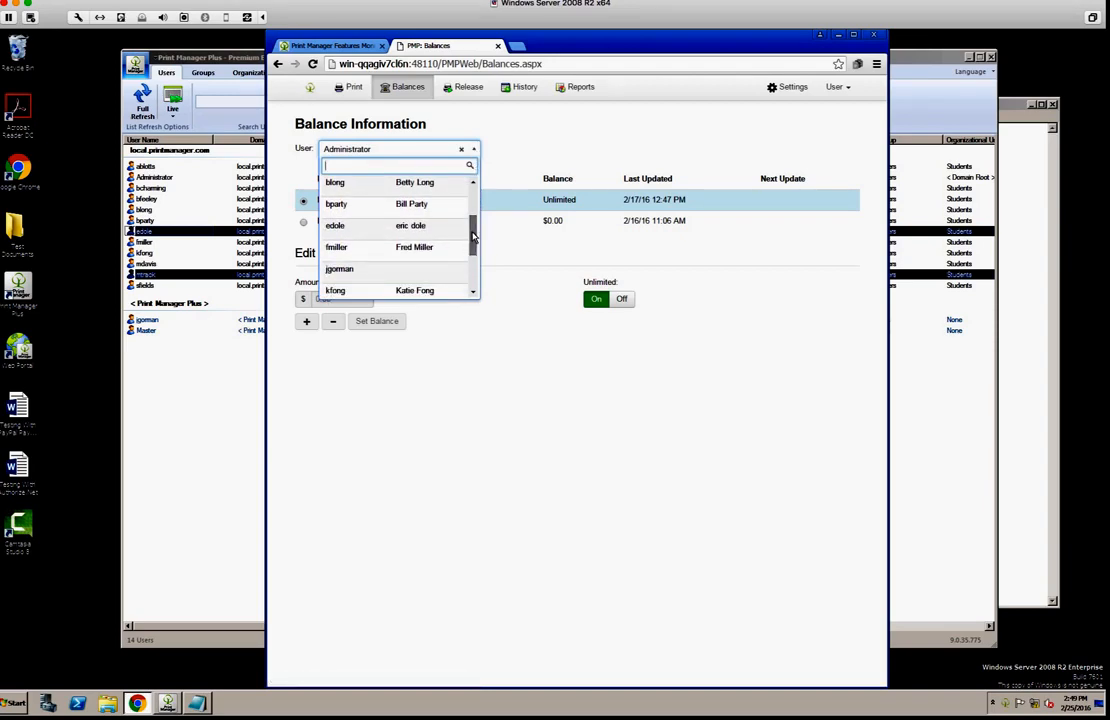
left_click(411, 226)
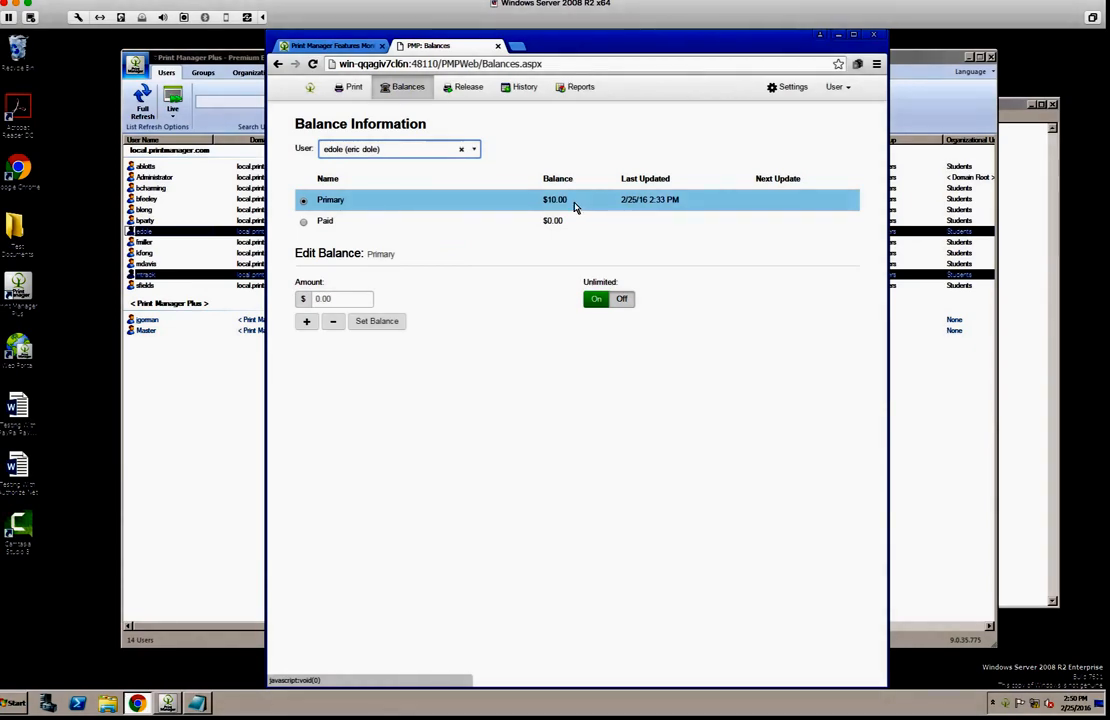
left_click(304, 224)
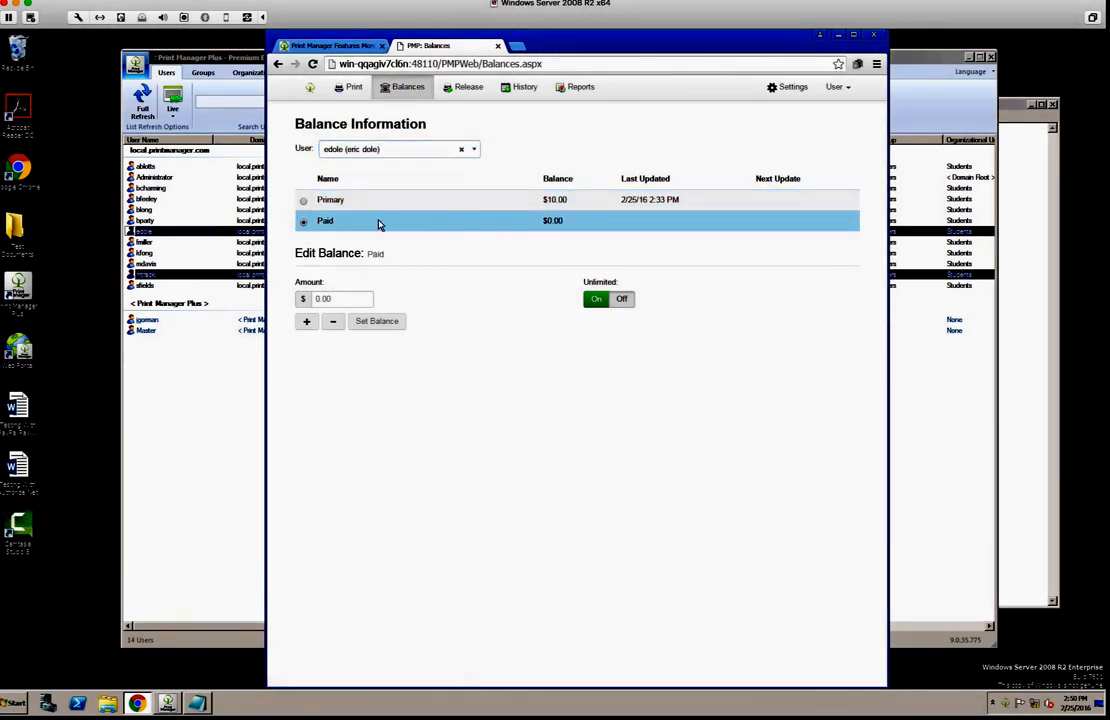
left_click(337, 296)
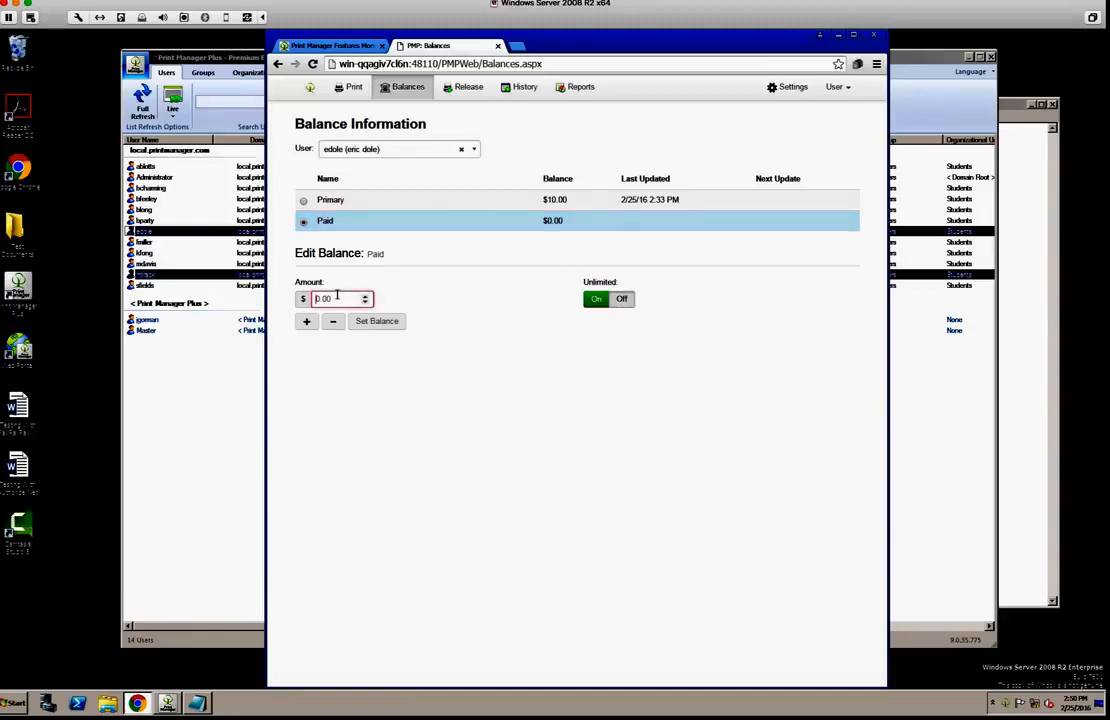
type("10.00")
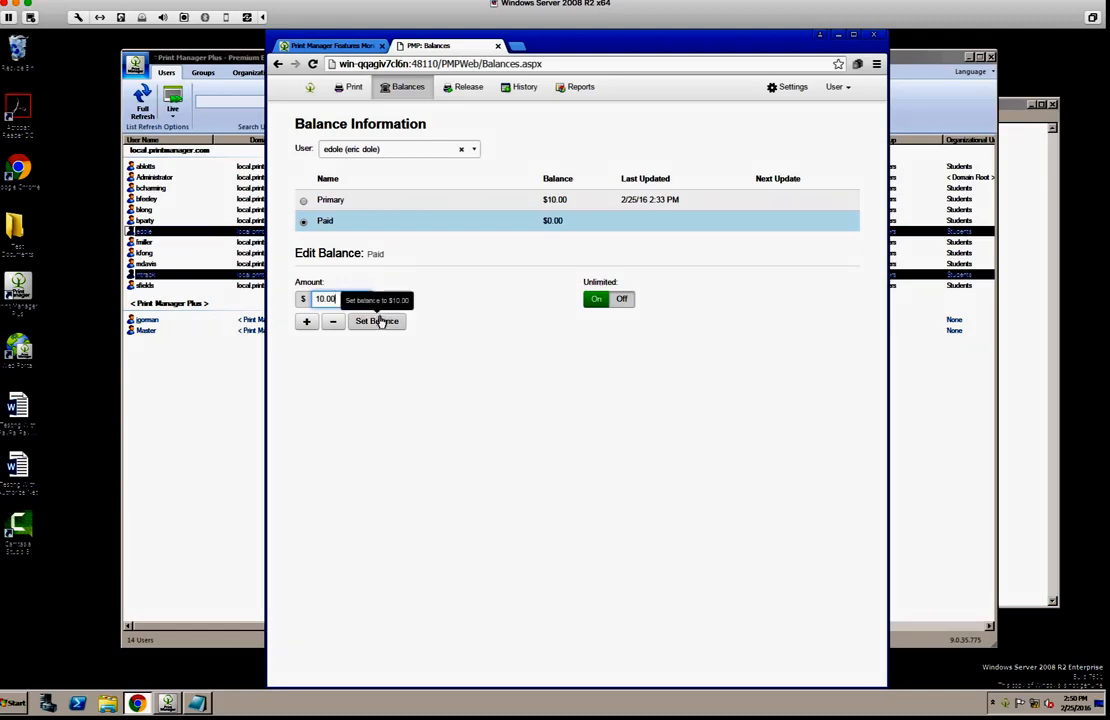
left_click(378, 321)
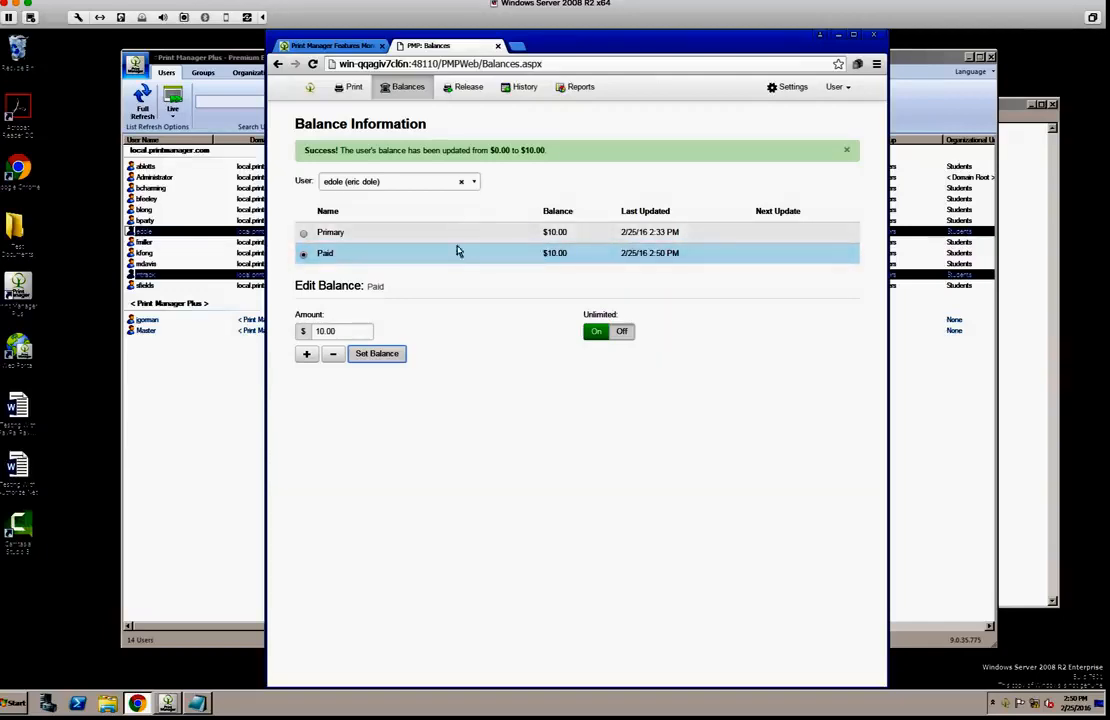
Step: Review the held Notepad job on the Release page, including its user, printer, cost and release or delete options
left_click(467, 89)
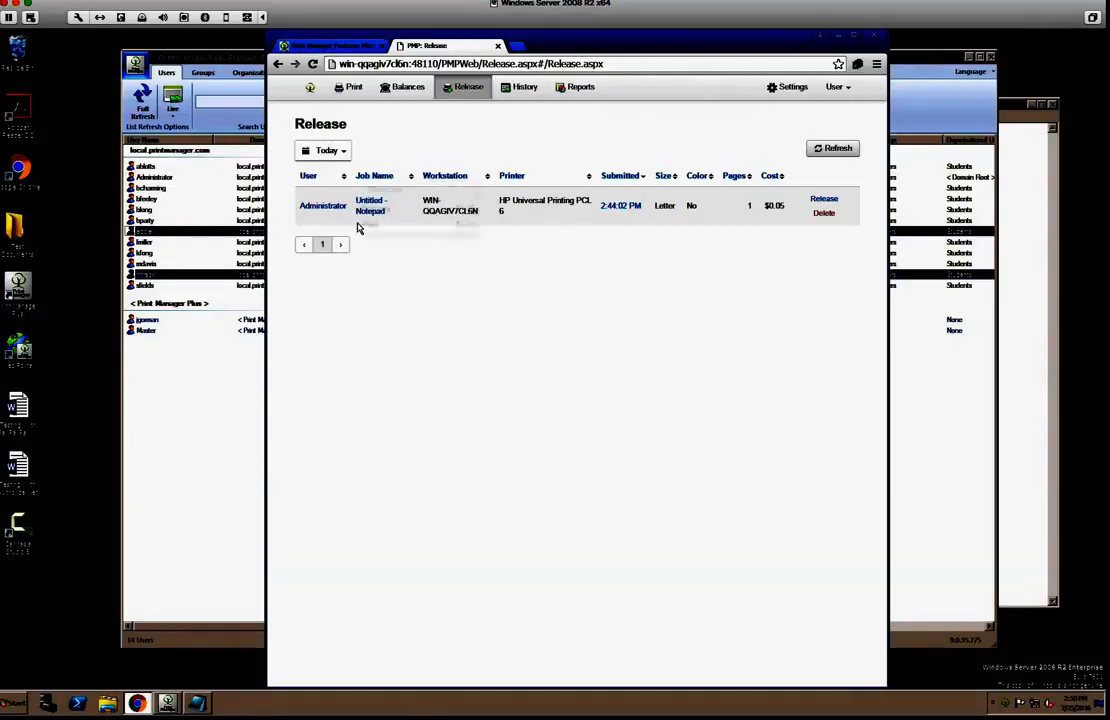
mouse_move(334, 206)
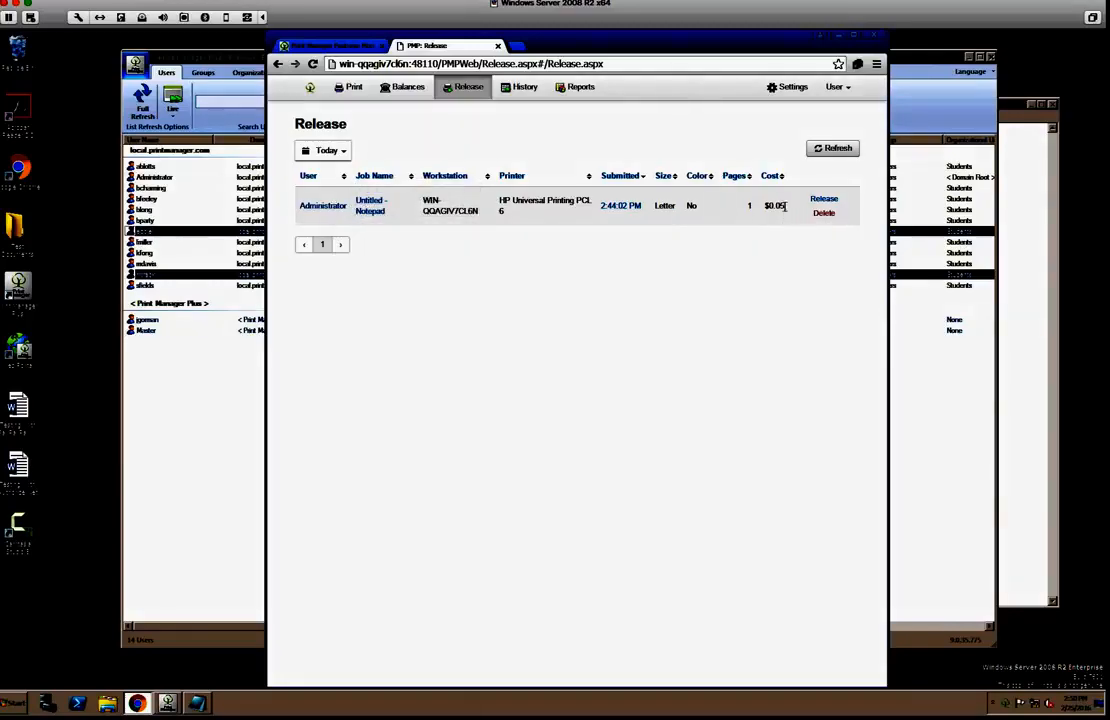
left_click_drag(785, 206, 764, 207)
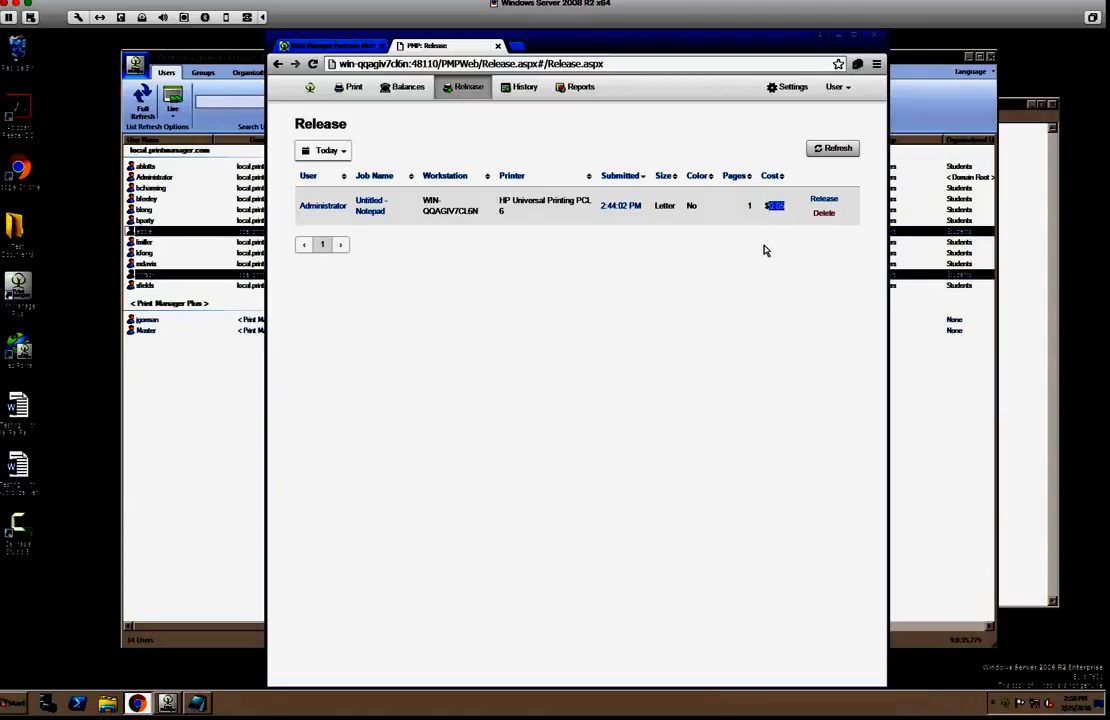
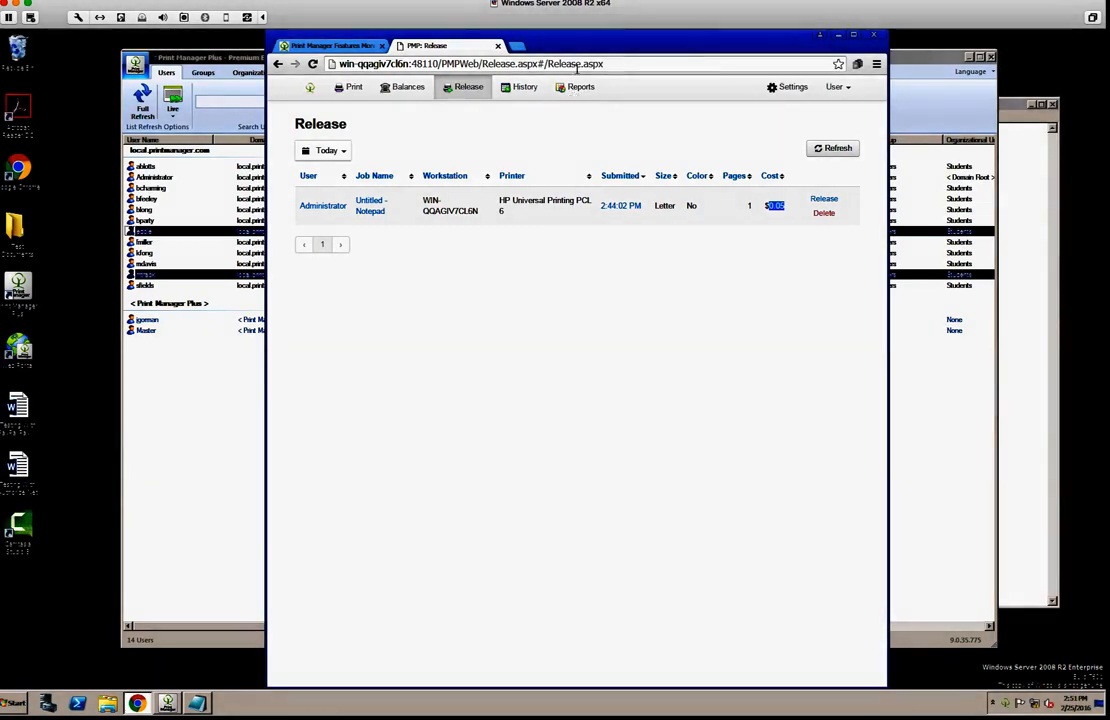
Step: Widen the portal window and add Organizational Unit, Department, Mono Pages, Color Pages and Copies columns to the print history
left_click(526, 87)
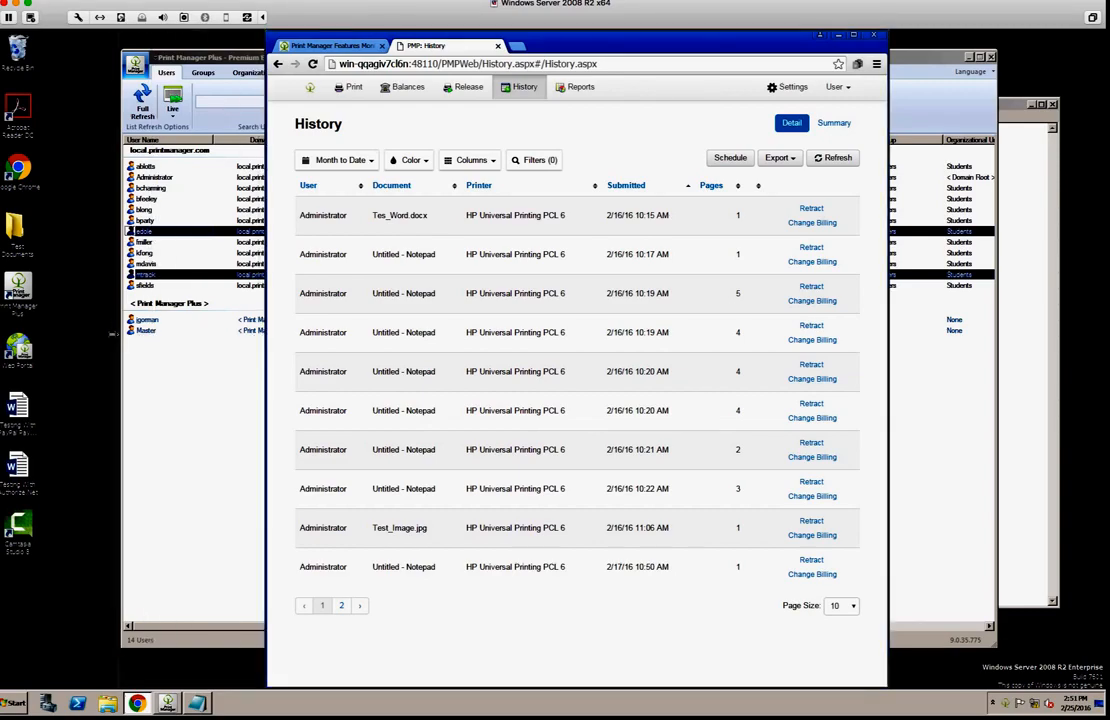
left_click_drag(107, 335, 108, 300)
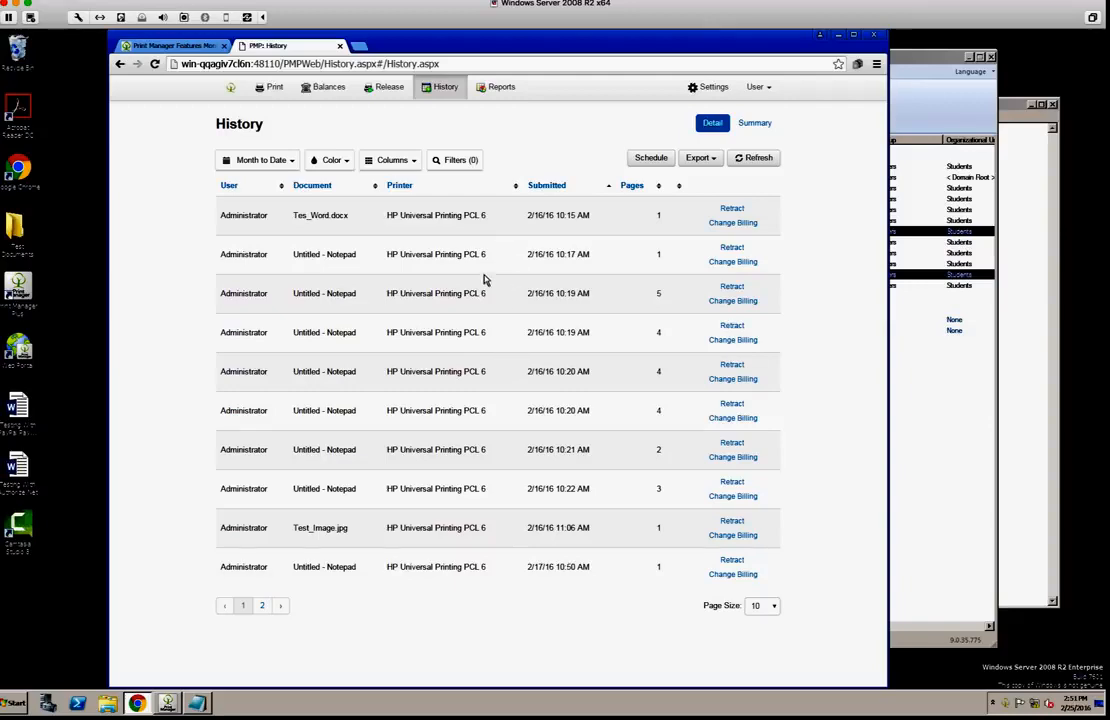
left_click(400, 161)
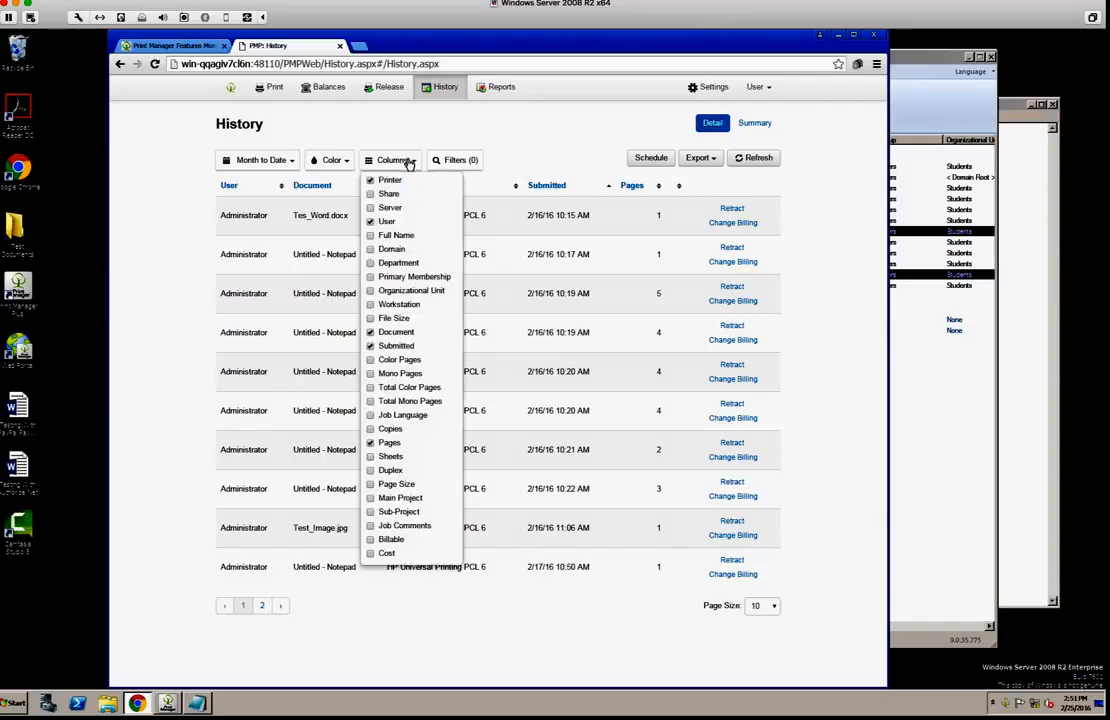
left_click(402, 291)
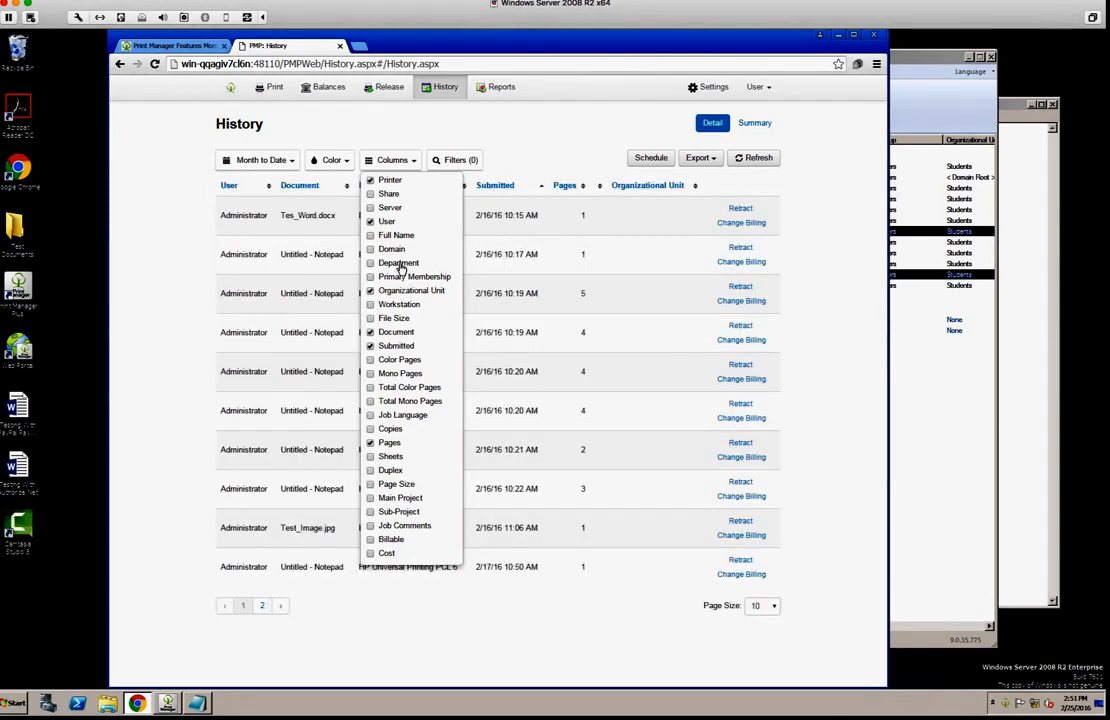
left_click(399, 264)
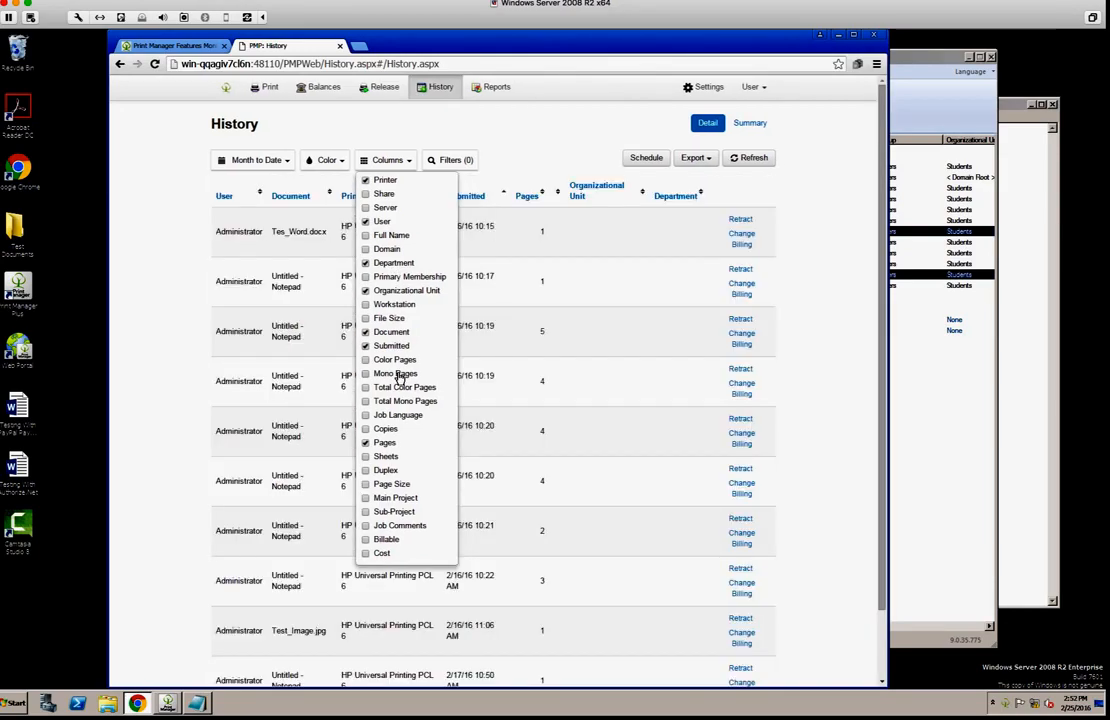
left_click(397, 374)
left_click(398, 360)
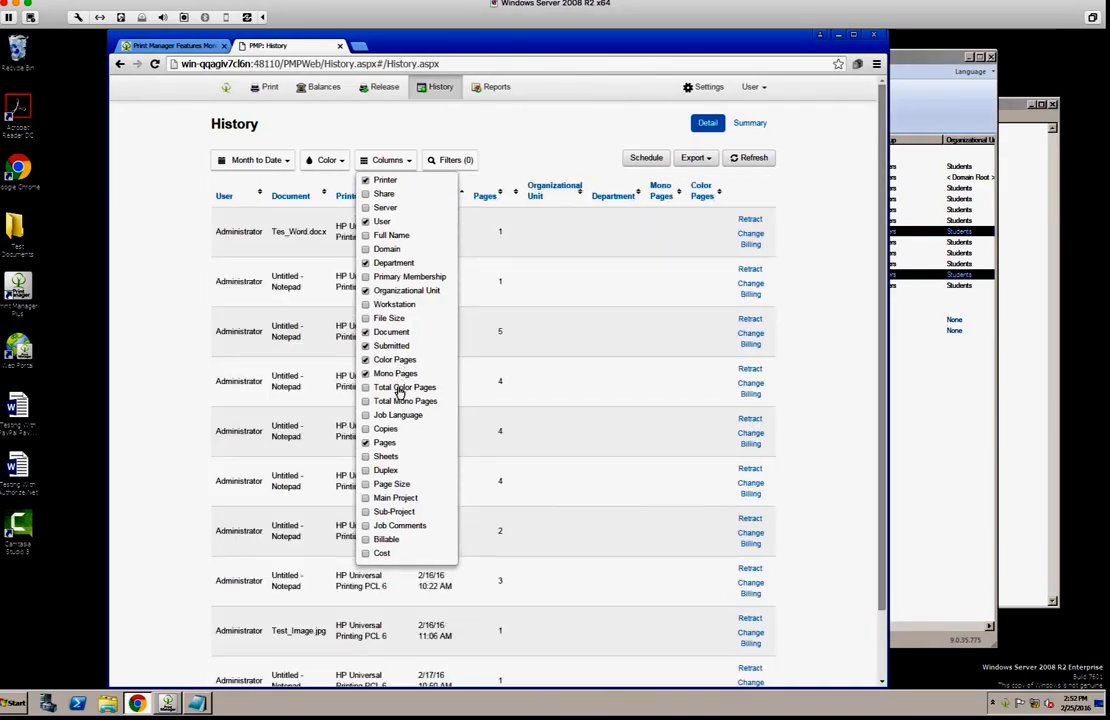
left_click(393, 430)
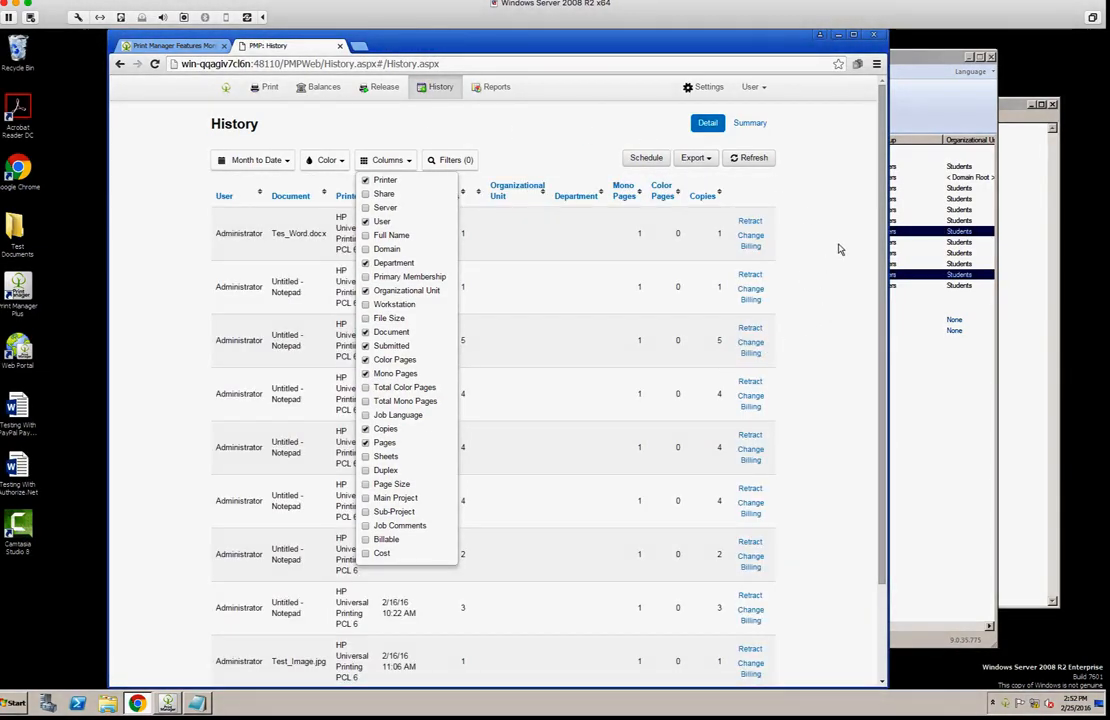
left_click(840, 249)
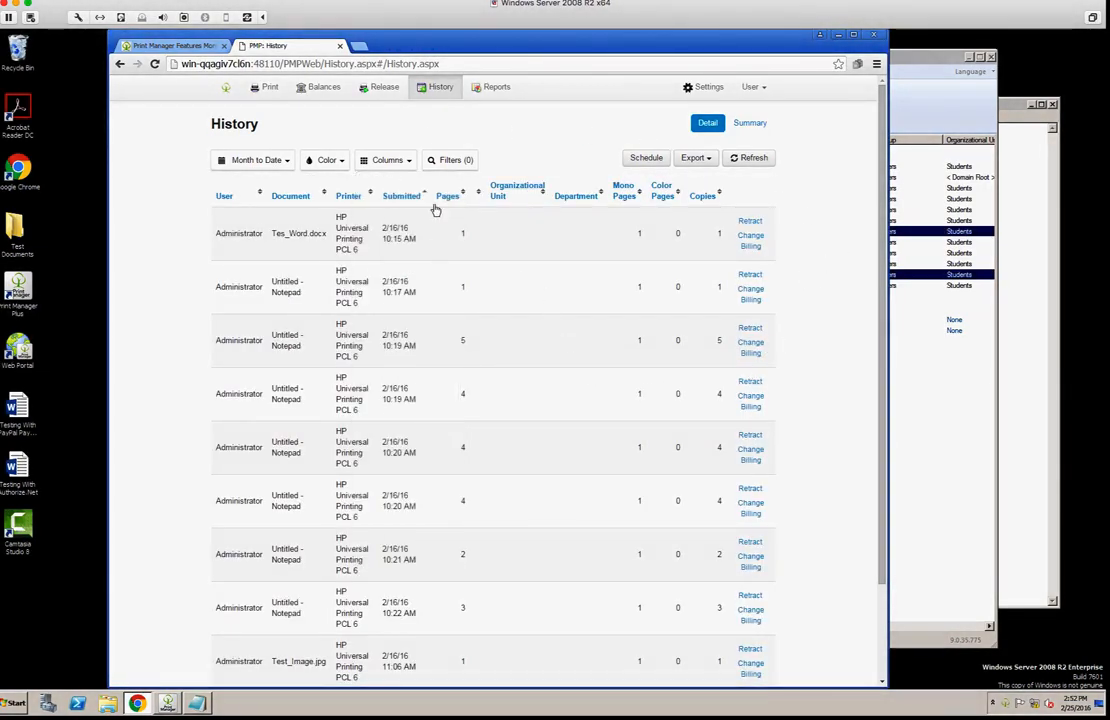
Step: Examine the print history's filters for users, user groupings and printers, and its date range presets
left_click(452, 161)
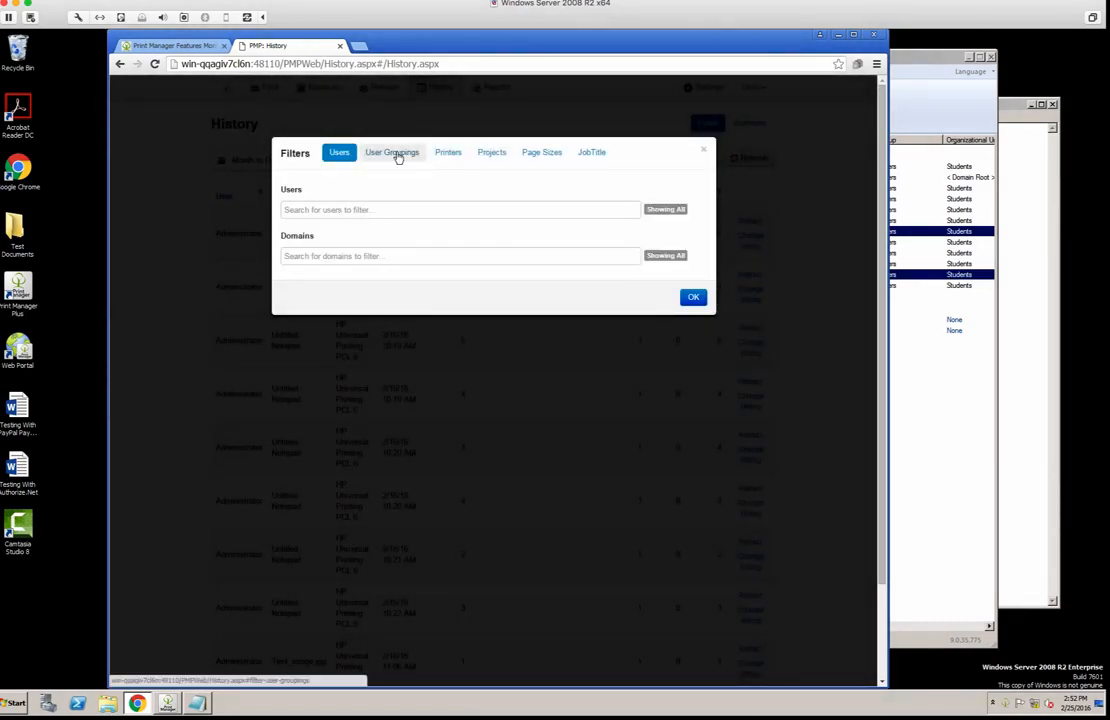
left_click(399, 156)
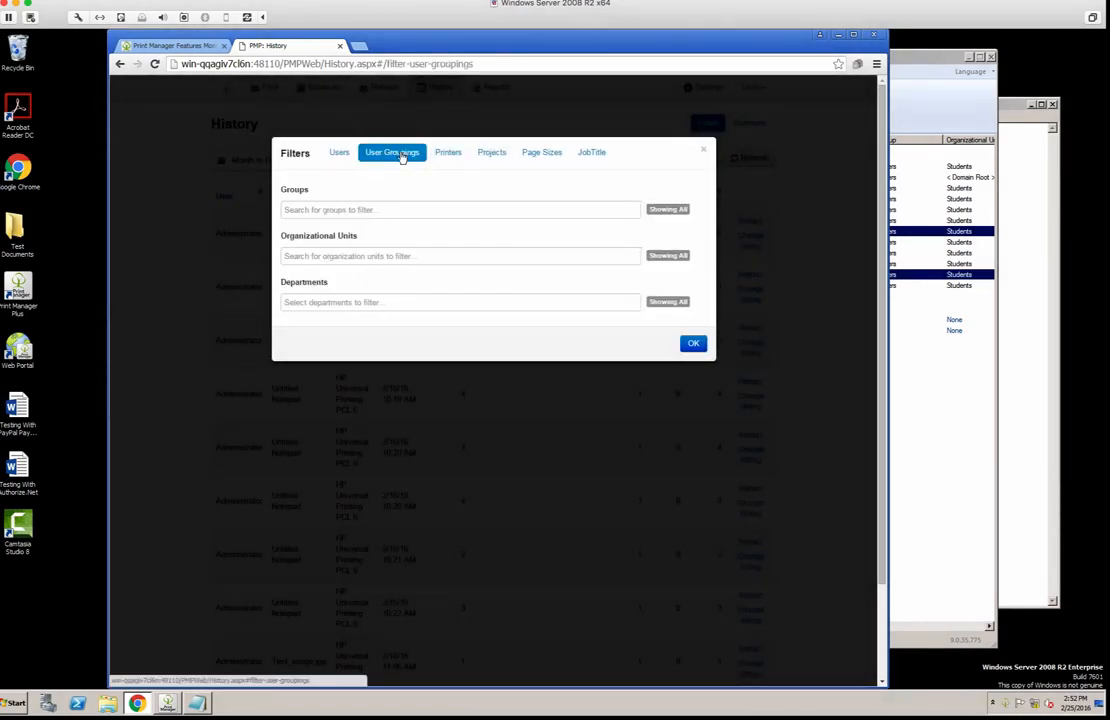
left_click(340, 157)
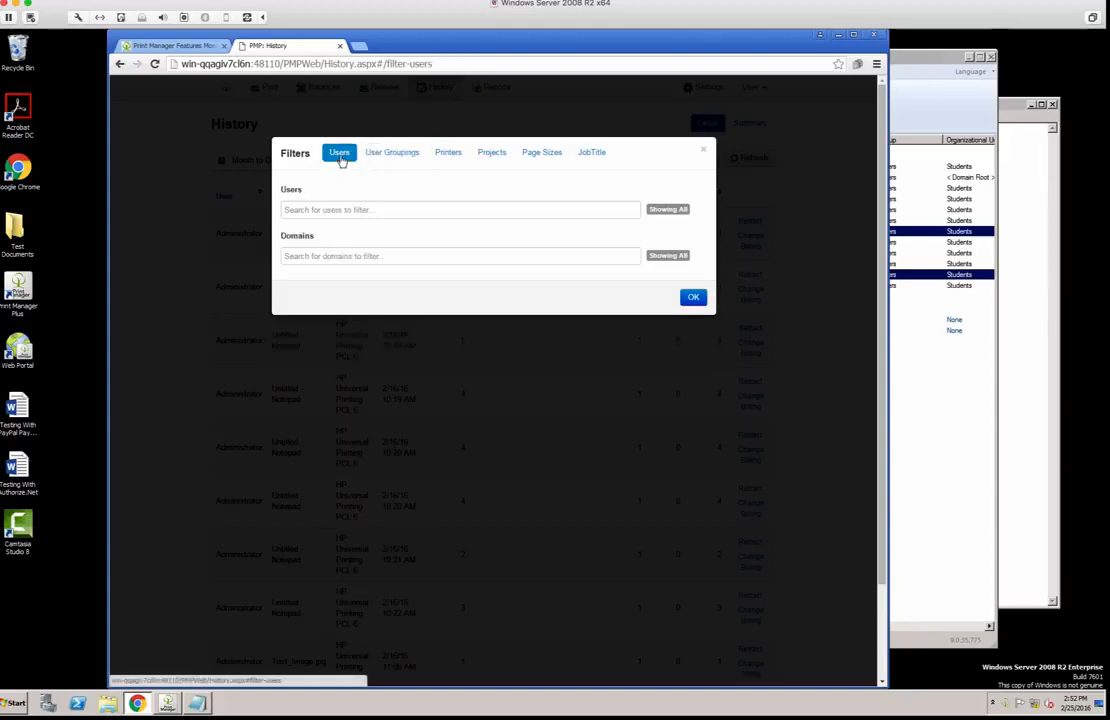
left_click(456, 158)
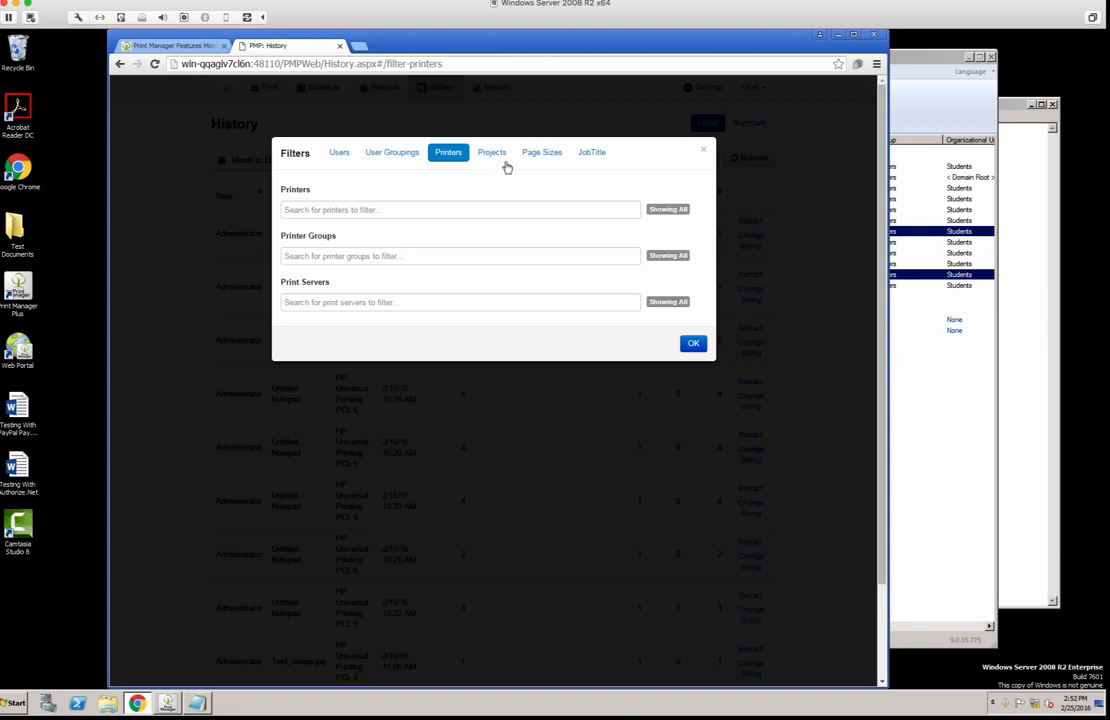
left_click(705, 153)
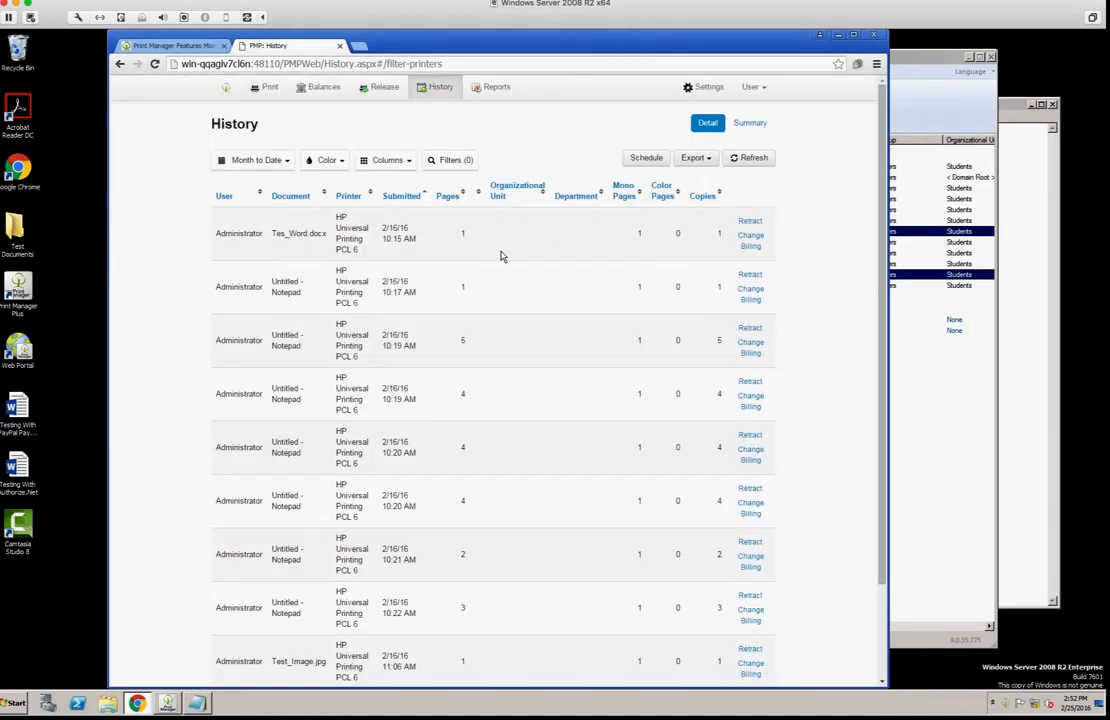
left_click(286, 161)
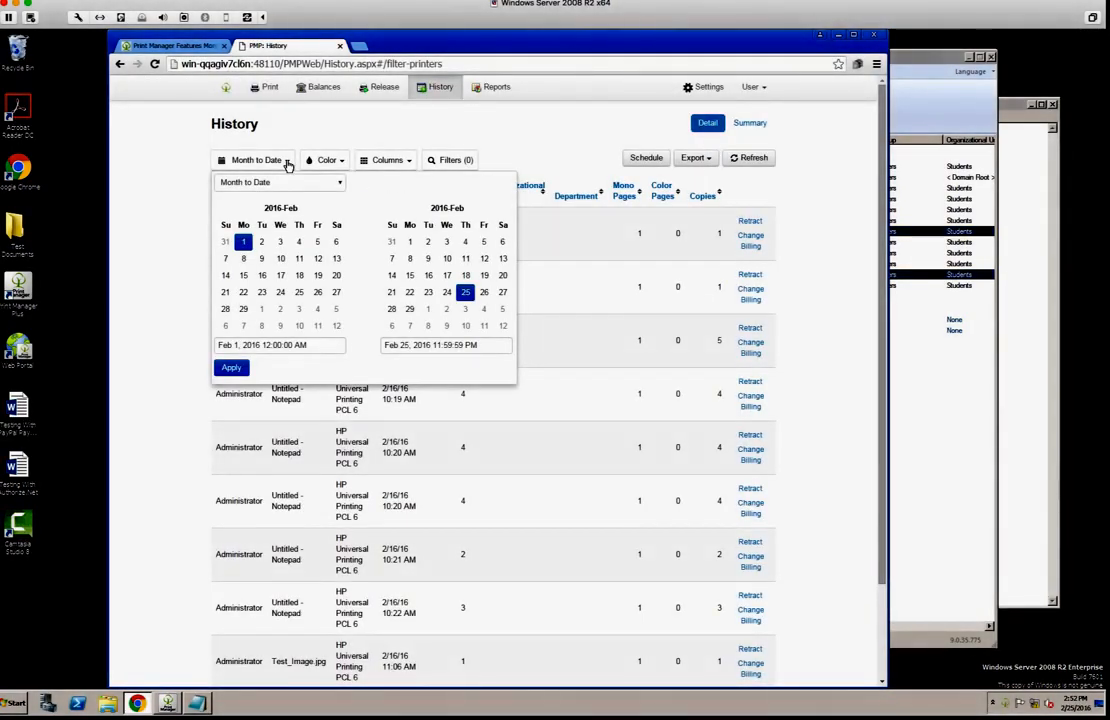
left_click(289, 183)
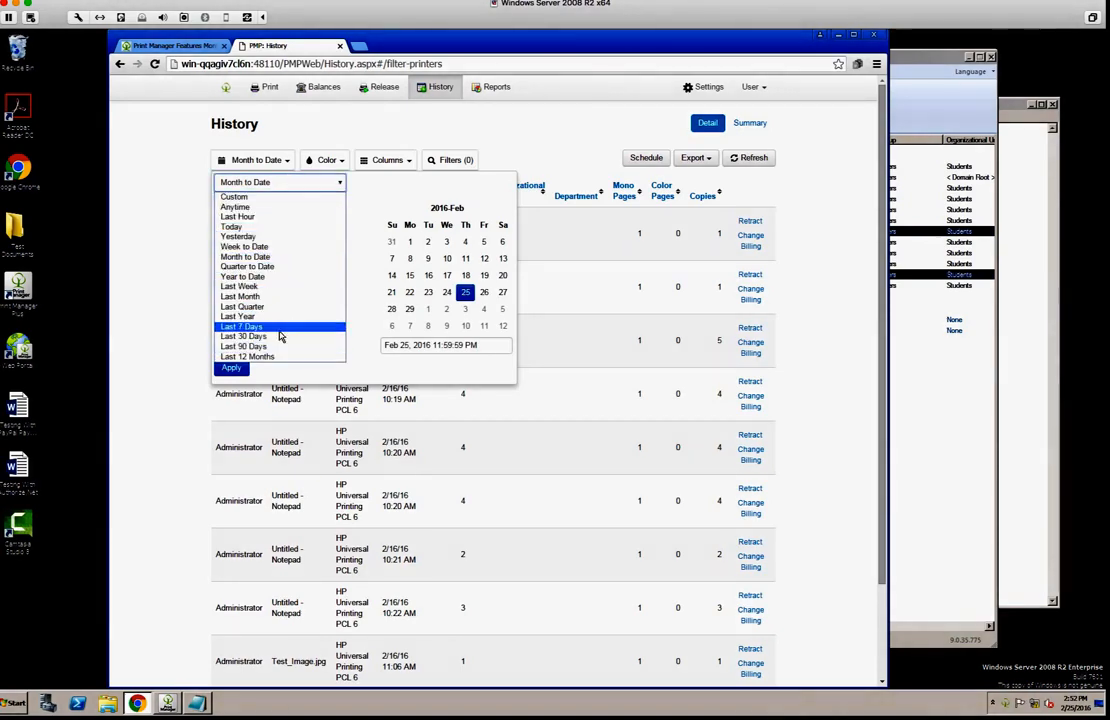
left_click(558, 137)
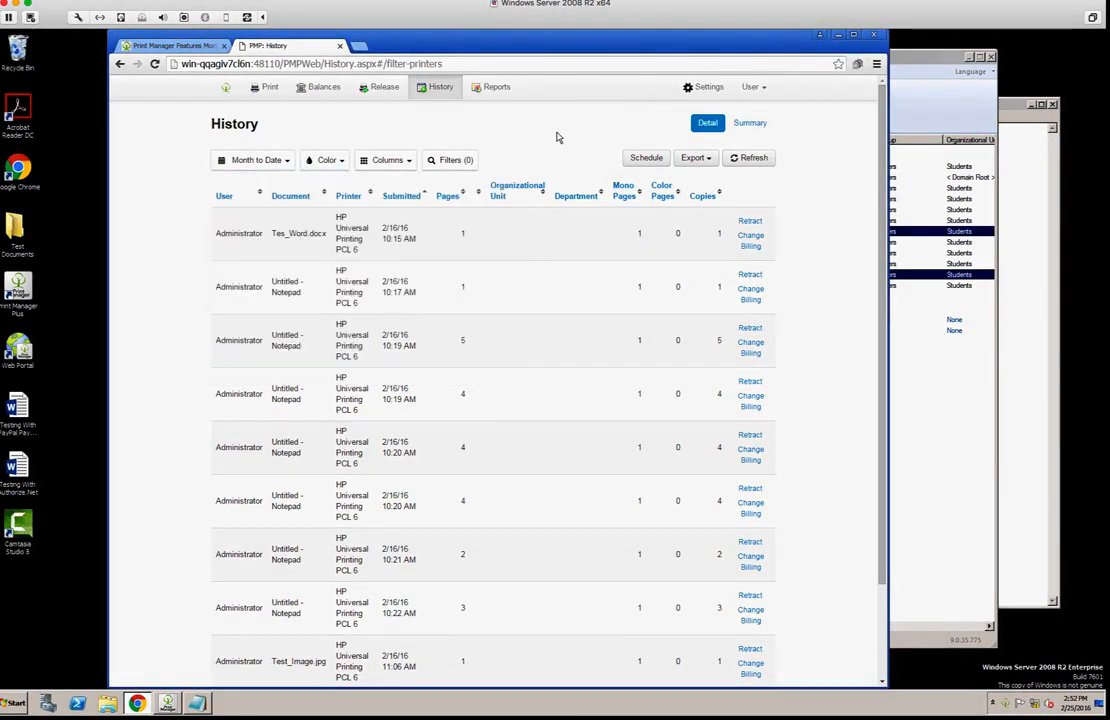
Step: Examine the print history's Schedule Report options, including the available report formats, without creating a schedule
left_click(648, 157)
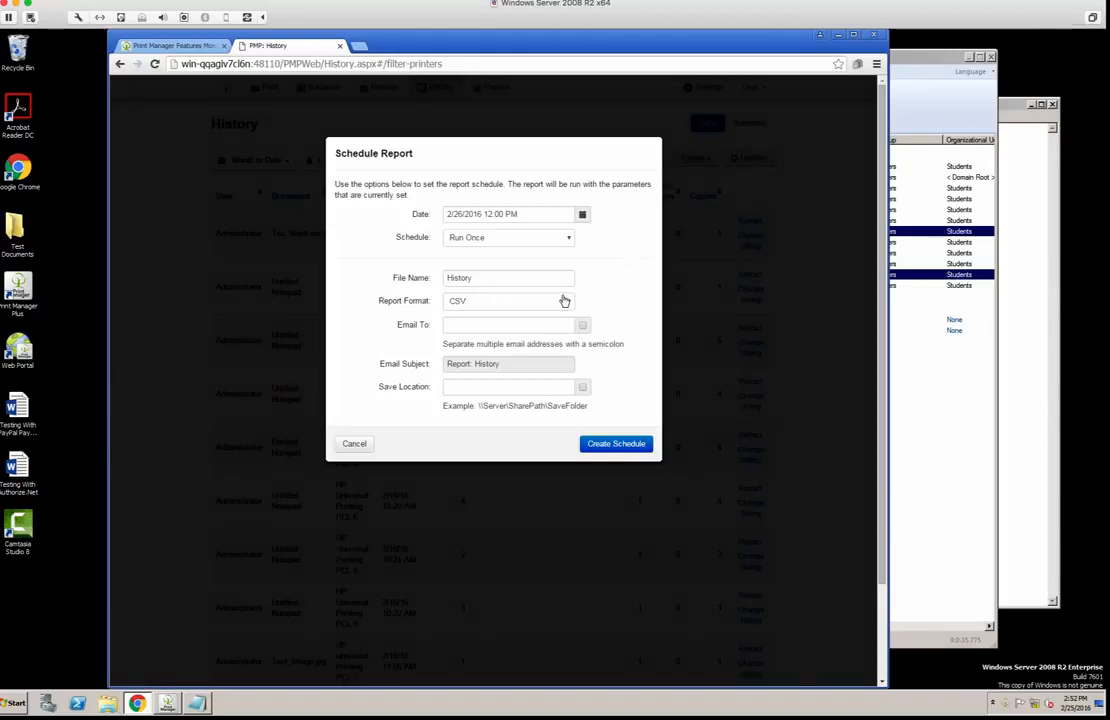
left_click(497, 304)
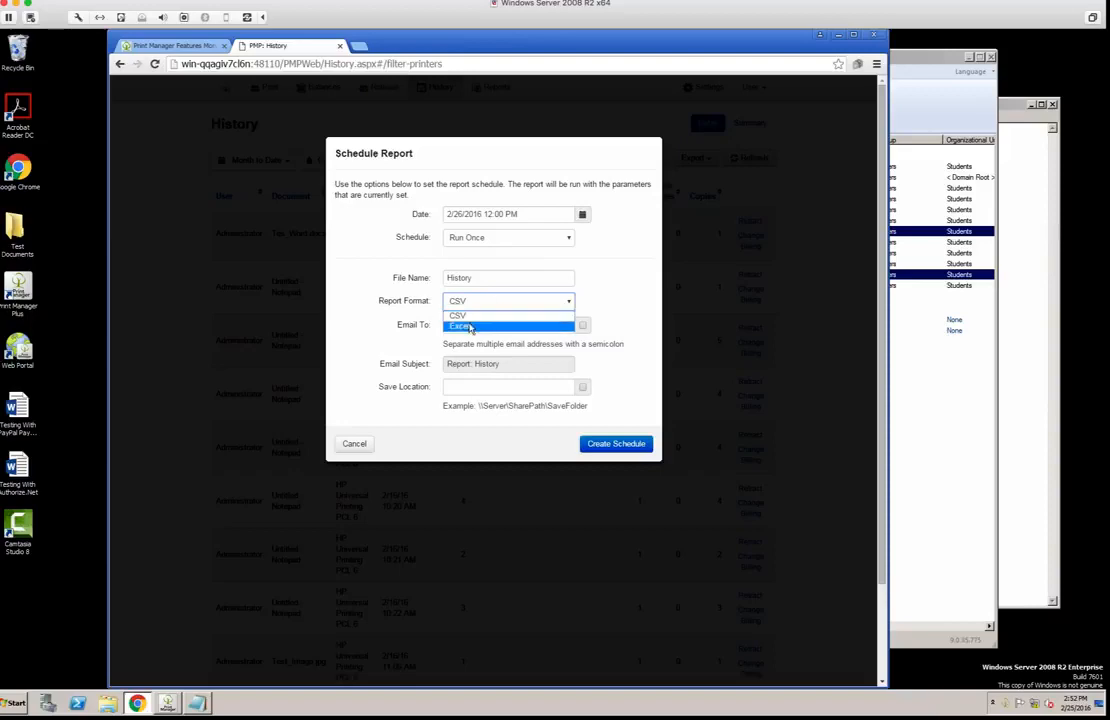
left_click(373, 279)
left_click(373, 279)
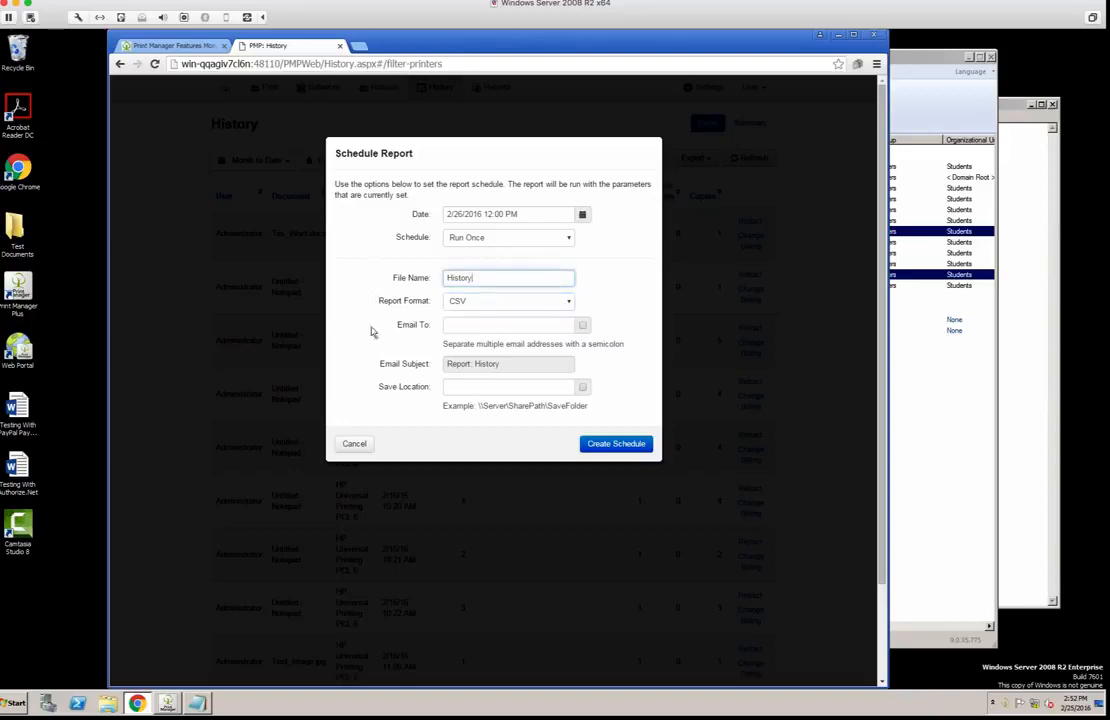
left_click(353, 445)
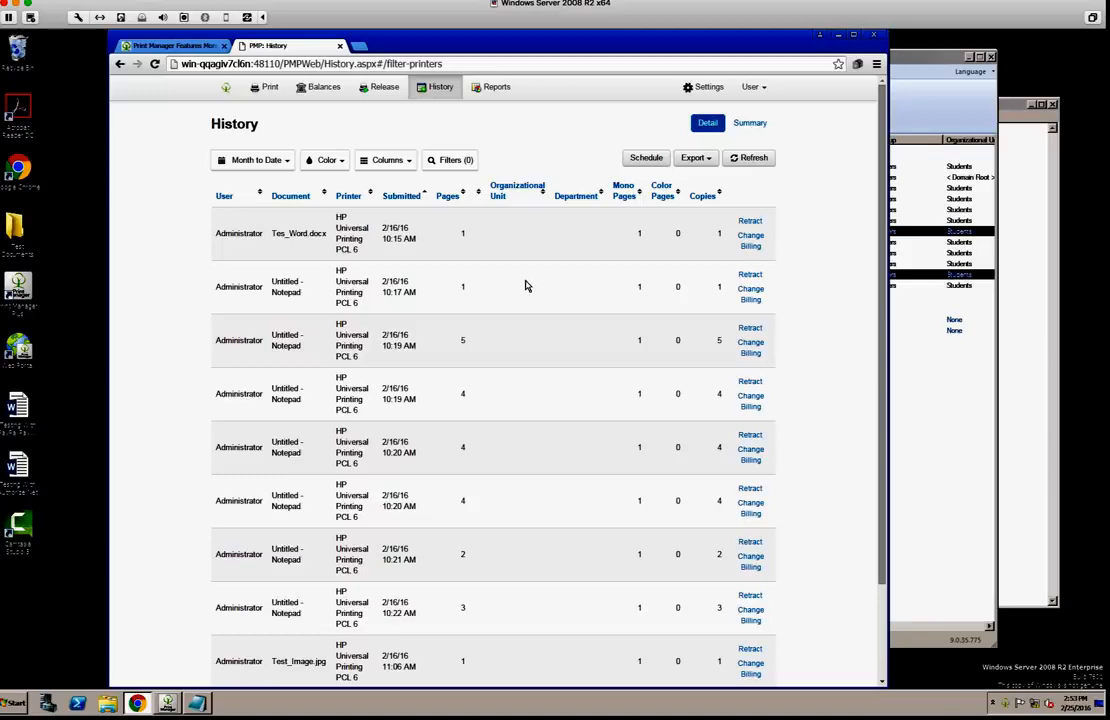
Step: Retract the Tes_Word.docx job and change the billing of the 10:17 AM Notepad job to Client B
left_click(750, 222)
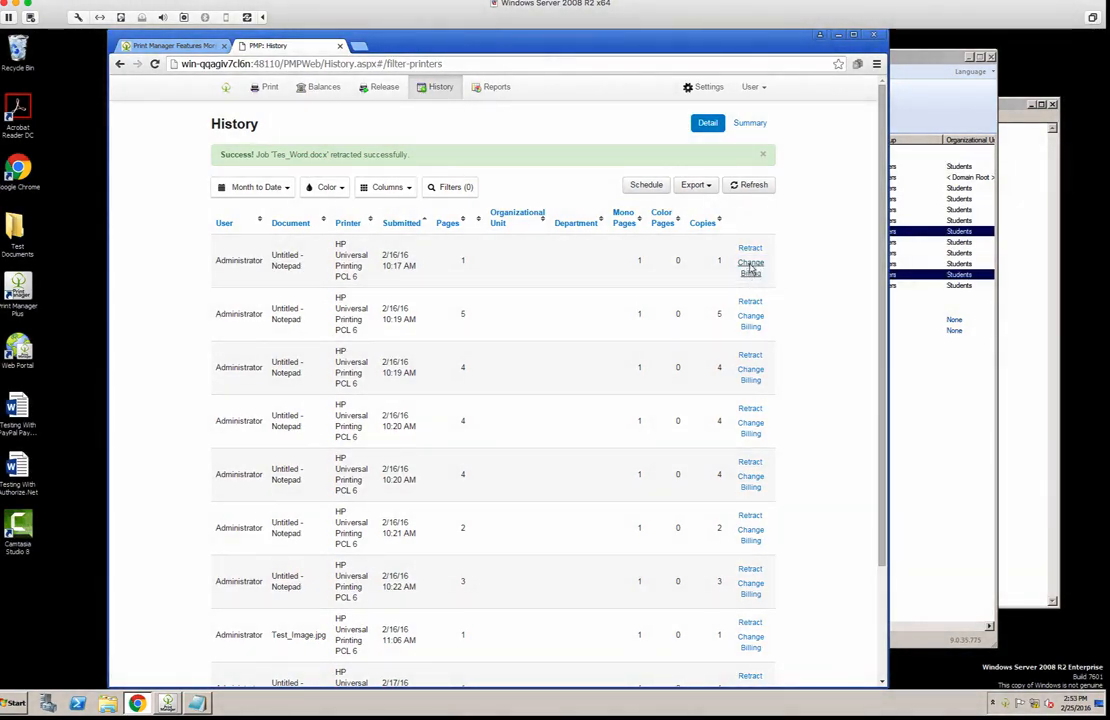
left_click(750, 268)
left_click(466, 203)
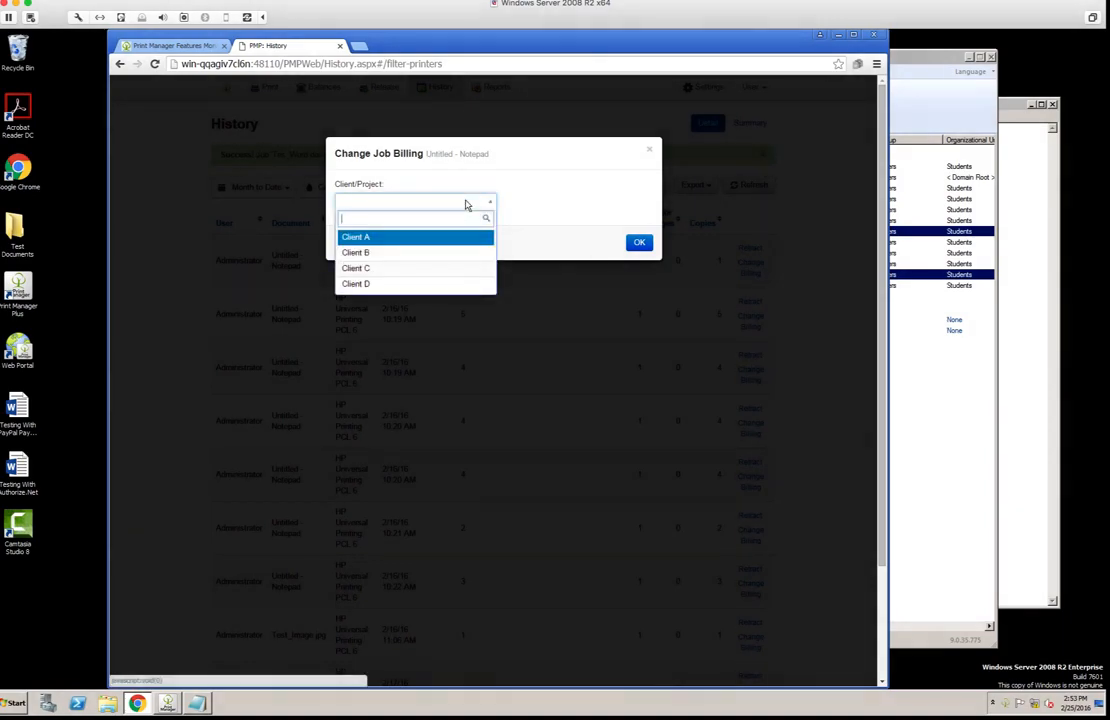
left_click(426, 256)
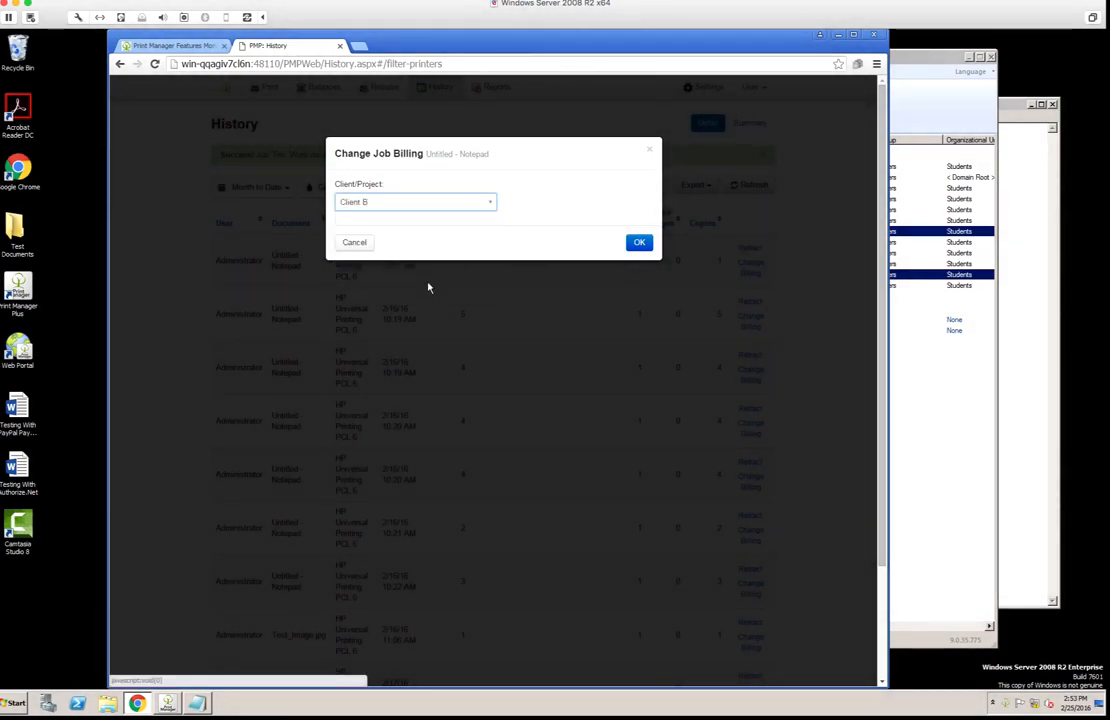
left_click(640, 246)
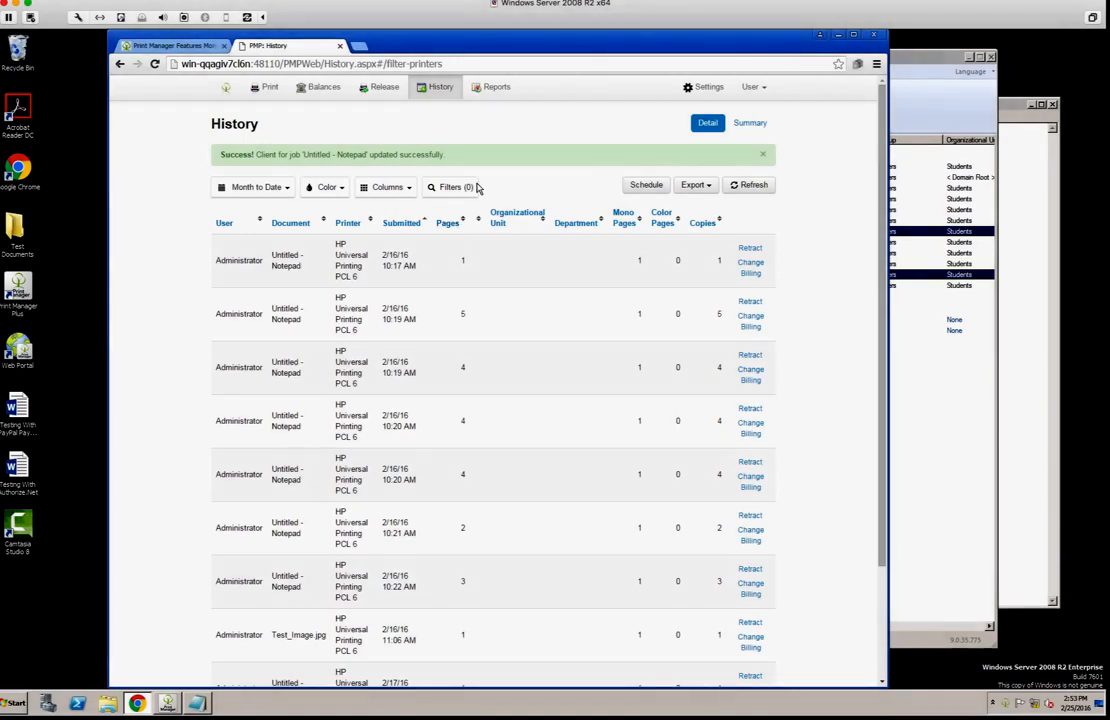
Step: Examine the portal's Reports page and the User Summary report viewer, and close the viewer
left_click(496, 88)
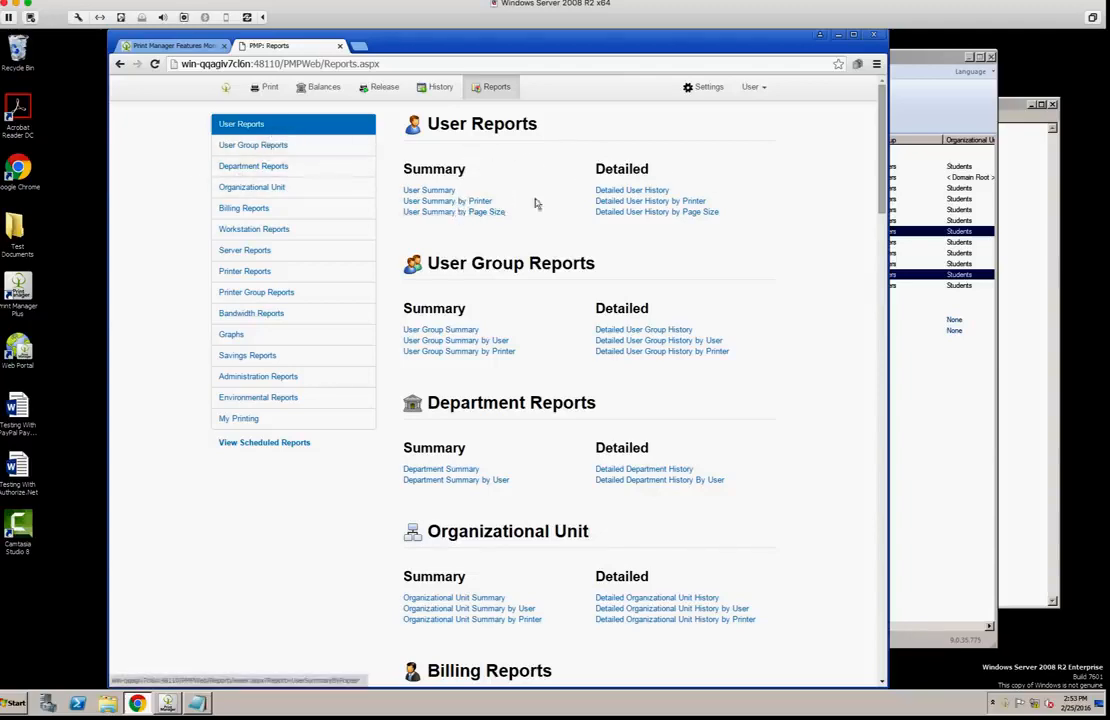
left_click(437, 190)
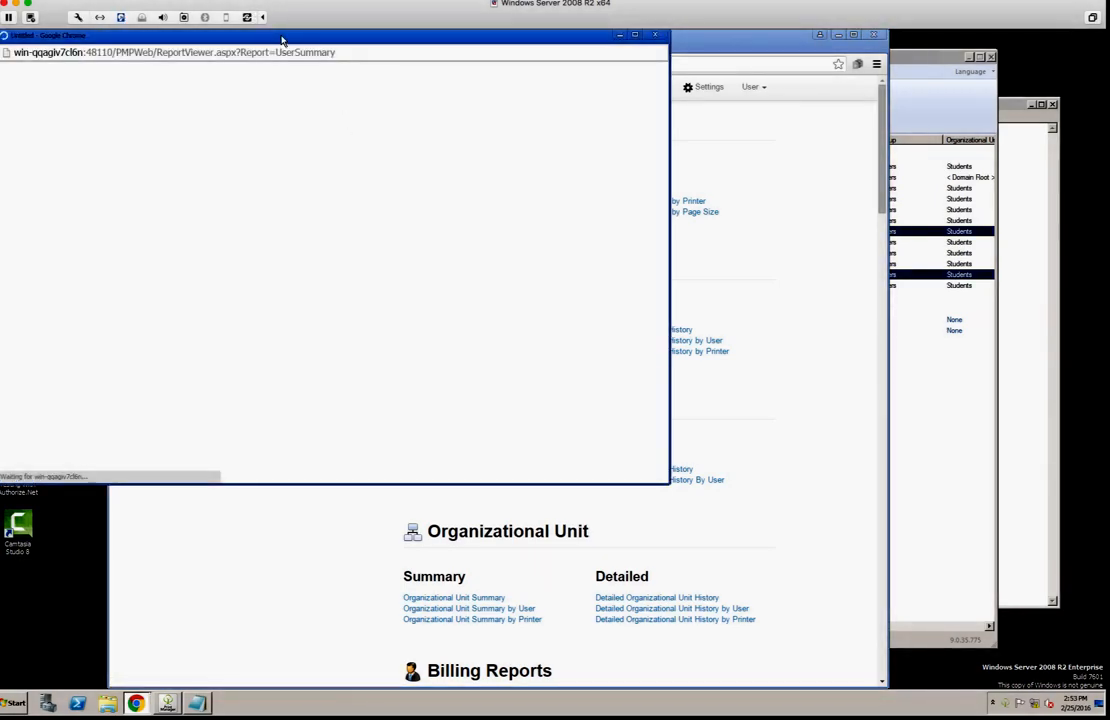
left_click_drag(283, 40, 432, 120)
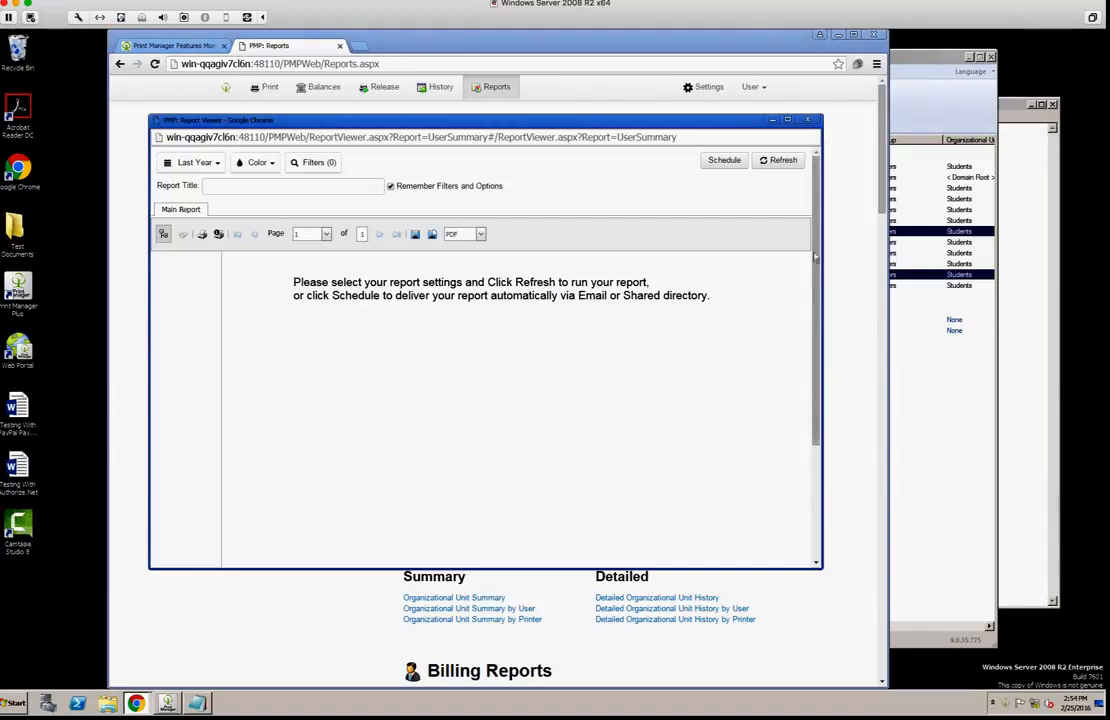
left_click(809, 119)
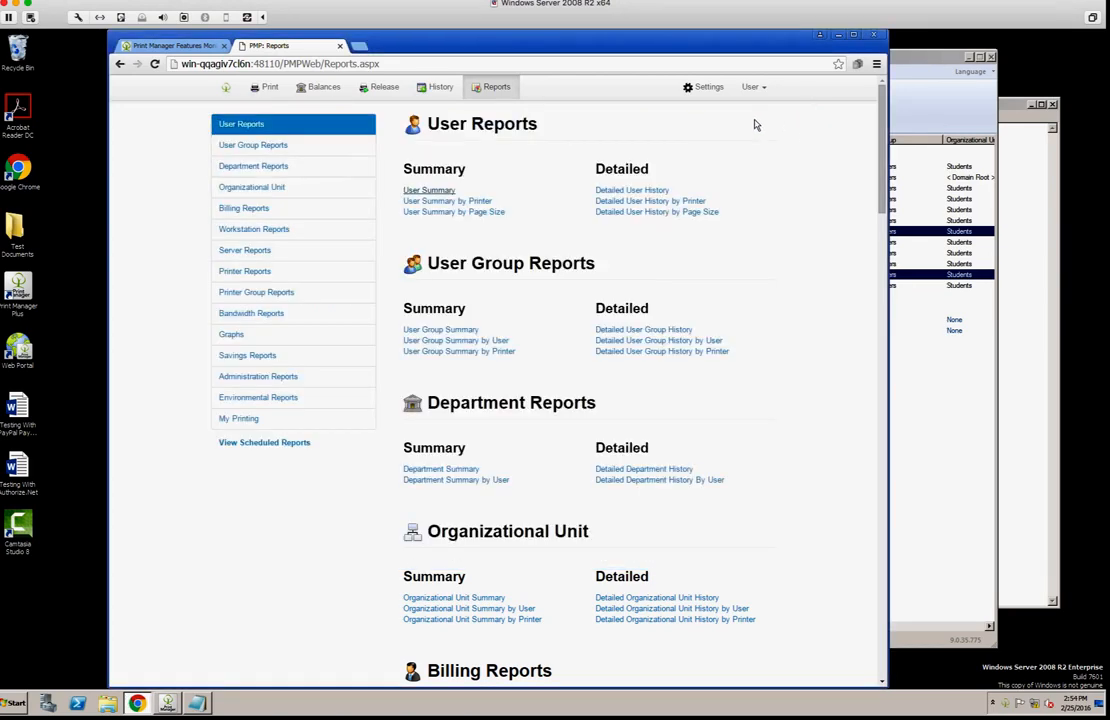
Step: Check the Manually Load Reports option in the portal's general settings and return to the reports without saving
left_click(712, 90)
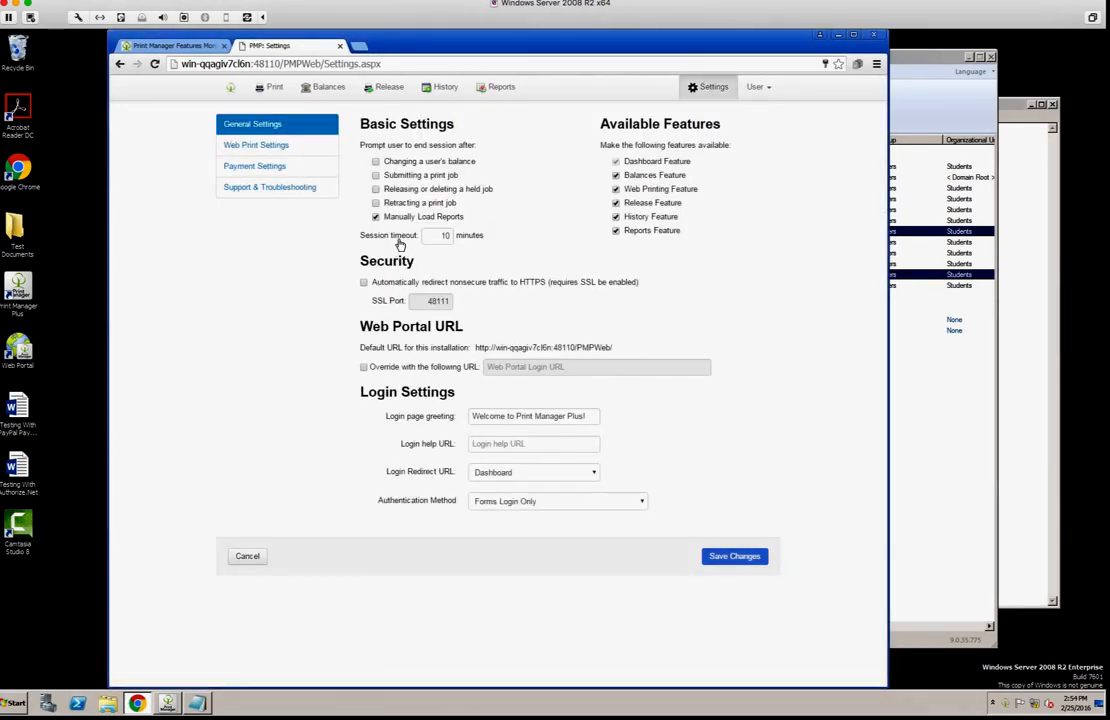
left_click(402, 221)
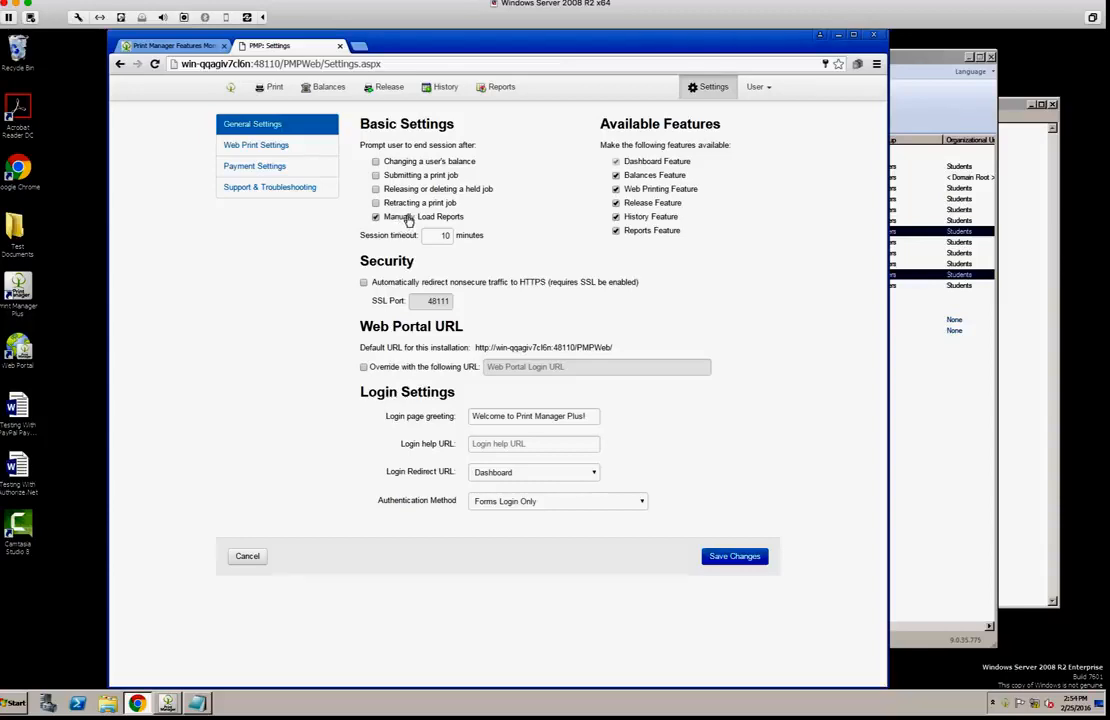
left_click(501, 87)
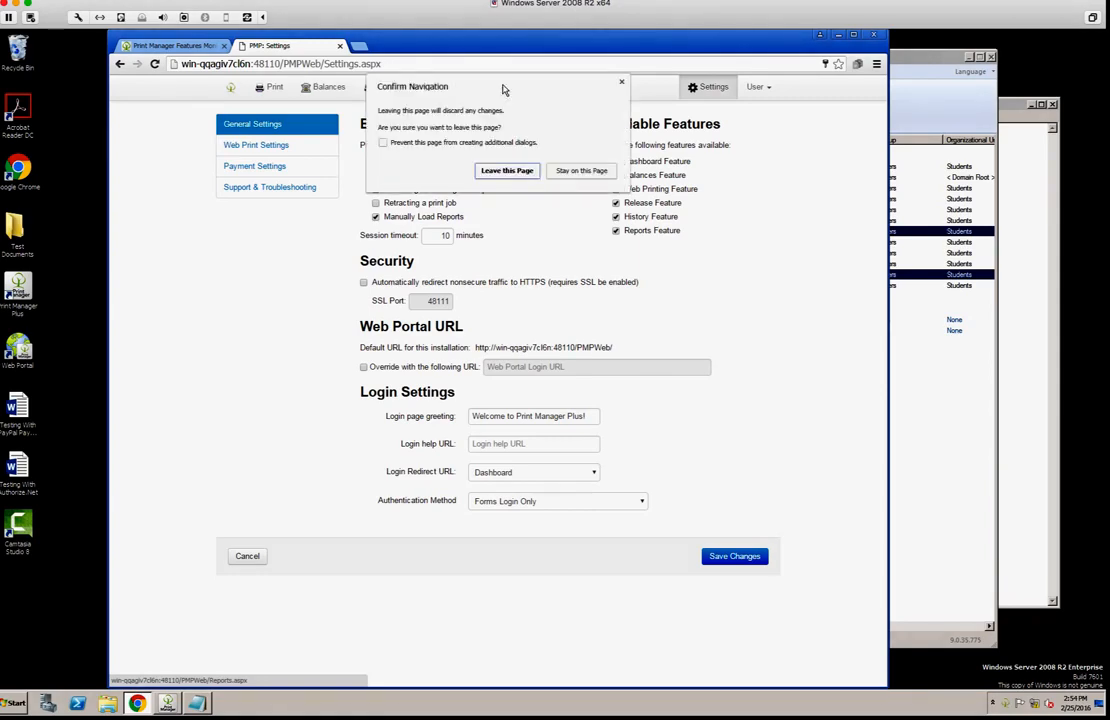
left_click(507, 171)
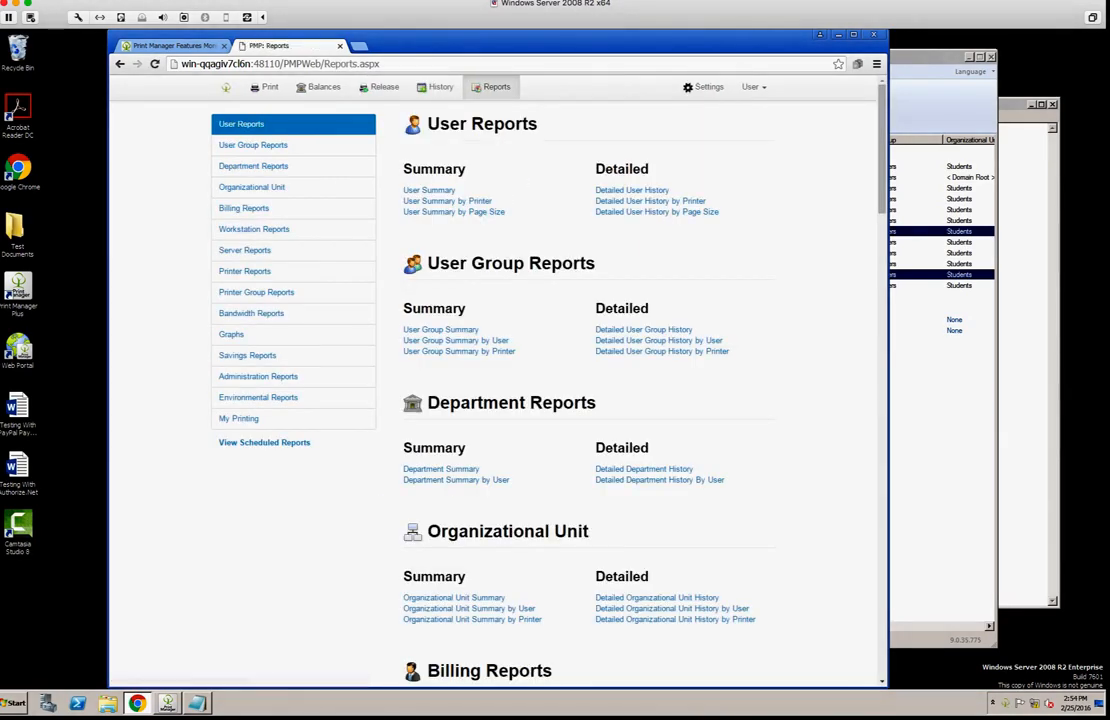
Step: Open the User Summary report, set its date range to Year to Date and check its color options
left_click(435, 194)
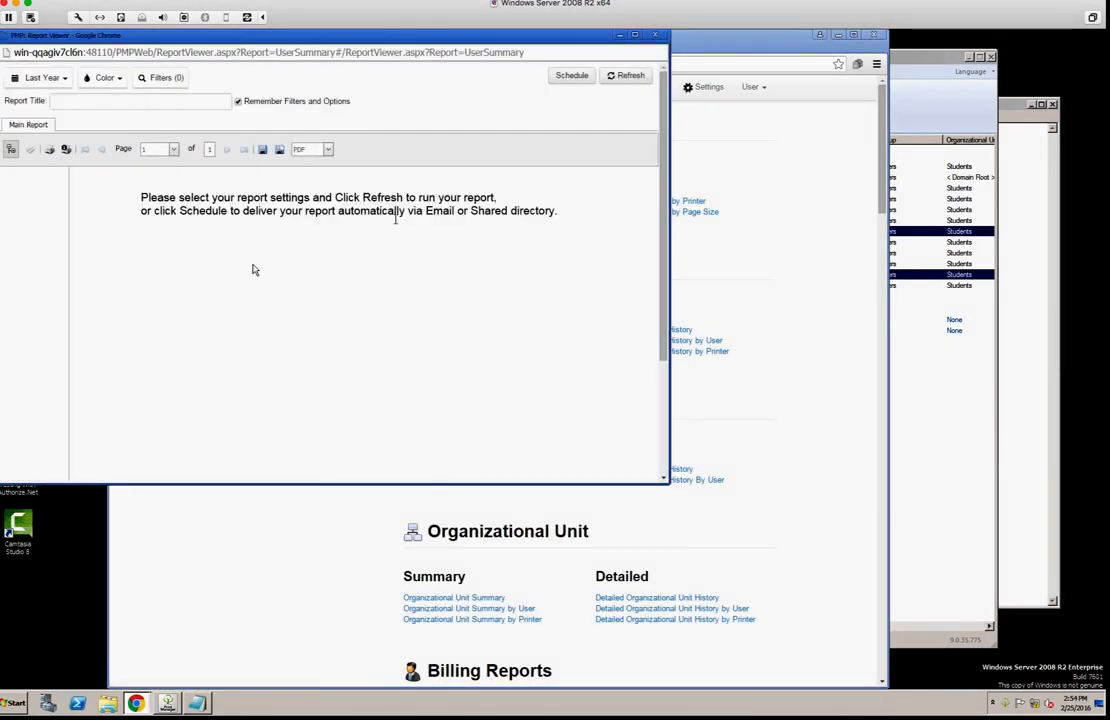
left_click_drag(293, 42, 492, 127)
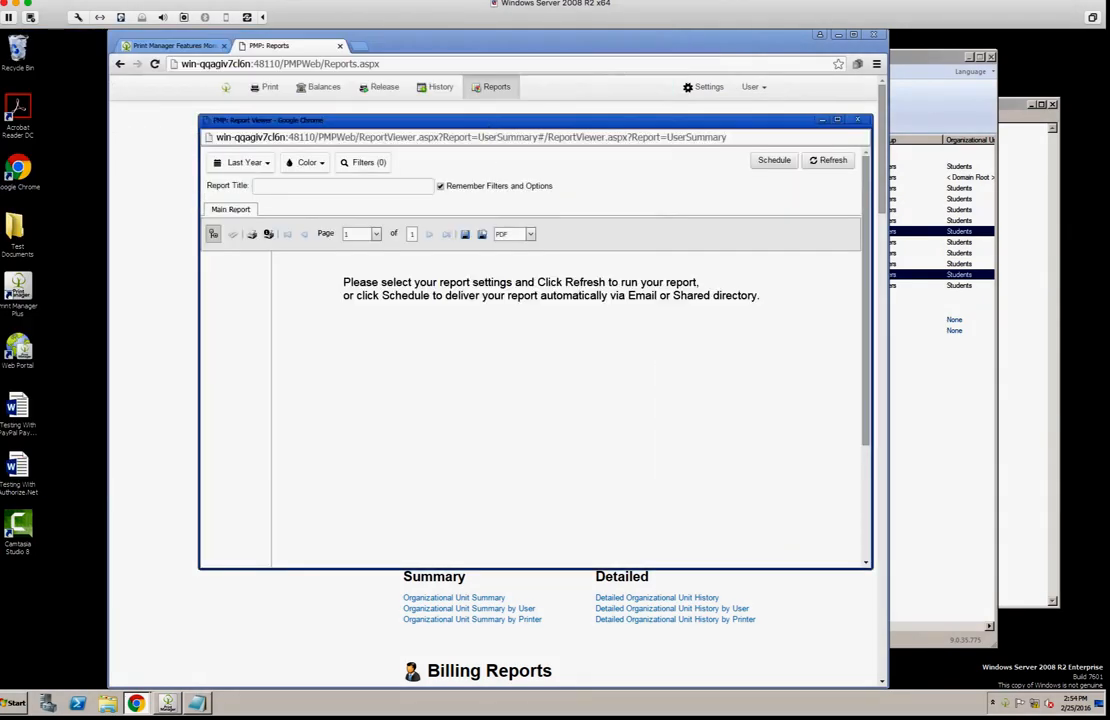
left_click(252, 165)
left_click(254, 183)
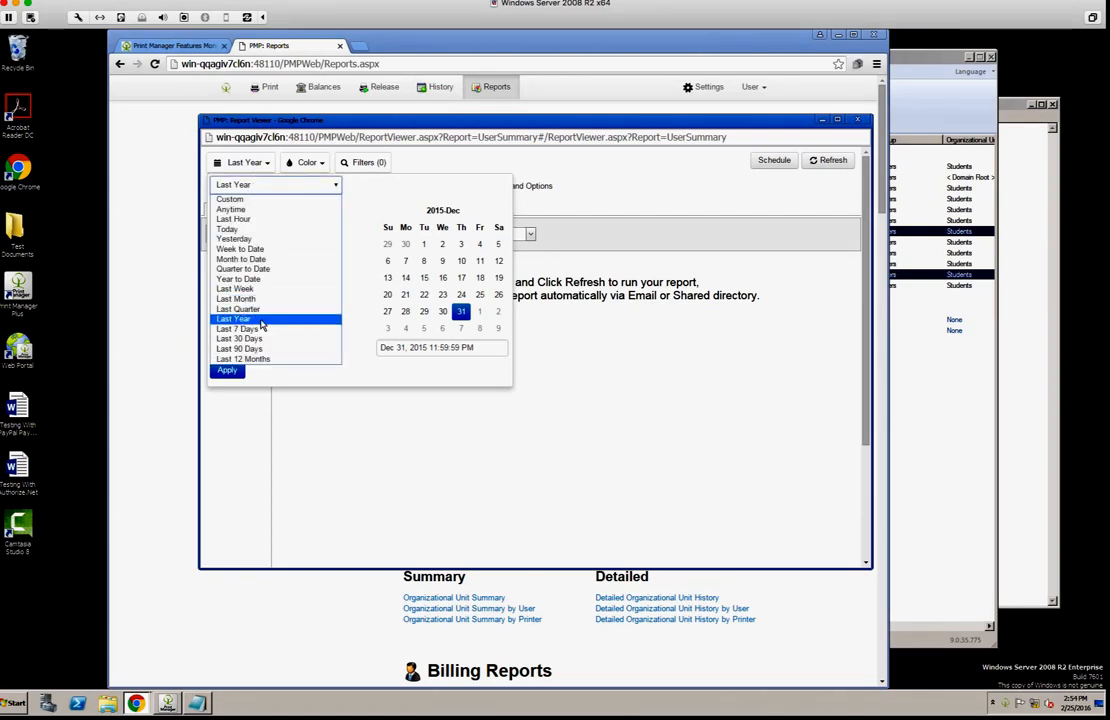
left_click(270, 279)
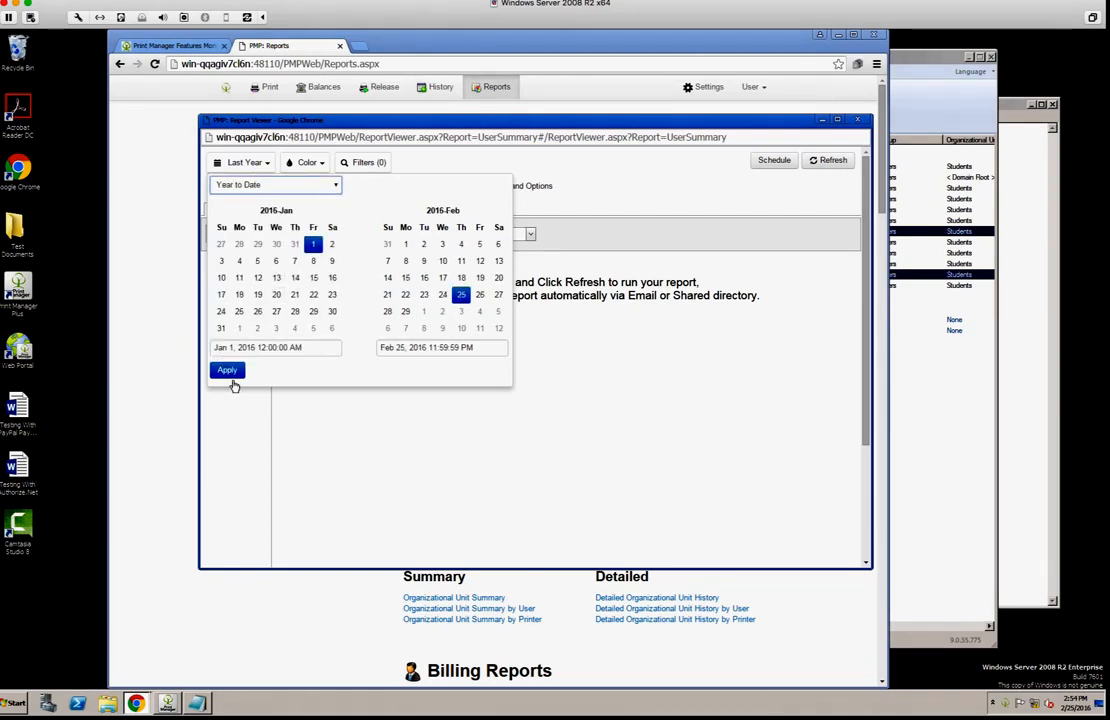
left_click(228, 372)
left_click(318, 163)
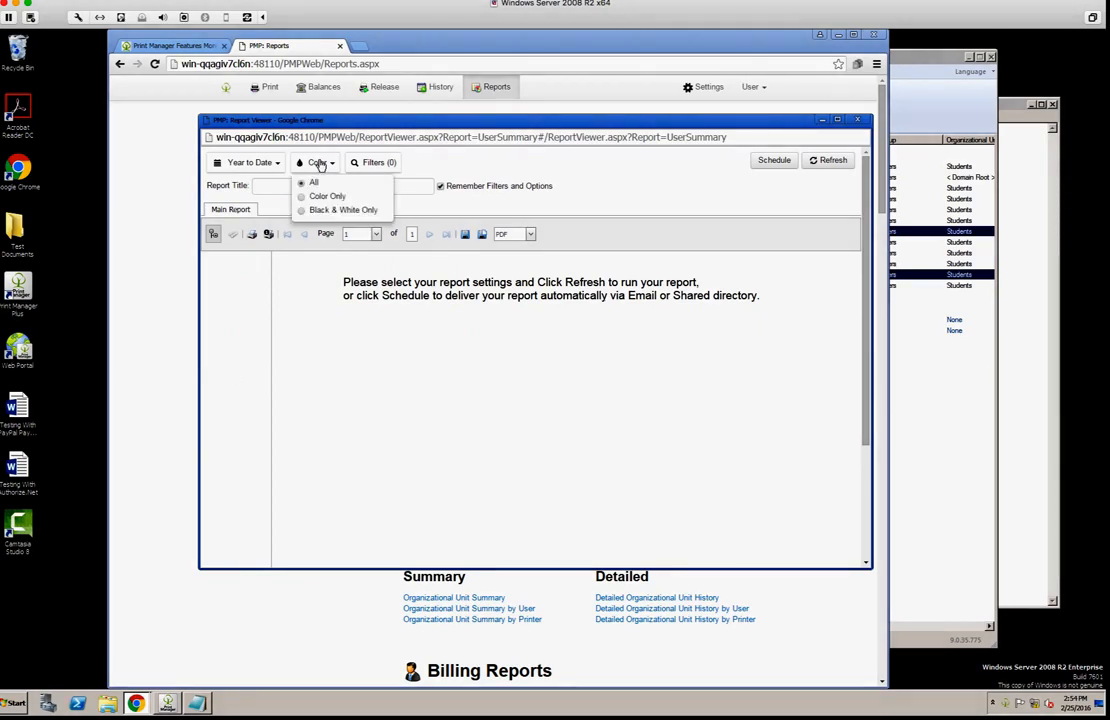
left_click(453, 159)
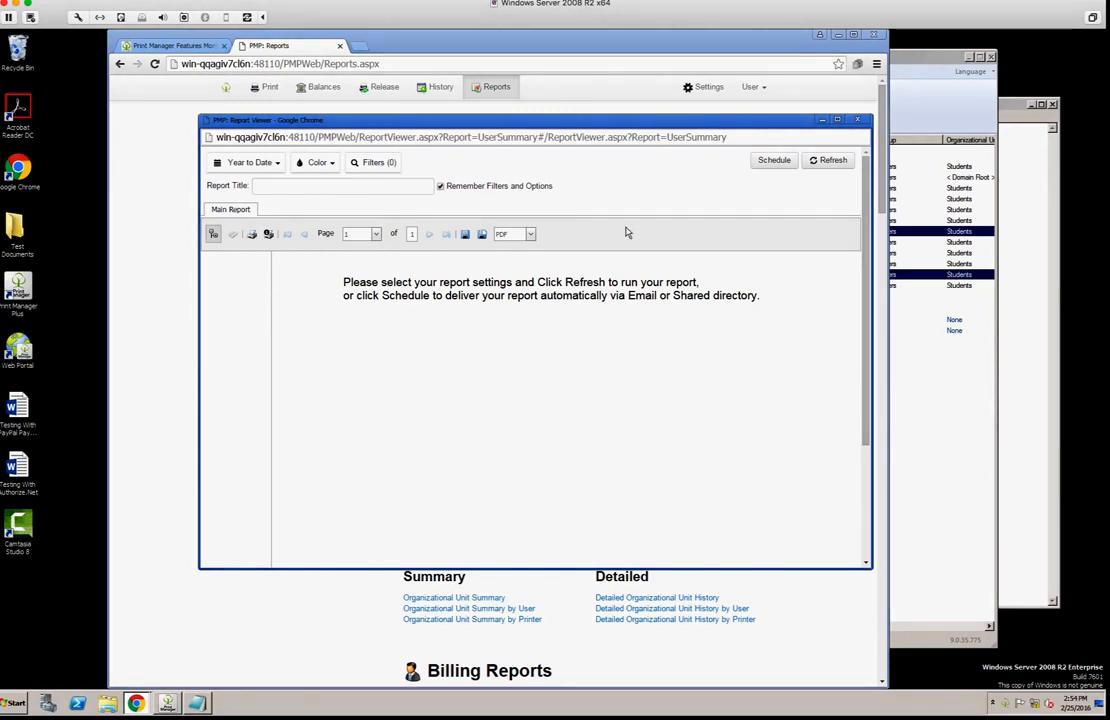
Step: Examine the User Summary report's scheduling options for date, frequency and report format, and cancel without creating a schedule
left_click(771, 162)
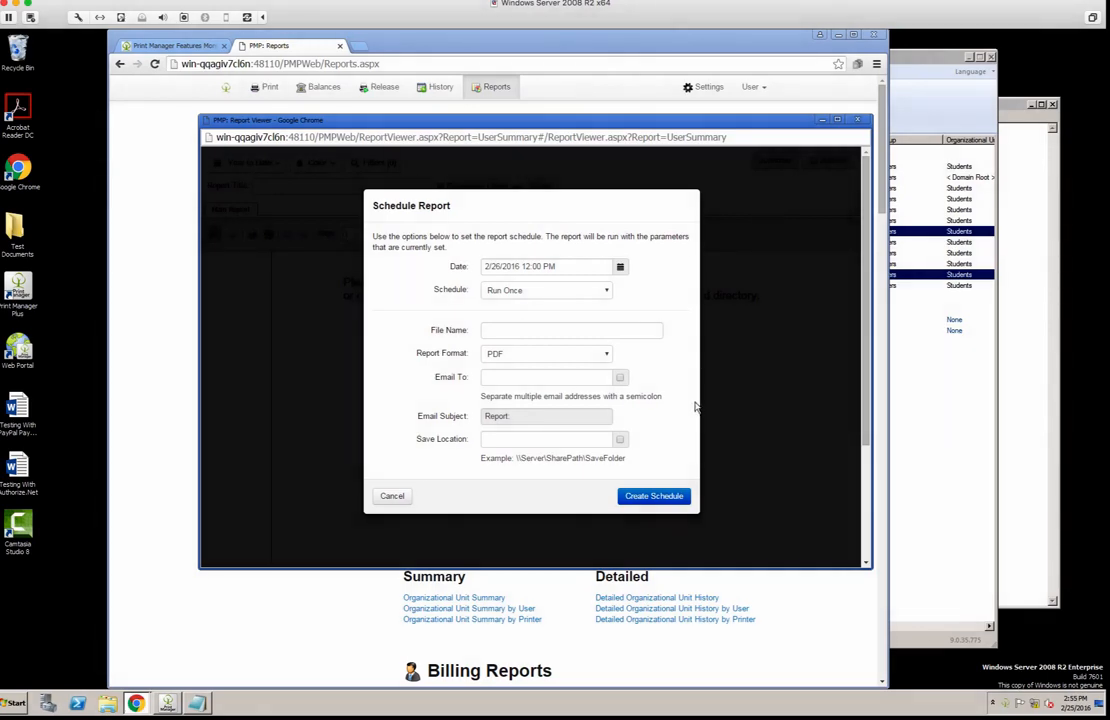
left_click(568, 266)
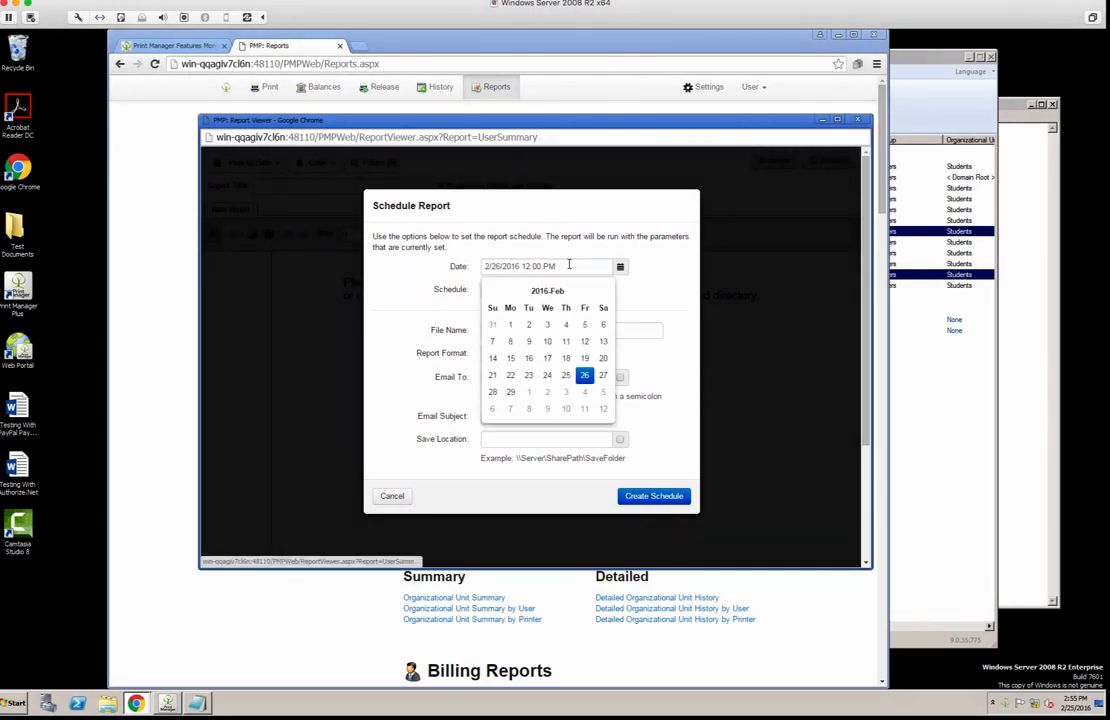
left_click(660, 305)
left_click(566, 289)
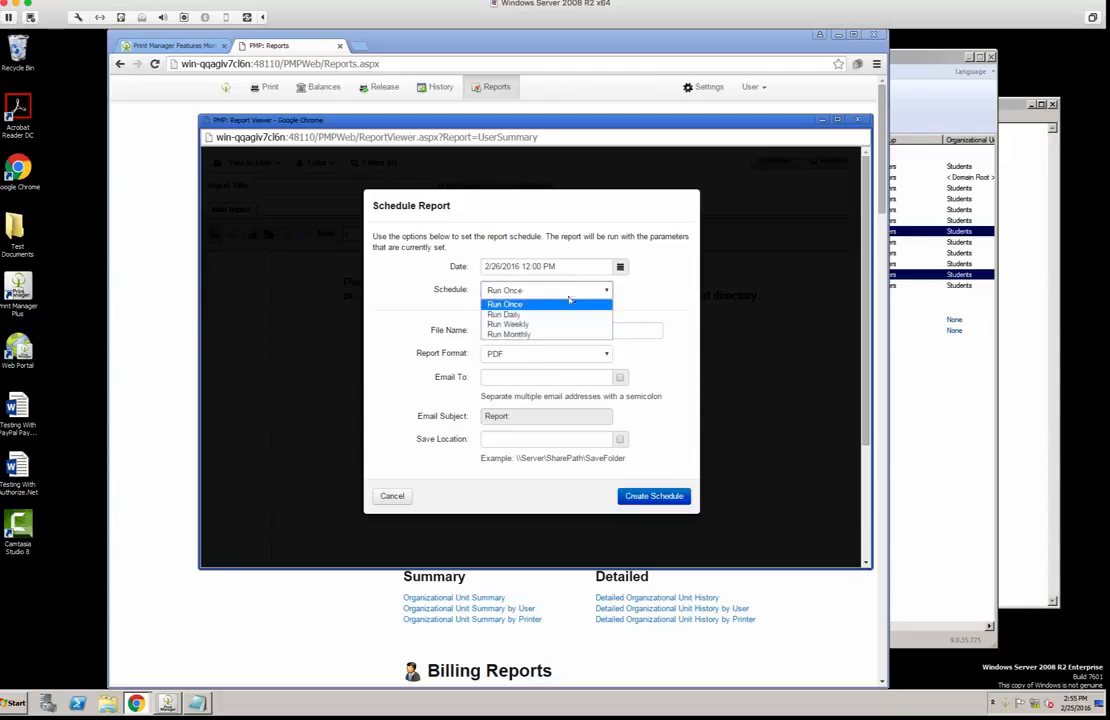
left_click(645, 270)
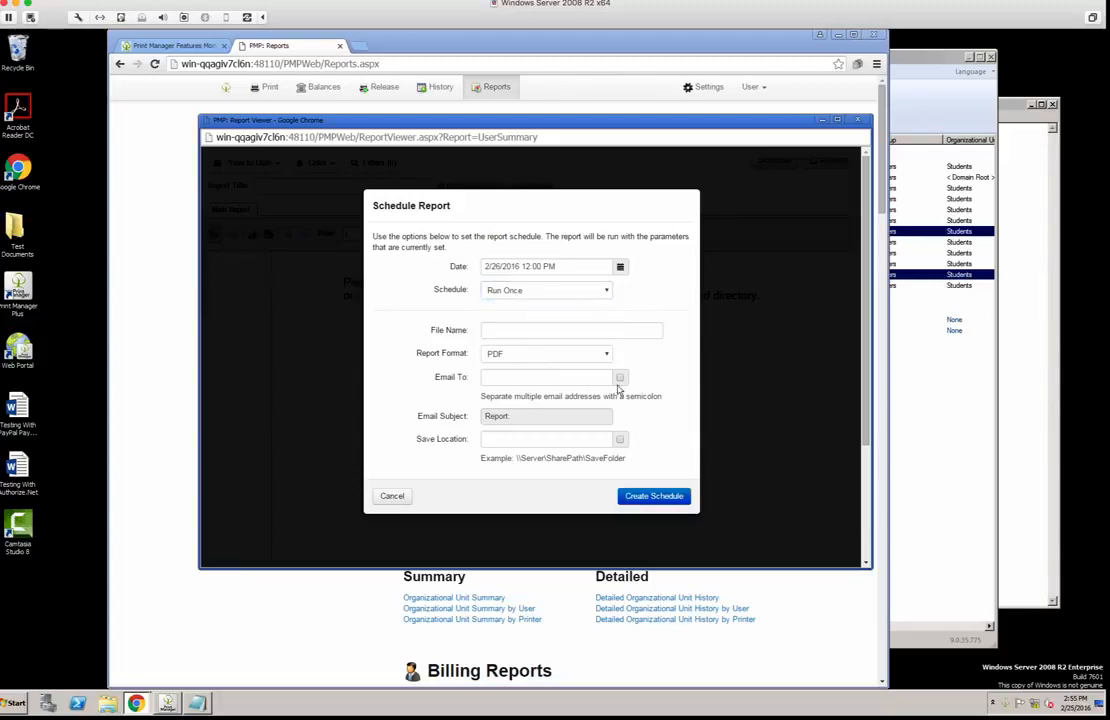
left_click(550, 359)
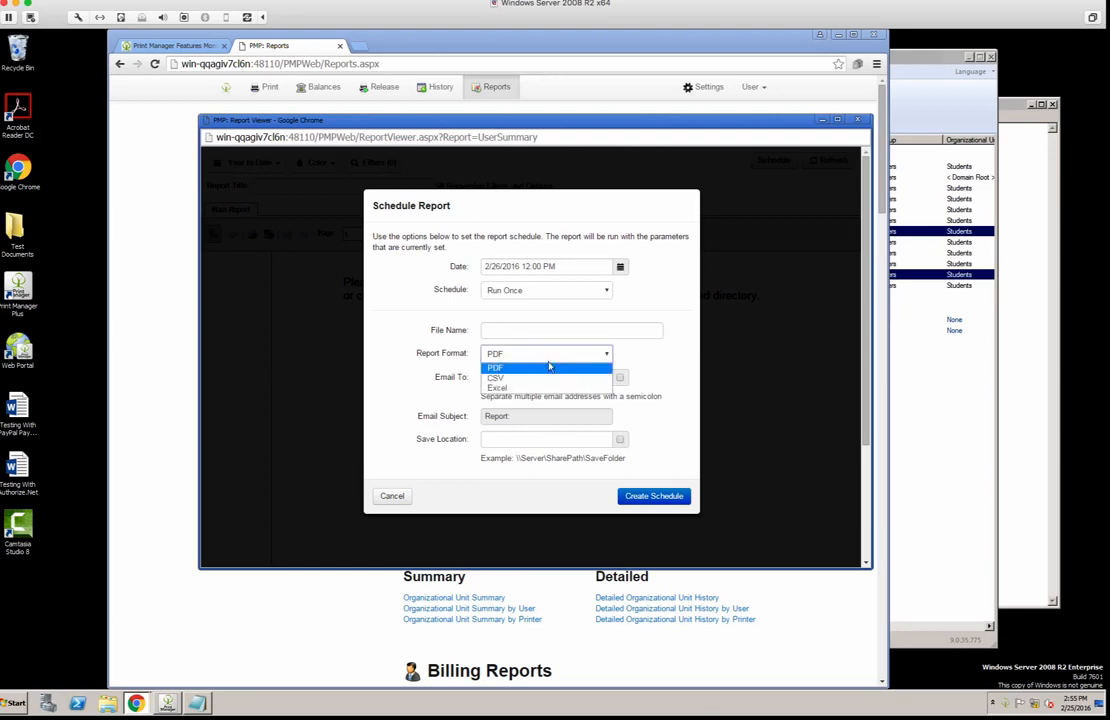
left_click(656, 300)
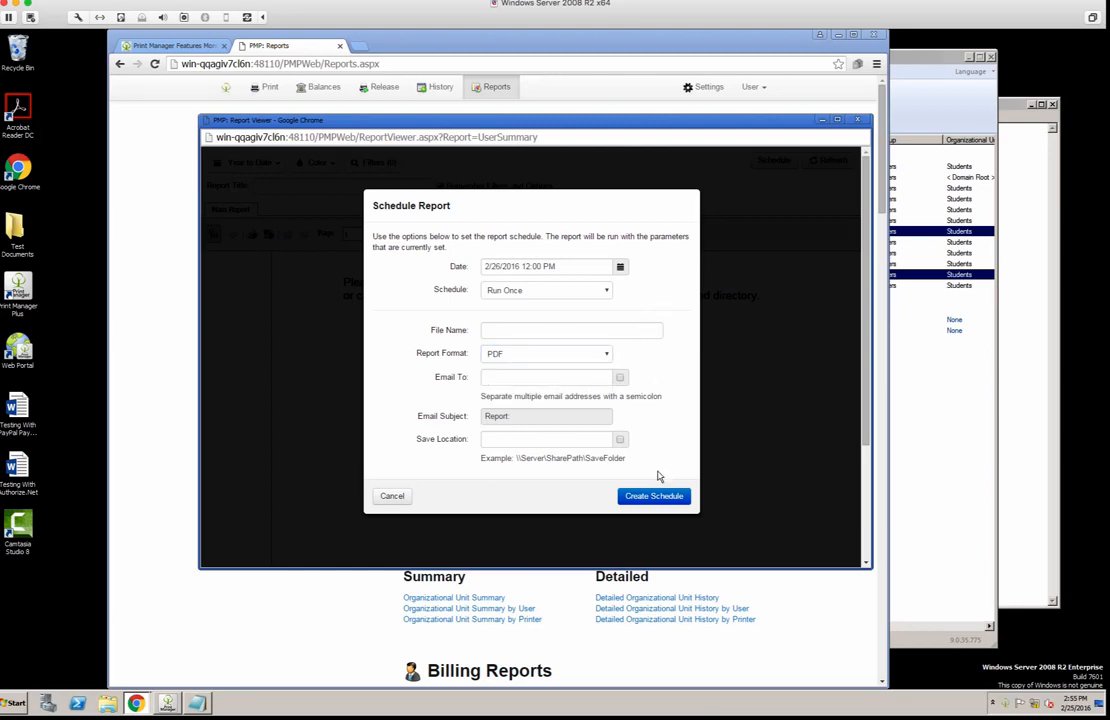
left_click(391, 496)
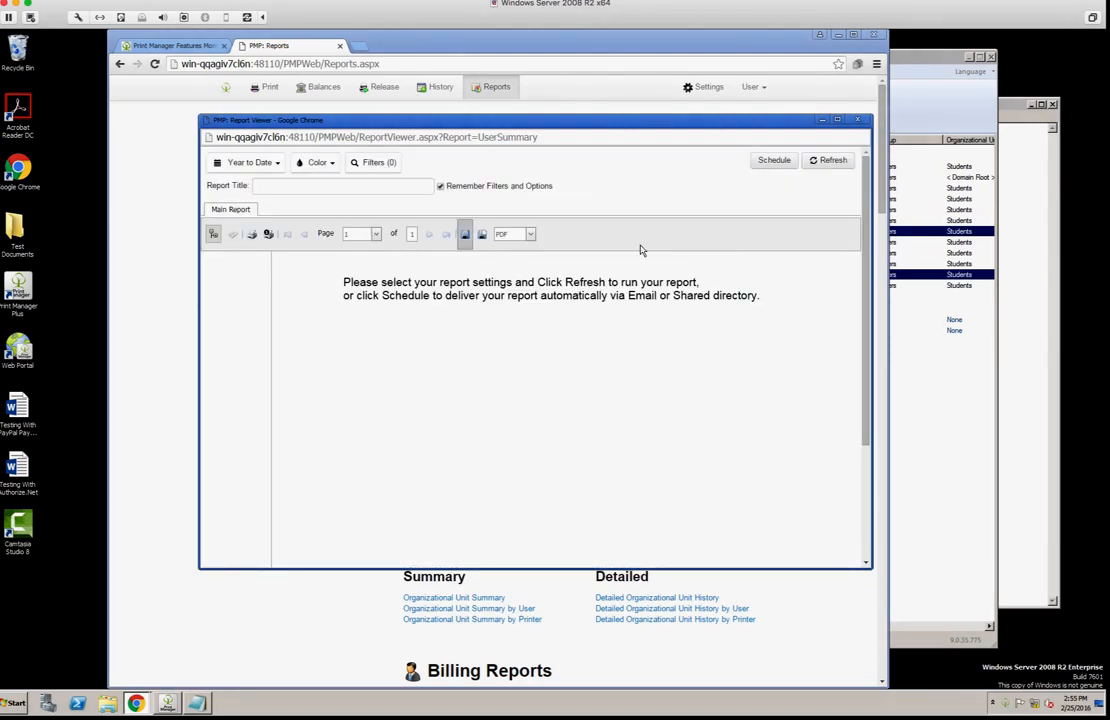
Step: Run the User Summary report, show its document map and check the available export formats
left_click(826, 162)
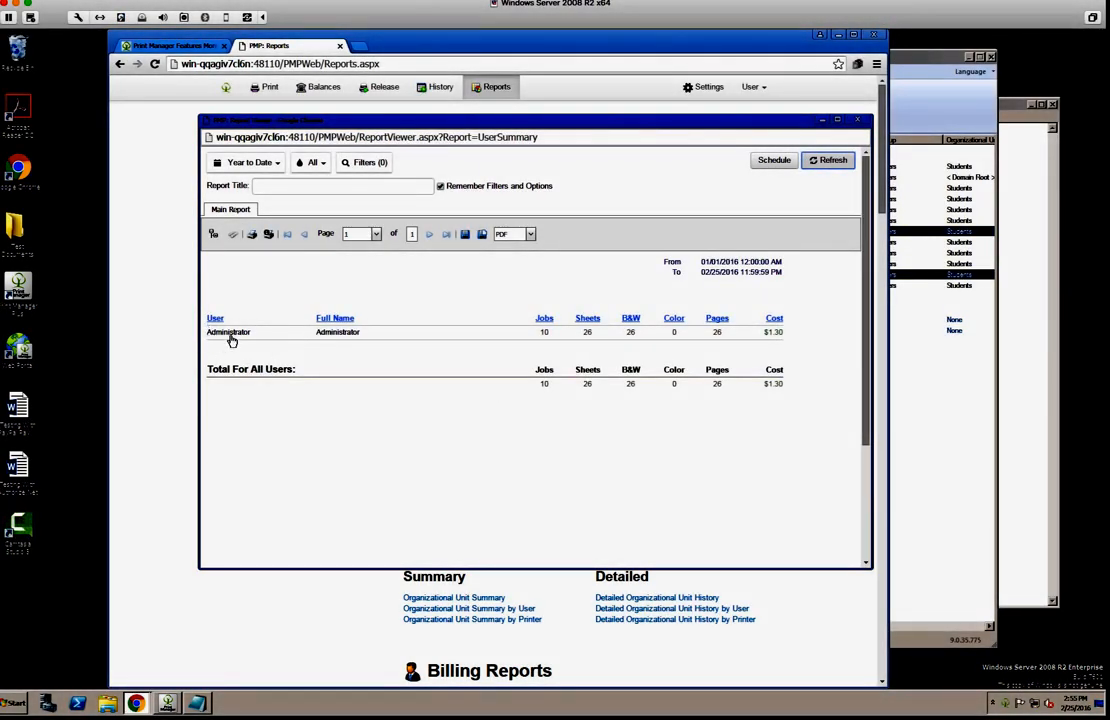
left_click(213, 234)
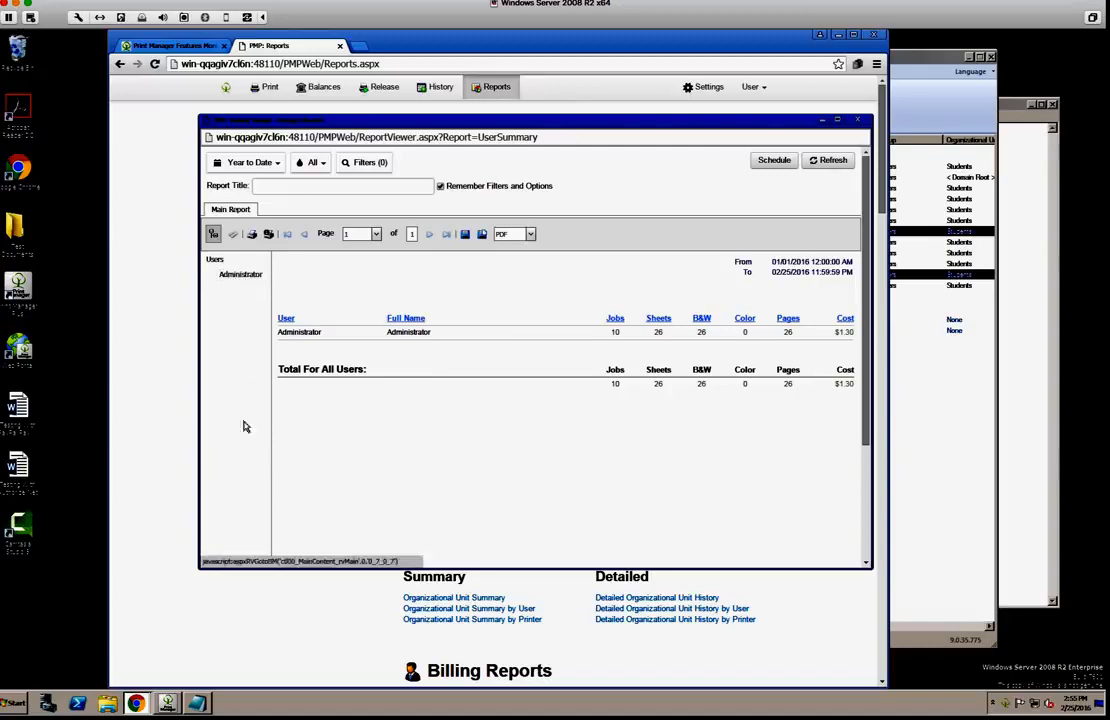
left_click(508, 236)
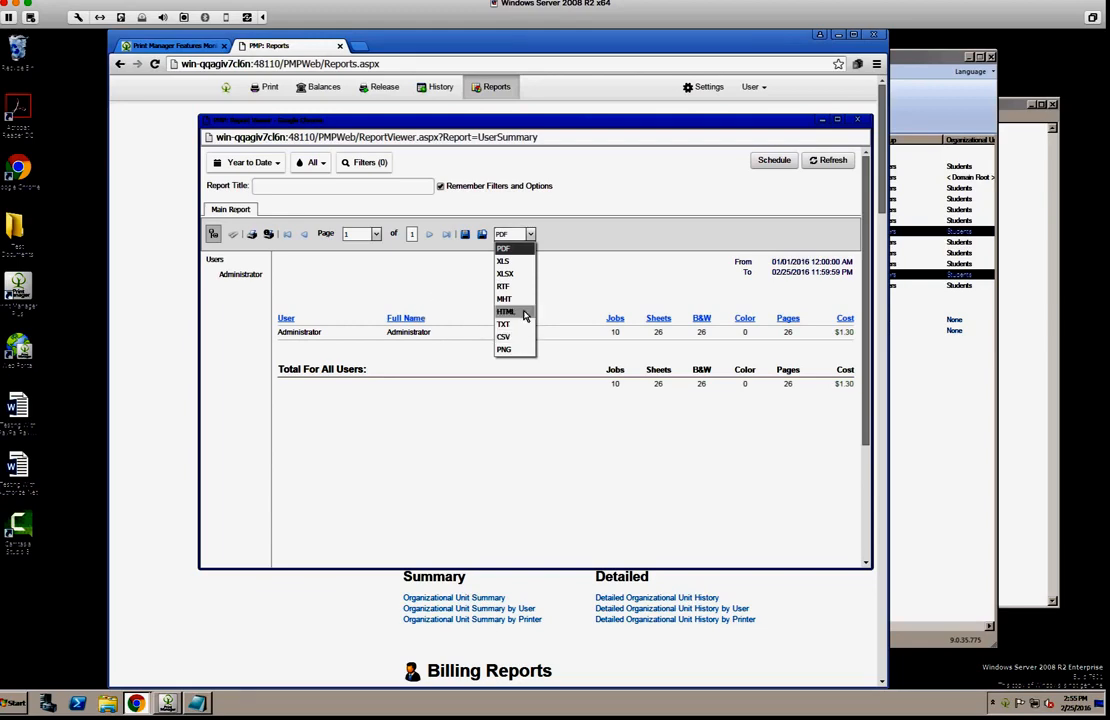
left_click(548, 204)
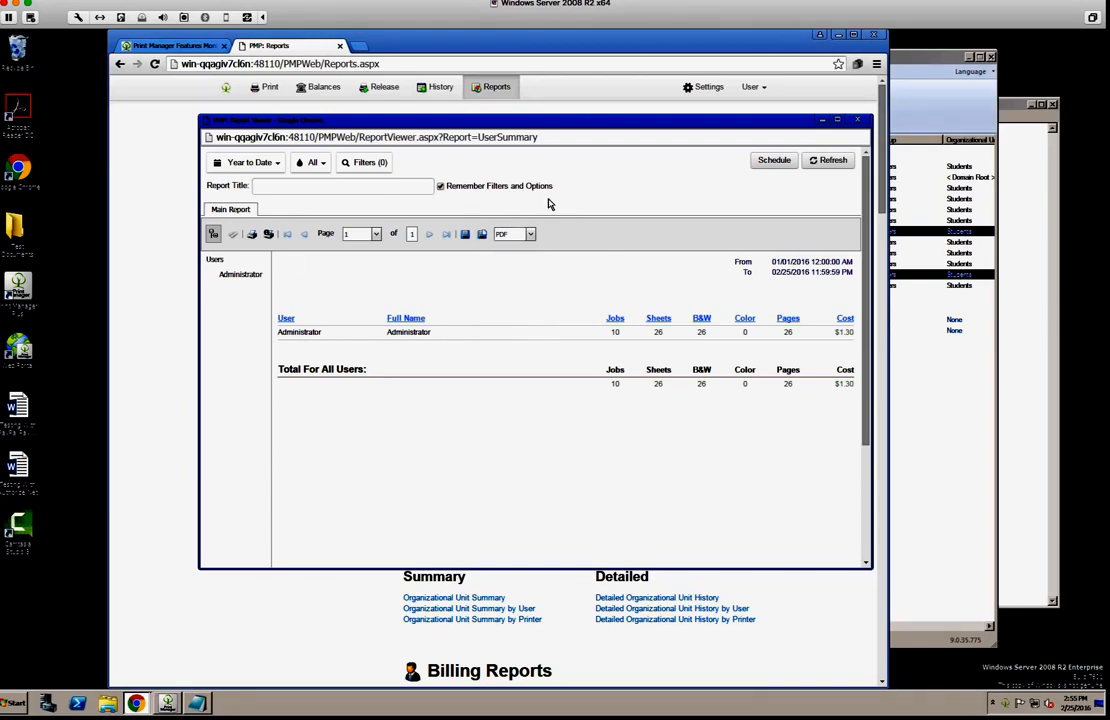
Step: Open the Administrator's job details from the report with expanded details shown, examine them, and close the report viewer
double_click(306, 335)
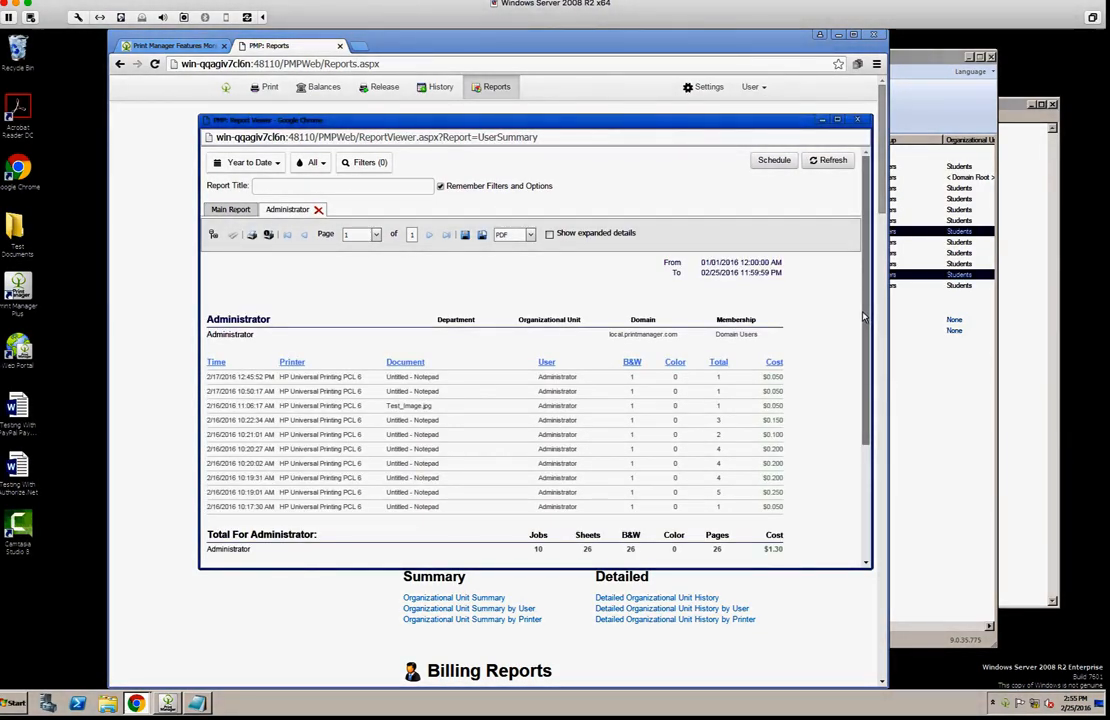
left_click_drag(865, 317, 863, 286)
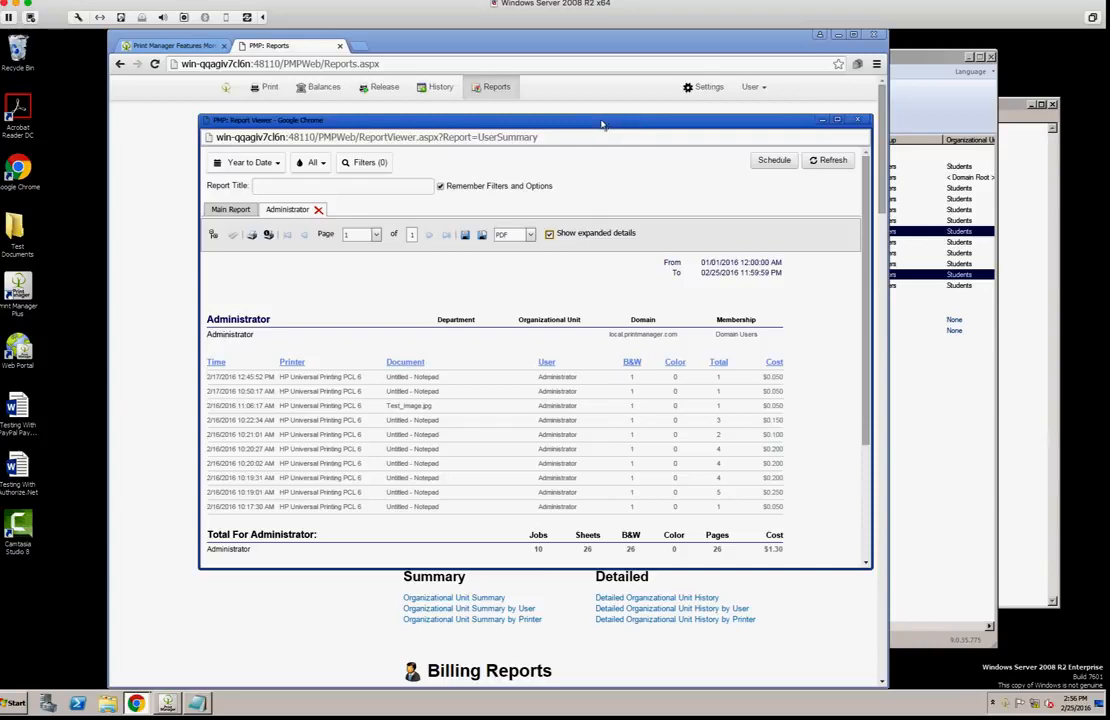
left_click_drag(601, 124, 549, 88)
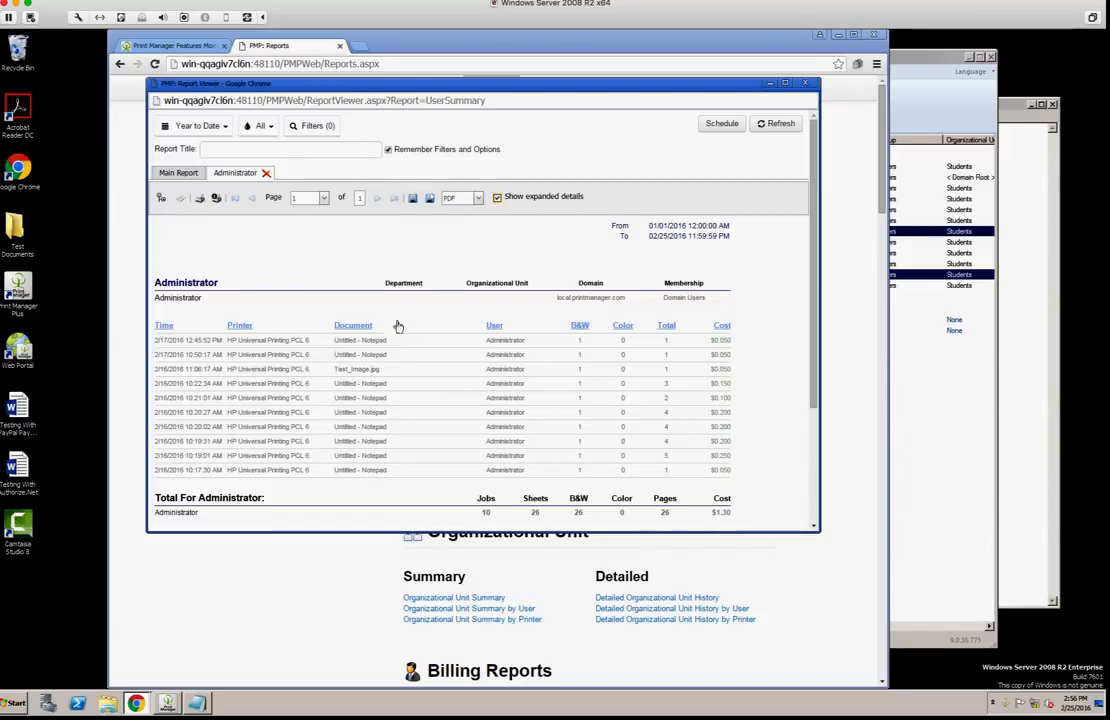
left_click(265, 173)
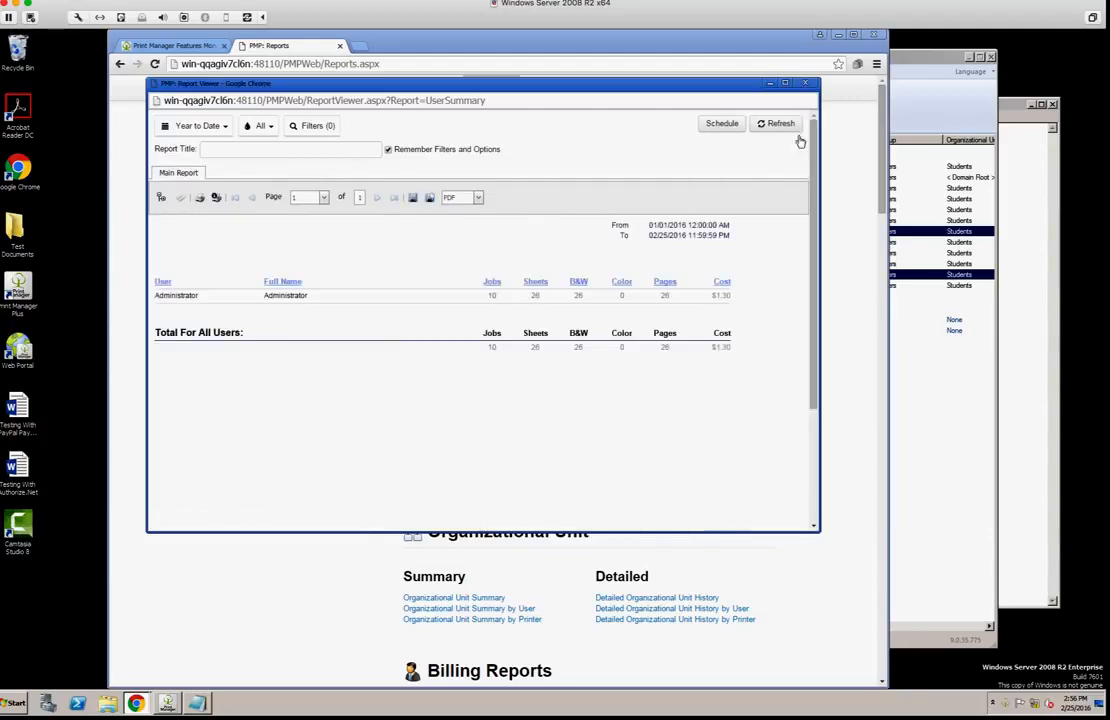
left_click(805, 83)
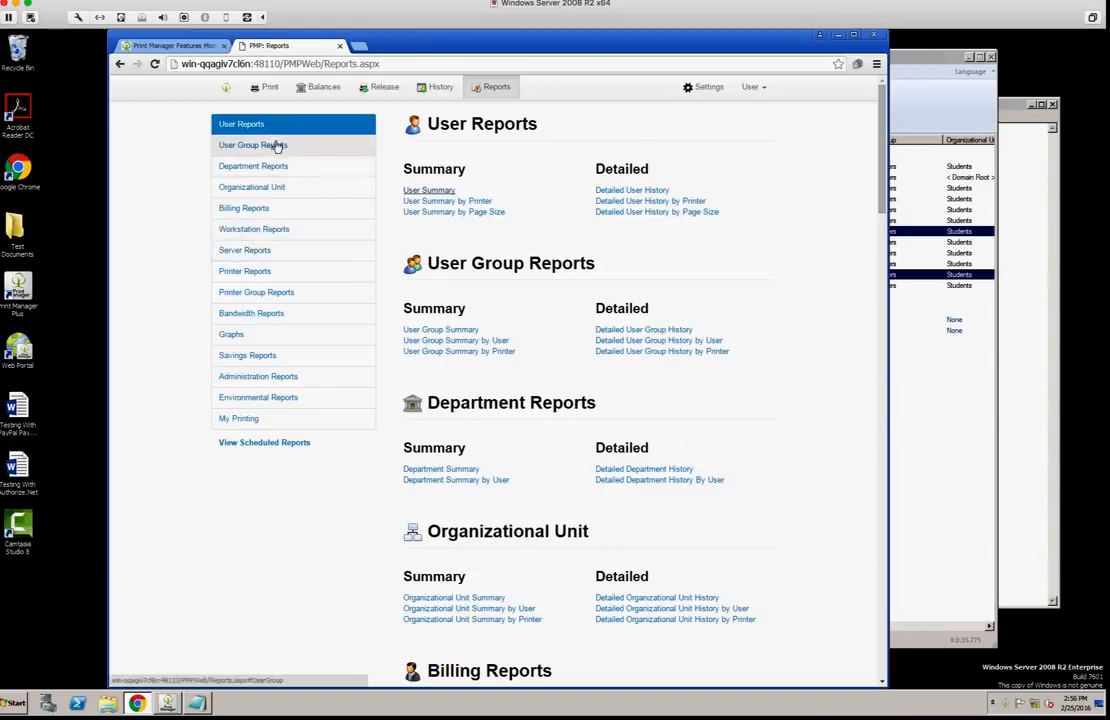
Step: Examine the available reports by category, from Billing, Workstation, Server and Printer through Bandwidth, Graphs, Savings and Administration
left_click(278, 209)
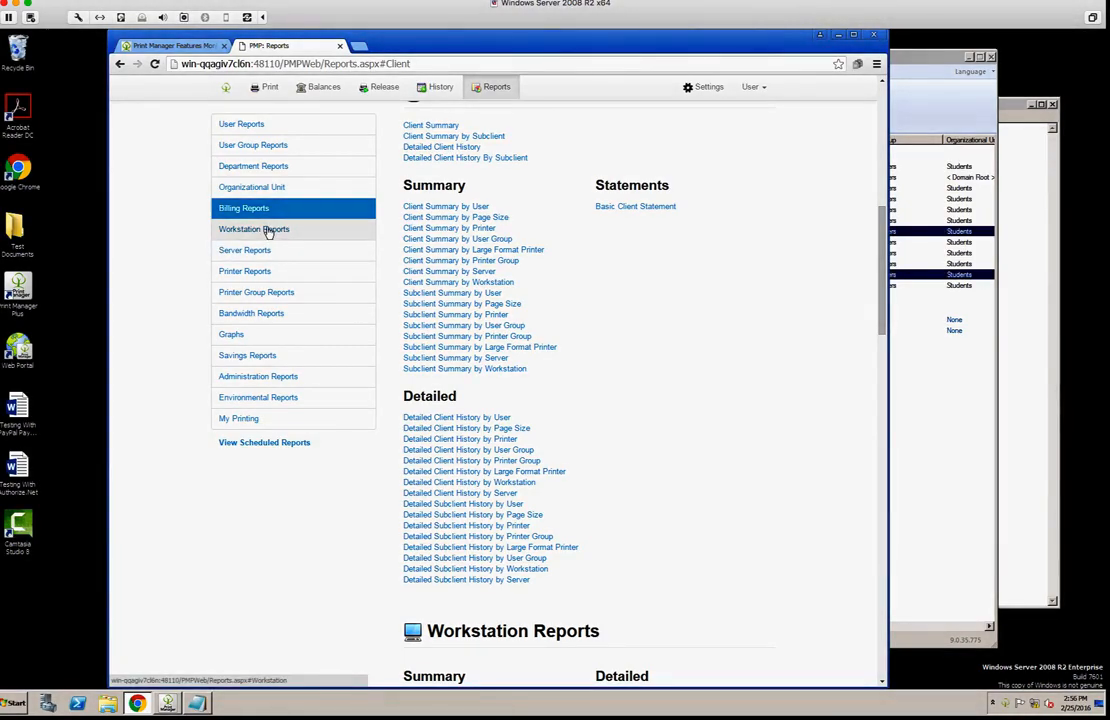
left_click(268, 231)
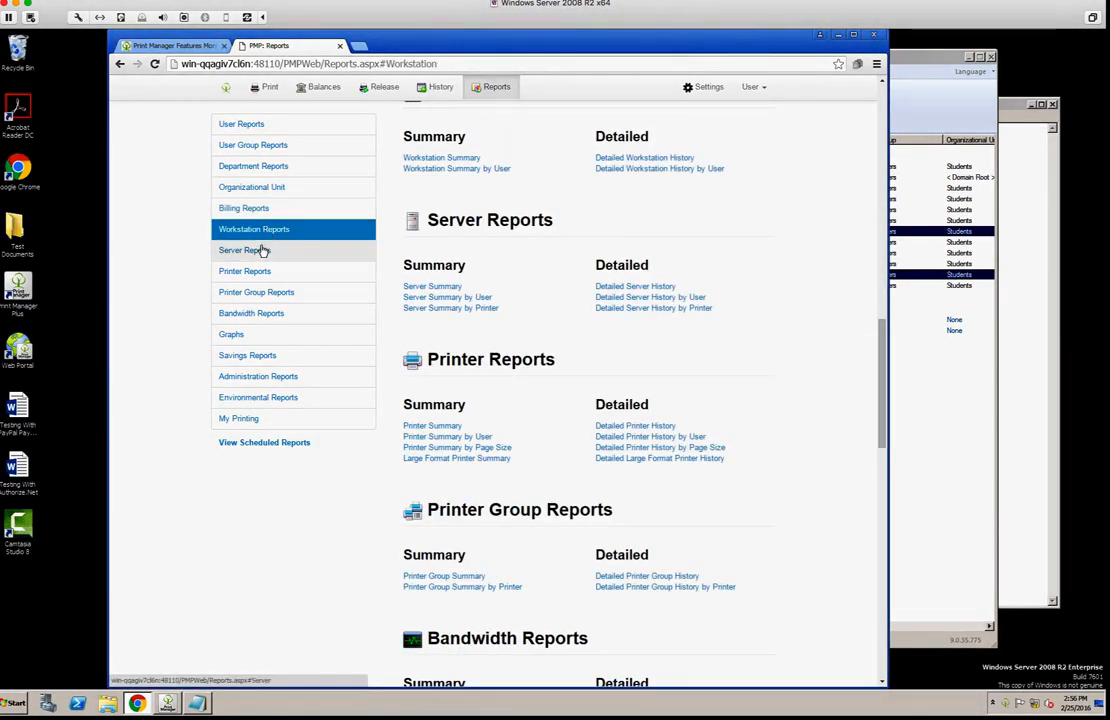
left_click(261, 249)
left_click(262, 271)
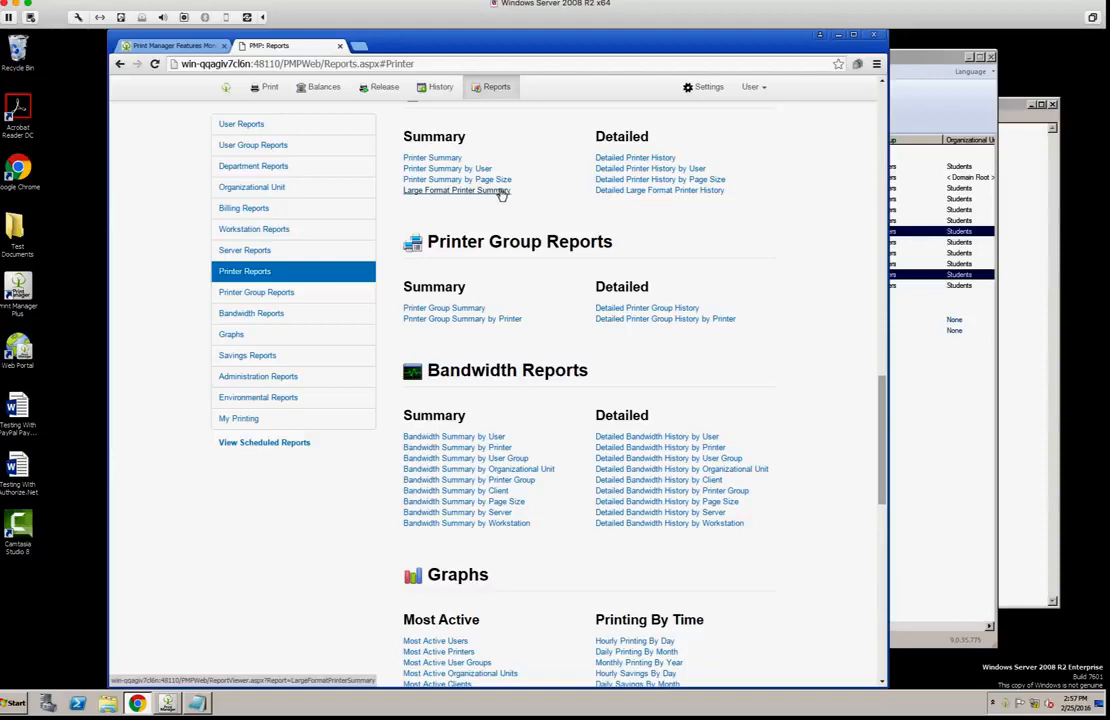
left_click(276, 296)
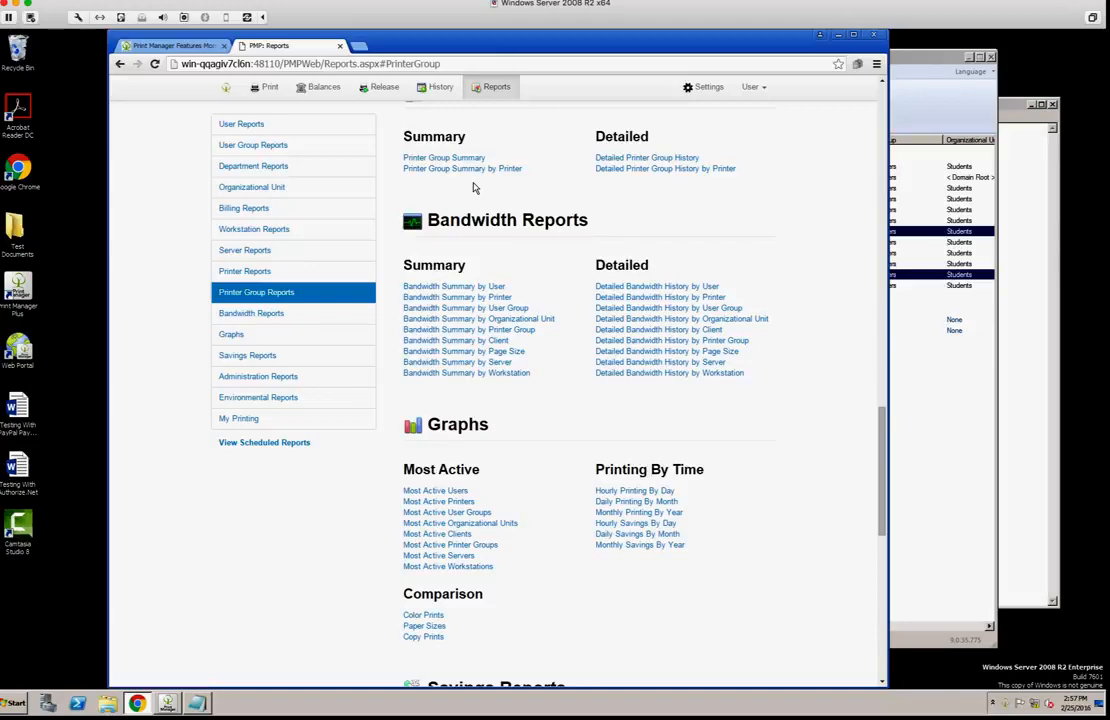
left_click(272, 315)
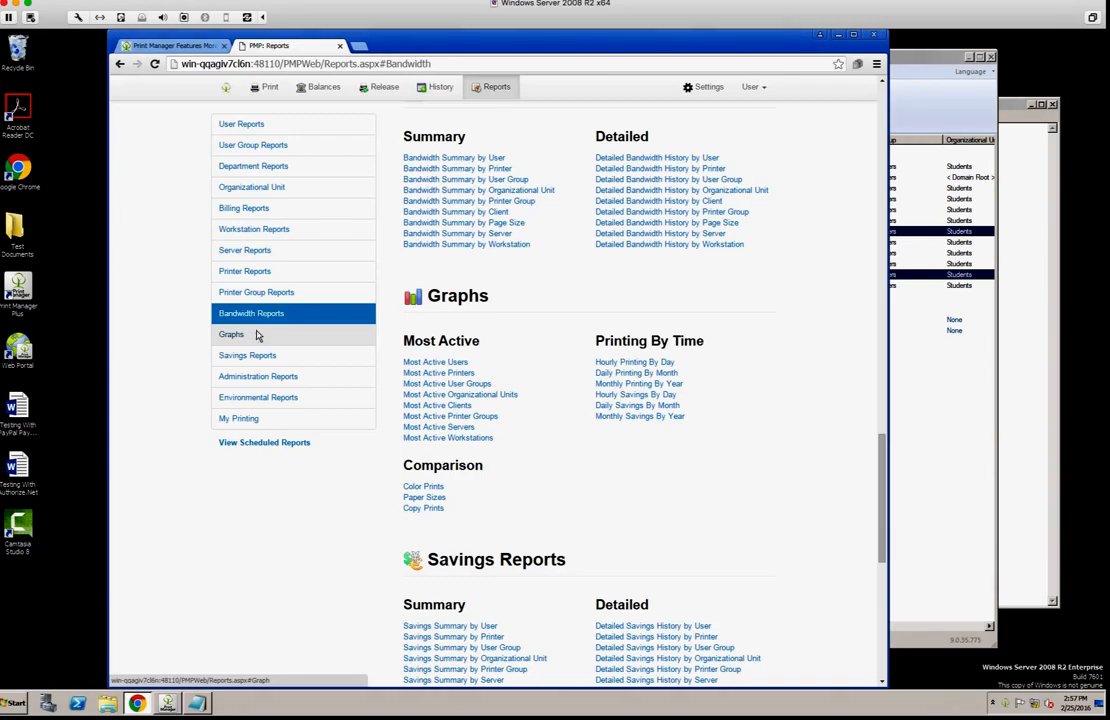
left_click(257, 335)
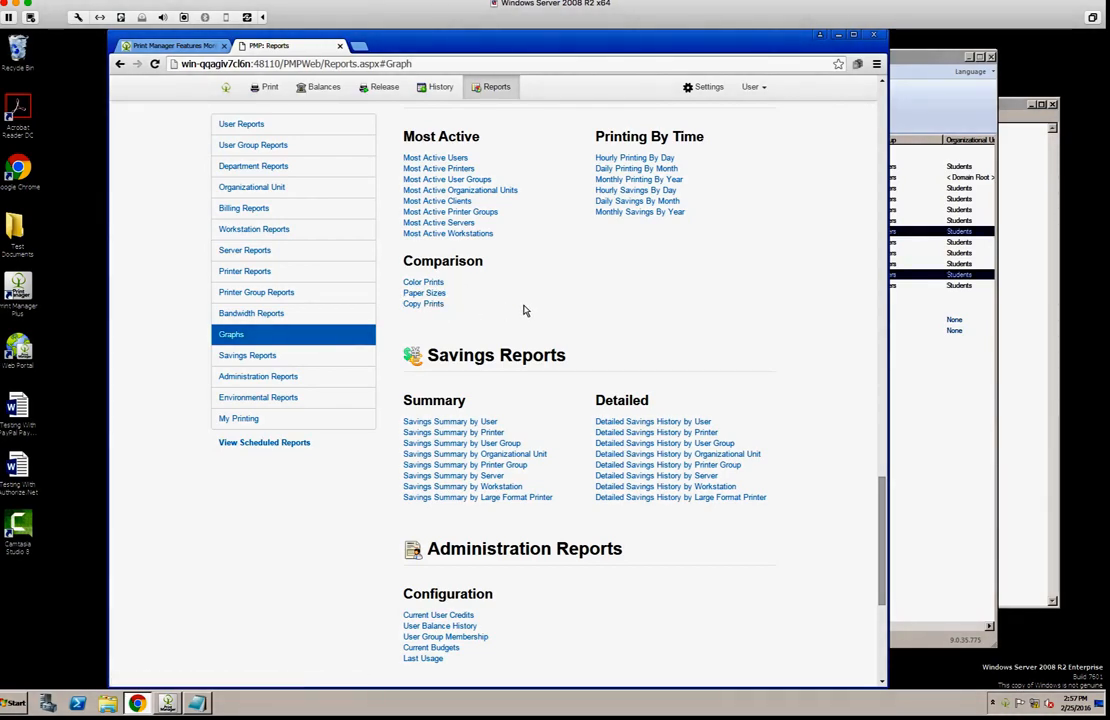
left_click(278, 354)
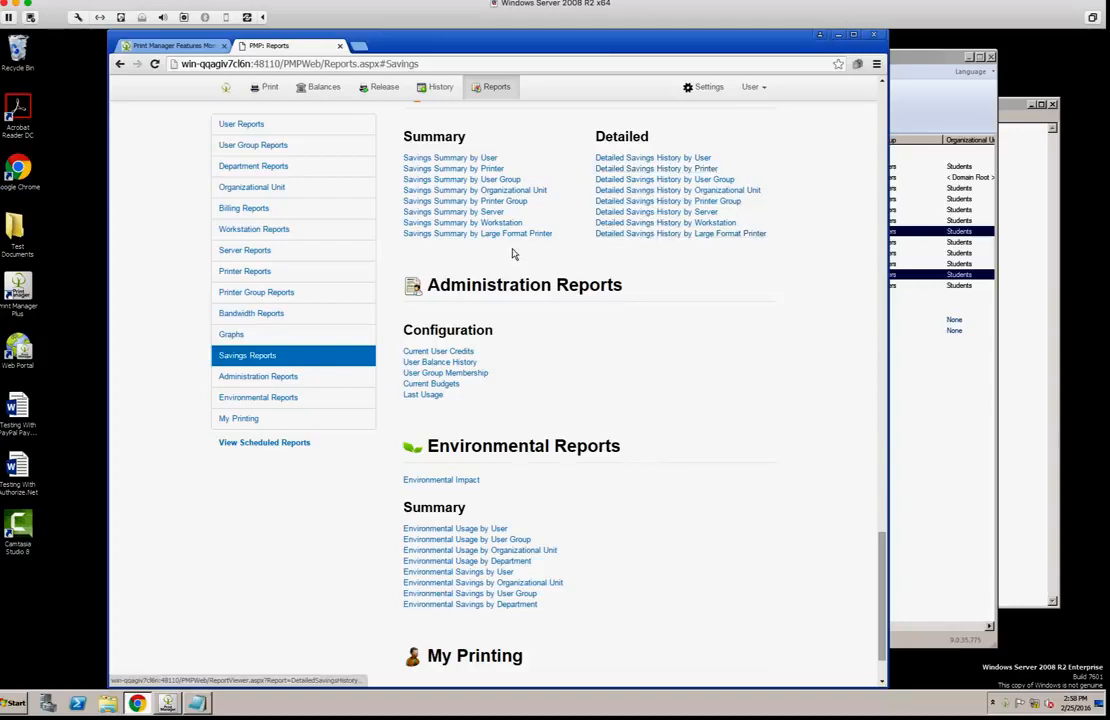
left_click(282, 378)
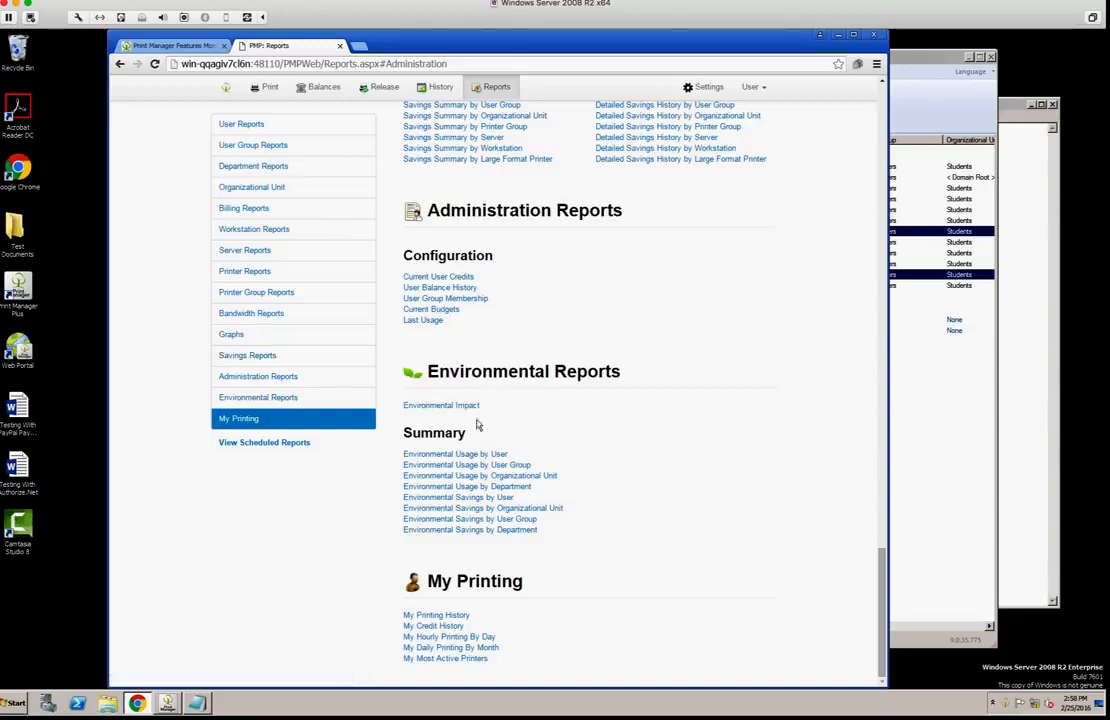
Step: Open the Environmental Impact report, set its date range to Year to Date and run it
left_click(441, 407)
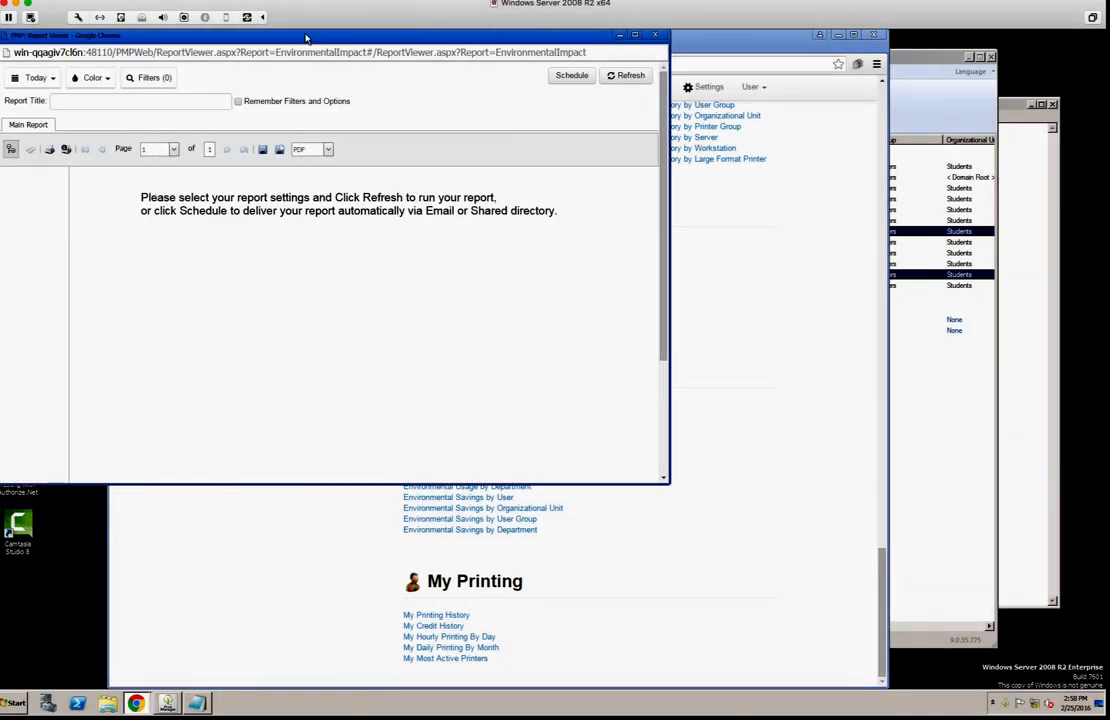
left_click_drag(301, 37, 555, 186)
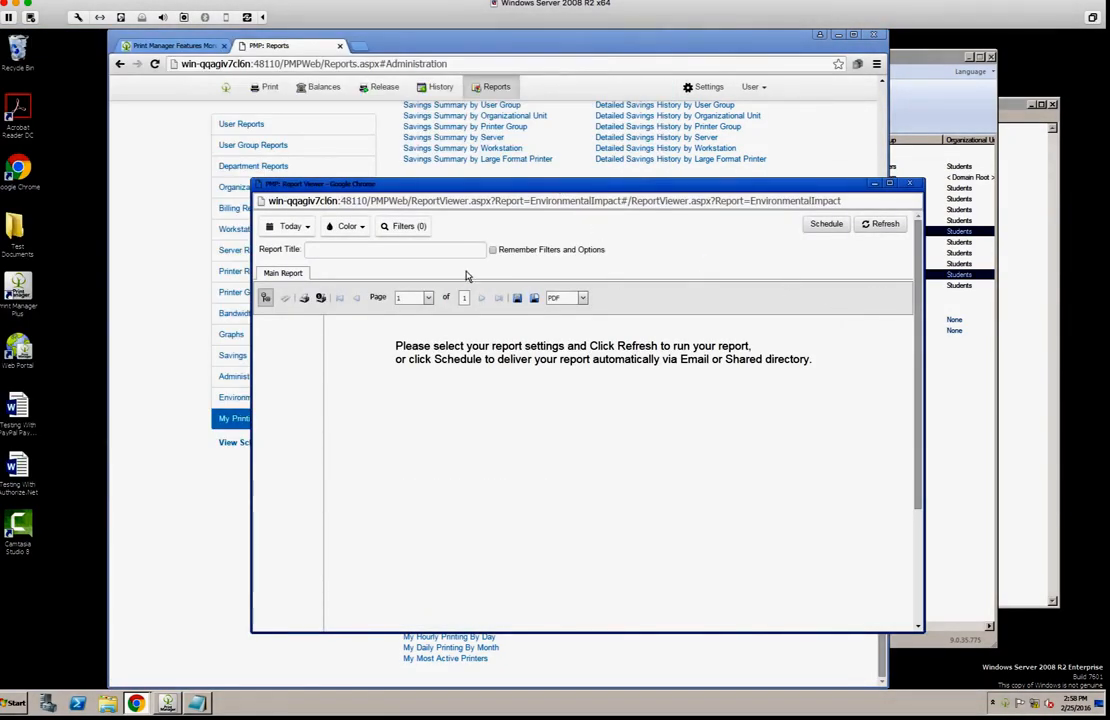
left_click(300, 227)
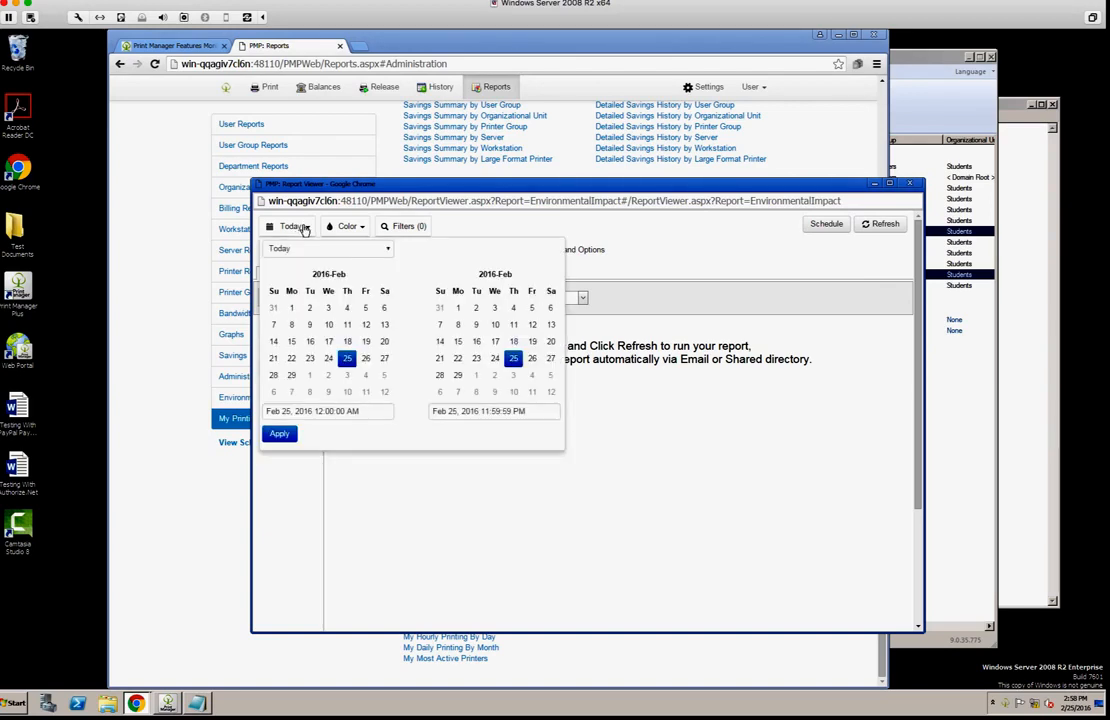
left_click(285, 248)
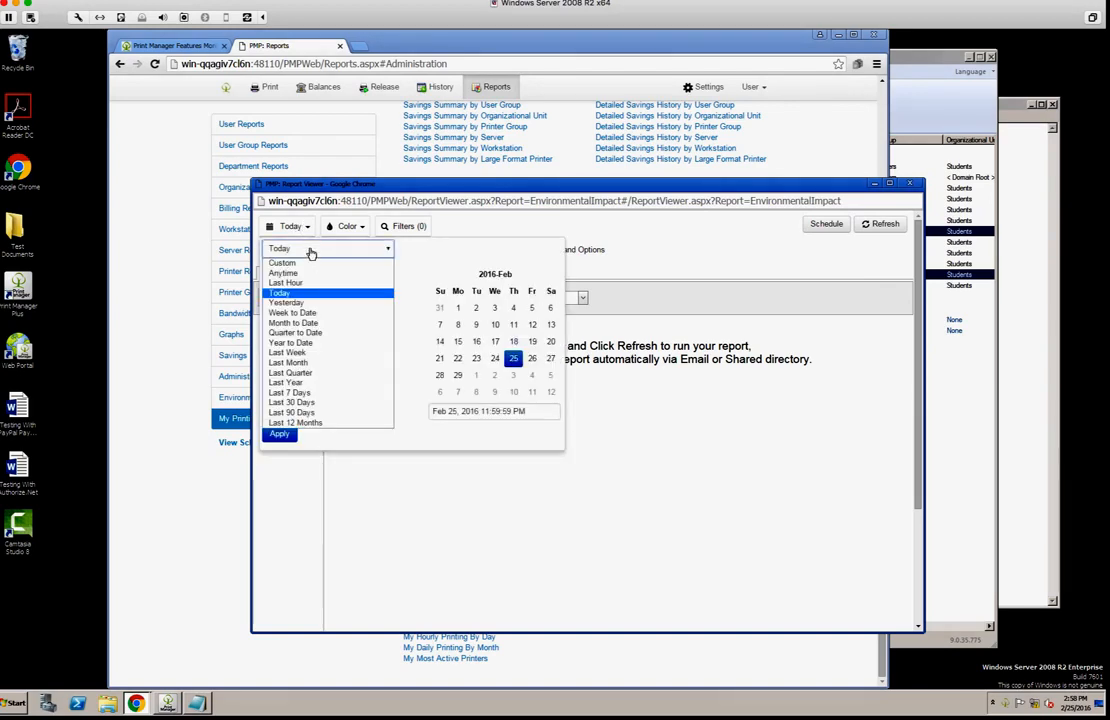
left_click(317, 344)
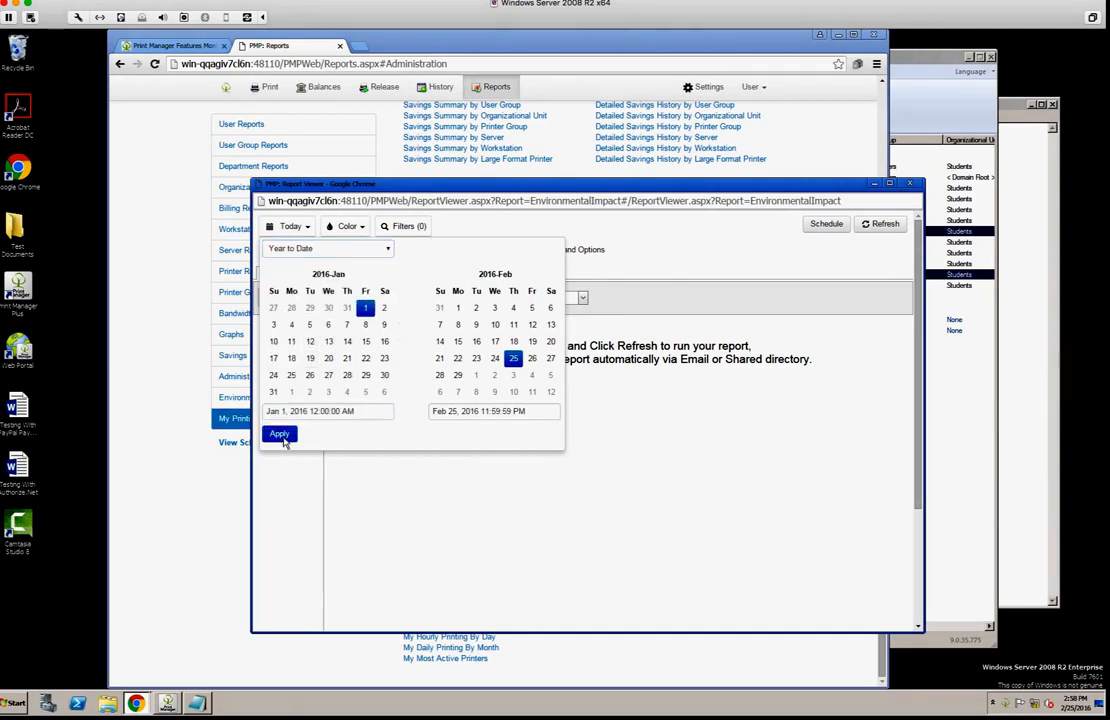
left_click(279, 434)
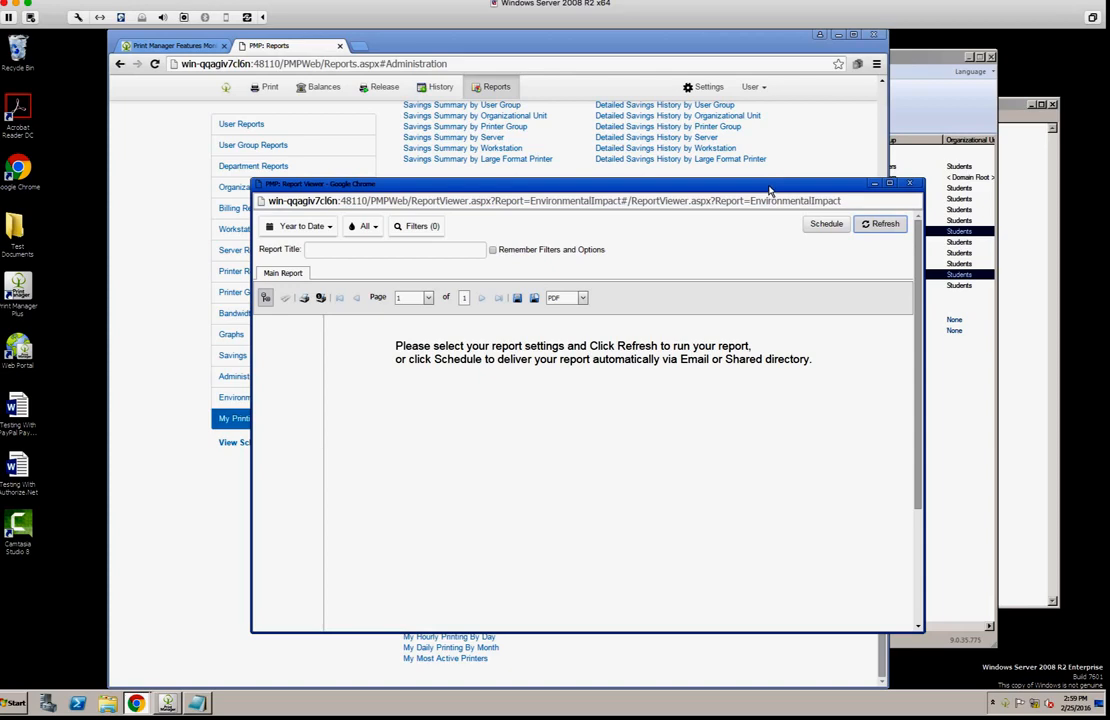
Step: Enlarge the Environmental Impact report, examine its chart and resource data, and return to the start of the report list
left_click_drag(770, 190, 655, 85)
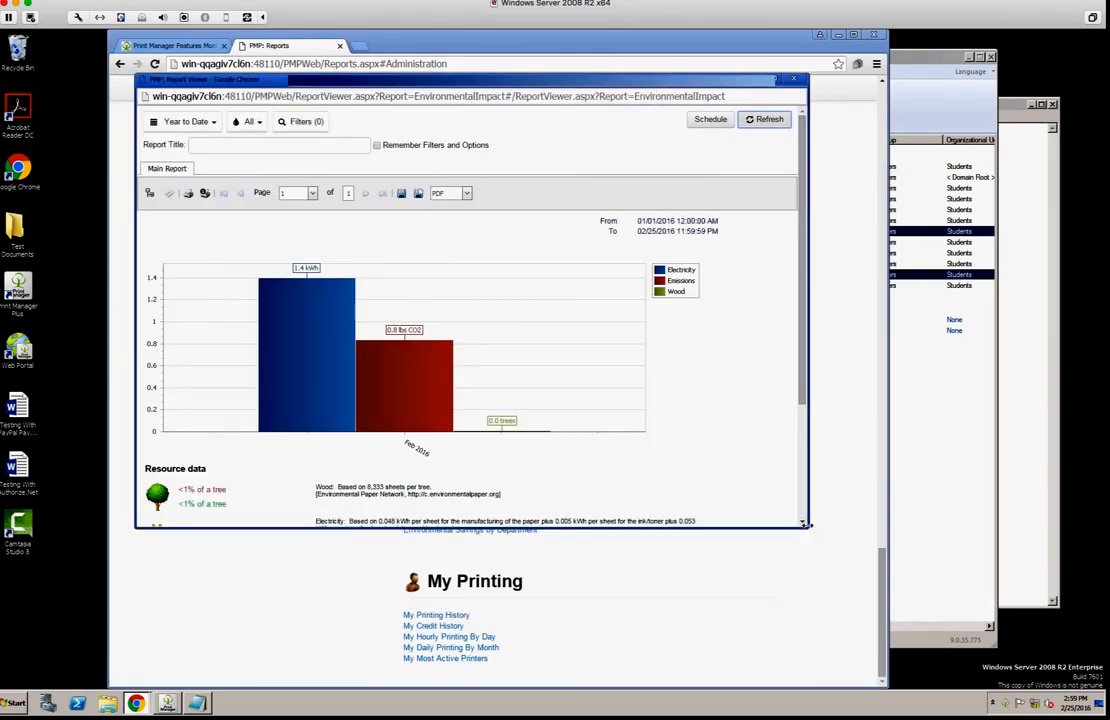
left_click_drag(806, 524, 1036, 622)
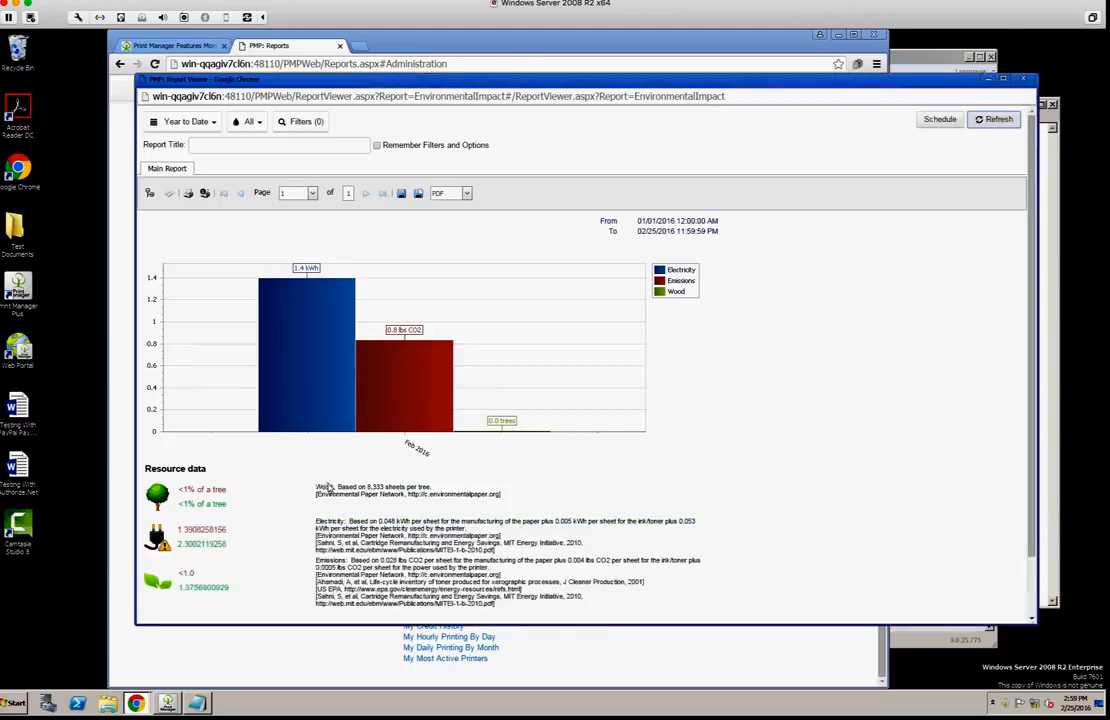
left_click_drag(321, 485, 646, 603)
left_click(617, 600)
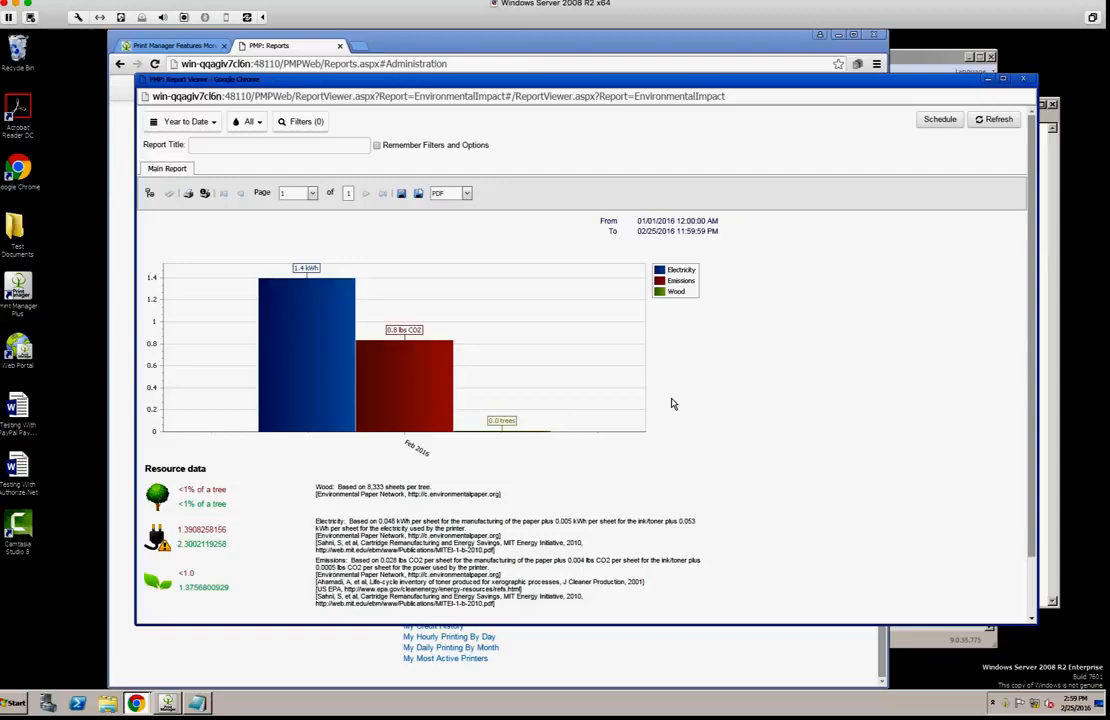
left_click(1023, 80)
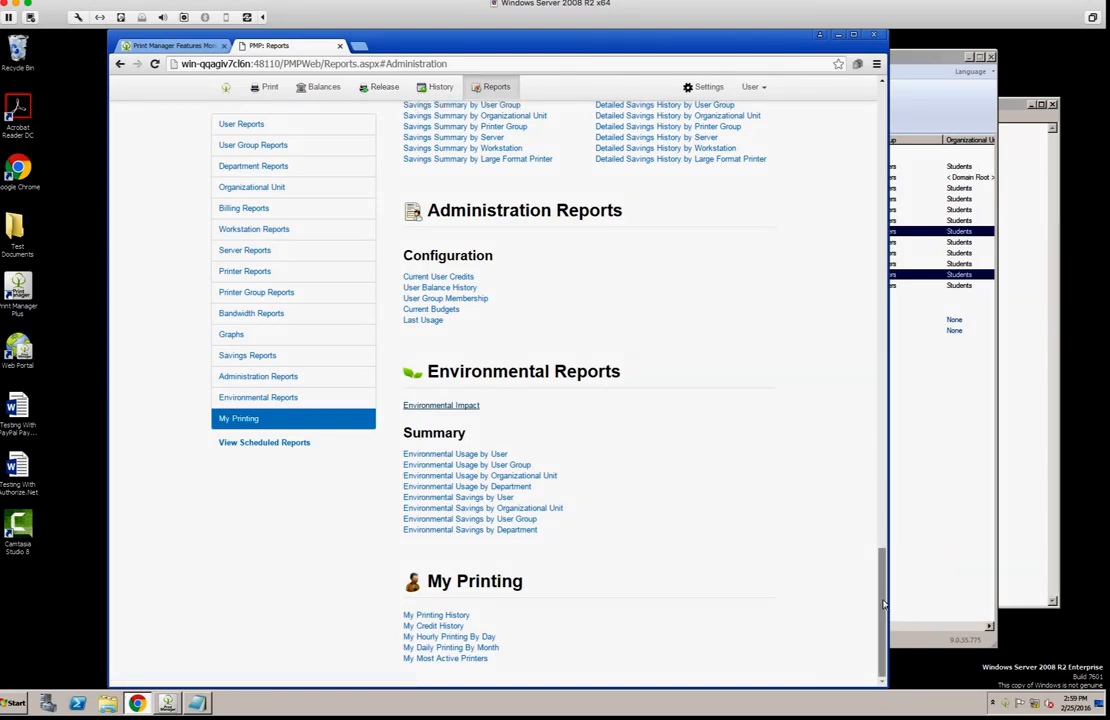
left_click_drag(882, 604, 872, 108)
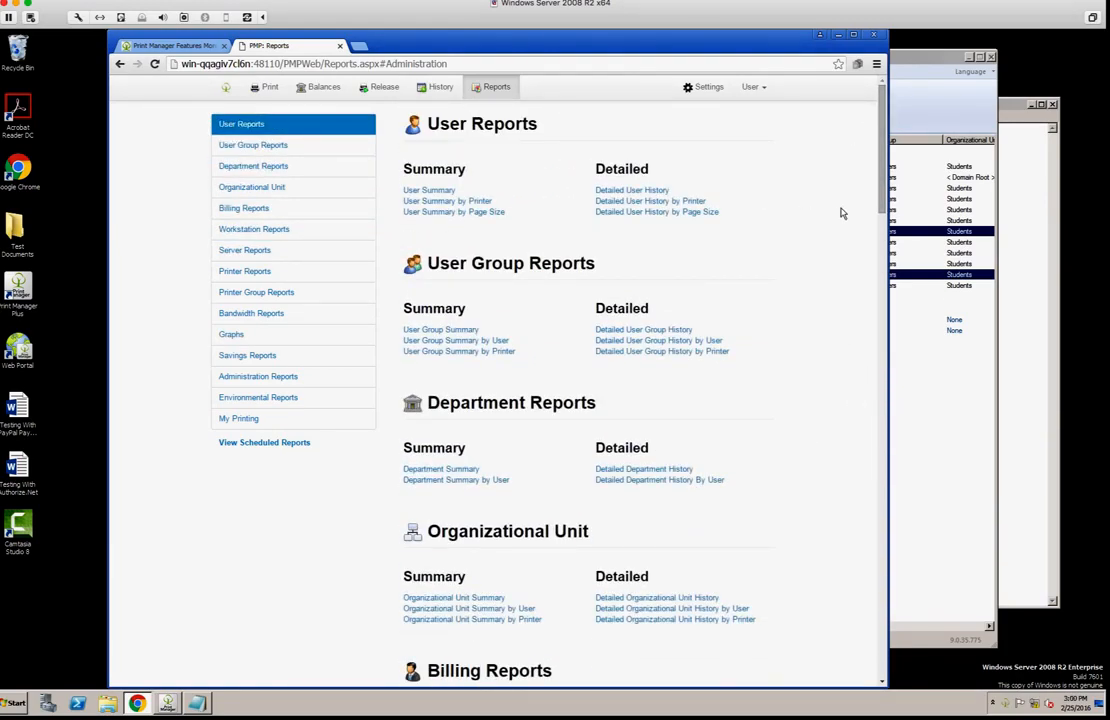
Step: In the Print Manager Plus console, examine the Manager role's permissions in the admin rights of the user listed below Administrator, and cancel
left_click(838, 34)
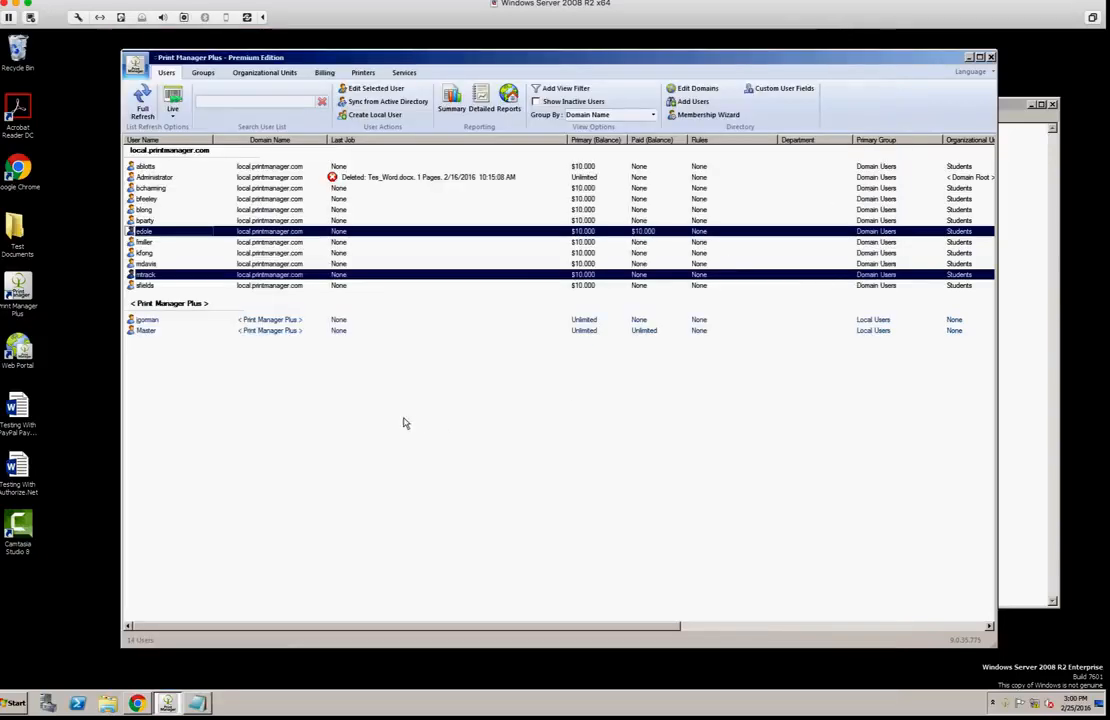
left_click(150, 198)
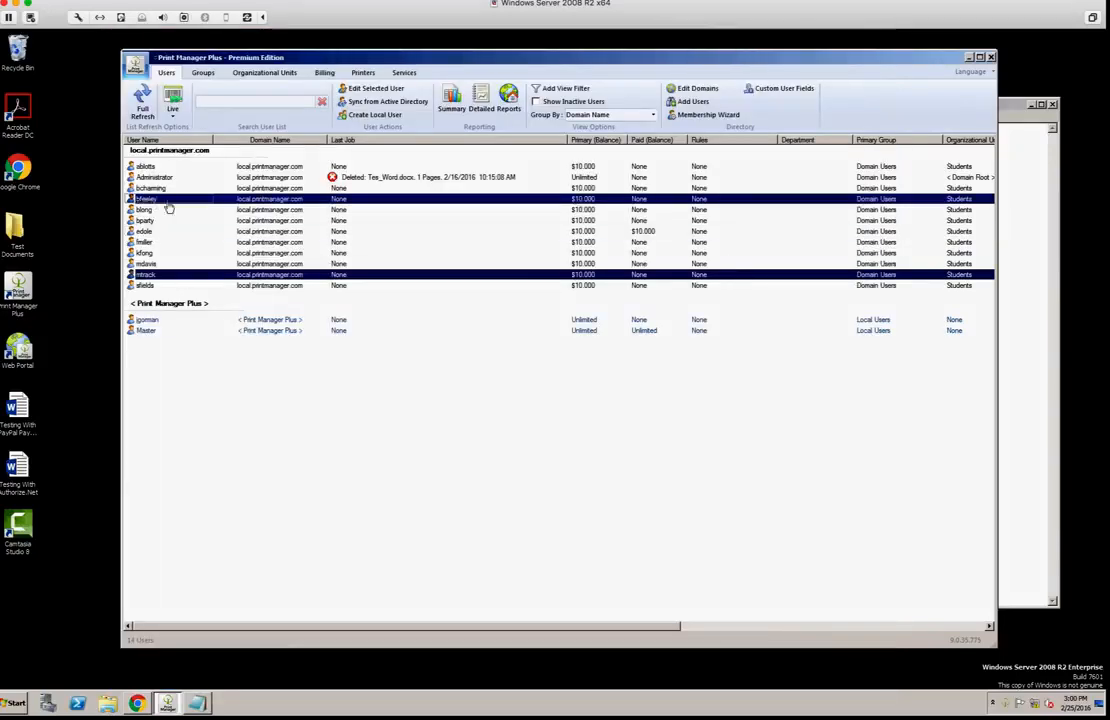
double_click(150, 188)
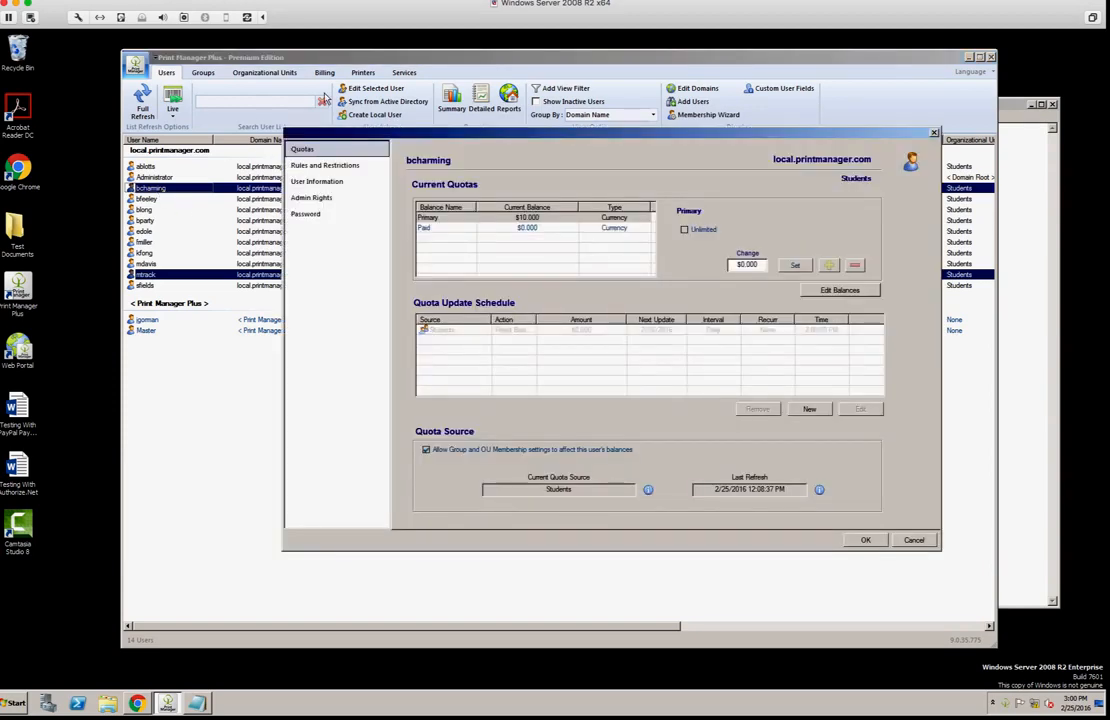
left_click(318, 200)
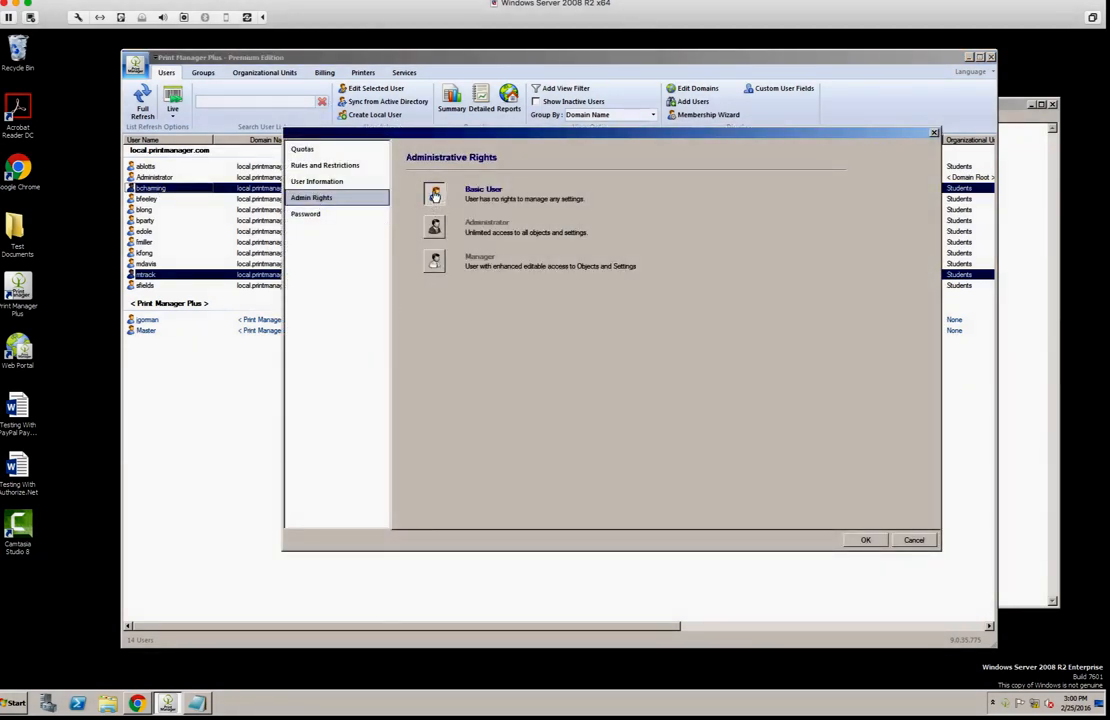
left_click(434, 261)
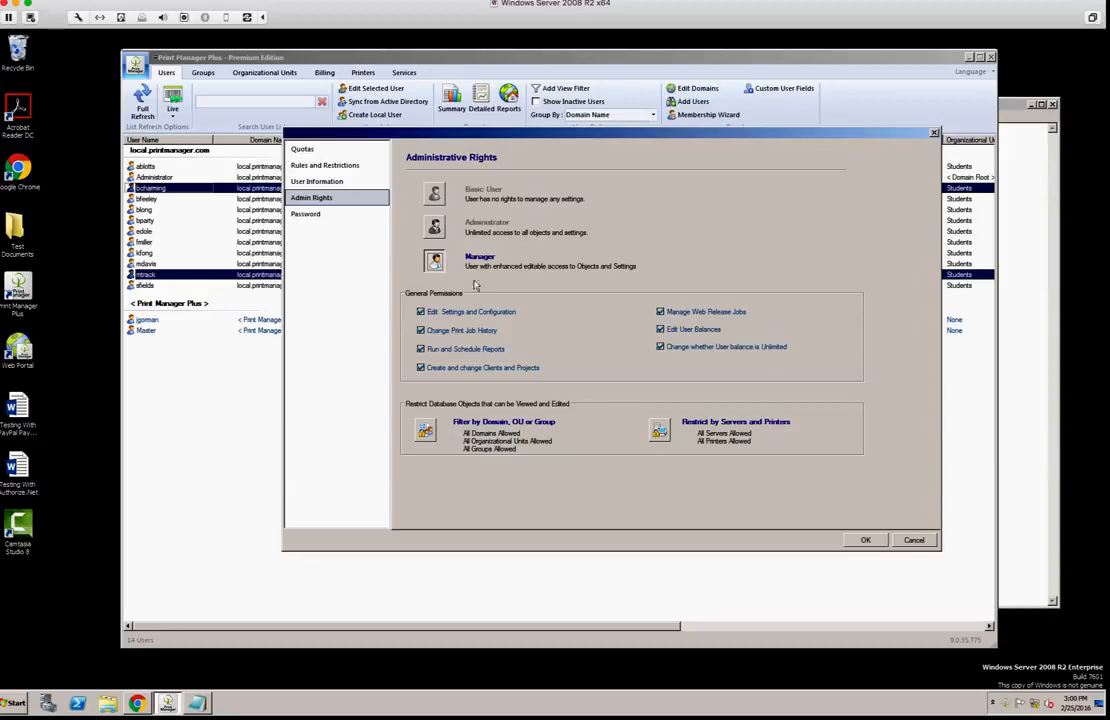
left_click(913, 540)
left_click(551, 212)
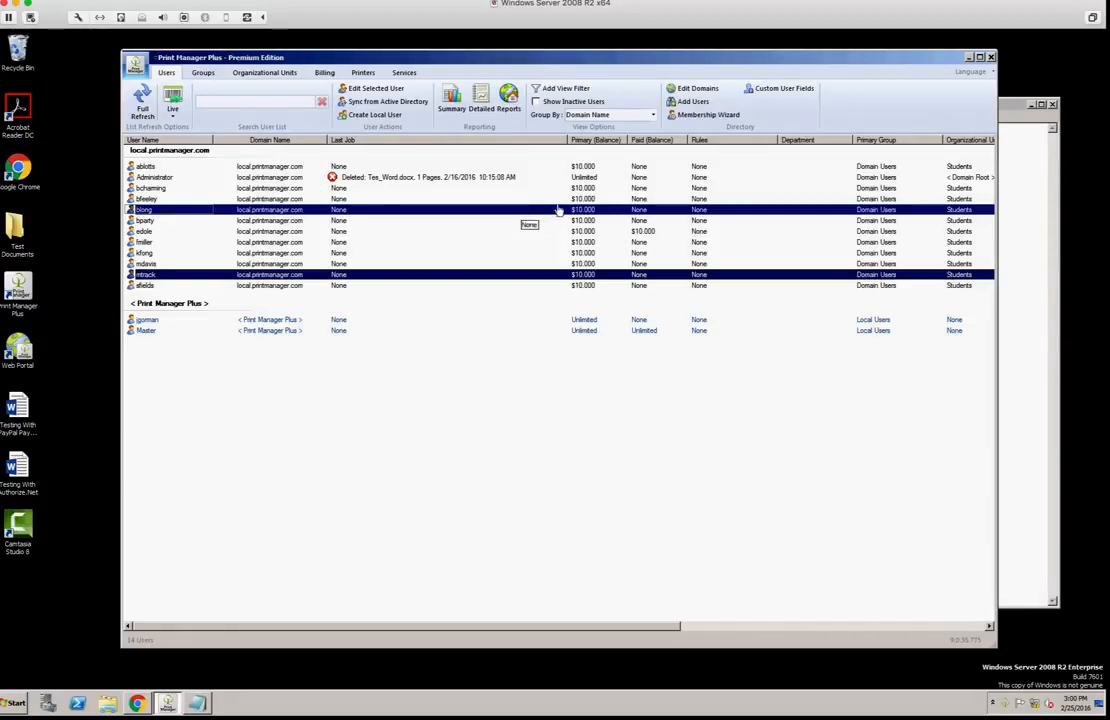
left_click(569, 199)
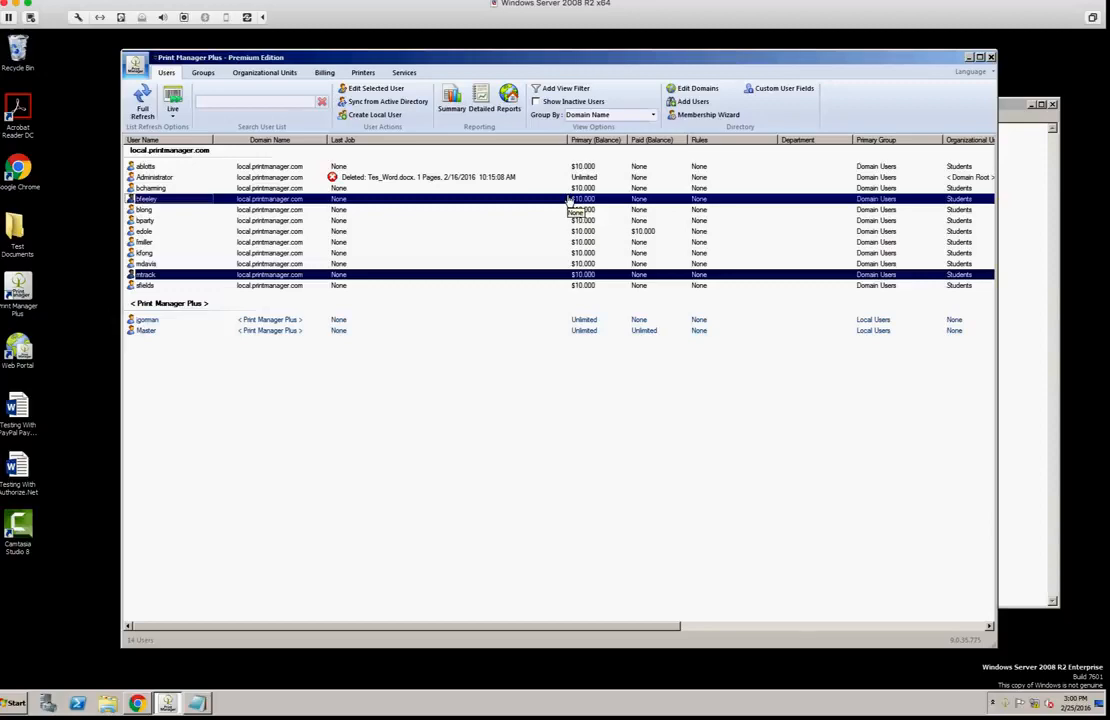